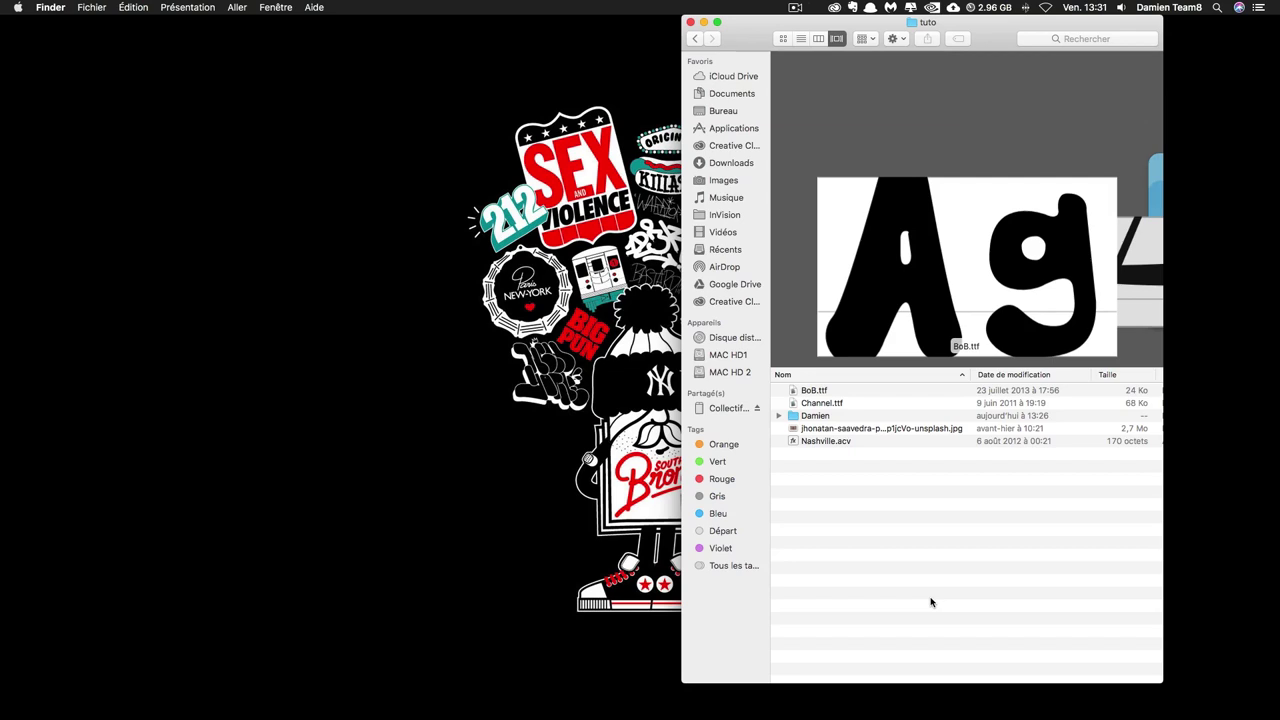
Step: Preview the BoB.ttf and Channel.ttf fonts and the jhonatan…unsplash.jpg skateboarder photo in Finder
{"action": "left_click_drag", "start_coordinate": [880, 410], "coordinate": [824, 397]}
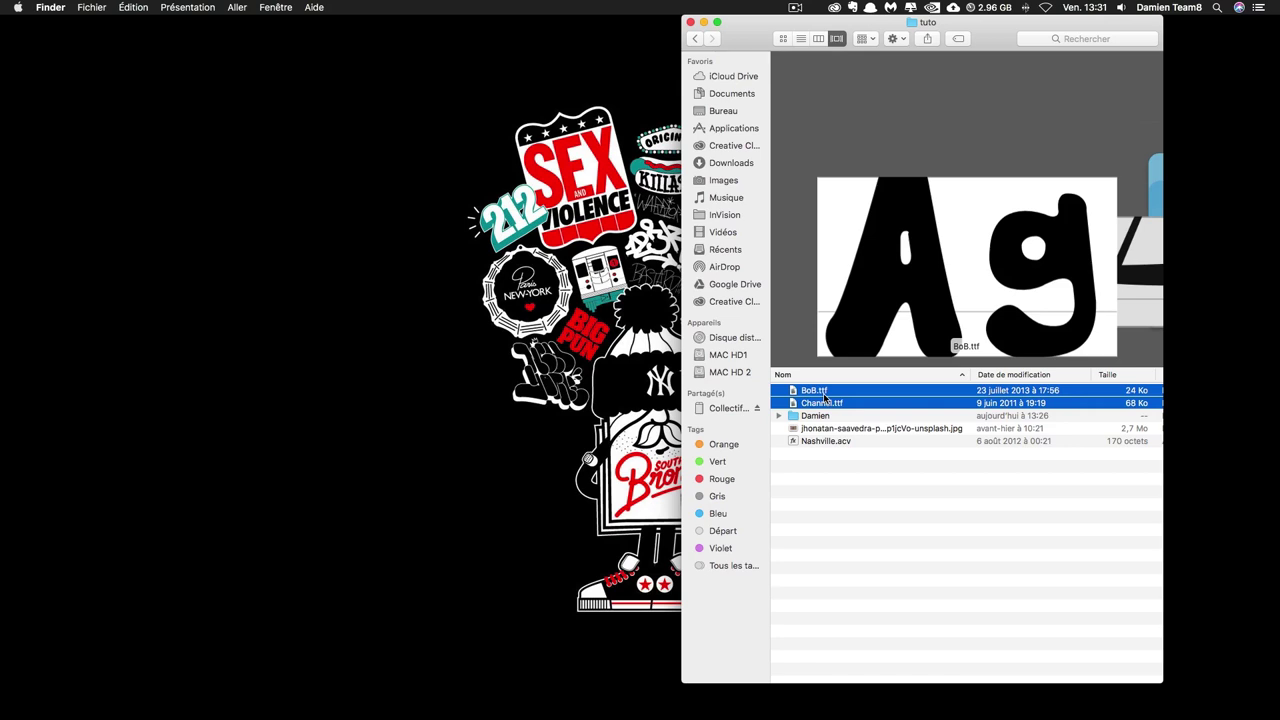
{"action": "left_click", "coordinate": [816, 430]}
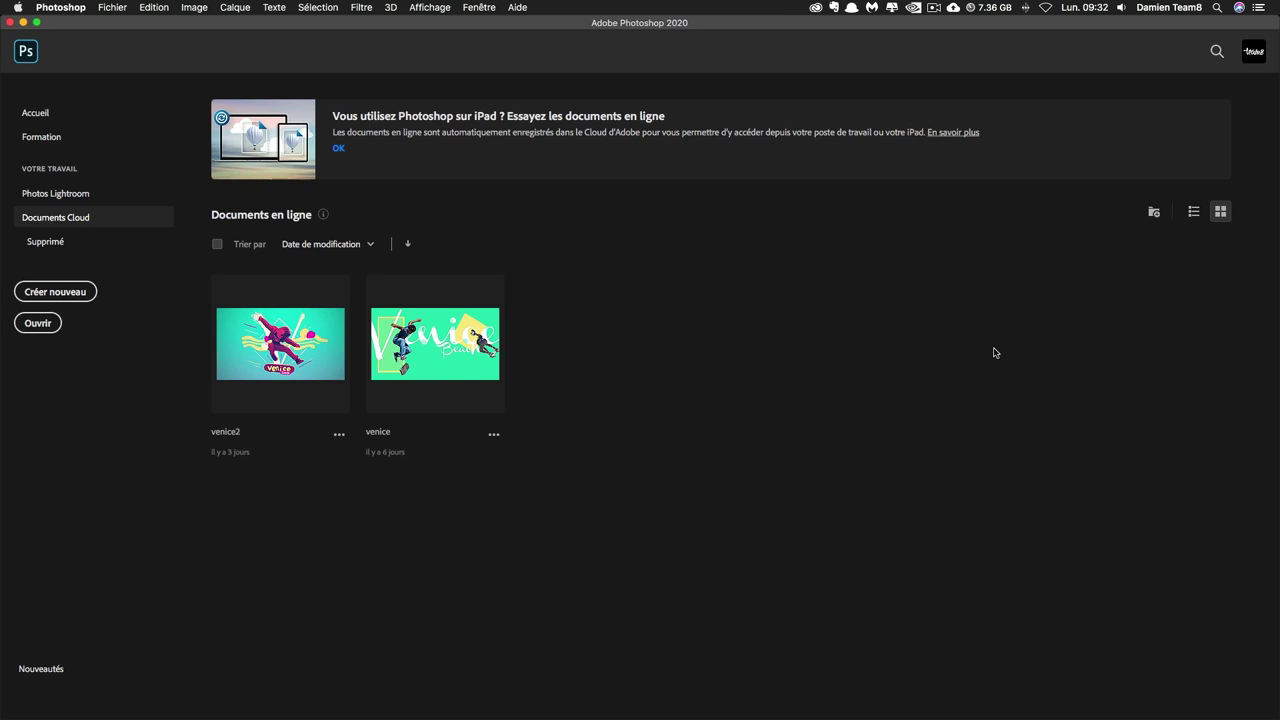
Step: Create a new 1920 × 1080 pixel document at 72 pixels per inch
{"action": "key", "text": "super+n"}
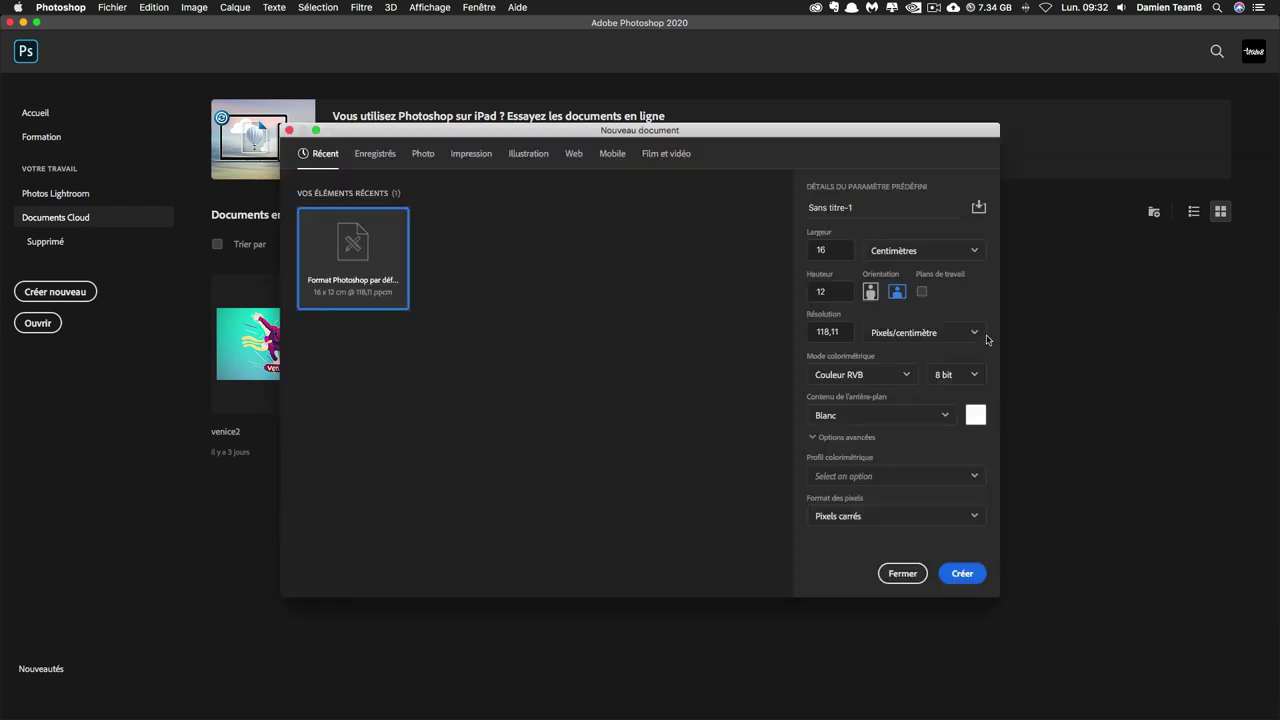
{"action": "left_click", "coordinate": [910, 245]}
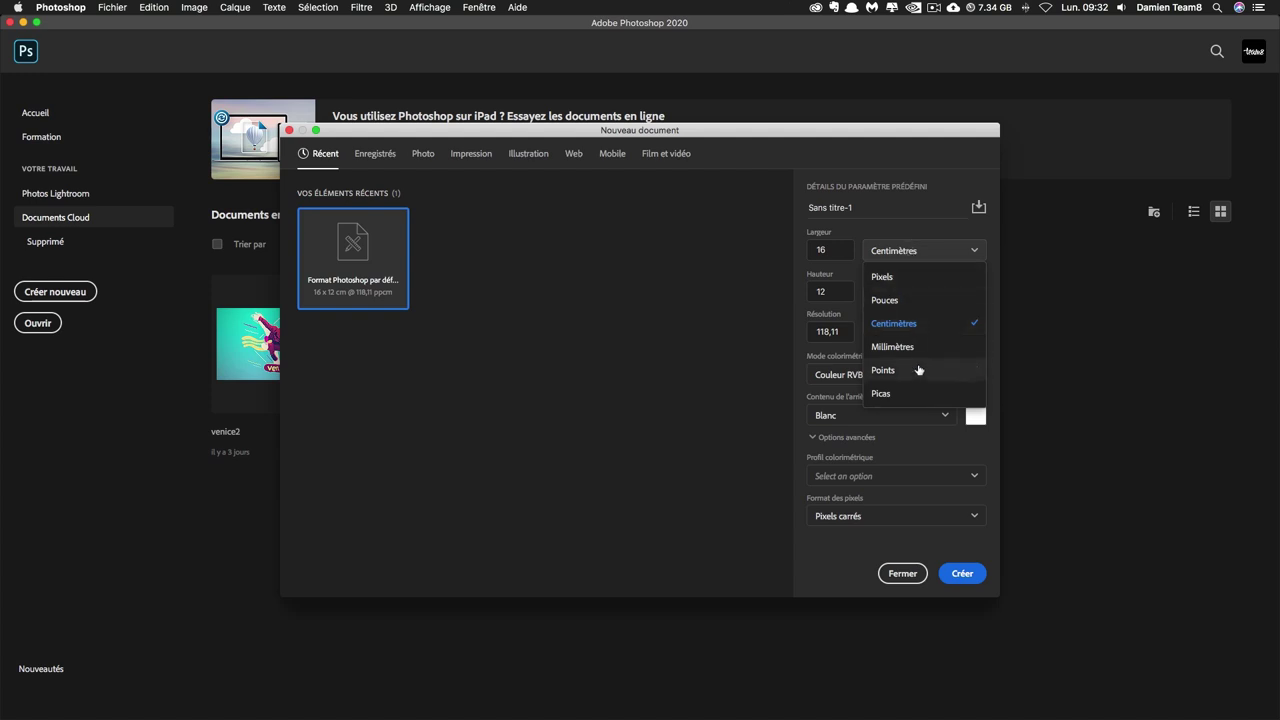
{"action": "left_click", "coordinate": [913, 280]}
{"action": "double_click", "coordinate": [823, 250]}
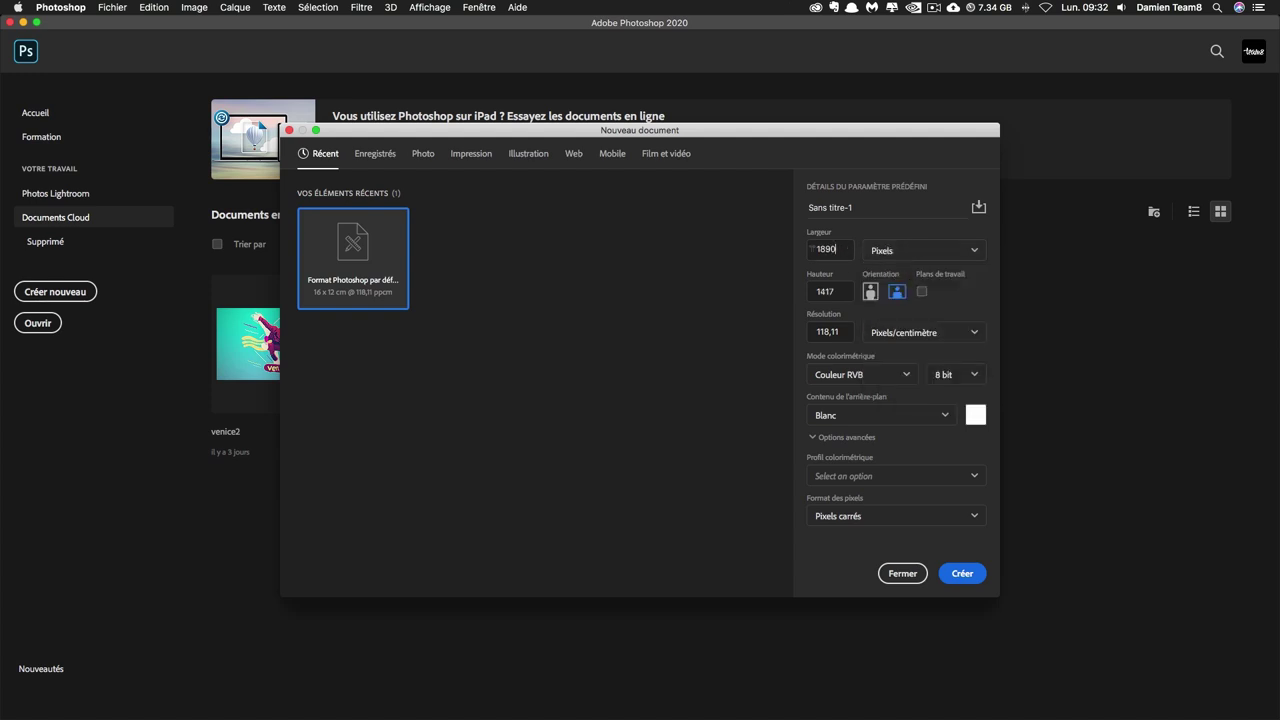
{"action": "type", "text": "1920"}
{"action": "key", "text": "Tab"}
{"action": "key", "text": "Tab"}
{"action": "type", "text": "1080"}
{"action": "left_click", "coordinate": [906, 334]}
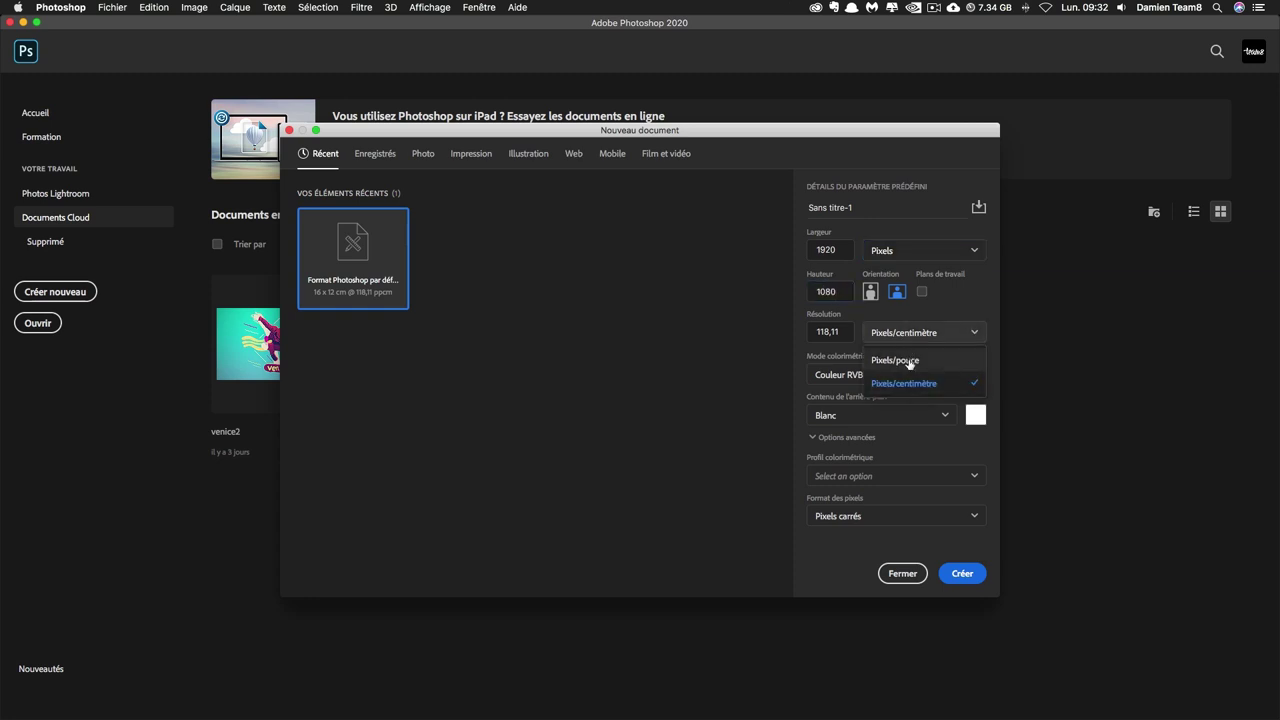
{"action": "left_click", "coordinate": [909, 362]}
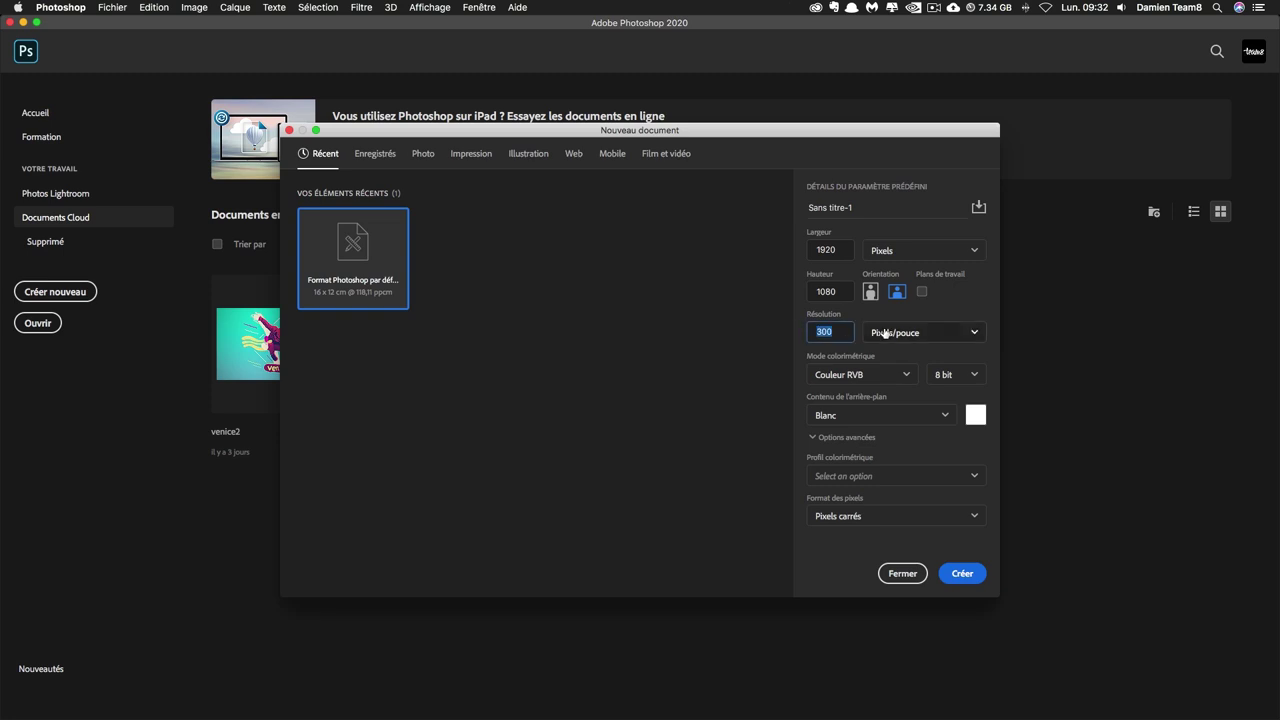
{"action": "type", "text": "72"}
{"action": "left_click", "coordinate": [957, 575]}
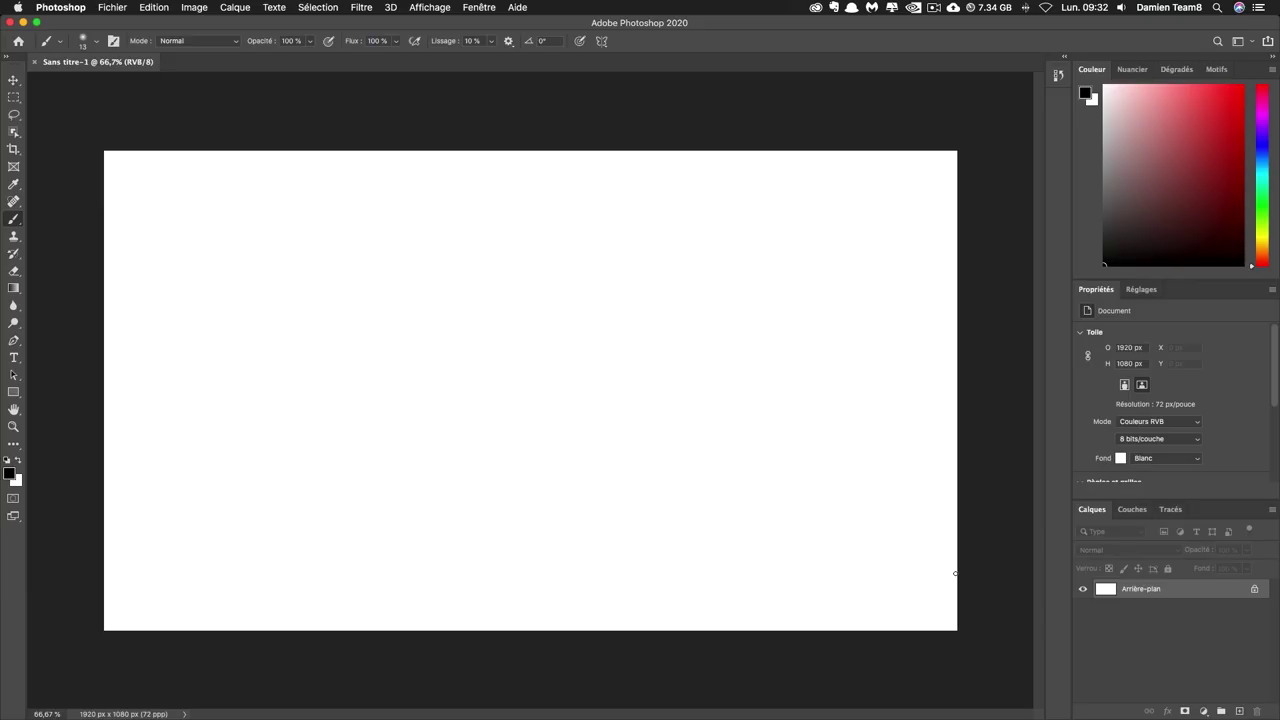
Step: With the Move tool active, check the Properties colour mode options, keeping RGB
{"action": "key", "text": "v"}
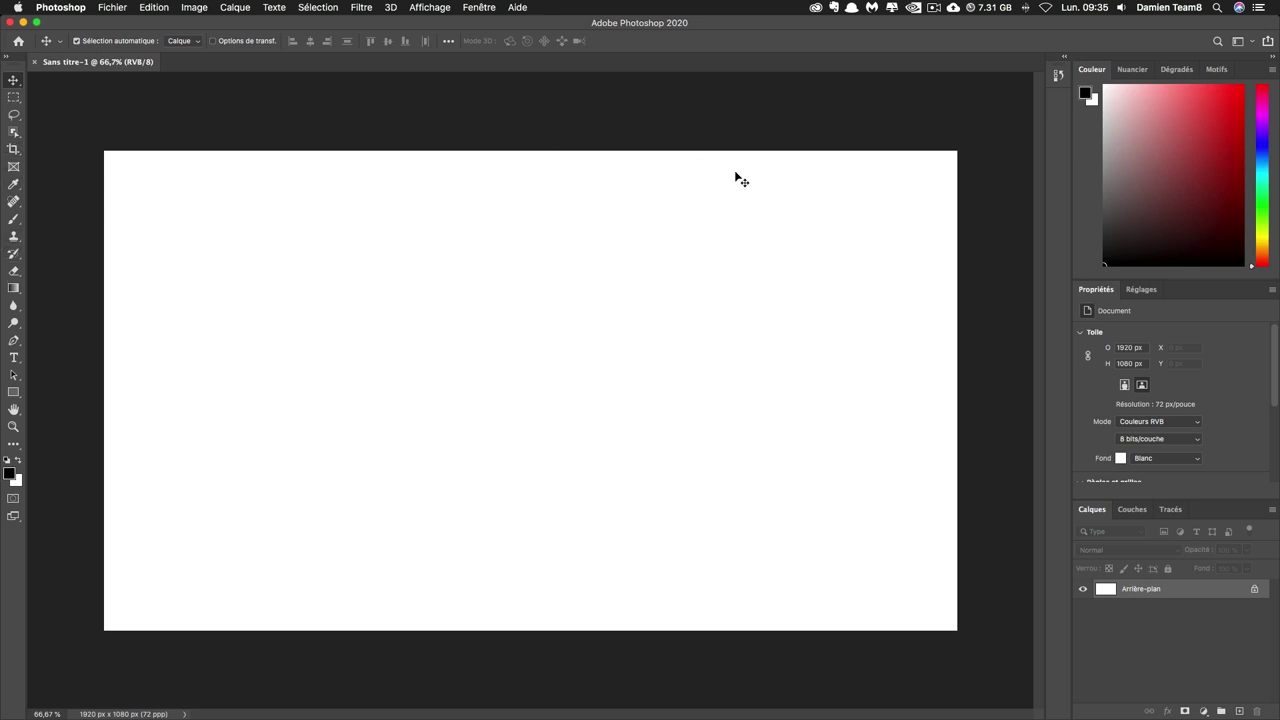
{"action": "left_click_drag", "start_coordinate": [1275, 339], "coordinate": [1273, 366]}
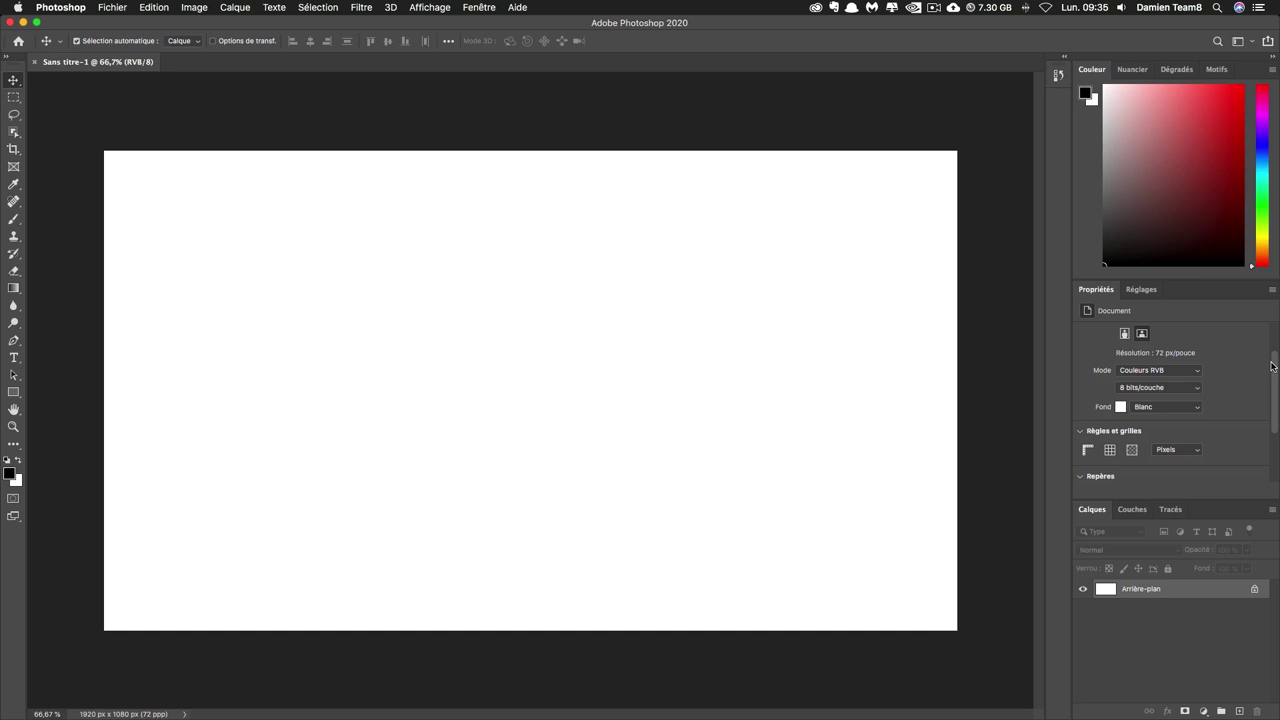
{"action": "left_click", "coordinate": [1176, 370]}
{"action": "left_click", "coordinate": [1274, 390]}
{"action": "left_click_drag", "start_coordinate": [1274, 388], "coordinate": [1273, 432]}
Step: Preview the canvas grid and keep solid-line guides, then return to the tuto folder
{"action": "left_click", "coordinate": [1111, 367]}
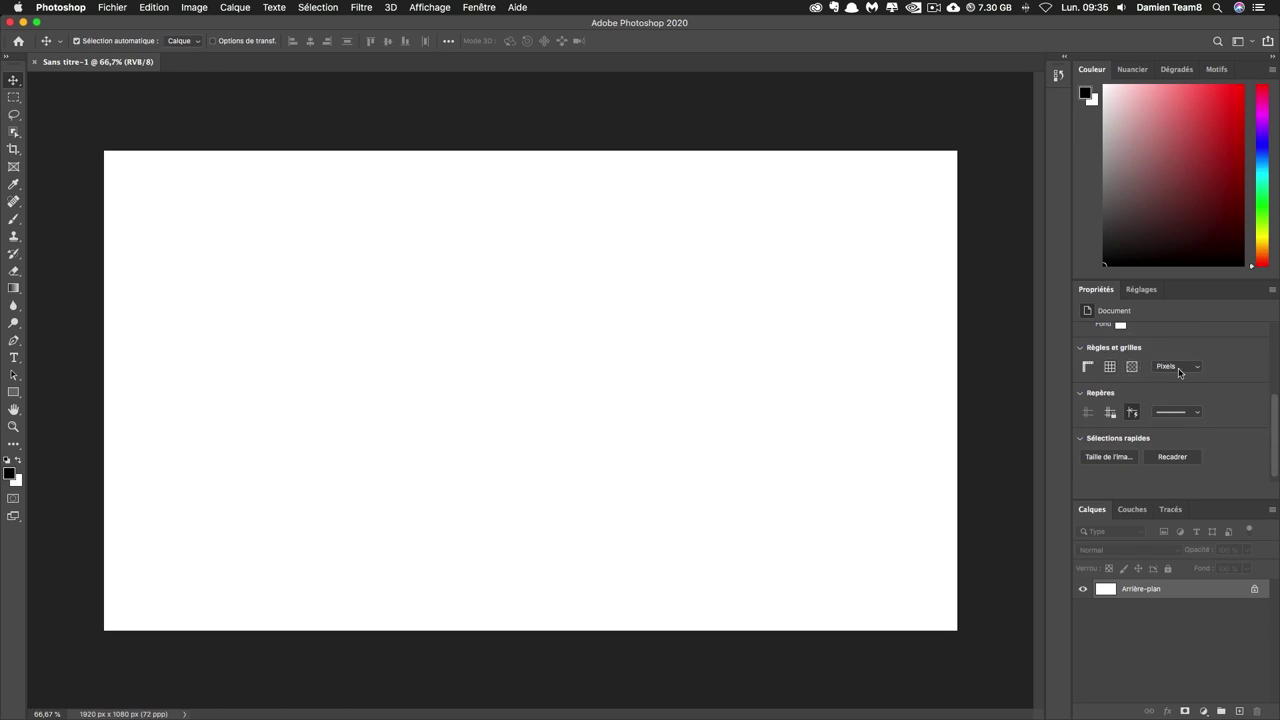
{"action": "left_click", "coordinate": [1177, 413]}
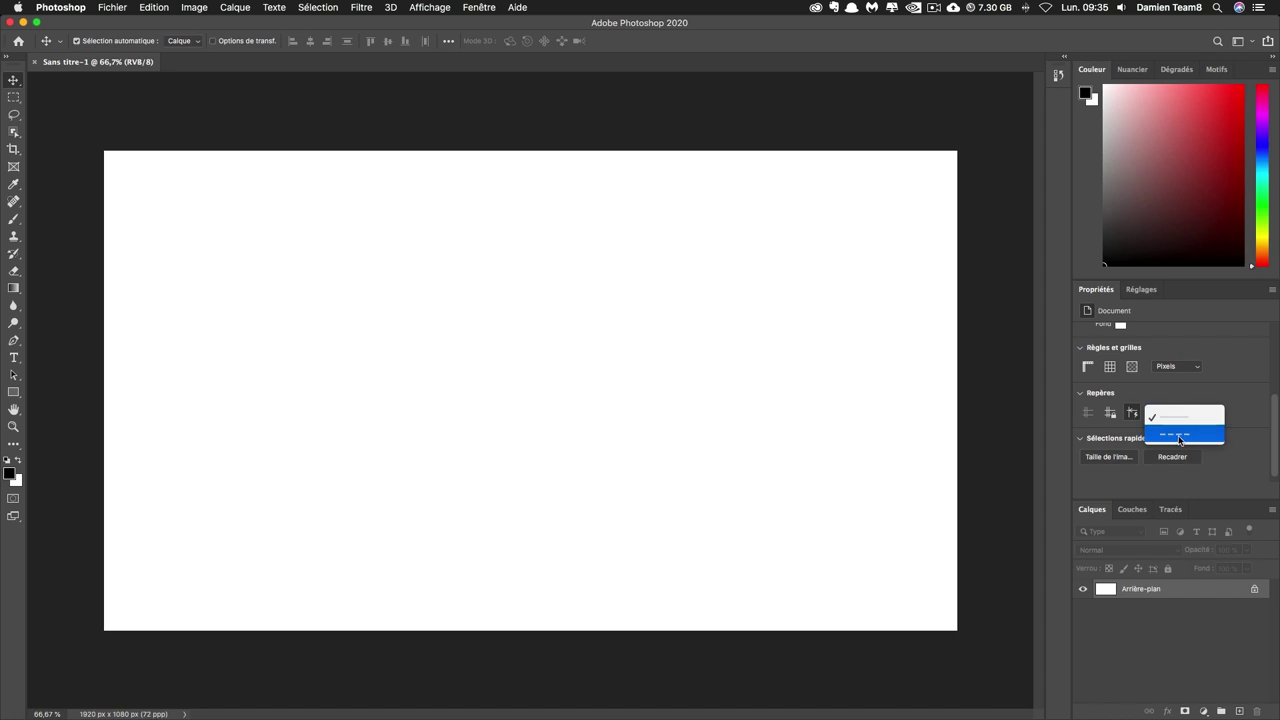
{"action": "left_click", "coordinate": [1180, 417]}
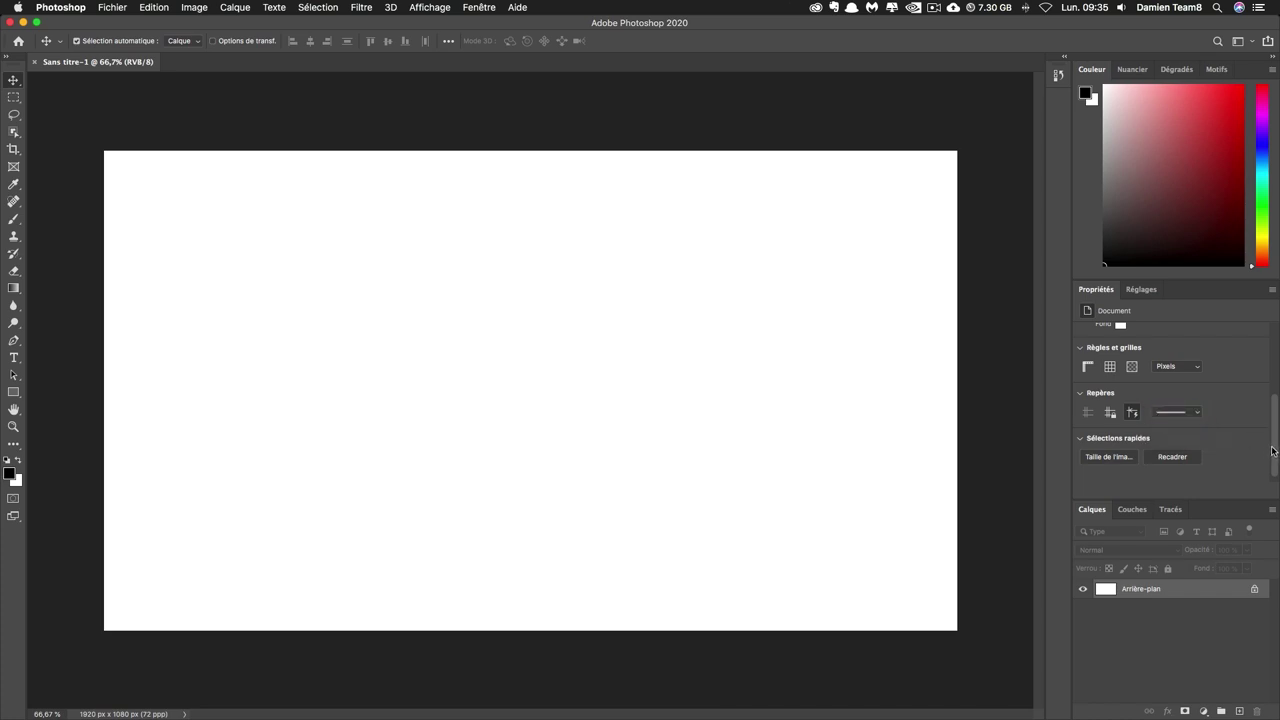
{"action": "left_click_drag", "start_coordinate": [1273, 451], "coordinate": [1273, 478]}
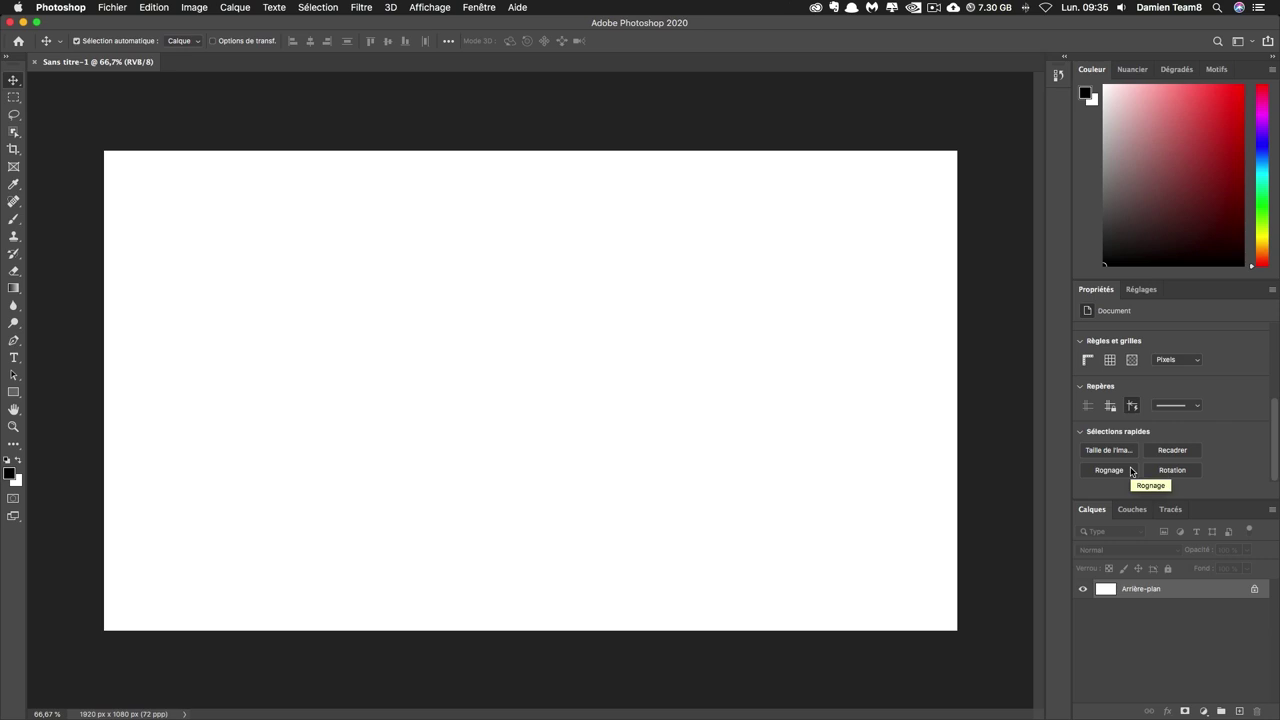
{"action": "key", "text": "super+Tab"}
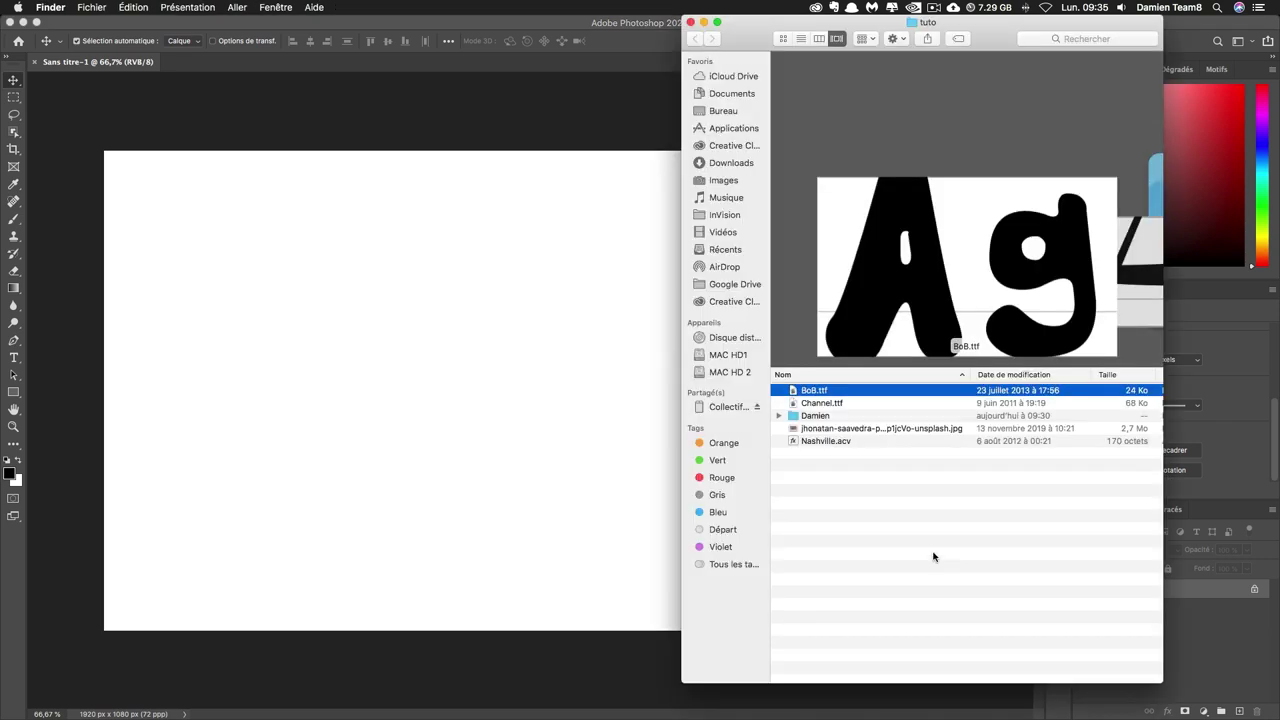
Step: Open jhonatan…unsplash.jpg in Adobe Photoshop 2020 via Open With
{"action": "left_click", "coordinate": [849, 430]}
{"action": "right_click", "coordinate": [855, 431]}
{"action": "mouse_move", "coordinate": [896, 449]}
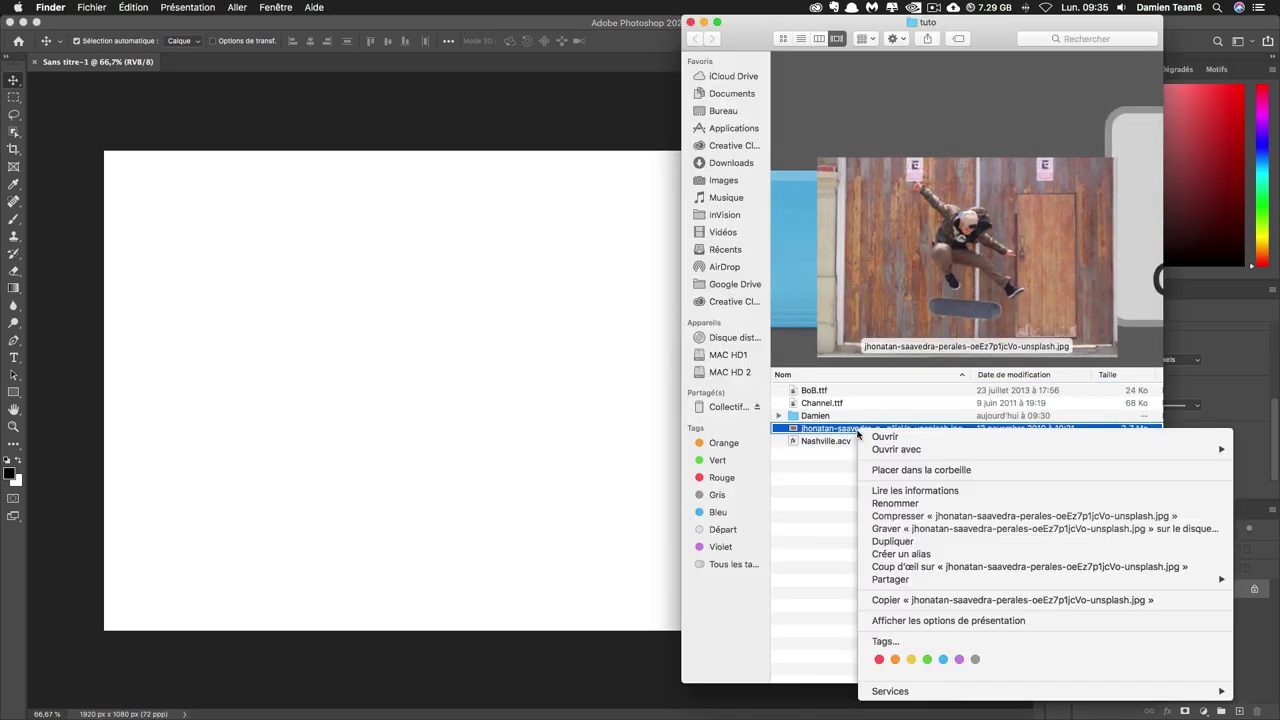
{"action": "left_click", "coordinate": [801, 448]}
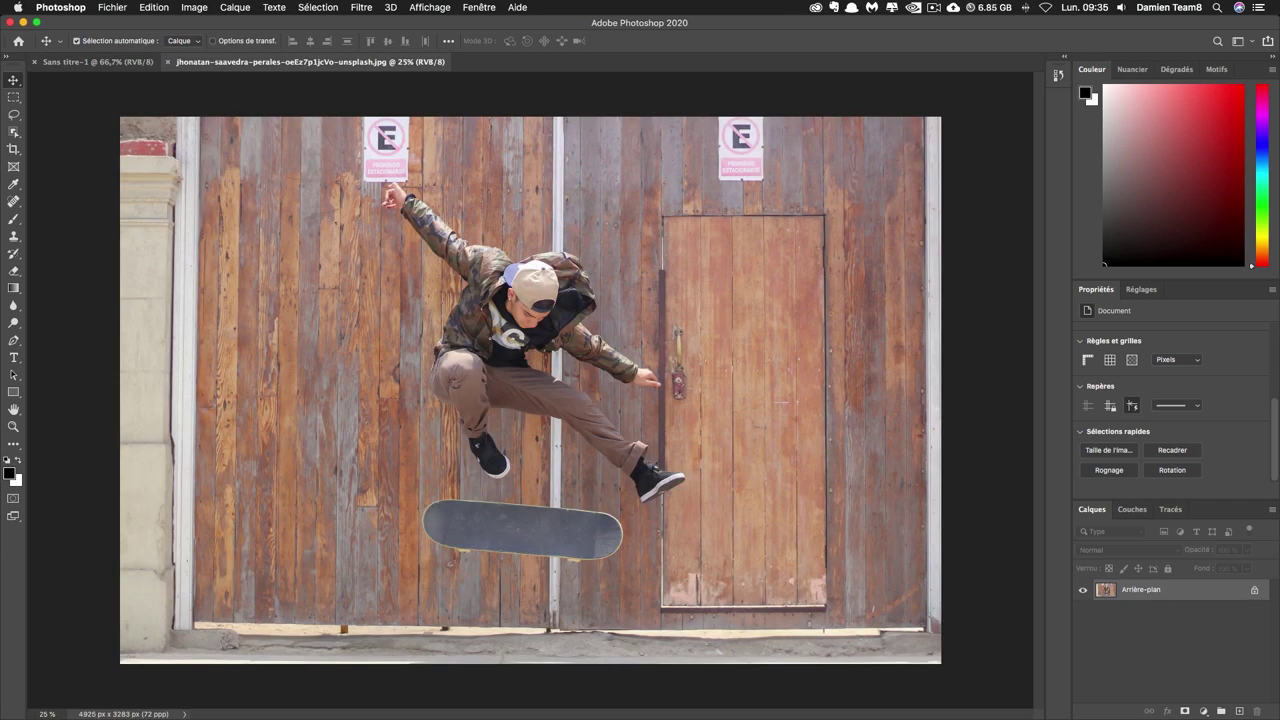
{"action": "left_click", "coordinate": [14, 132]}
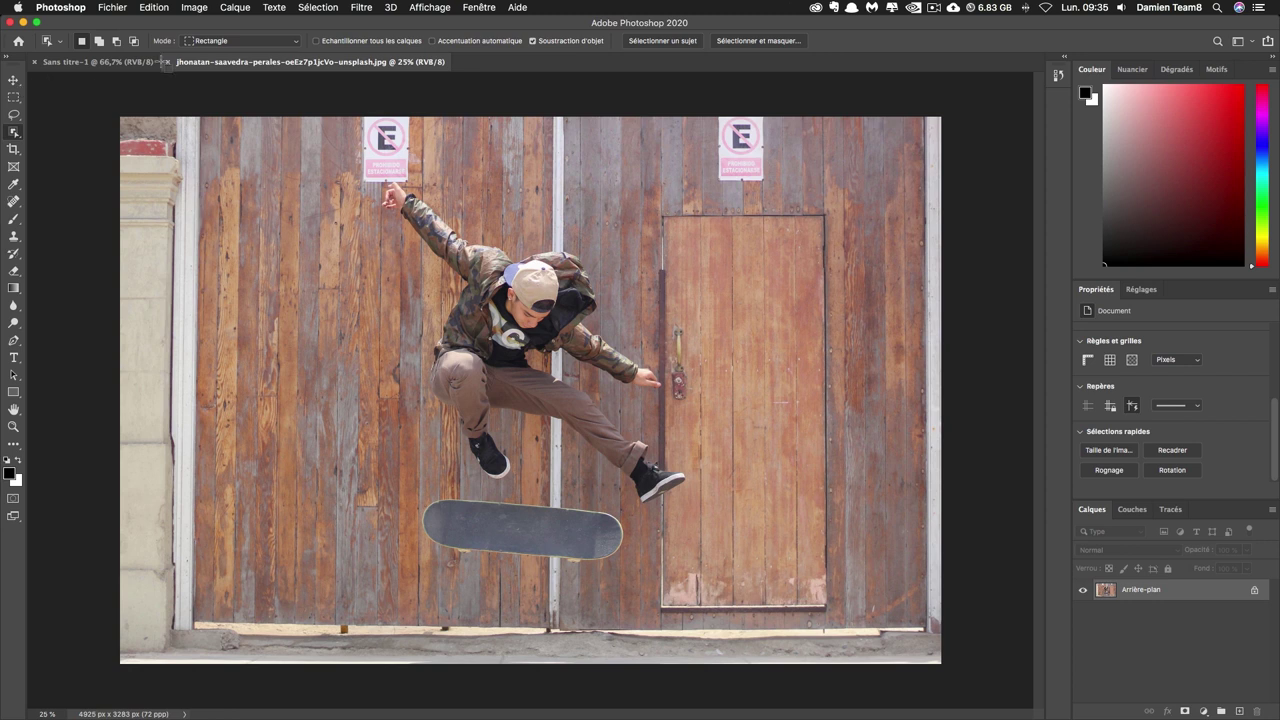
Step: Try Select Subject and rectangle selections on the skater's head, cap, shoe and hand
{"action": "left_click", "coordinate": [666, 41]}
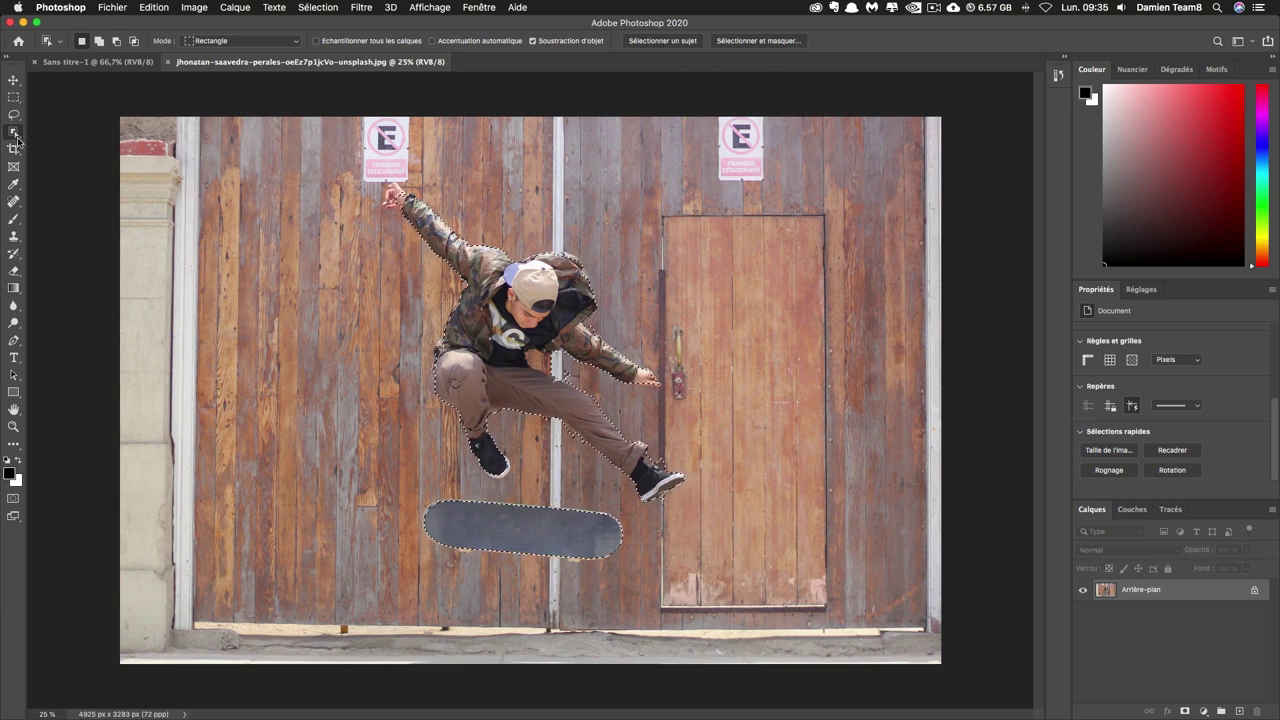
{"action": "key", "text": "ctrl+d"}
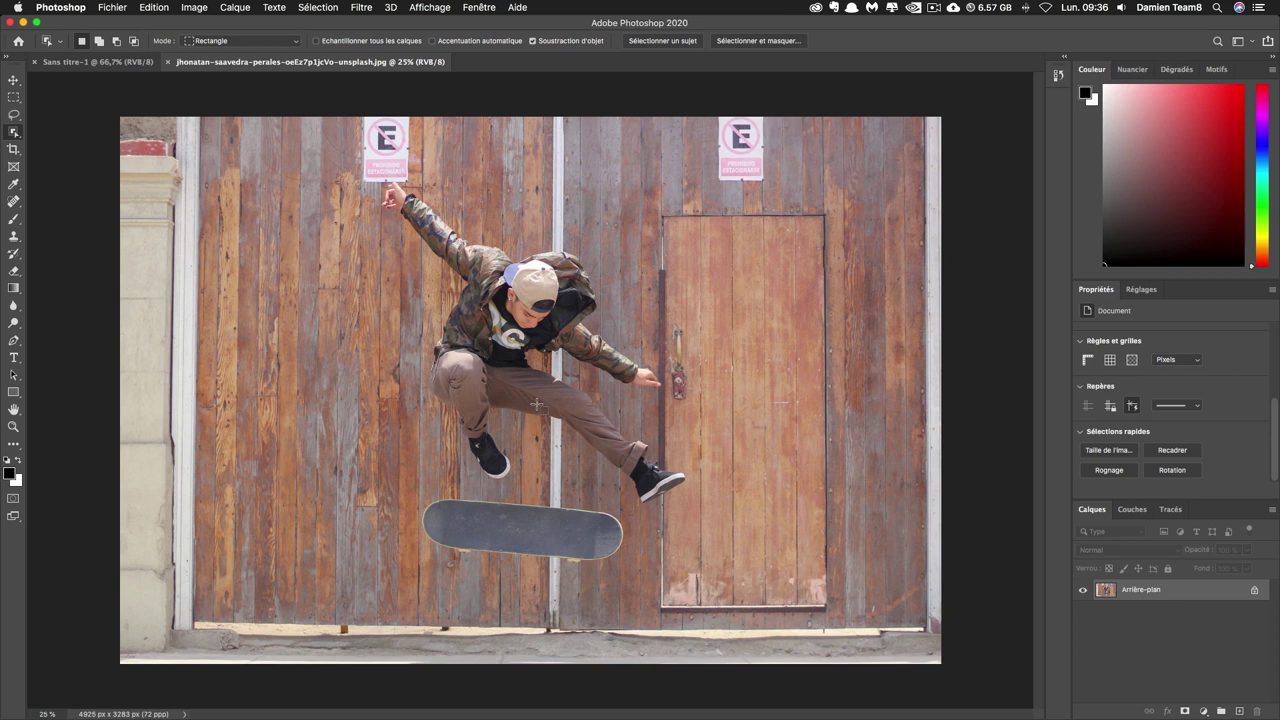
{"action": "left_click_drag", "start_coordinate": [492, 230], "coordinate": [563, 312]}
{"action": "left_click_drag", "start_coordinate": [502, 264], "coordinate": [540, 288]}
{"action": "left_click_drag", "start_coordinate": [631, 462], "coordinate": [685, 509]}
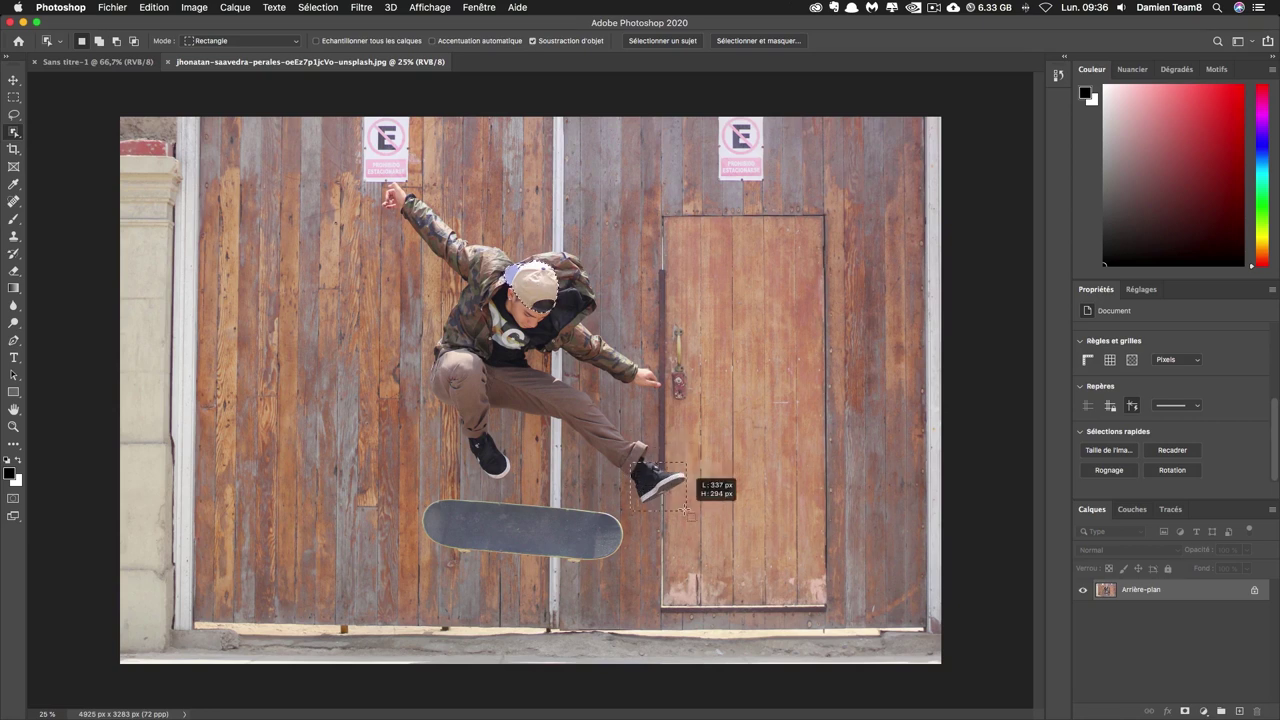
{"action": "left_click_drag", "start_coordinate": [378, 176], "coordinate": [414, 216]}
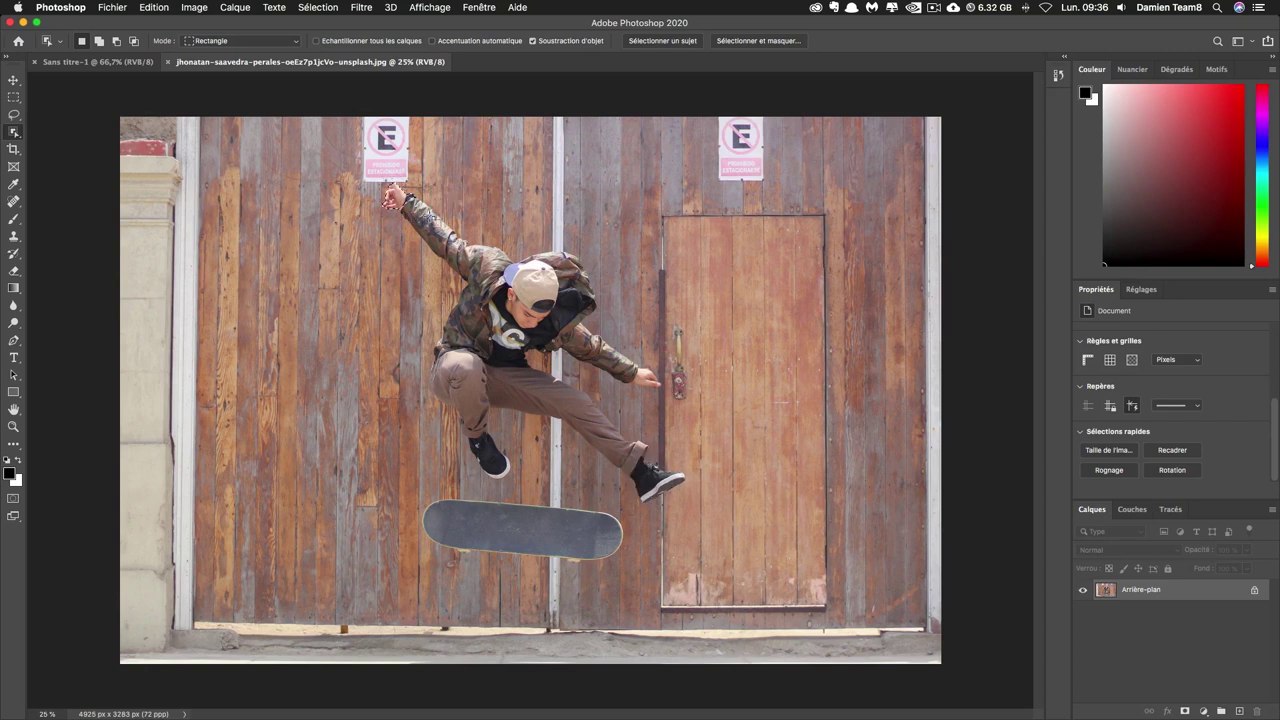
{"action": "key", "text": "super+d"}
Step: Select the whole skater with one rectangle and add his raised hand
{"action": "mouse_move", "coordinate": [381, 183]}
{"action": "left_mouse_down"}
{"action": "mouse_move", "coordinate": [696, 551]}
{"action": "mouse_move", "coordinate": [691, 574]}
{"action": "left_mouse_up"}
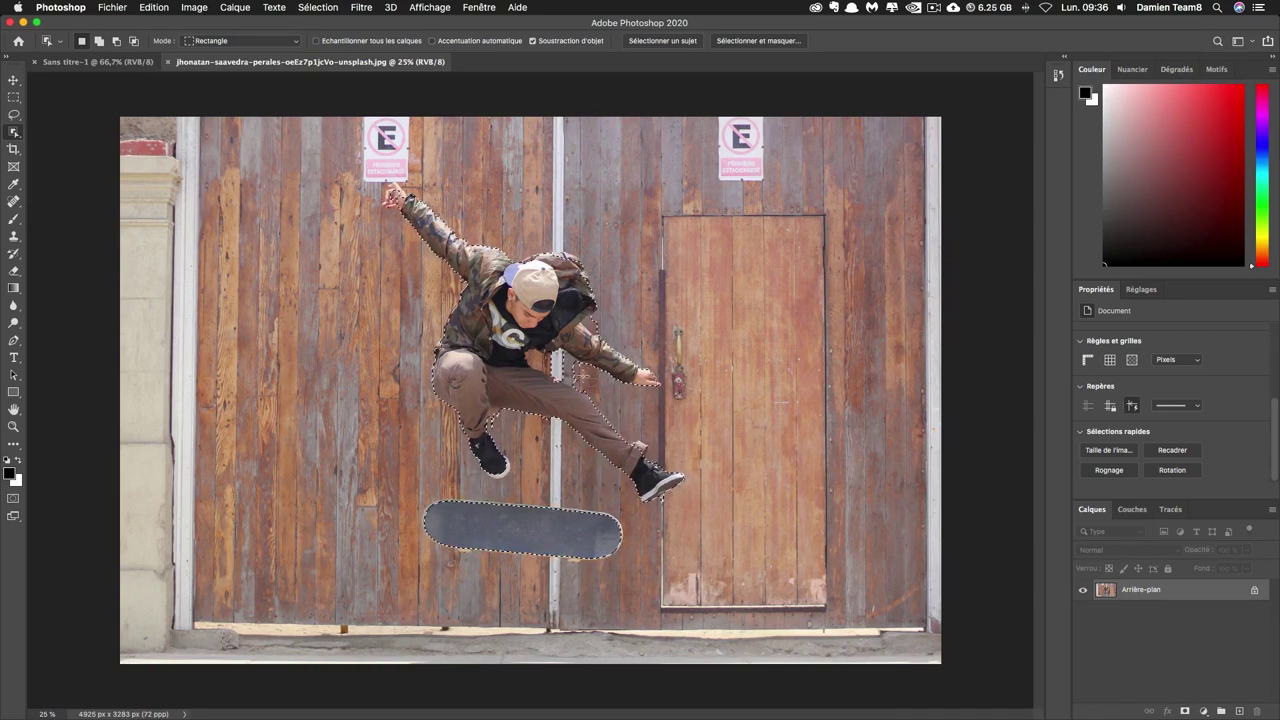
{"action": "key", "text": "shift"}
{"action": "left_click_drag", "start_coordinate": [385, 190], "coordinate": [405, 222]}
{"action": "key", "text": "alt"}
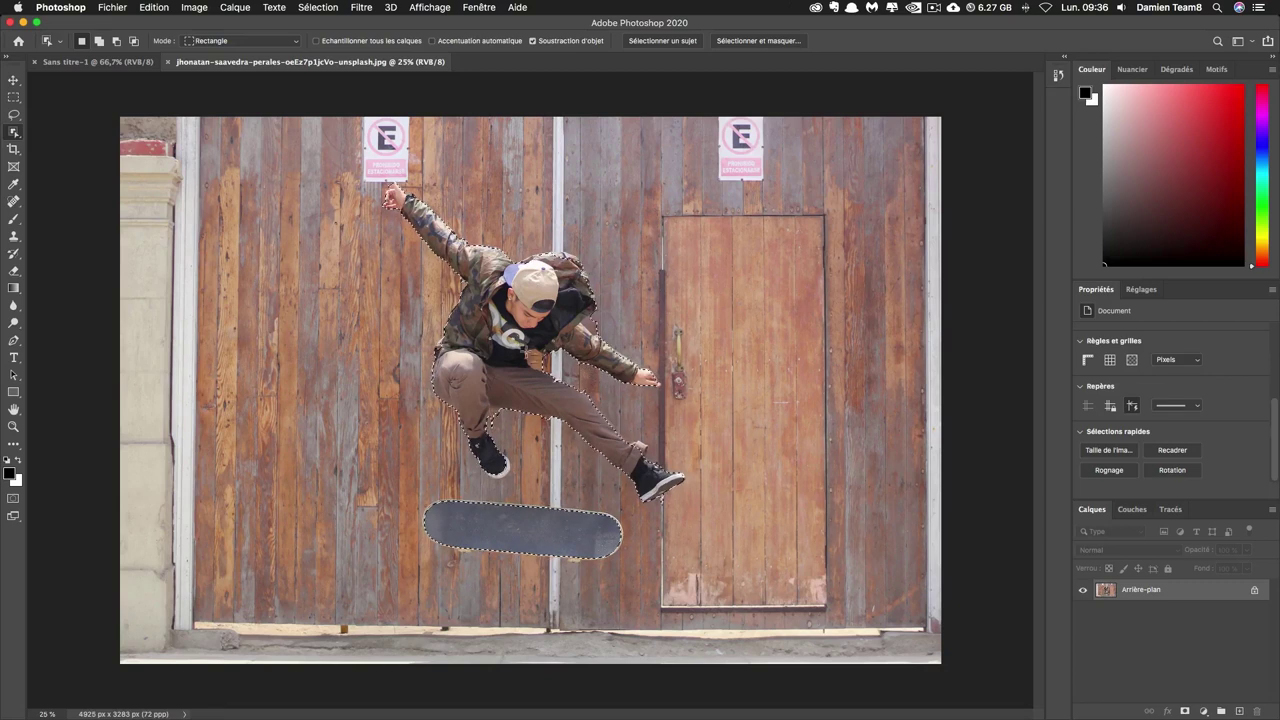
Step: Use Quick Selection in subtract mode to trim stray background along the skater's edges
{"action": "right_click", "coordinate": [16, 138]}
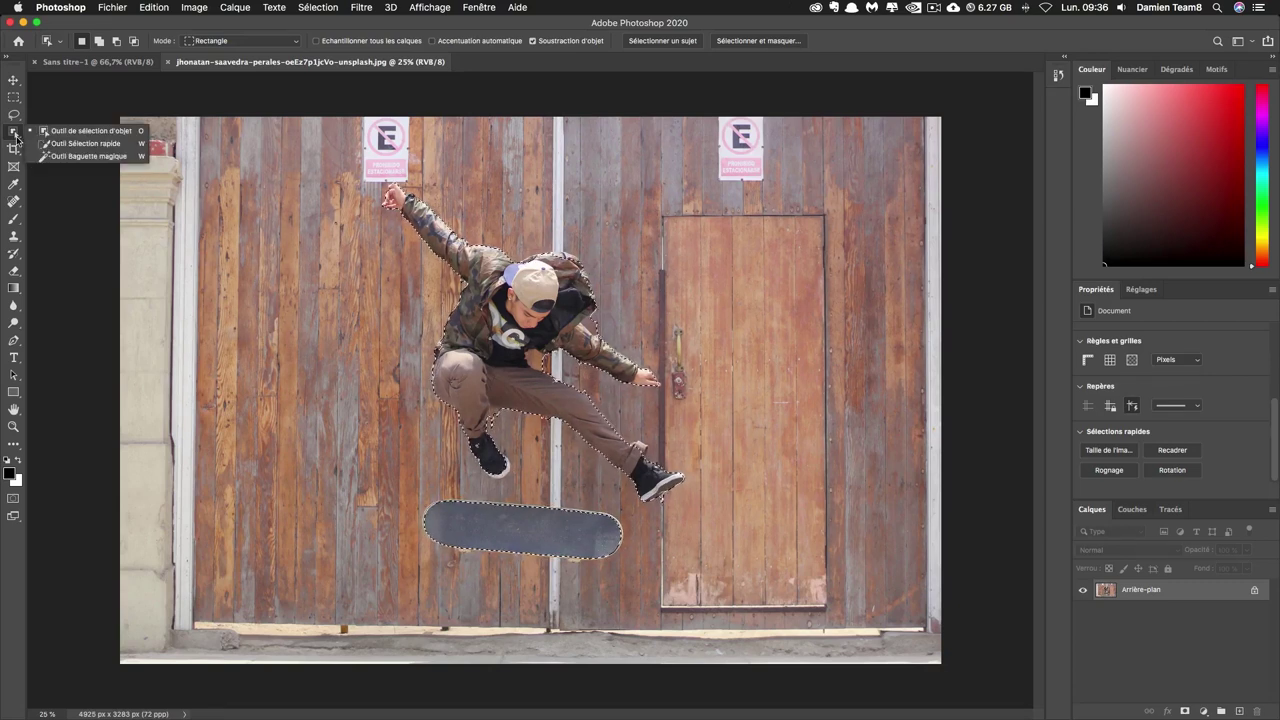
{"action": "left_click", "coordinate": [88, 144]}
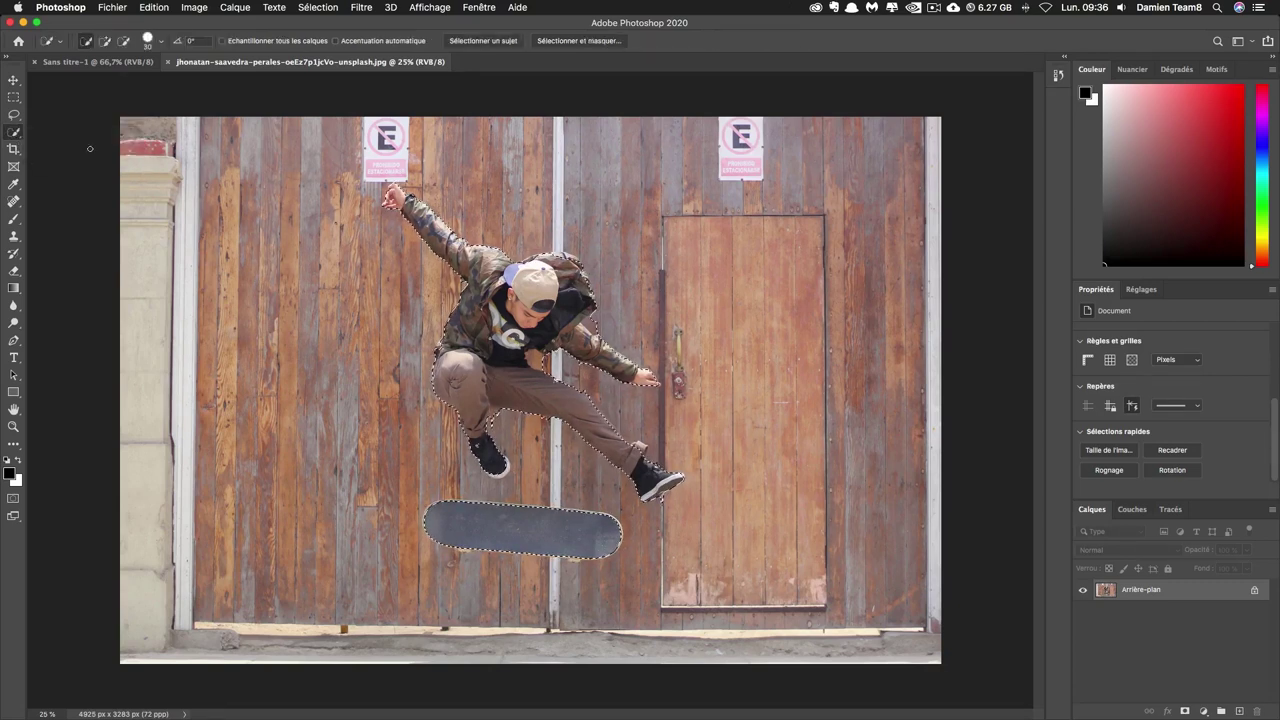
{"action": "key", "text": "alt"}
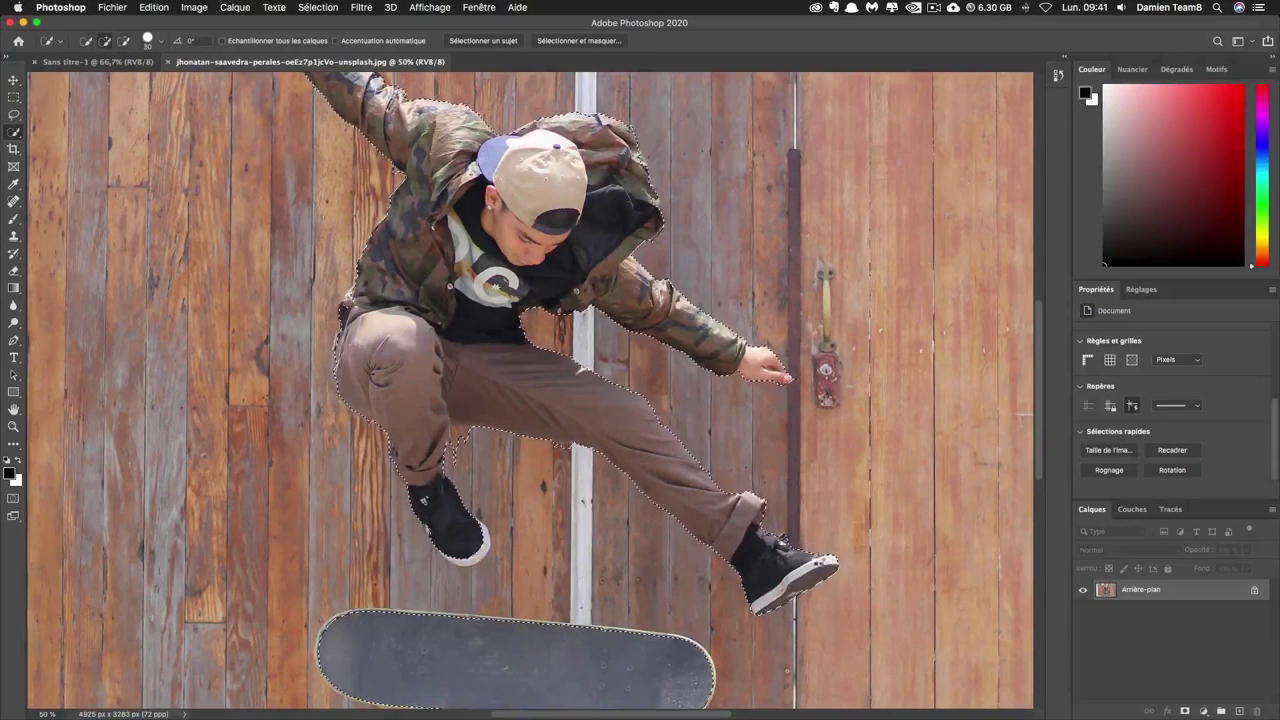
{"action": "scroll", "coordinate": [567, 470], "scroll_direction": "down", "scroll_amount": 2}
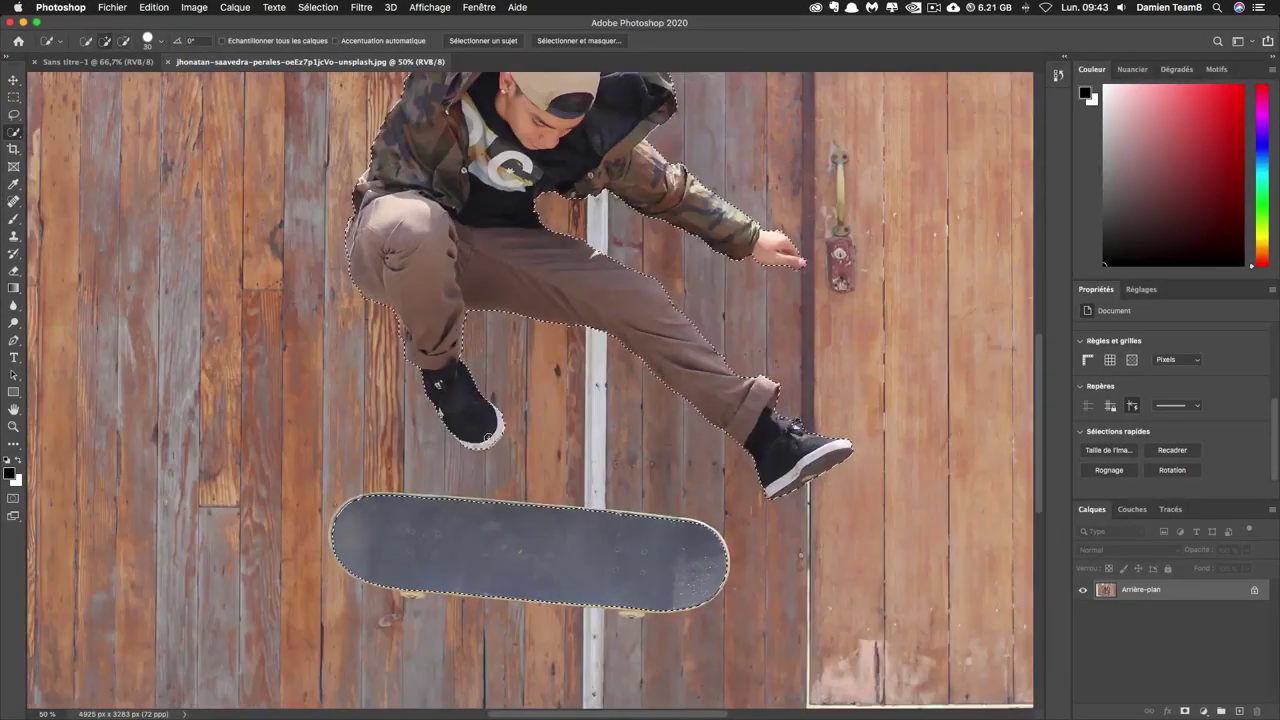
{"action": "scroll", "coordinate": [384, 427], "scroll_direction": "down", "scroll_amount": 3}
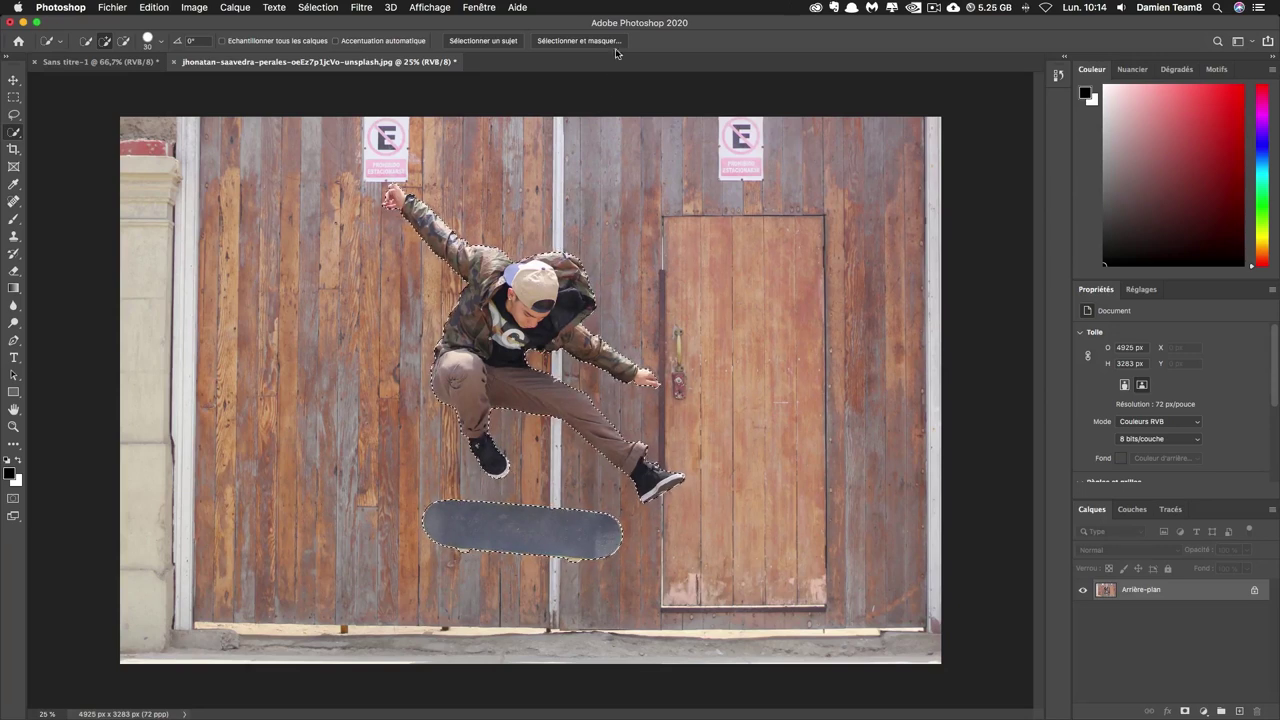
Step: In Select and Mask, output the selection to a New Layer with Layer Mask
{"action": "left_click", "coordinate": [585, 44]}
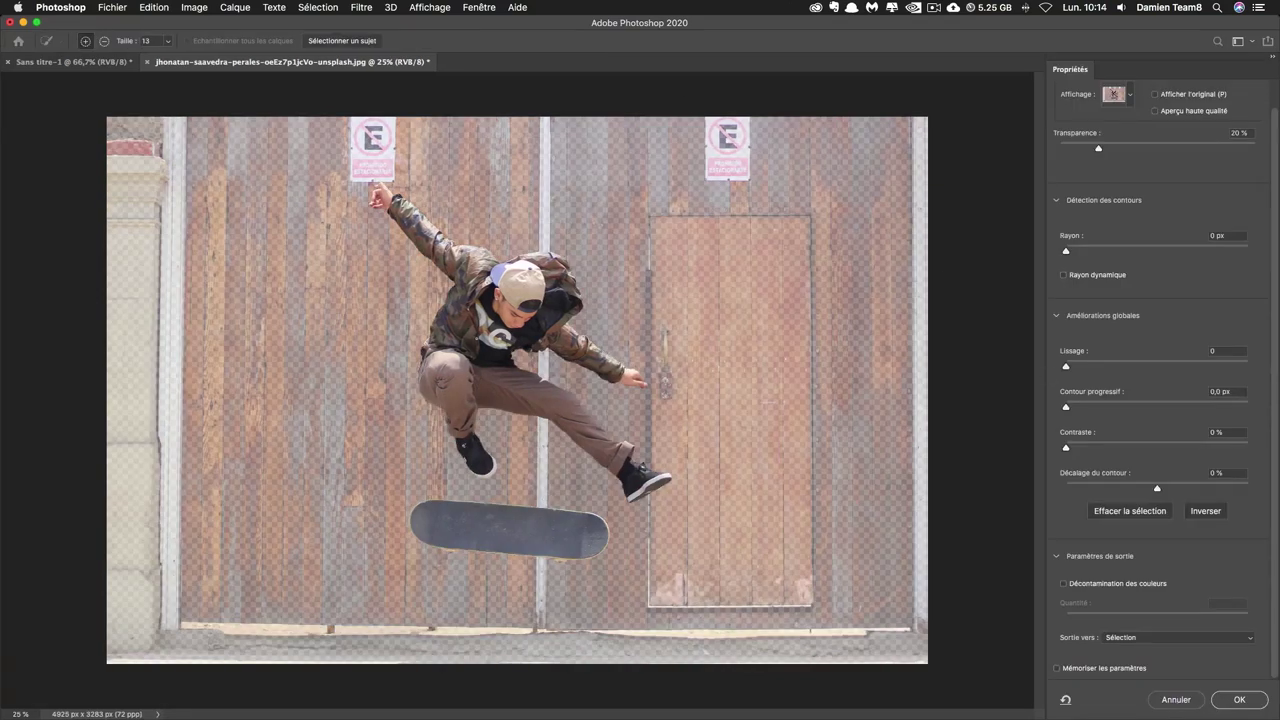
{"action": "left_click", "coordinate": [1058, 557]}
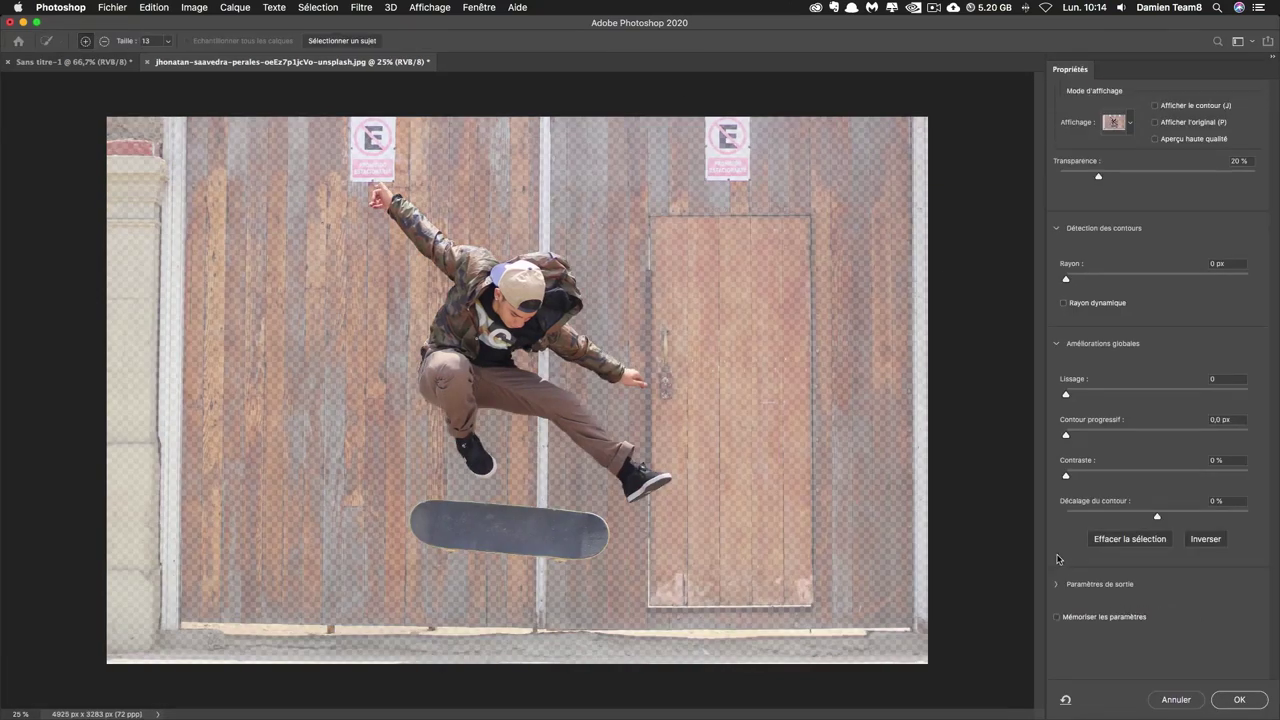
{"action": "left_click", "coordinate": [1058, 584]}
{"action": "left_click", "coordinate": [1140, 664]}
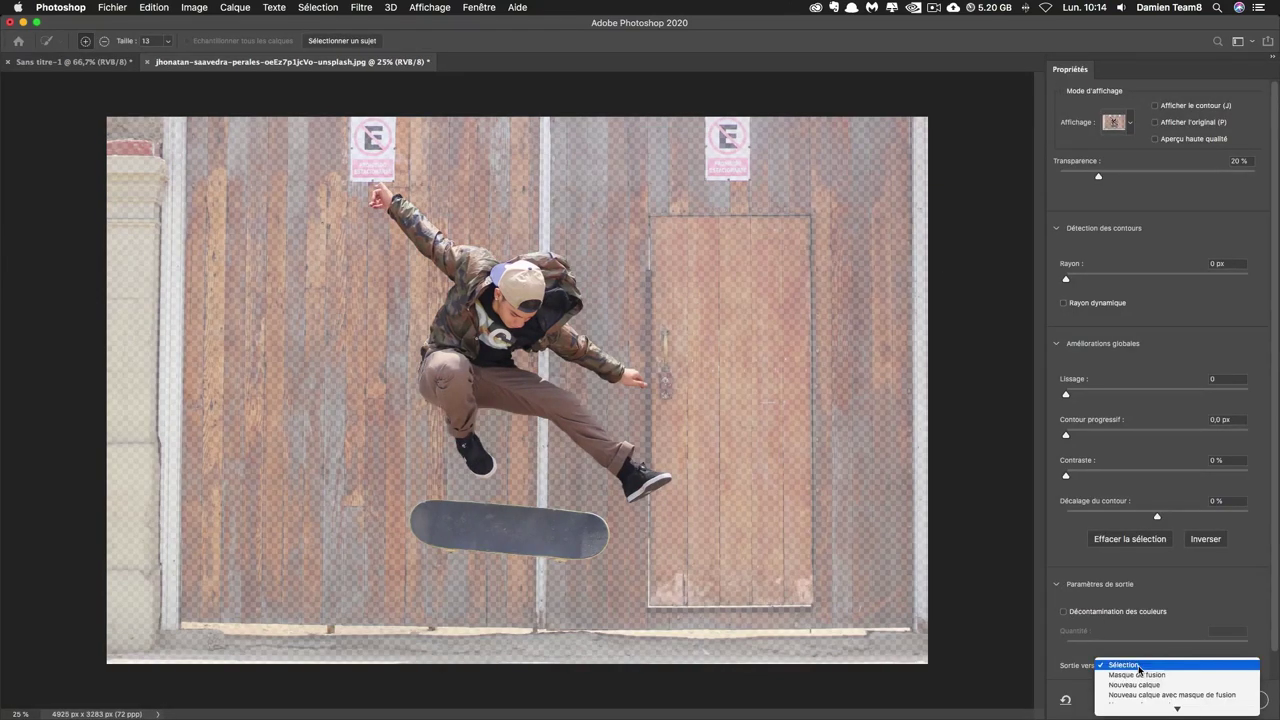
{"action": "left_click", "coordinate": [1150, 688]}
{"action": "left_click", "coordinate": [1238, 700]}
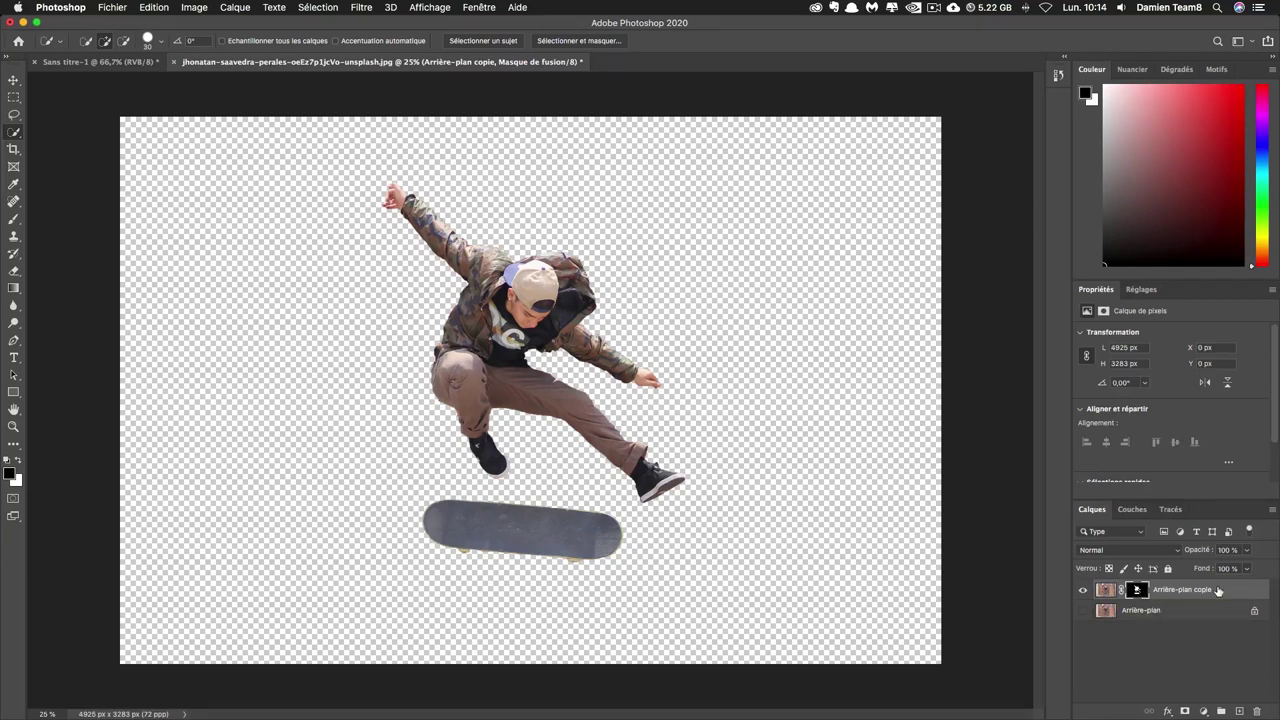
Step: Bring the masked skateboarder layer into the Sans titre-1 poster document
{"action": "key", "text": "super+c"}
{"action": "left_click", "coordinate": [66, 62]}
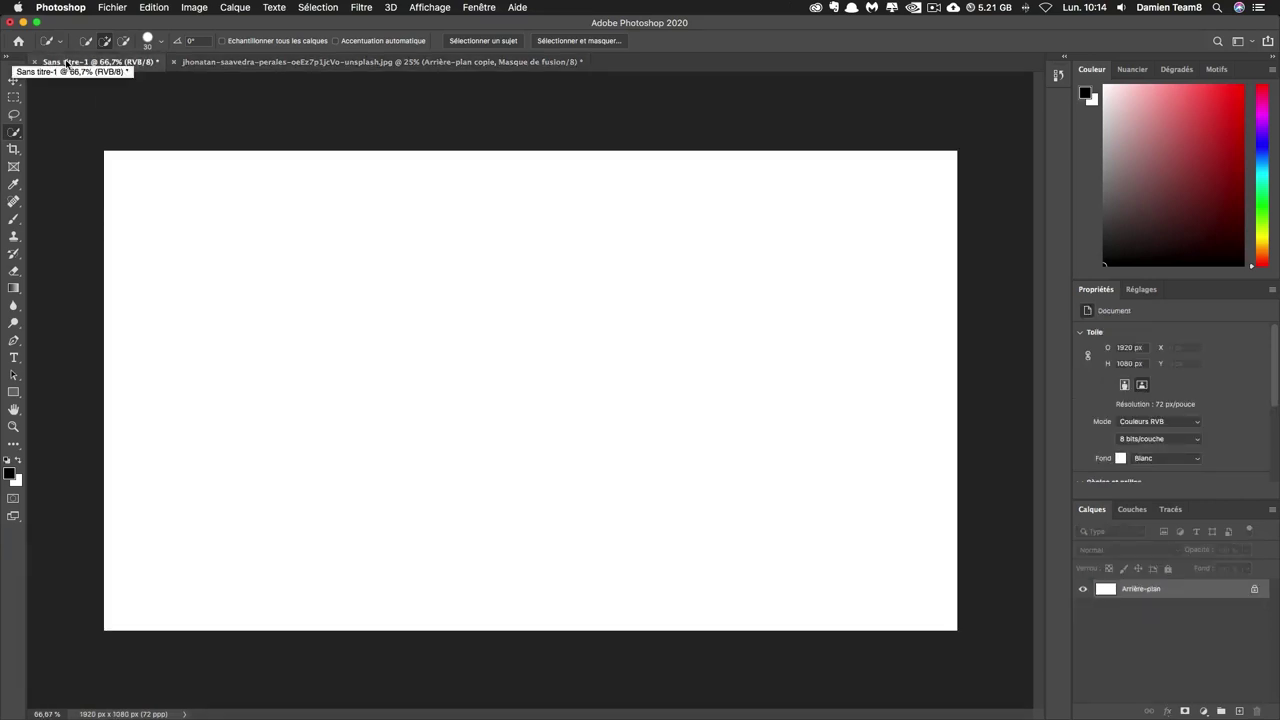
{"action": "left_click_drag", "start_coordinate": [66, 62], "coordinate": [66, 64]}
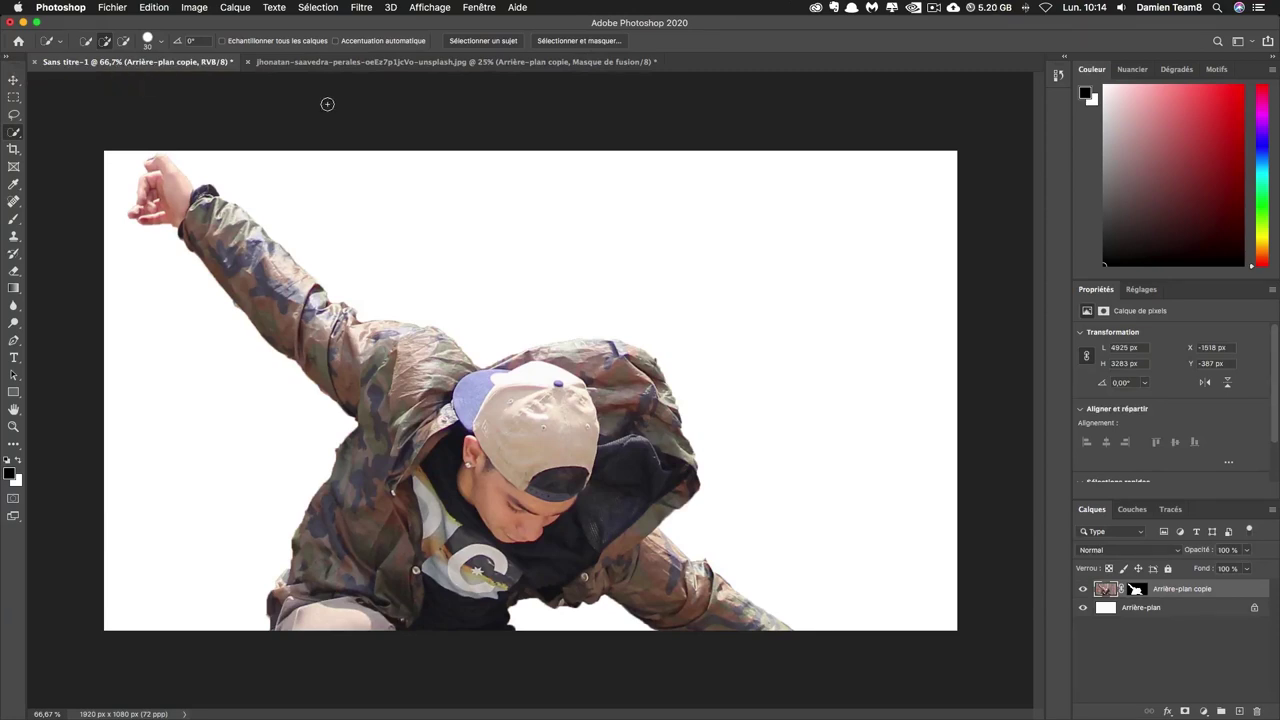
{"action": "key", "text": "b"}
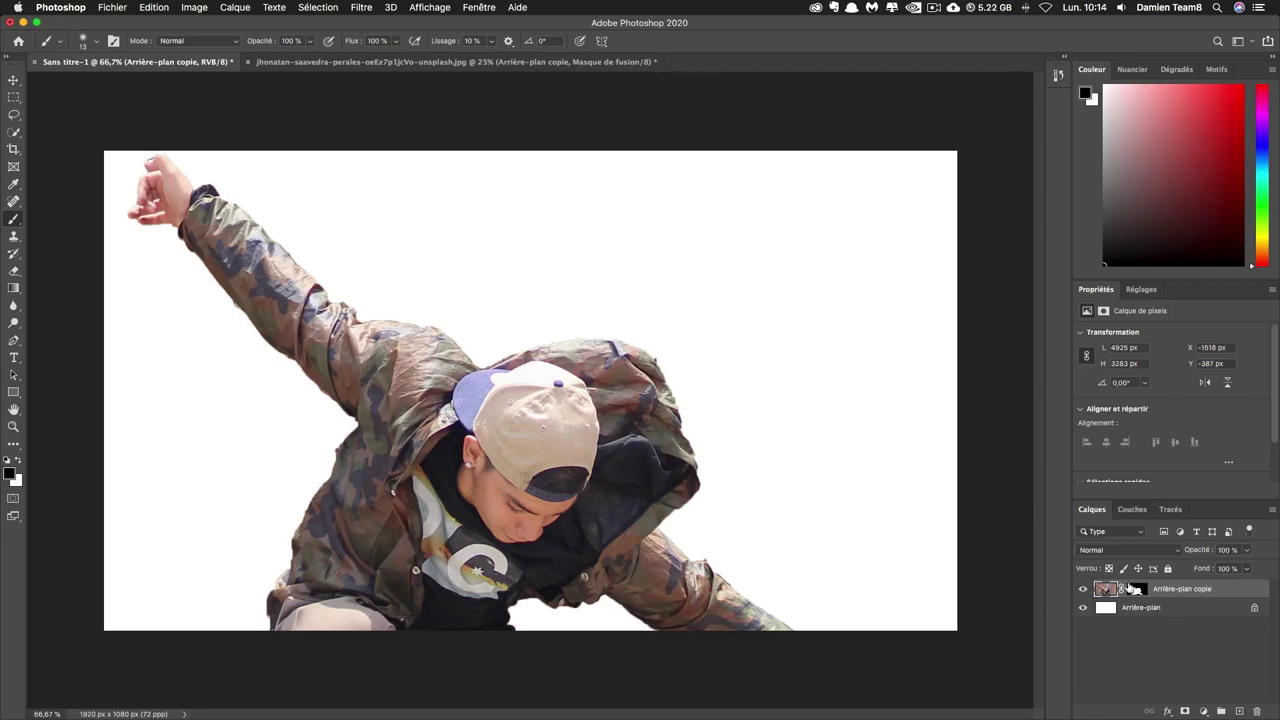
{"action": "left_click", "coordinate": [1134, 589]}
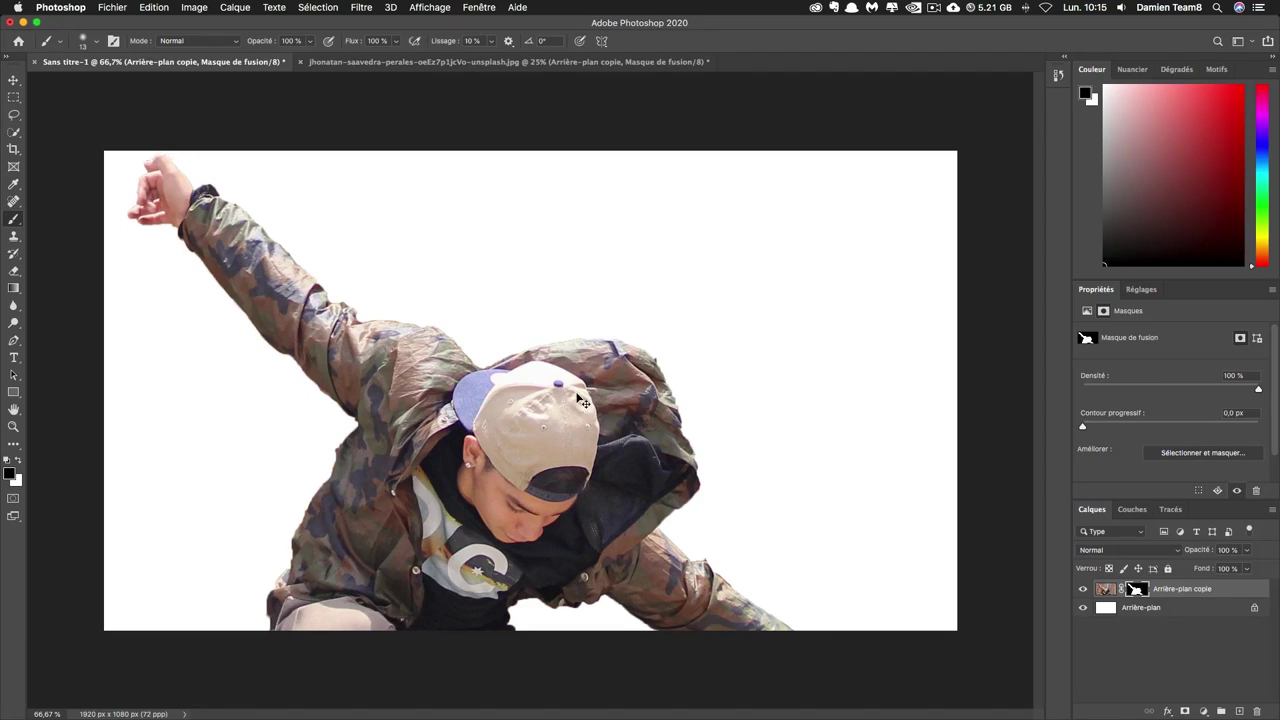
{"action": "key", "text": "super+minus"}
{"action": "key", "text": "super+minus"}
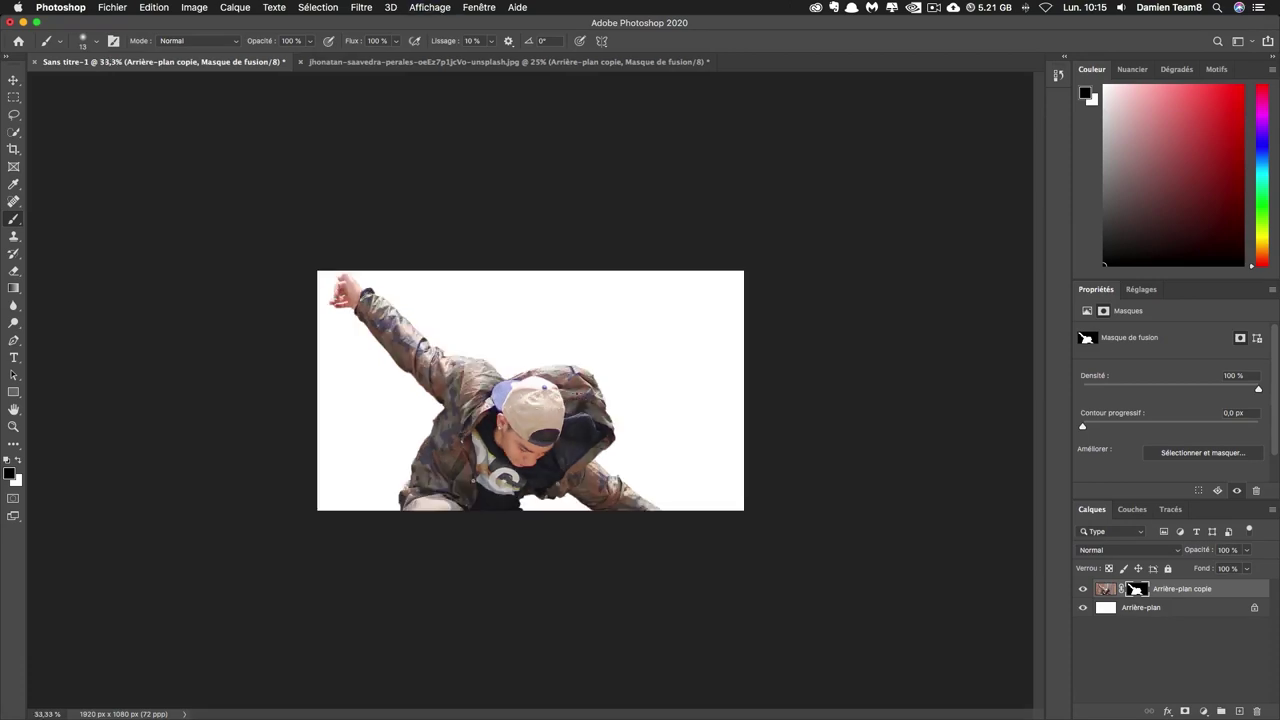
Step: Scale the skateboarder down to about 1894 × 1263 px to fit the canvas
{"action": "key", "text": "super+t"}
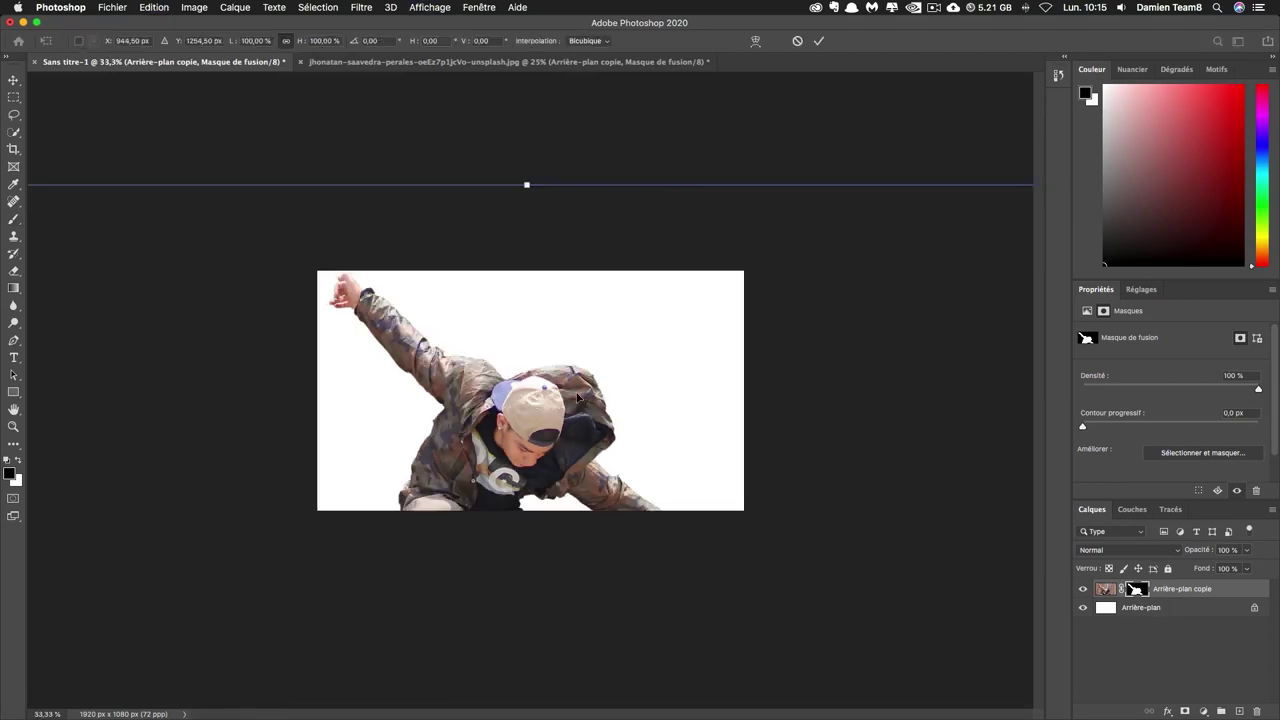
{"action": "key", "text": "super+minus"}
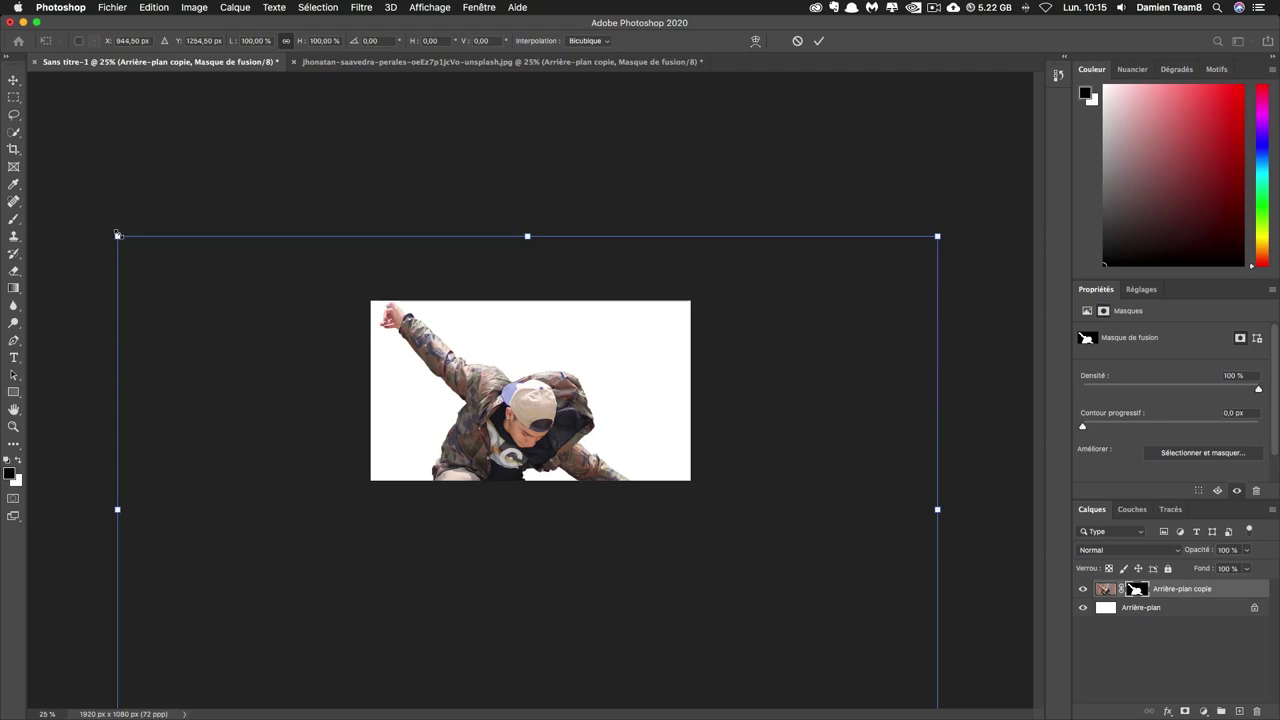
{"action": "mouse_move", "coordinate": [117, 235]}
{"action": "left_mouse_down"}
{"action": "mouse_move", "coordinate": [459, 443]}
{"action": "mouse_move", "coordinate": [393, 318]}
{"action": "mouse_move", "coordinate": [367, 300]}
{"action": "mouse_move", "coordinate": [439, 353]}
{"action": "left_mouse_up"}
{"action": "left_click_drag", "start_coordinate": [365, 300], "coordinate": [394, 320]}
{"action": "left_click_drag", "start_coordinate": [489, 372], "coordinate": [475, 356]}
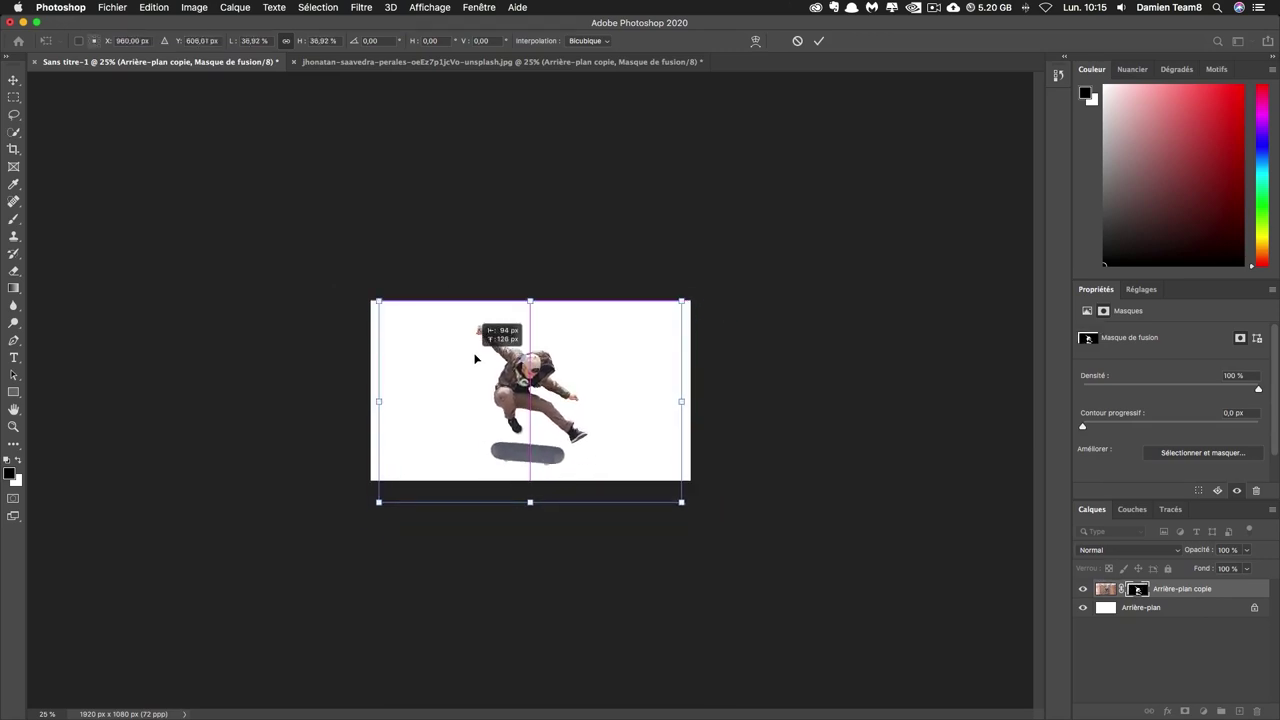
{"action": "left_click_drag", "start_coordinate": [561, 378], "coordinate": [561, 371]}
{"action": "key", "text": "Return"}
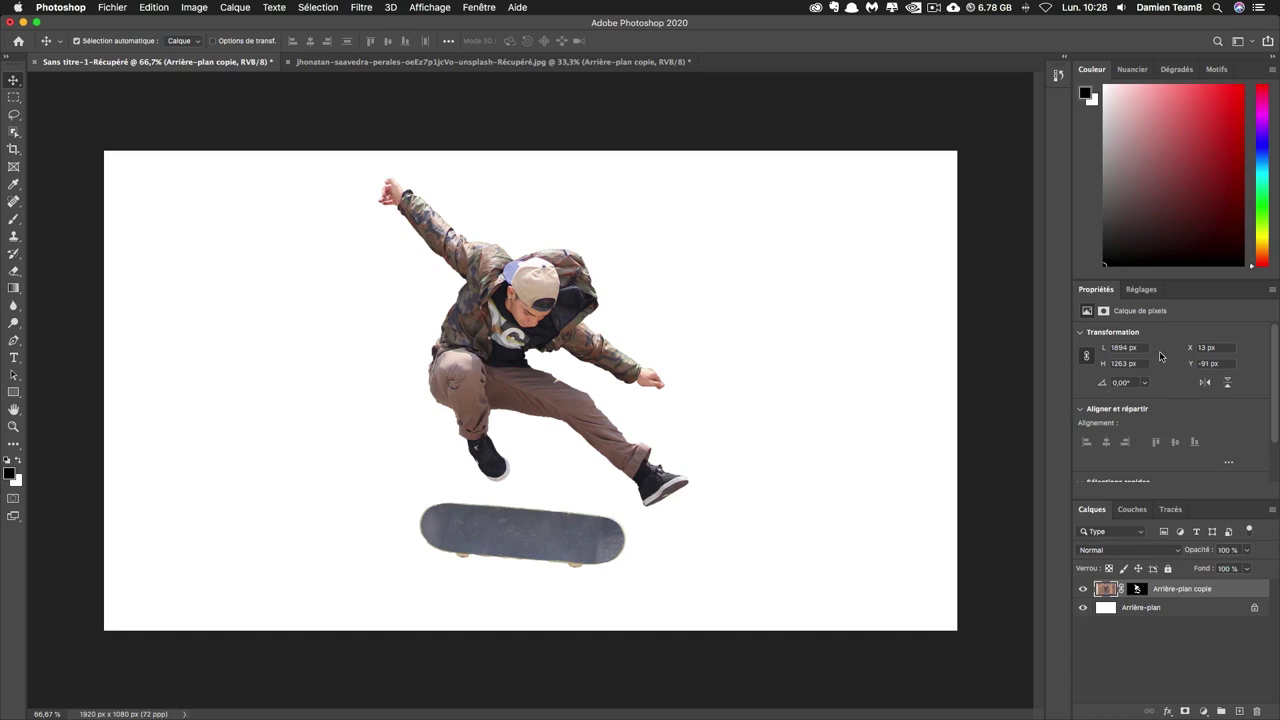
Step: Try a 1000 px width and horizontal/vertical flips, then undo them
{"action": "left_click", "coordinate": [1141, 346]}
{"action": "type", "text": "1000"}
{"action": "key", "text": "Return"}
{"action": "key", "text": "ctrl+z"}
{"action": "left_click", "coordinate": [1206, 382]}
{"action": "left_click", "coordinate": [1229, 383]}
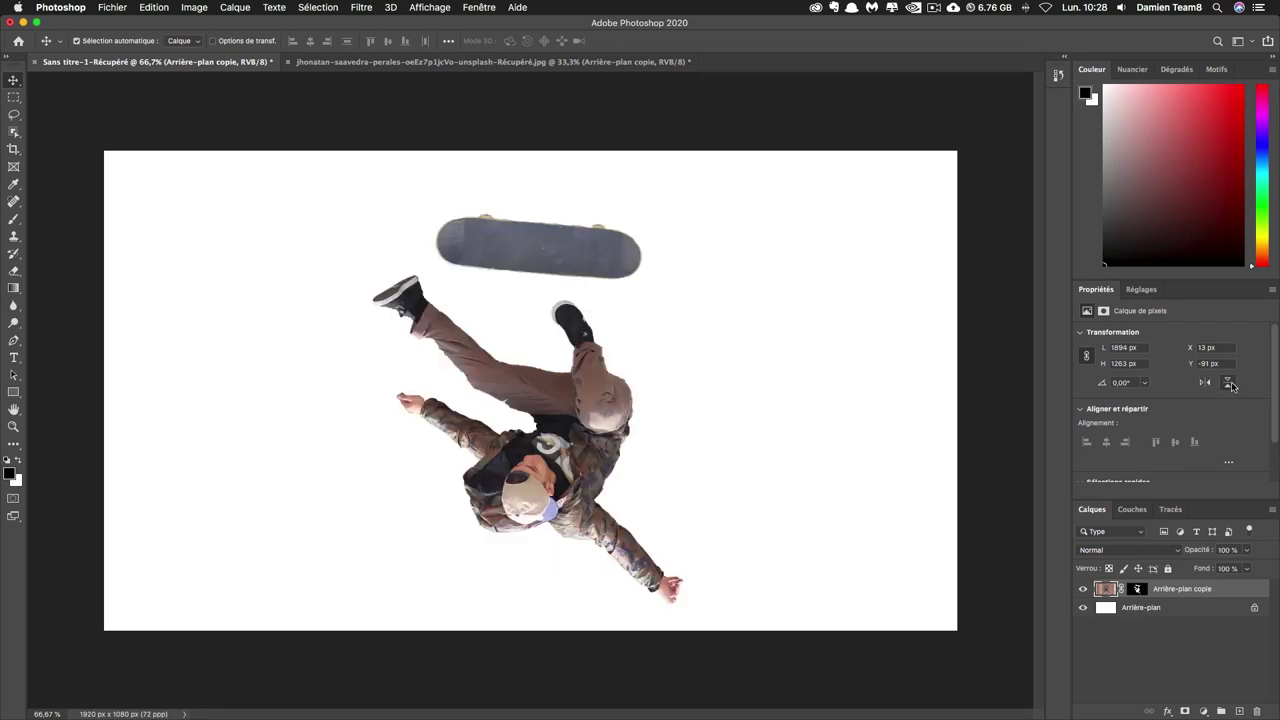
{"action": "key", "text": "ctrl+z"}
{"action": "key", "text": "ctrl+z"}
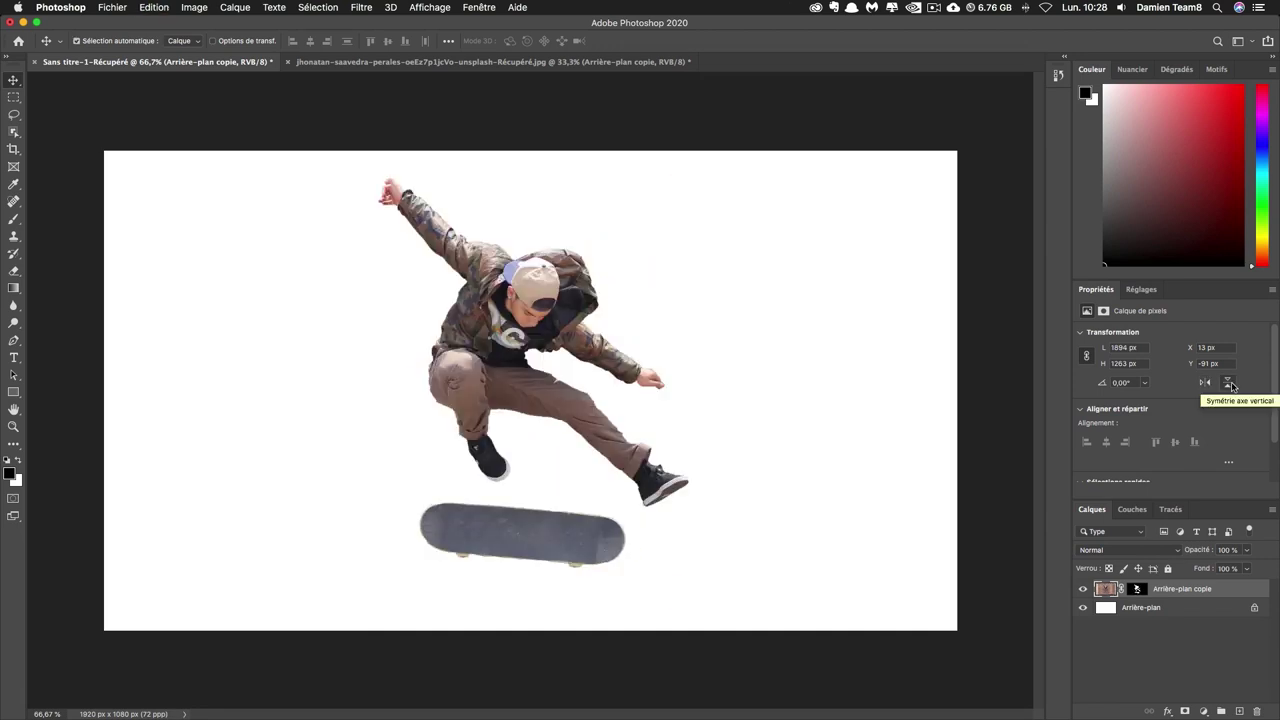
Step: Set the Properties alignment target to Canvas
{"action": "scroll", "coordinate": [1220, 440], "scroll_direction": "down", "scroll_amount": 1}
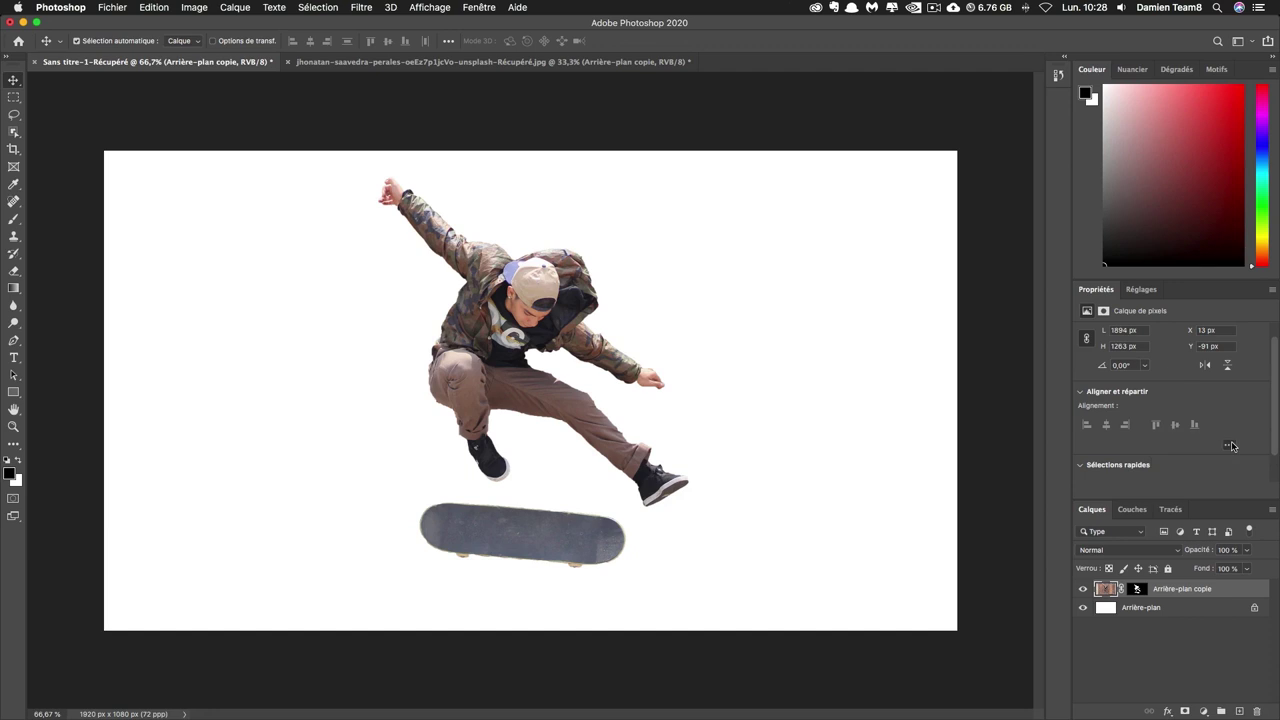
{"action": "left_click_drag", "start_coordinate": [1274, 407], "coordinate": [1271, 463]}
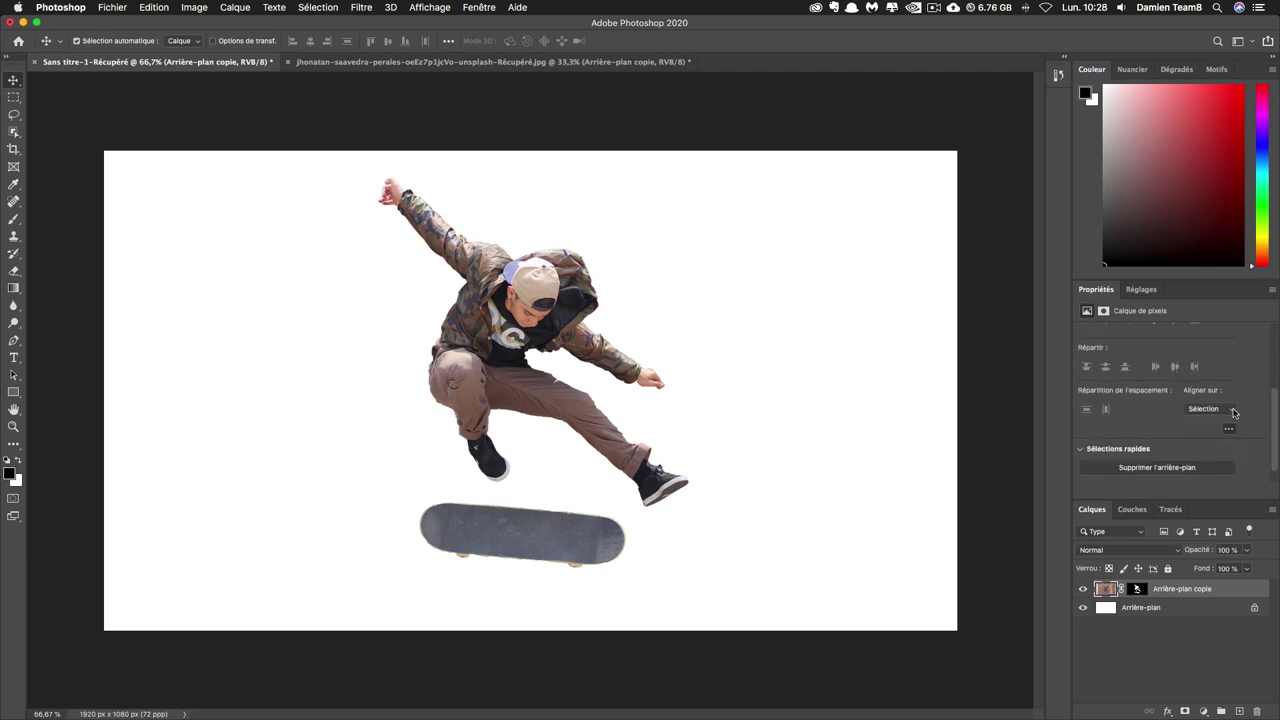
{"action": "left_click", "coordinate": [1232, 410]}
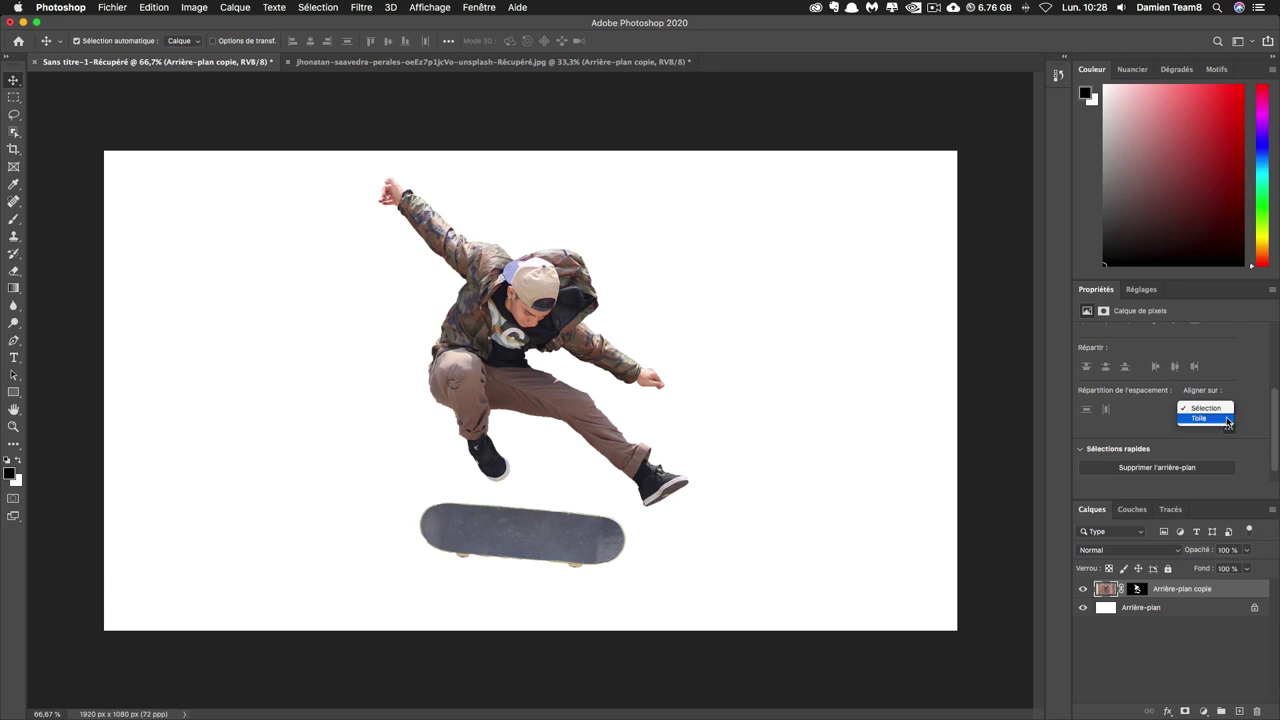
{"action": "left_click", "coordinate": [1228, 419]}
{"action": "left_click_drag", "start_coordinate": [1270, 432], "coordinate": [1273, 397]}
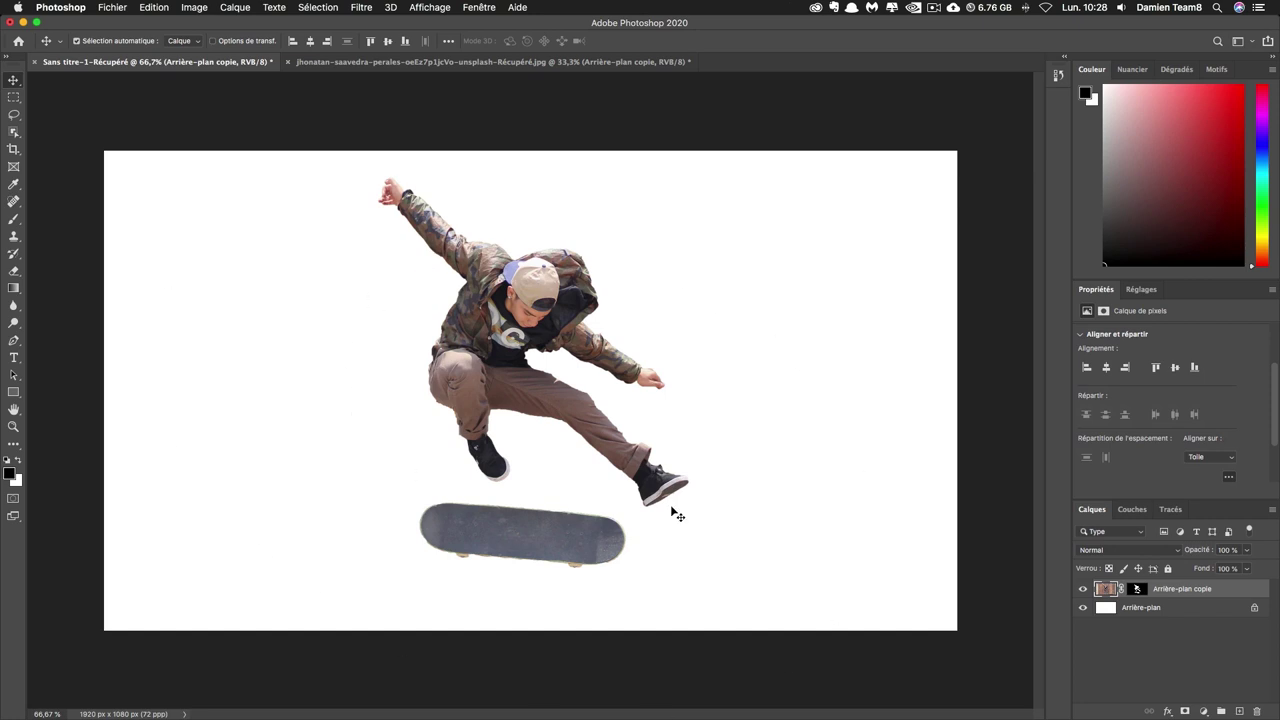
Step: Centre the skateboarder horizontally and vertically on the canvas
{"action": "left_click_drag", "start_coordinate": [570, 370], "coordinate": [400, 387]}
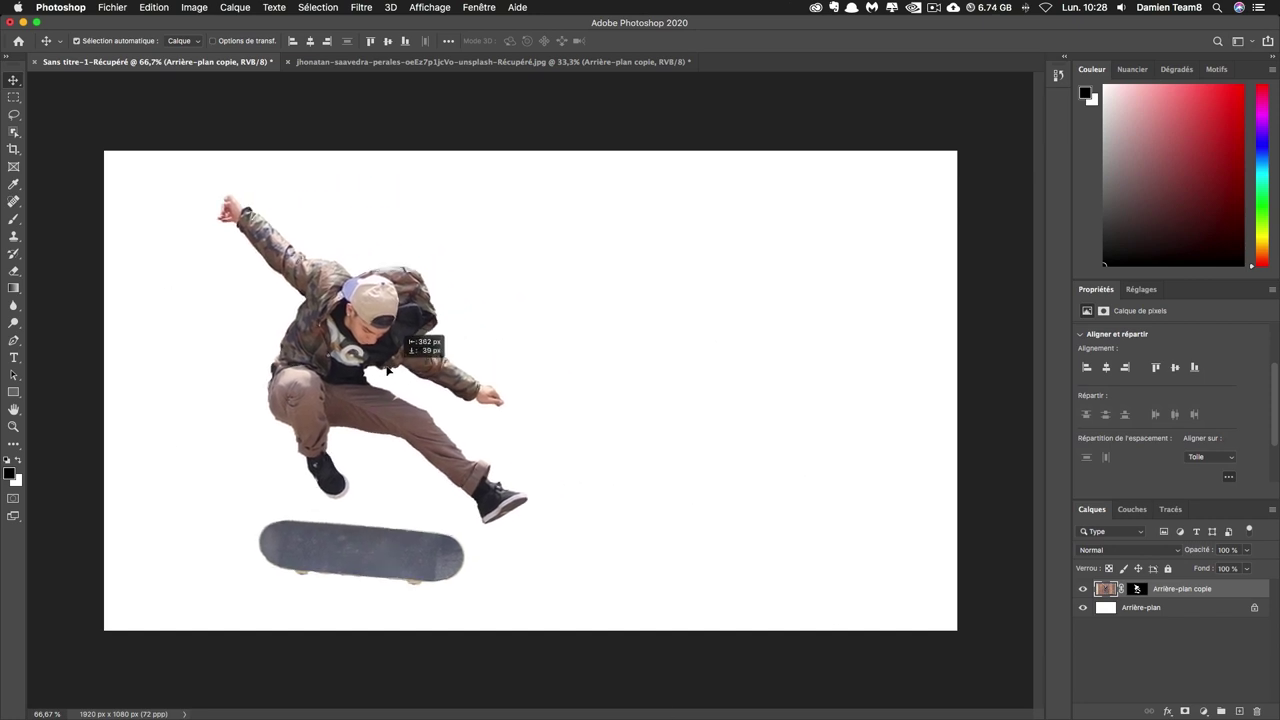
{"action": "left_click", "coordinate": [1106, 367]}
{"action": "left_click_drag", "start_coordinate": [444, 421], "coordinate": [465, 326]}
{"action": "left_click", "coordinate": [1194, 367]}
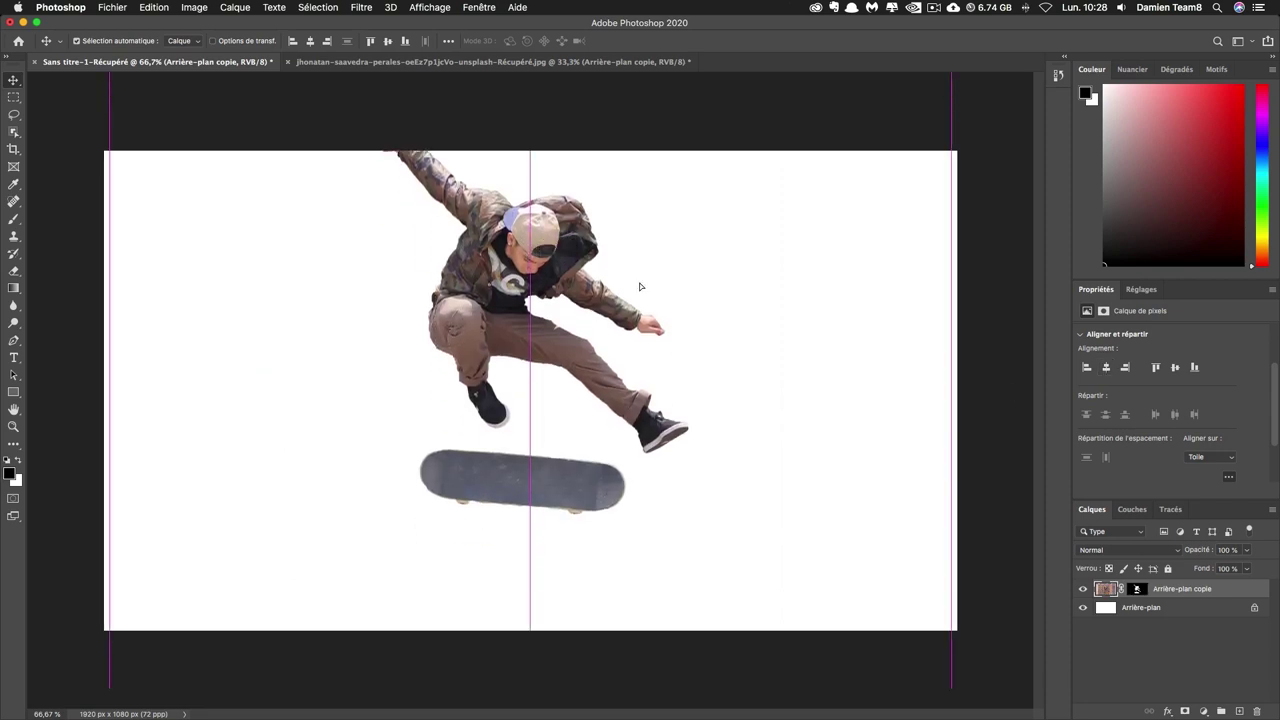
{"action": "left_click", "coordinate": [1176, 368]}
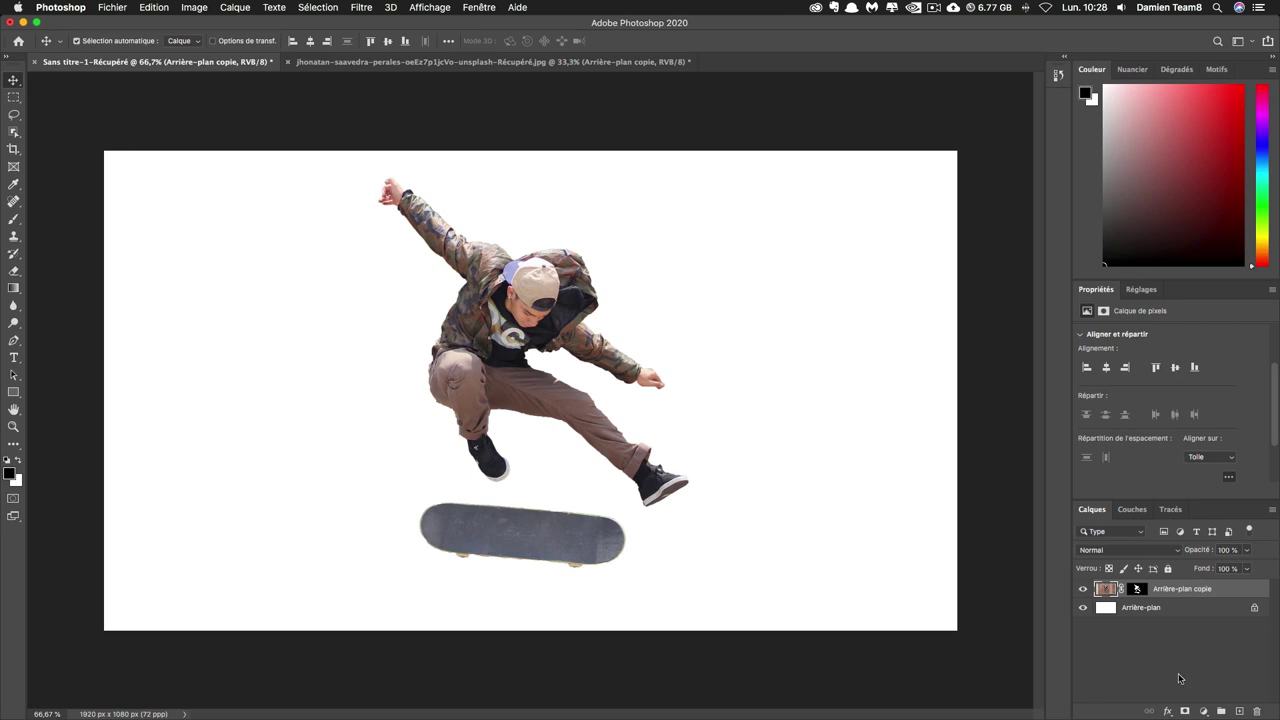
{"action": "key", "text": "ctrl+s"}
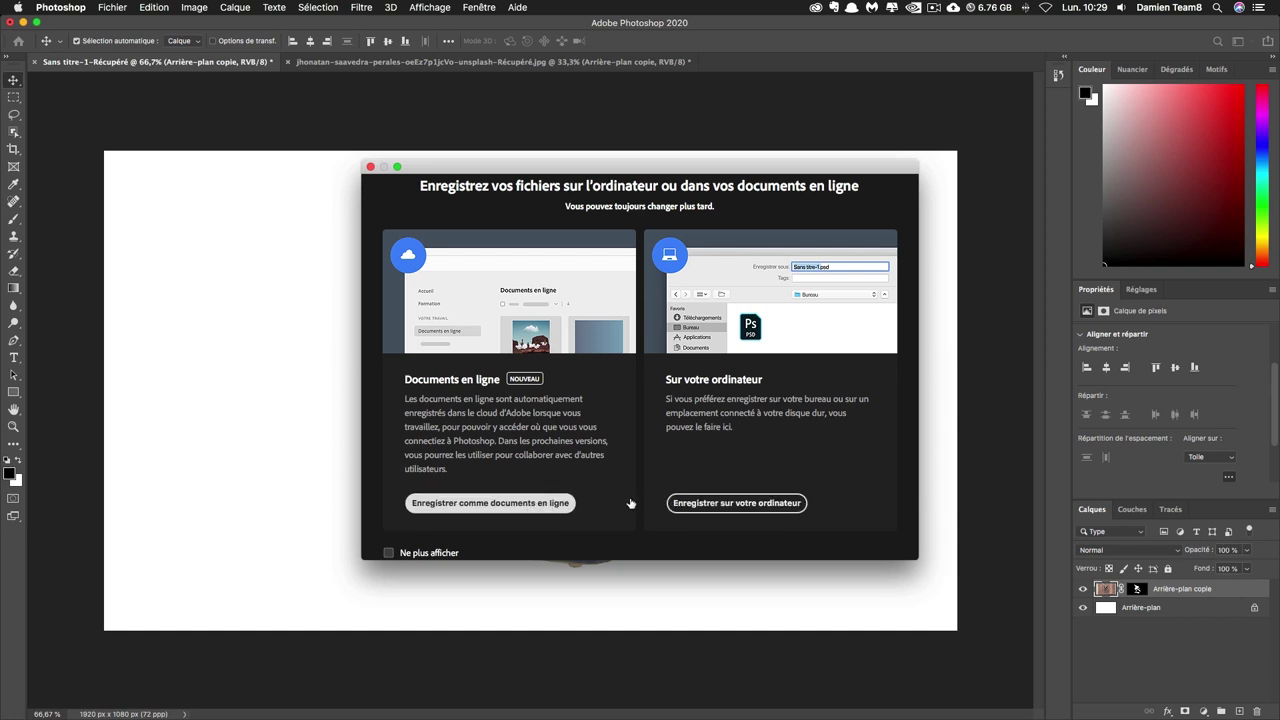
Step: Save the poster to the cloud as 'tuto', then list the cloud documents
{"action": "left_click", "coordinate": [516, 502]}
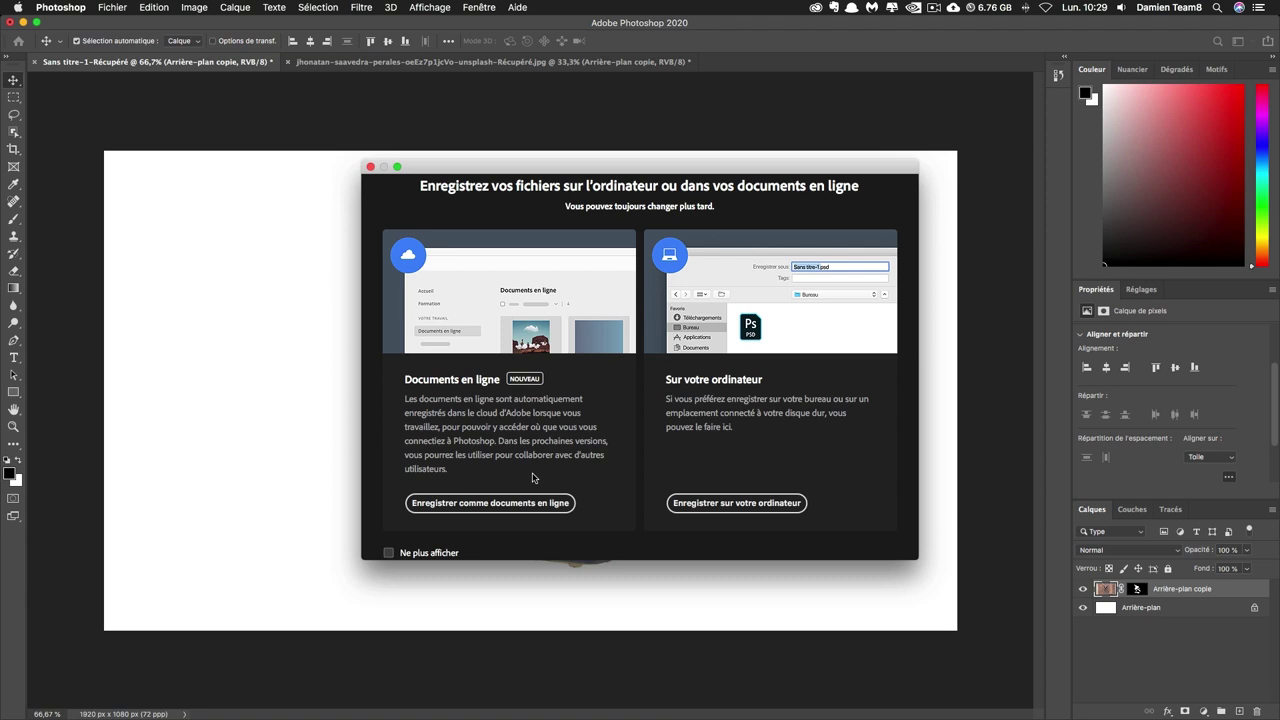
{"action": "left_click", "coordinate": [526, 500]}
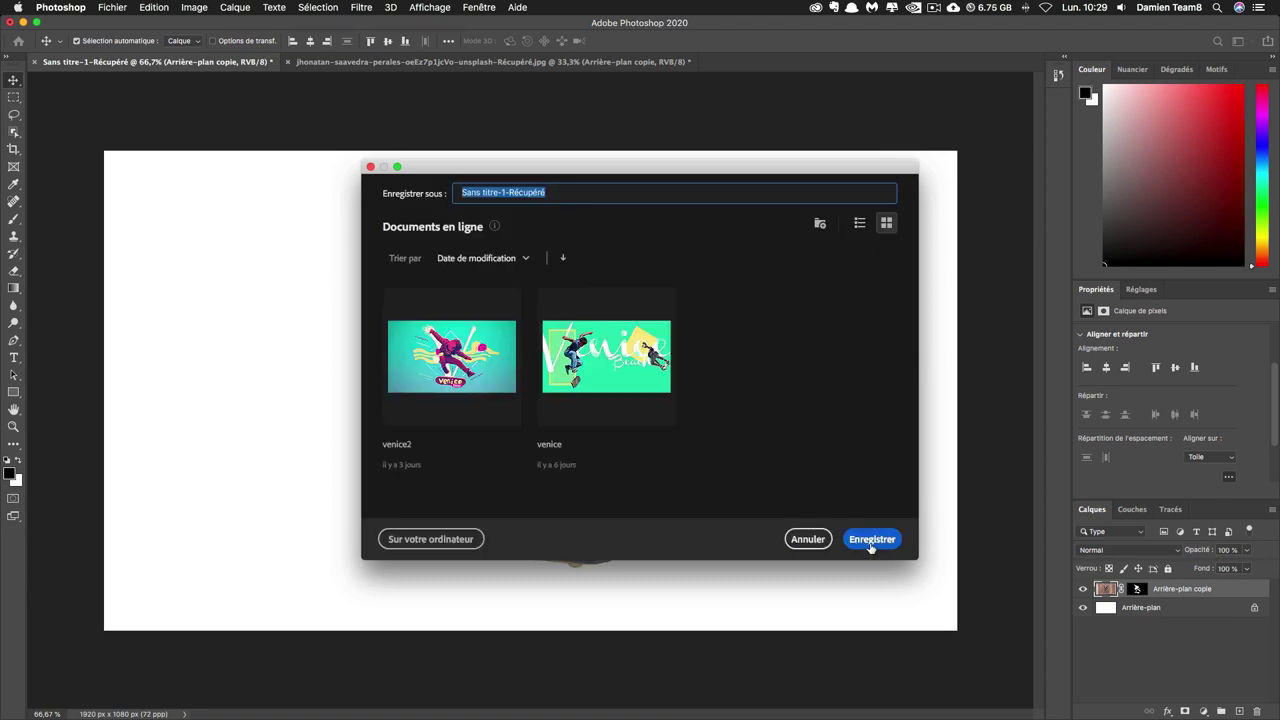
{"action": "type", "text": "tuto"}
{"action": "key", "text": "Return"}
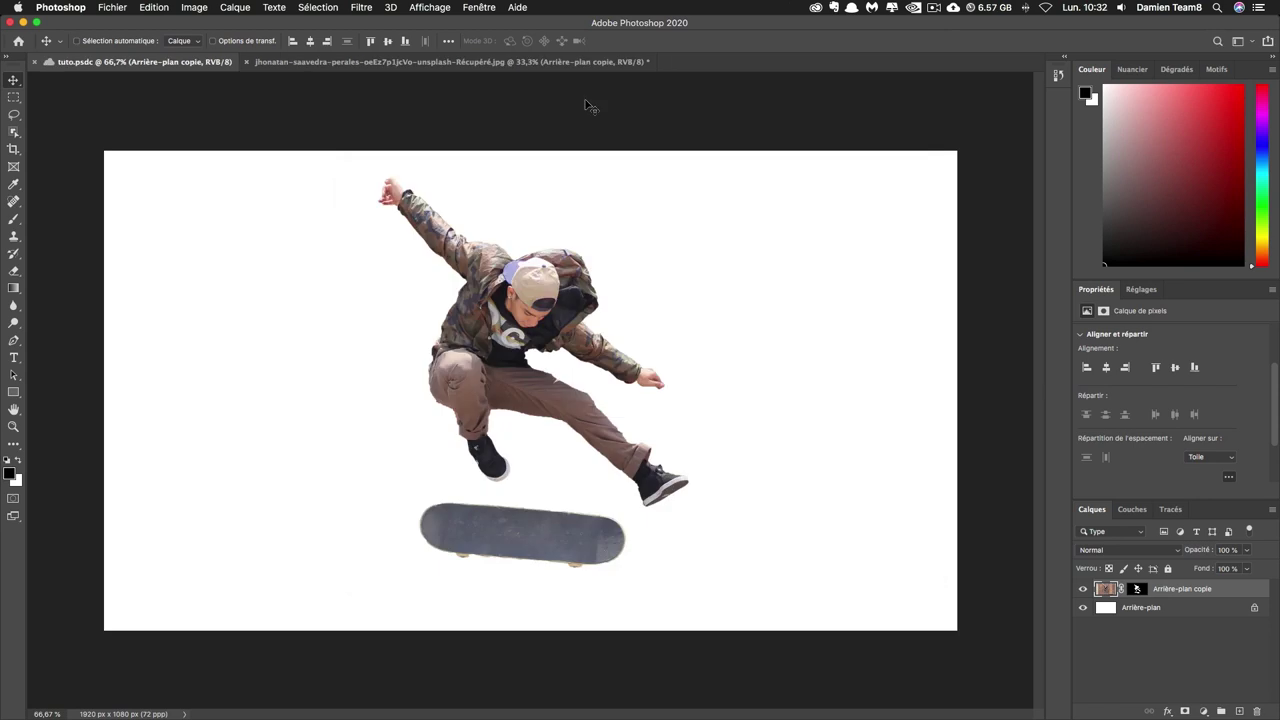
{"action": "key", "text": "ctrl+o"}
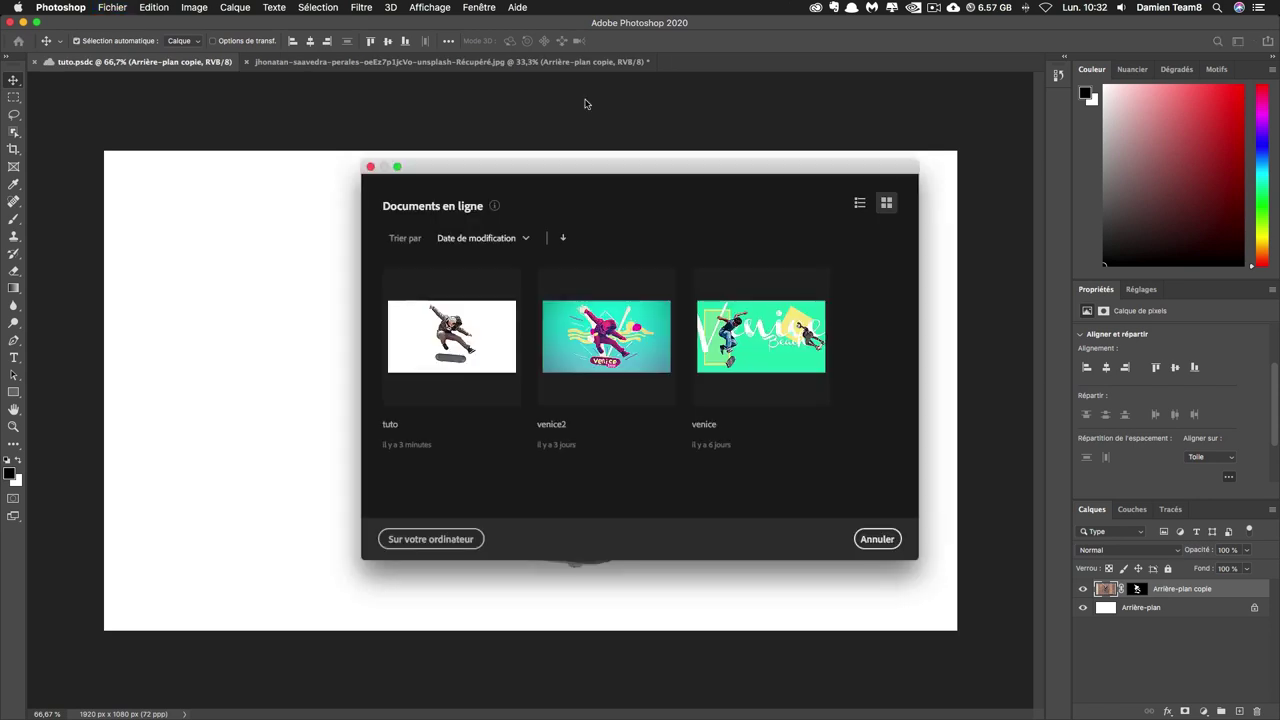
Step: Close all documents except tuto without saving, including the jhonatan and venice images
{"action": "left_click", "coordinate": [750, 352]}
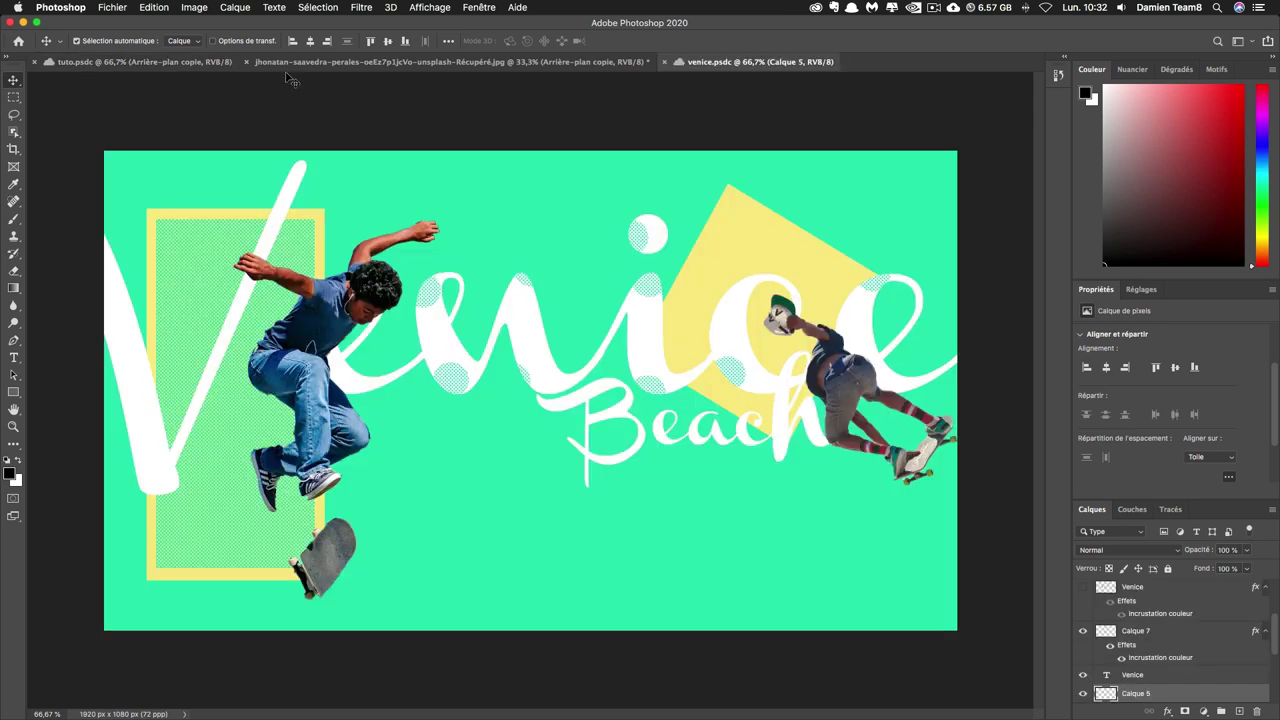
{"action": "left_click", "coordinate": [158, 63]}
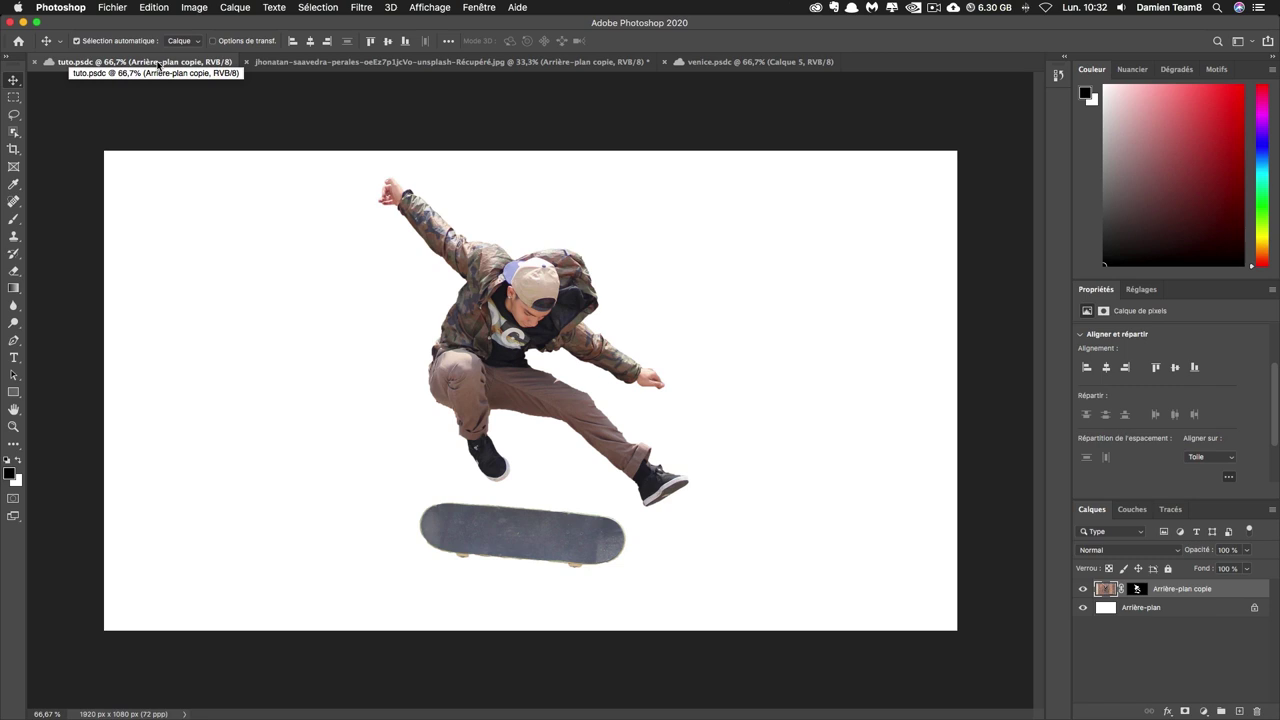
{"action": "right_click", "coordinate": [113, 66]}
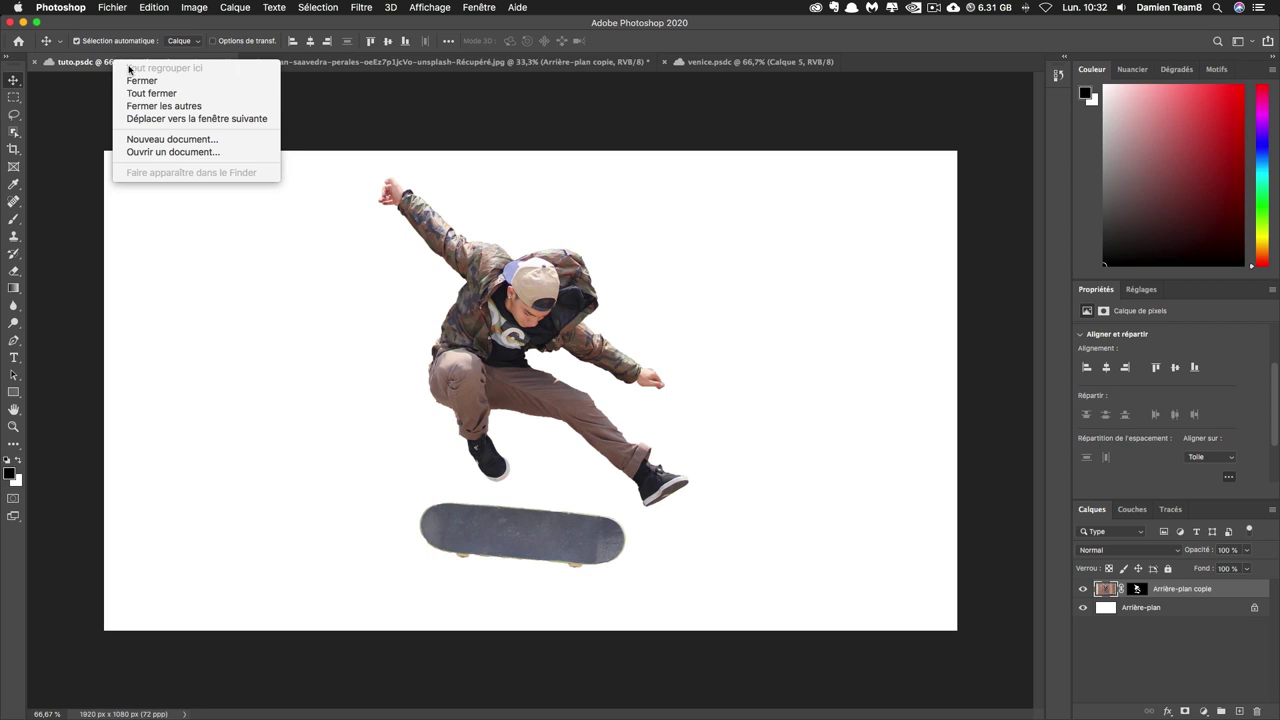
{"action": "left_click", "coordinate": [148, 106]}
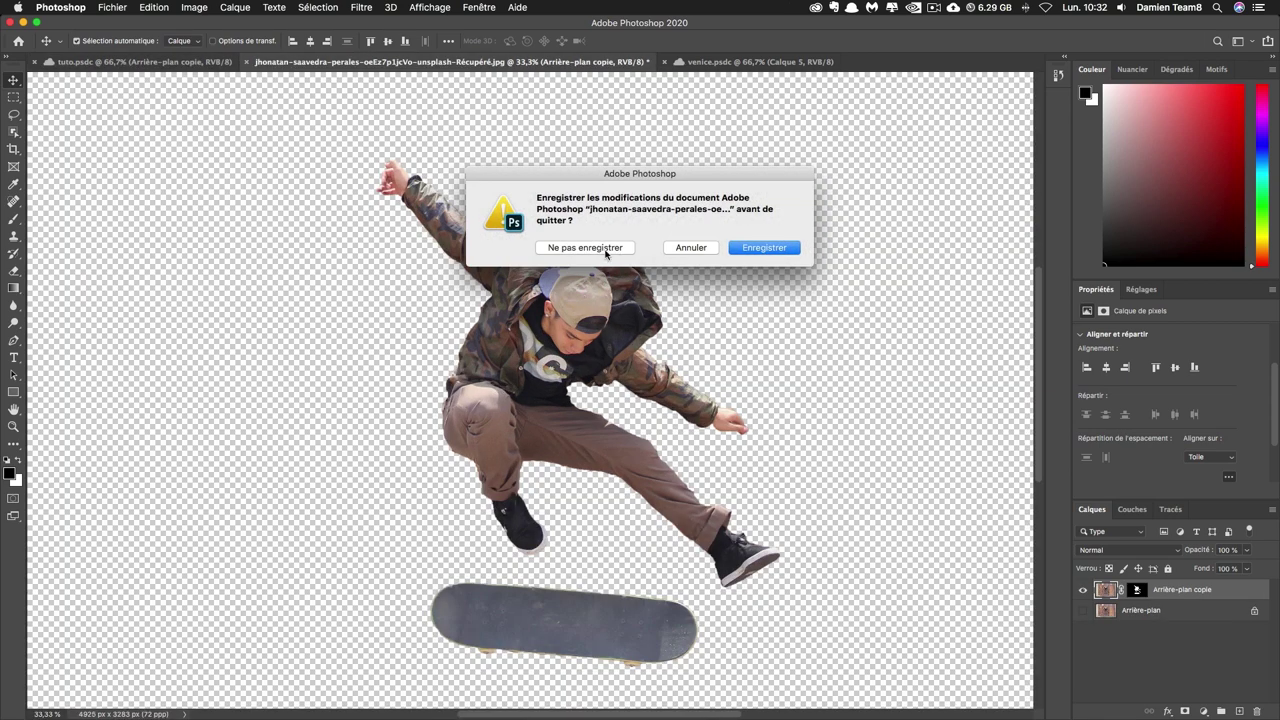
{"action": "left_click", "coordinate": [601, 249]}
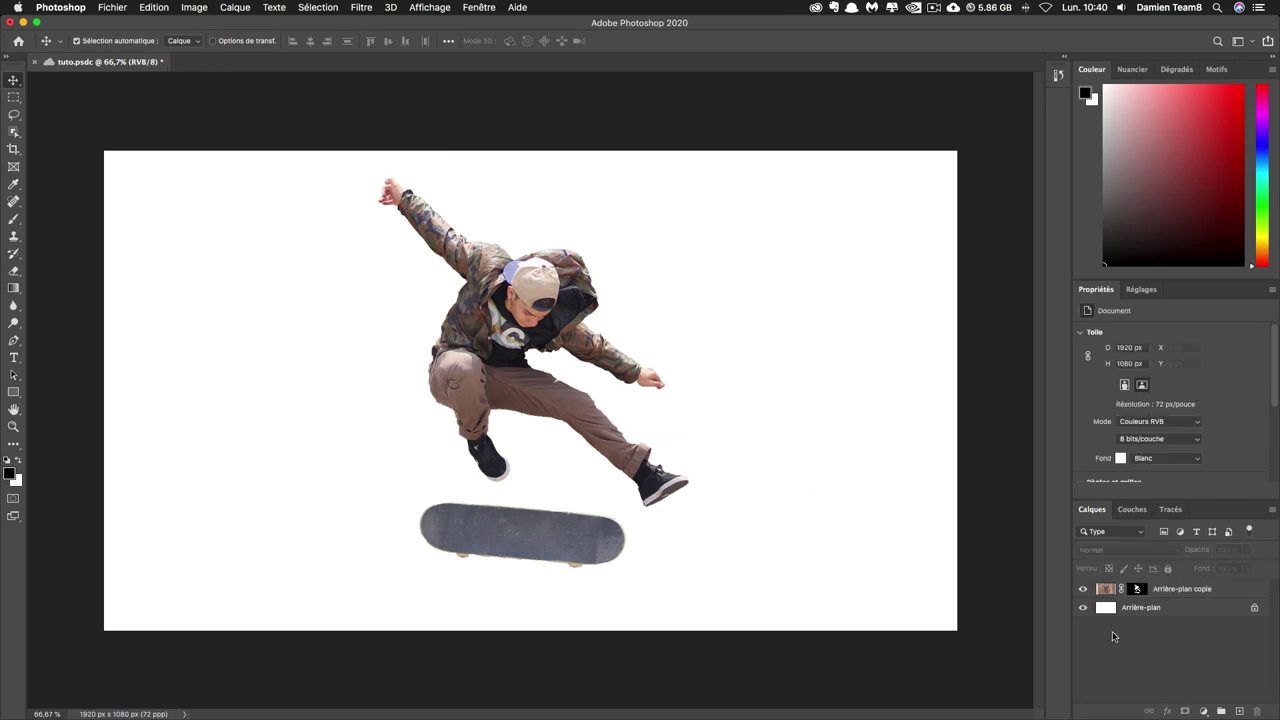
Step: Unlock Arrière-plan and apply a cyan-to-blue gradient from the Bleus presets behind the skater
{"action": "left_click", "coordinate": [1255, 610]}
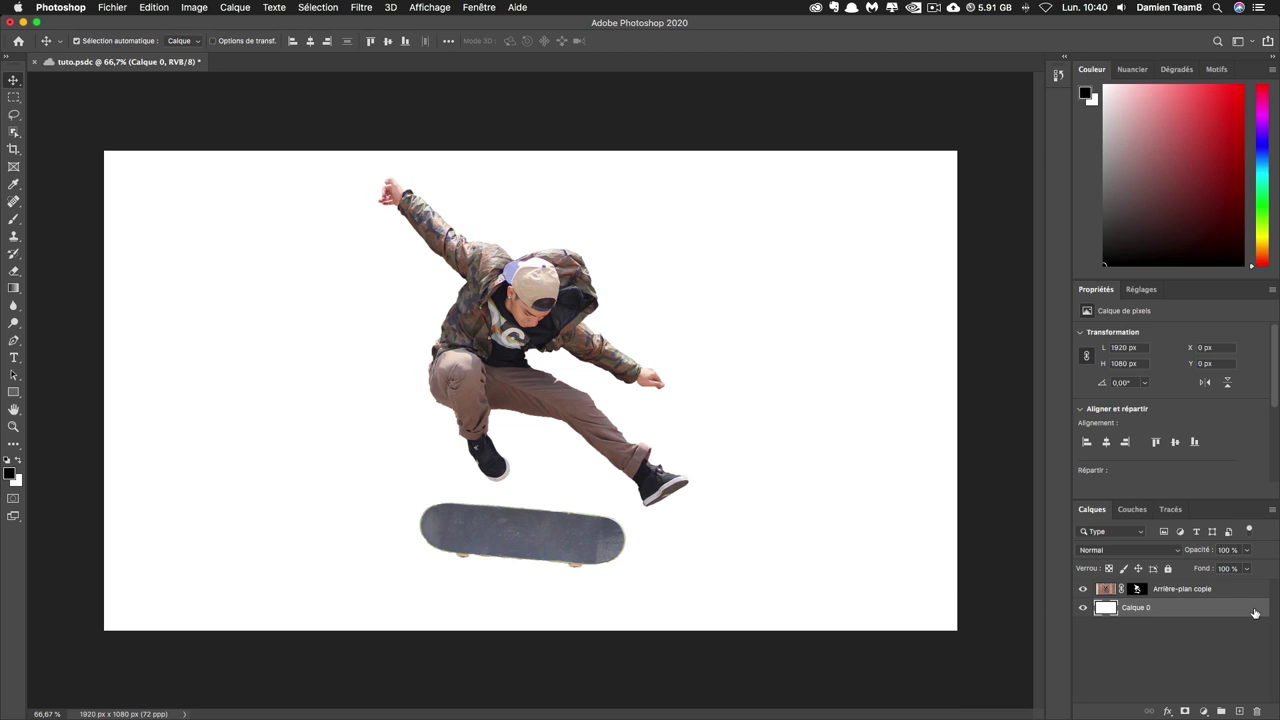
{"action": "left_click", "coordinate": [1178, 70]}
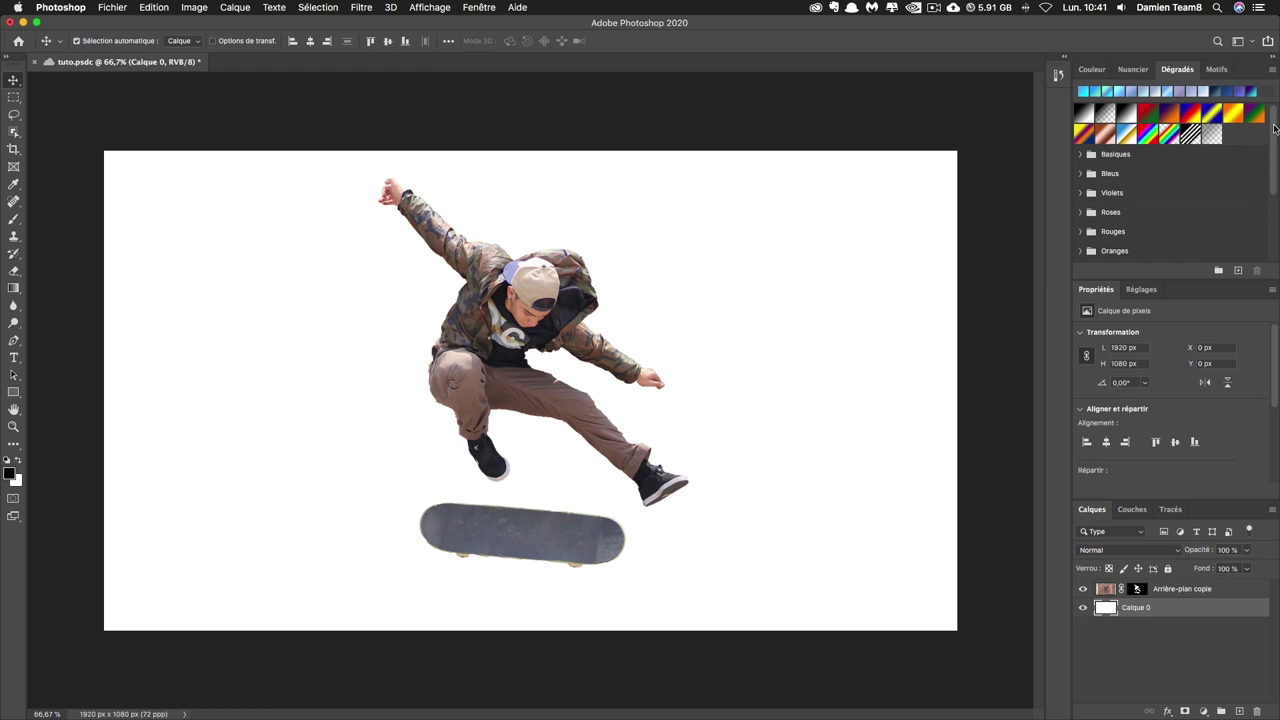
{"action": "left_click_drag", "start_coordinate": [1273, 134], "coordinate": [1274, 143]}
{"action": "scroll", "coordinate": [1273, 143], "scroll_direction": "down", "scroll_amount": 1}
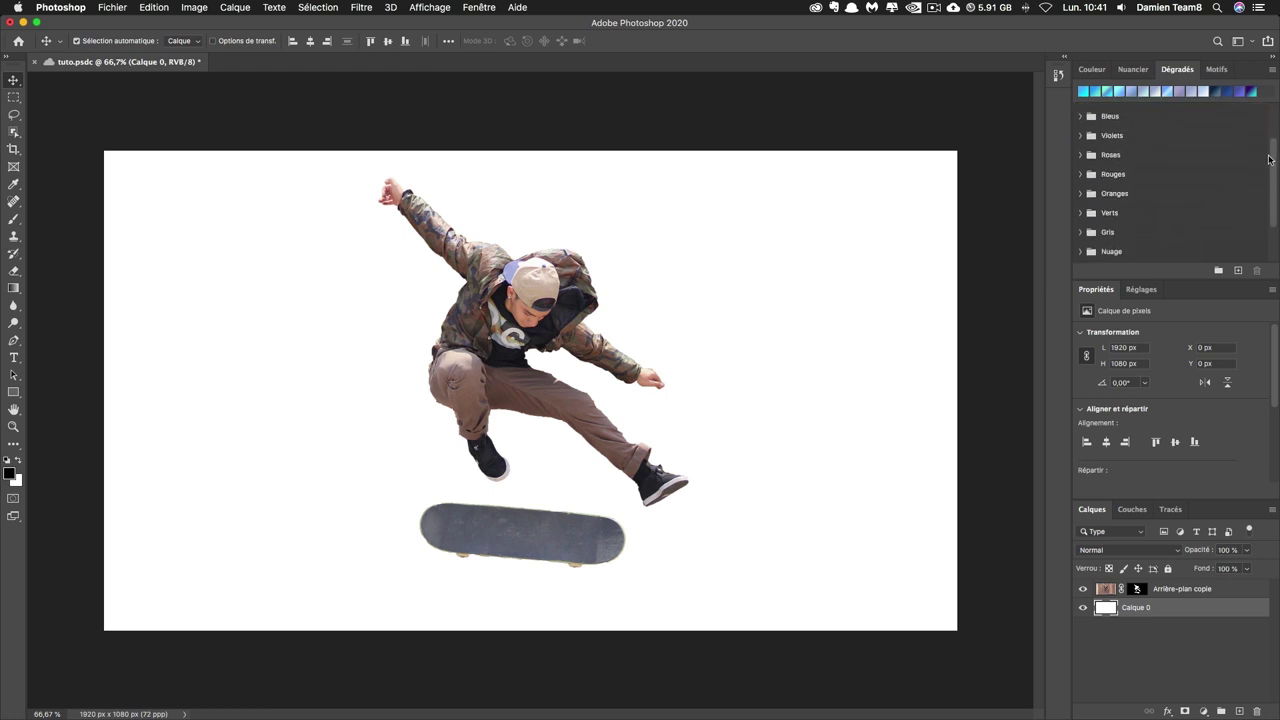
{"action": "scroll", "coordinate": [1112, 218], "scroll_direction": "up", "scroll_amount": 3}
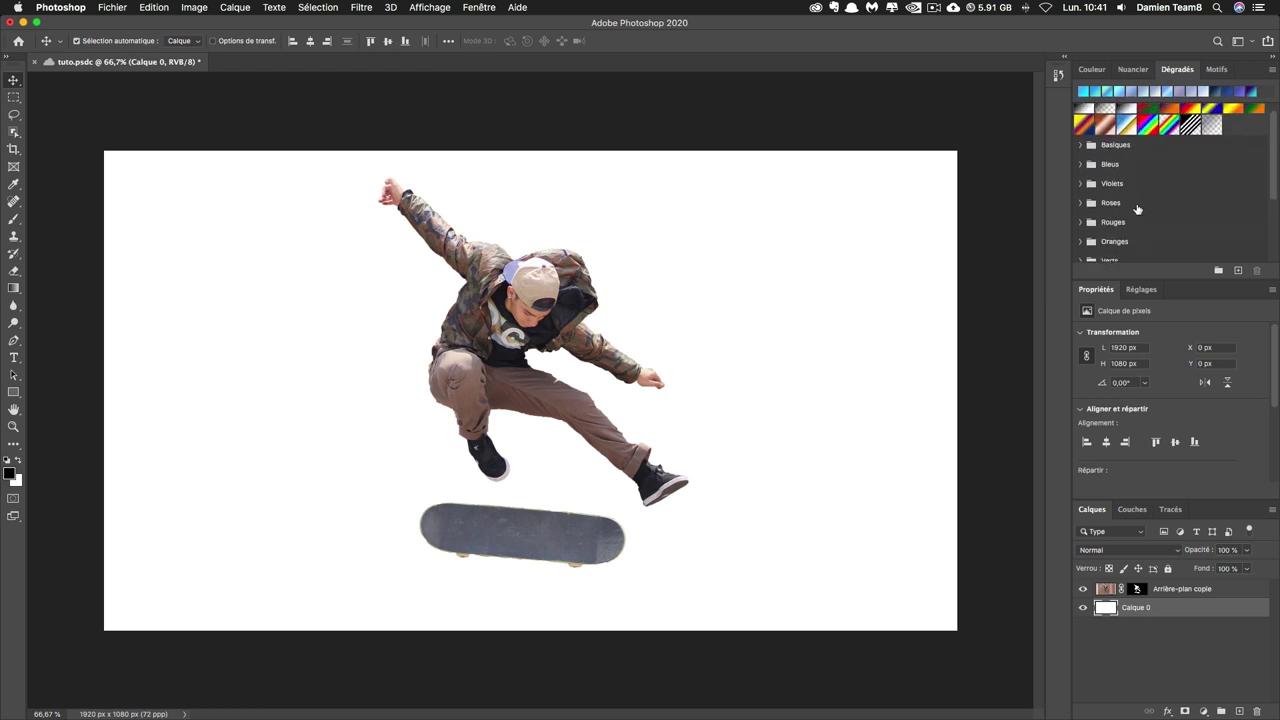
{"action": "left_click", "coordinate": [1081, 165]}
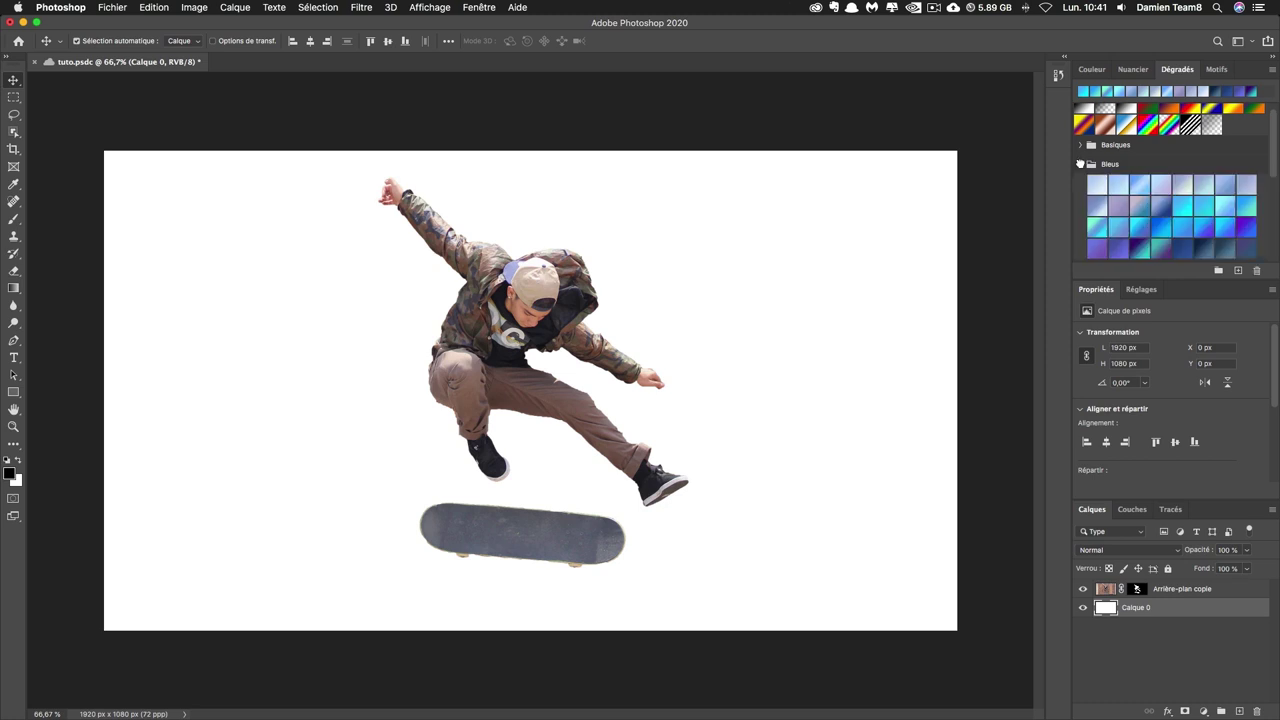
{"action": "left_click_drag", "start_coordinate": [1183, 207], "coordinate": [1182, 208]}
{"action": "left_click", "coordinate": [1182, 208]}
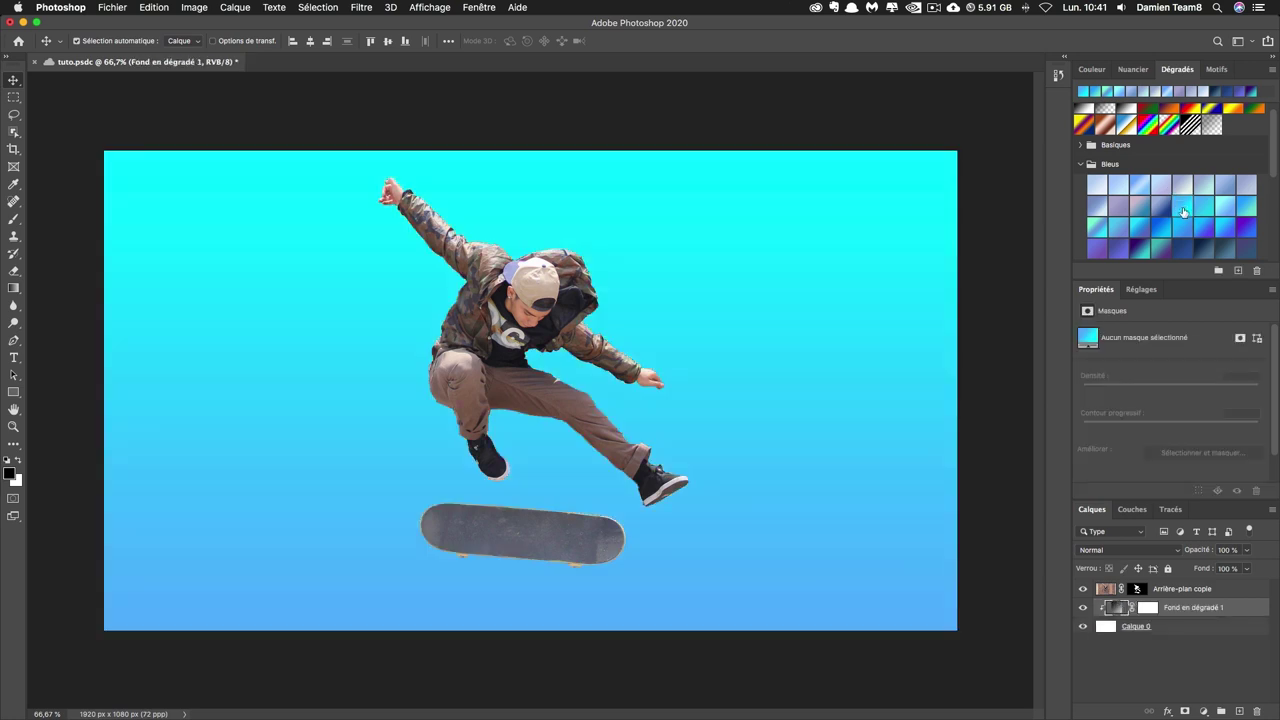
Step: Move the skater slightly lower and add a text layer with the letter V
{"action": "left_click", "coordinate": [1216, 590]}
{"action": "left_click_drag", "start_coordinate": [567, 262], "coordinate": [569, 278]}
{"action": "left_click", "coordinate": [14, 358]}
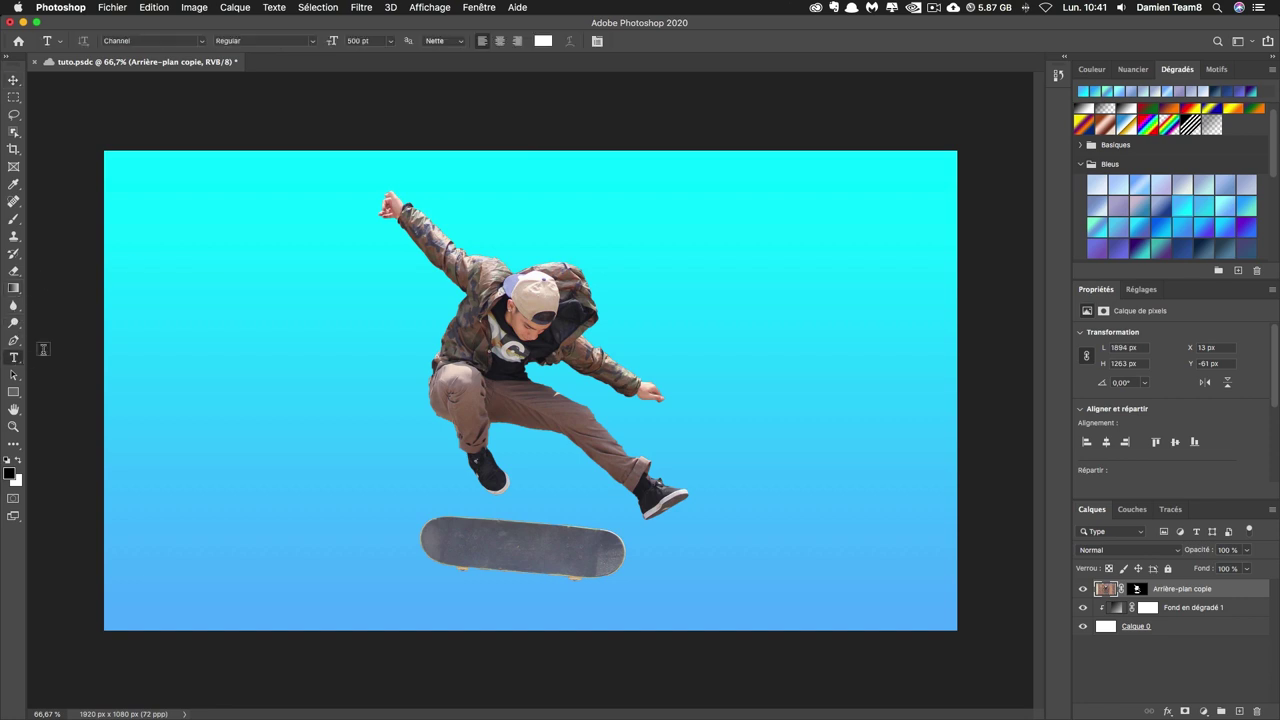
{"action": "left_click", "coordinate": [398, 375]}
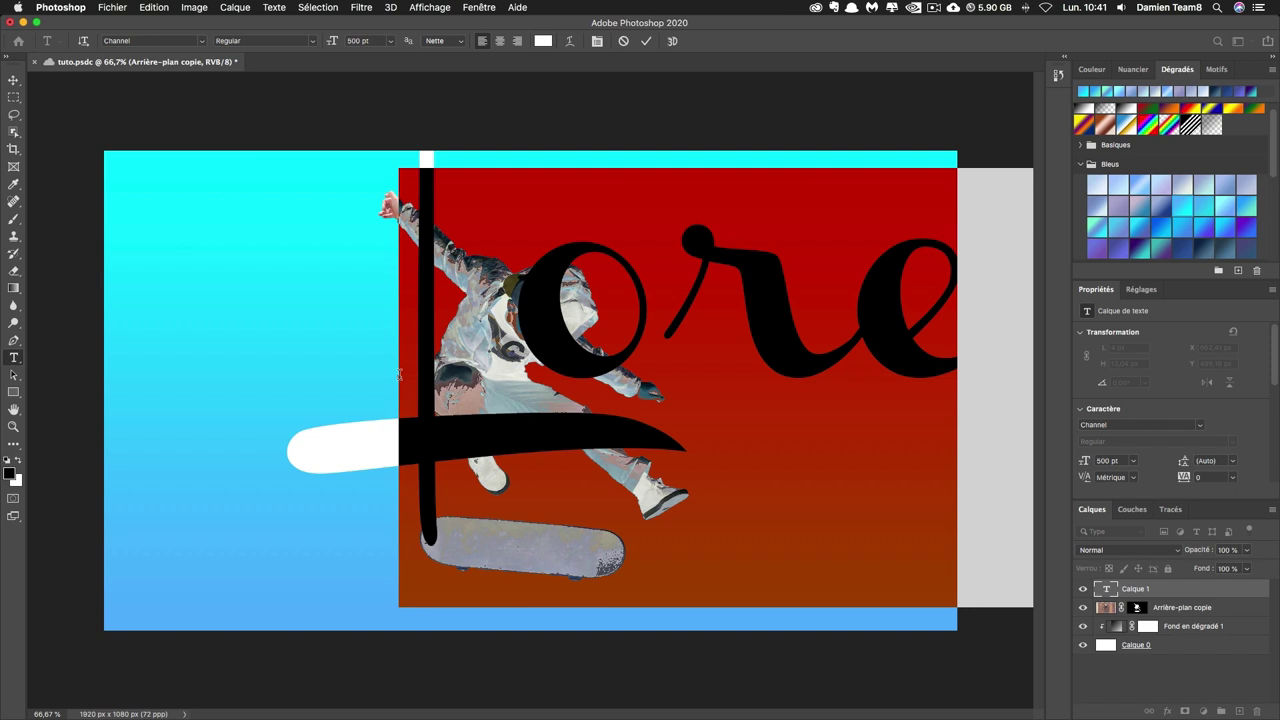
{"action": "type", "text": "V"}
{"action": "left_click", "coordinate": [14, 80]}
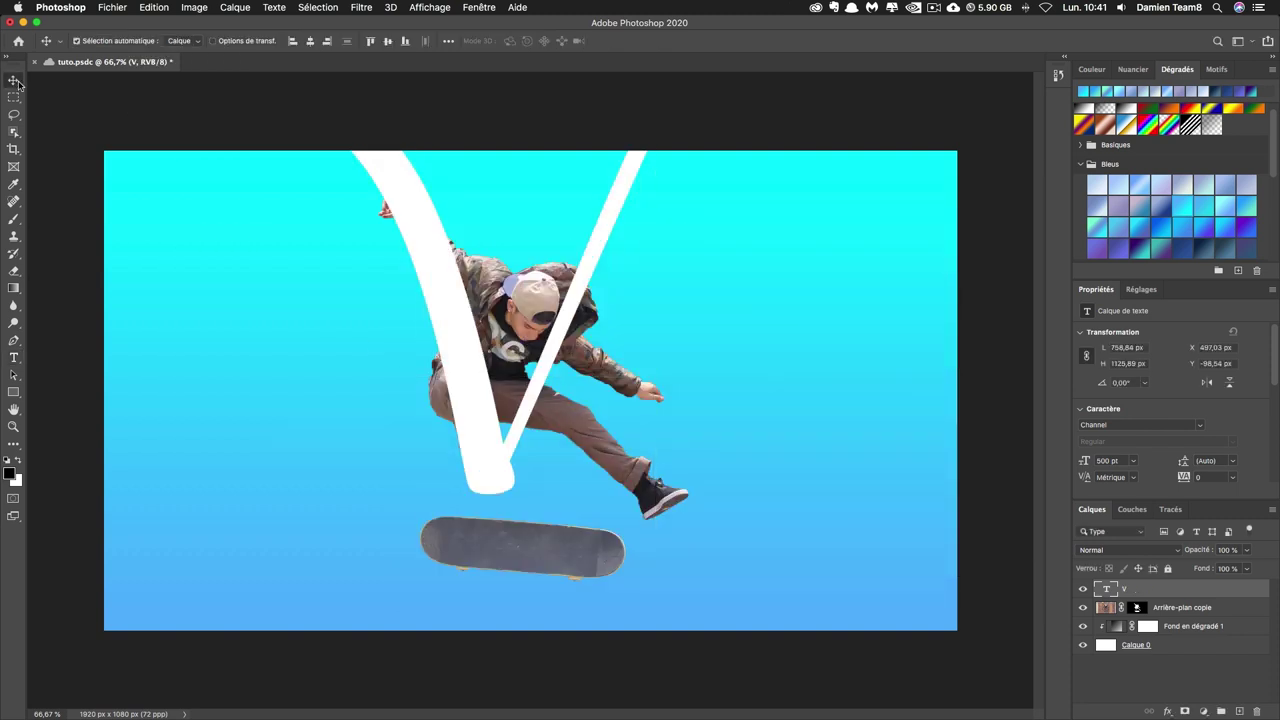
Step: Place the V beneath the skater layer and nudge the V and skater into position
{"action": "left_click", "coordinate": [702, 387]}
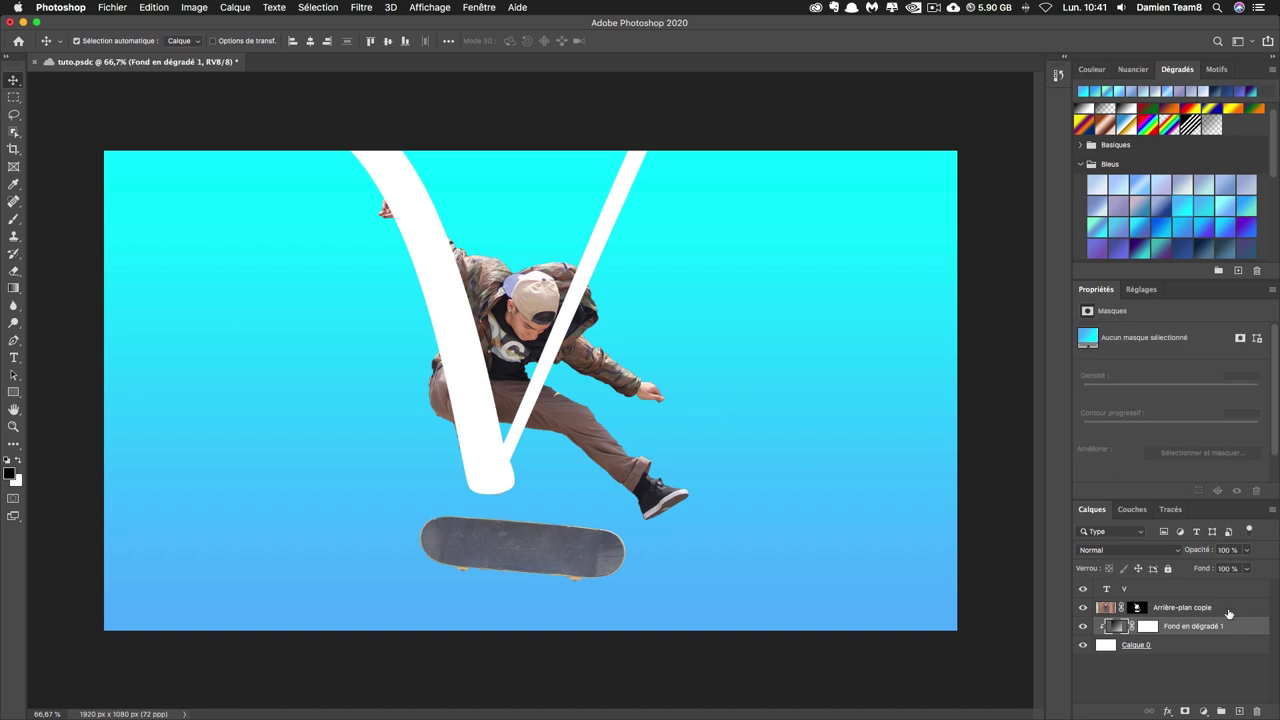
{"action": "left_click", "coordinate": [1200, 590]}
{"action": "left_click_drag", "start_coordinate": [478, 410], "coordinate": [509, 475]}
{"action": "left_click_drag", "start_coordinate": [1185, 598], "coordinate": [1185, 621]}
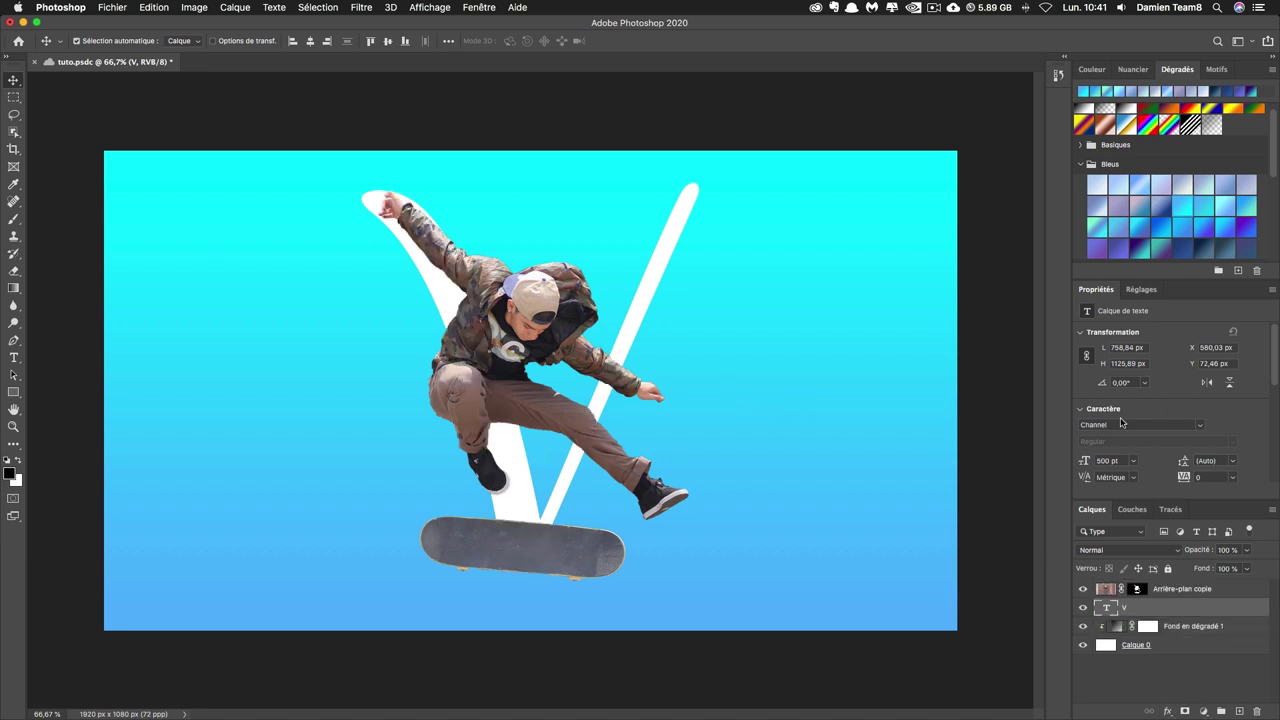
{"action": "scroll", "coordinate": [1128, 458], "scroll_direction": "down", "scroll_amount": 2}
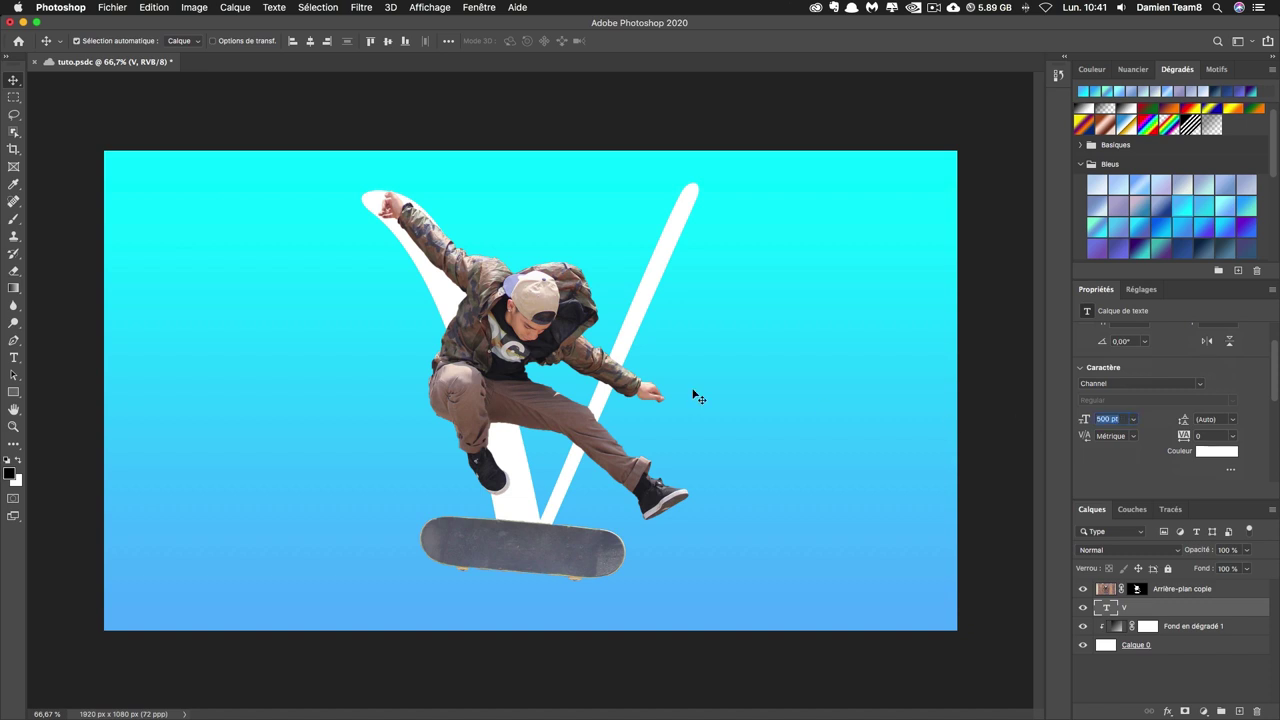
{"action": "left_click", "coordinate": [645, 378]}
{"action": "left_click_drag", "start_coordinate": [645, 372], "coordinate": [644, 365]}
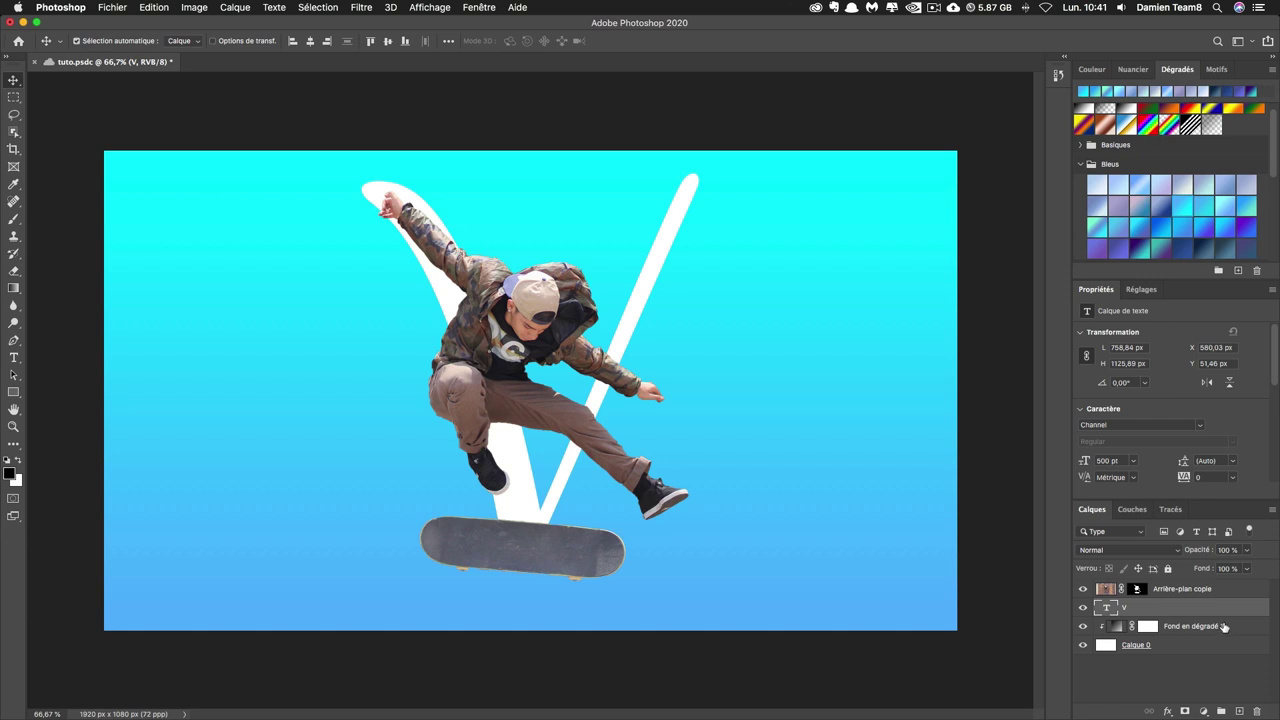
{"action": "left_click", "coordinate": [1226, 597], "text": "shift"}
{"action": "key", "text": "Down"}
{"action": "key", "text": "Down"}
{"action": "key", "text": "Down"}
{"action": "key", "text": "Down"}
{"action": "key", "text": "Down"}
{"action": "key", "text": "Down"}
{"action": "key", "text": "Down"}
{"action": "key", "text": "Down"}
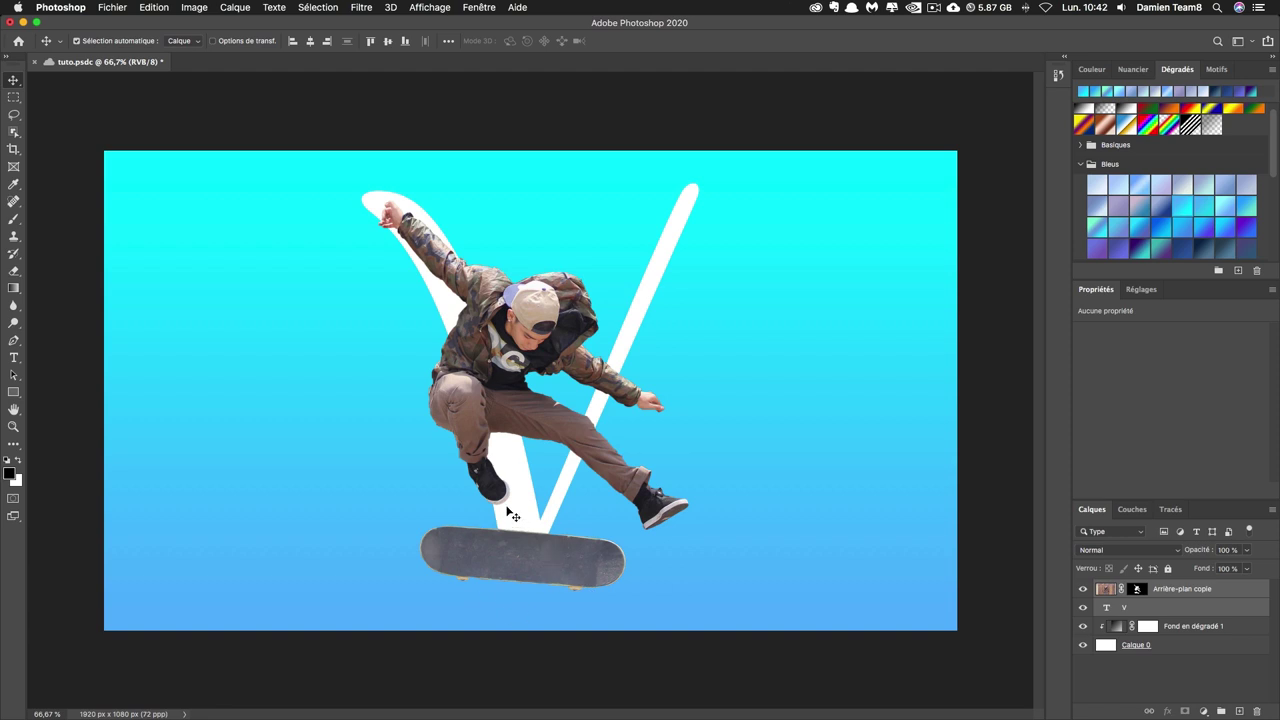
{"action": "left_click", "coordinate": [1240, 597]}
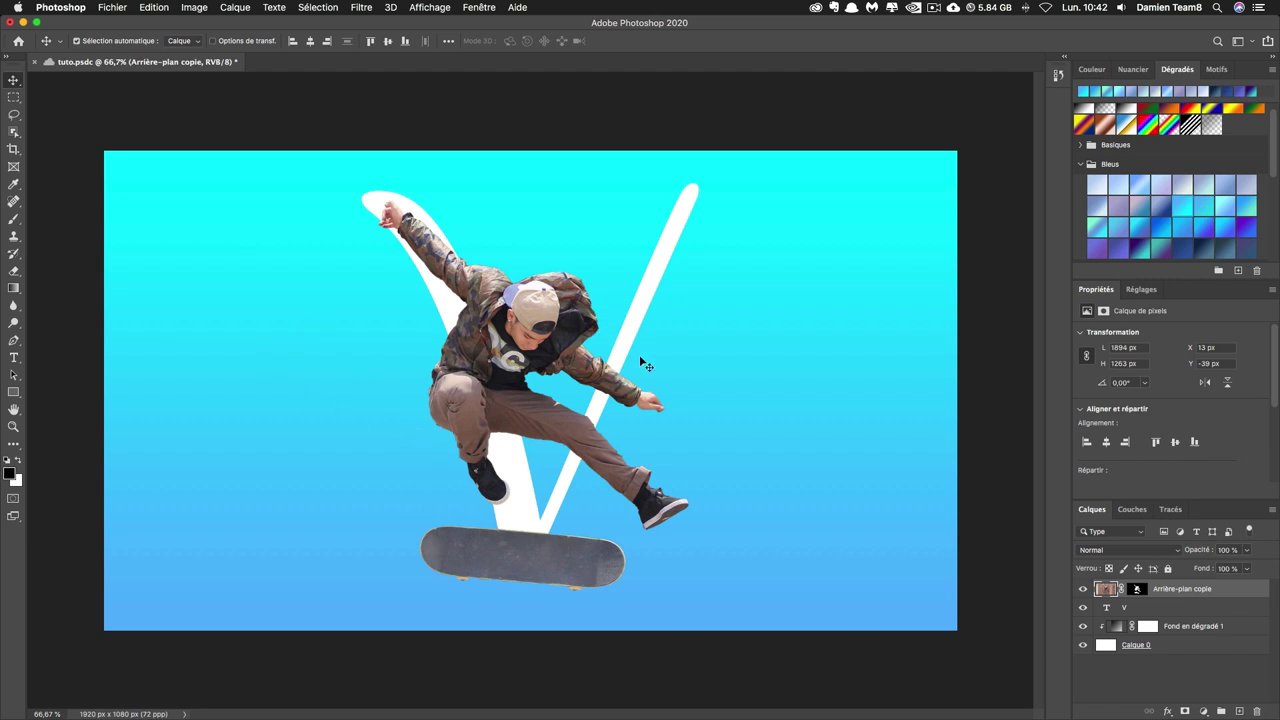
Step: Add a new empty layer named vagues
{"action": "left_click", "coordinate": [1239, 711]}
{"action": "double_click", "coordinate": [1136, 588]}
{"action": "type", "text": "vagues"}
{"action": "key", "text": "Return"}
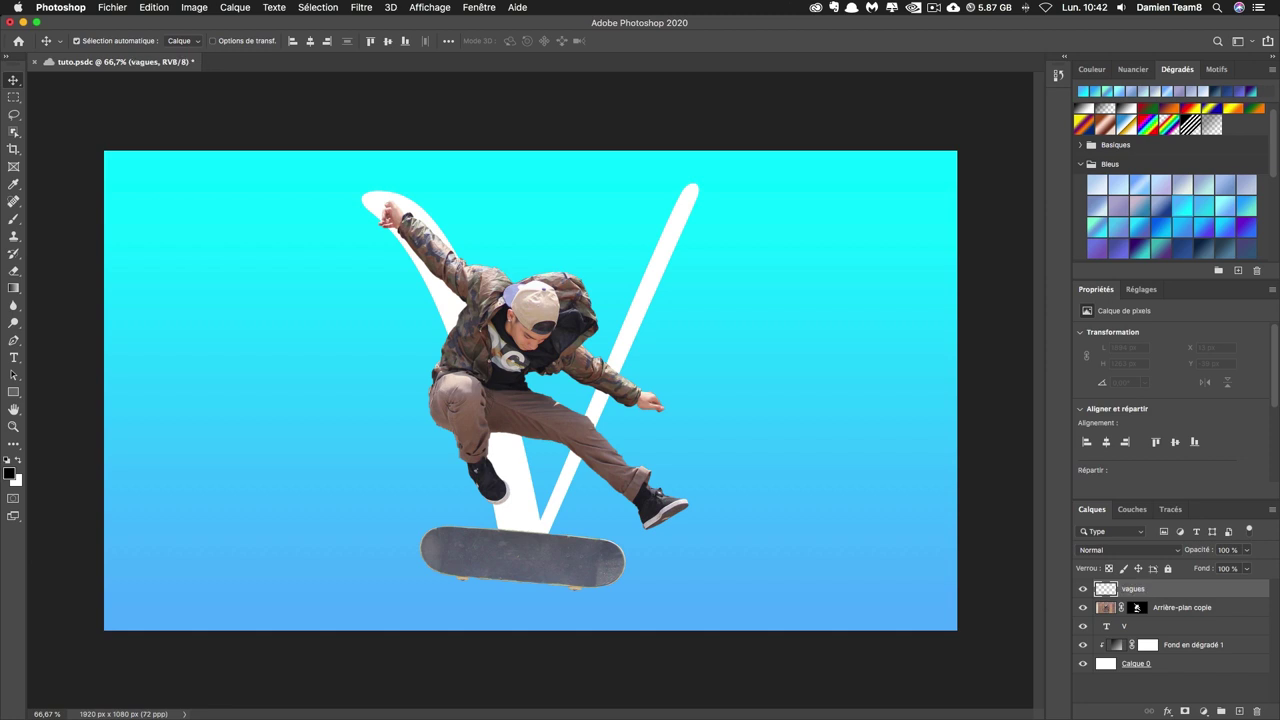
Step: Select the Brush tool with the Arrondi net hard round preset
{"action": "key", "text": "b"}
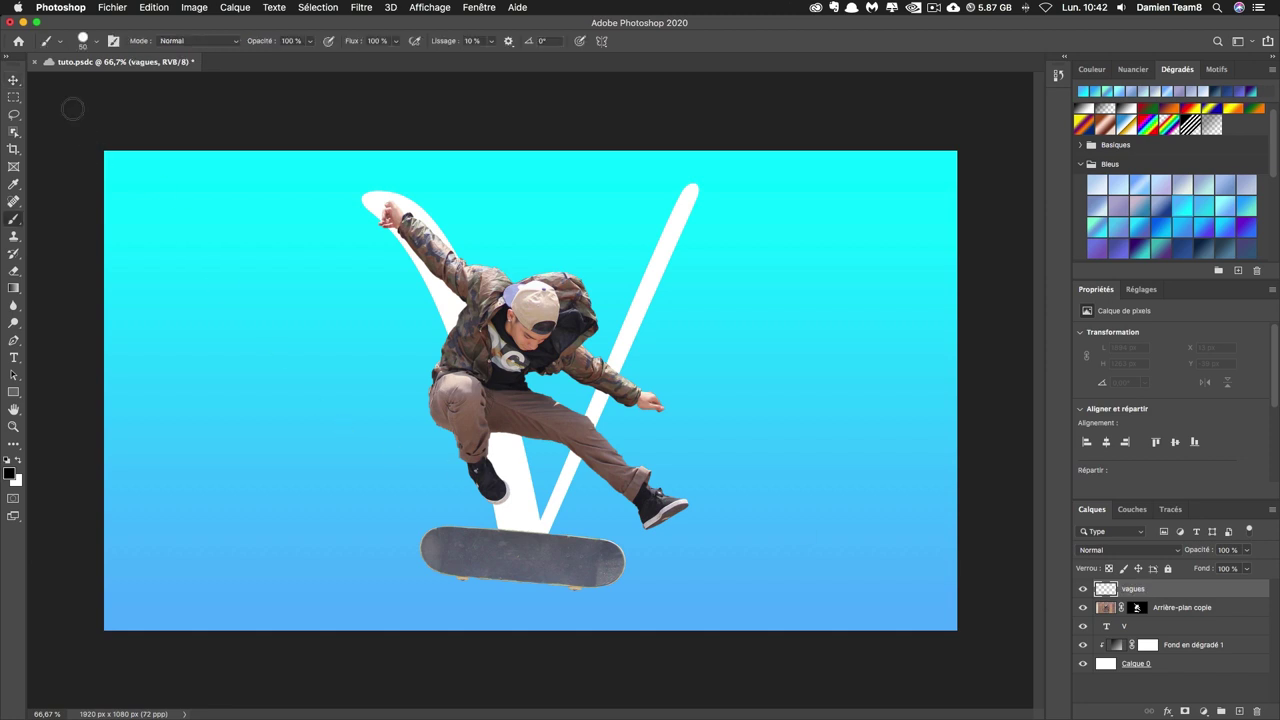
{"action": "left_click", "coordinate": [83, 42]}
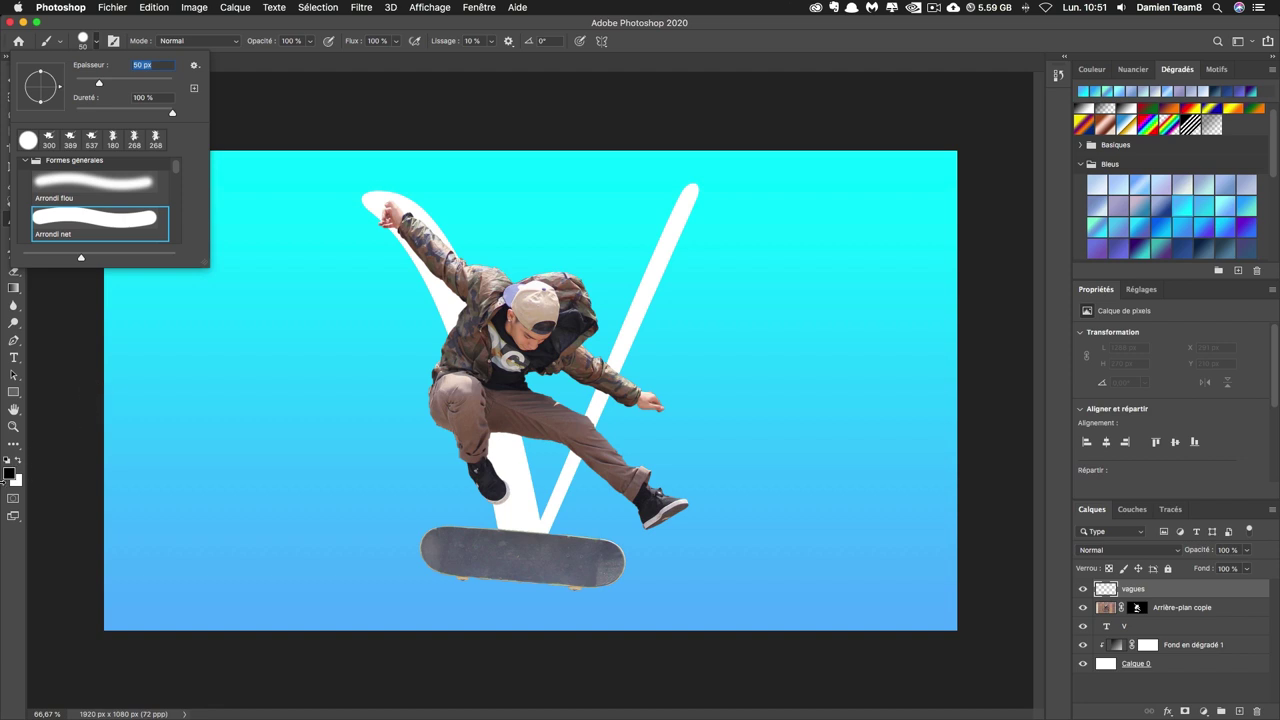
{"action": "left_click", "coordinate": [9, 474]}
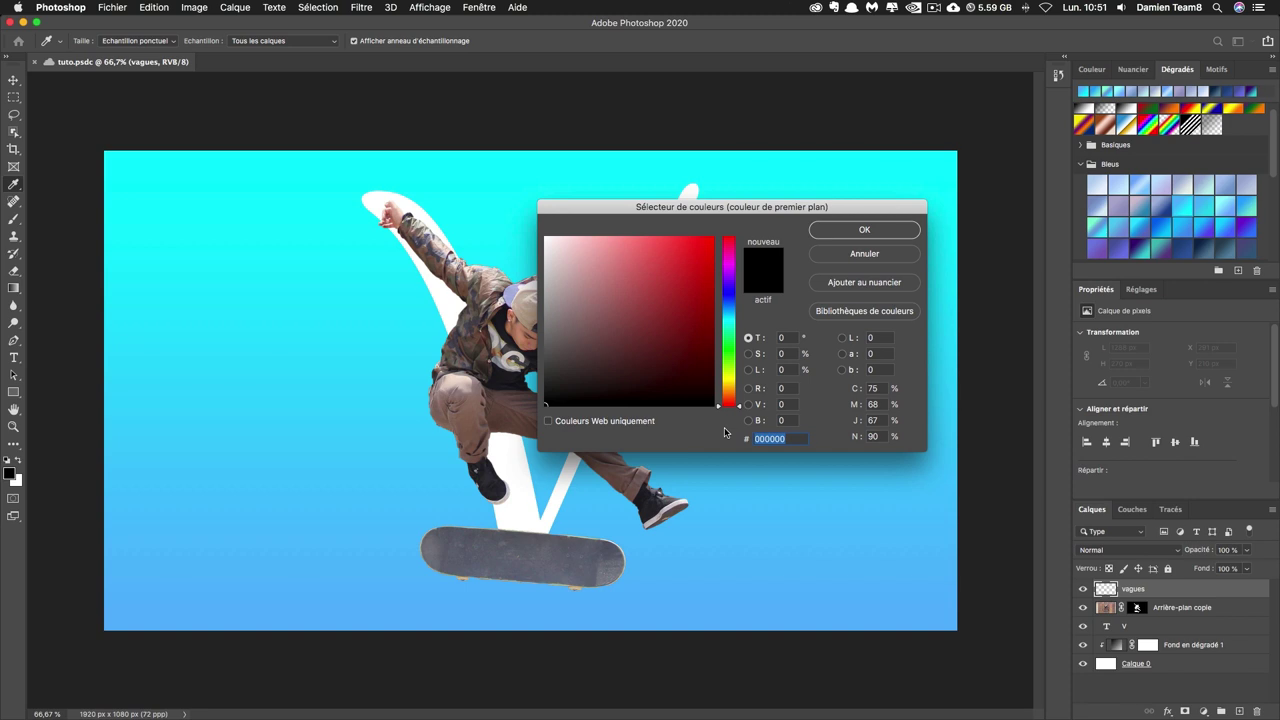
Step: Set the foreground colour to hex f9e67b and return to the brush
{"action": "type", "text": "f9"}
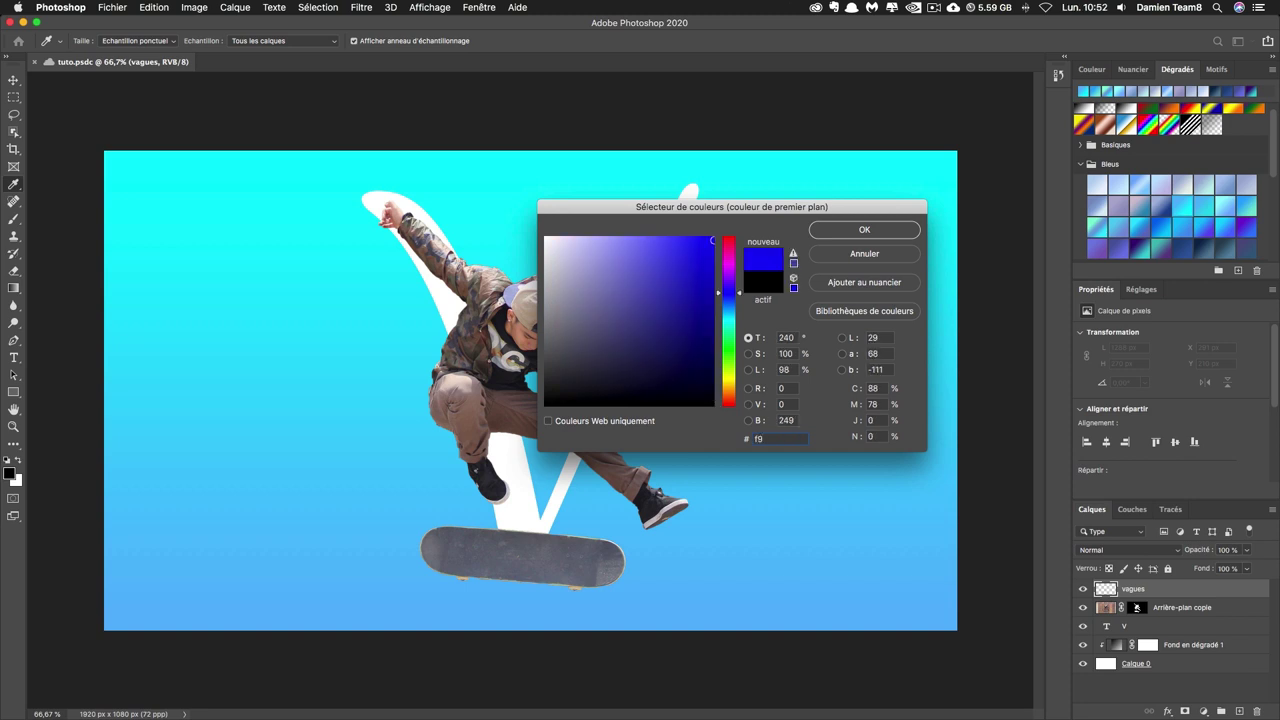
{"action": "type", "text": "e6"}
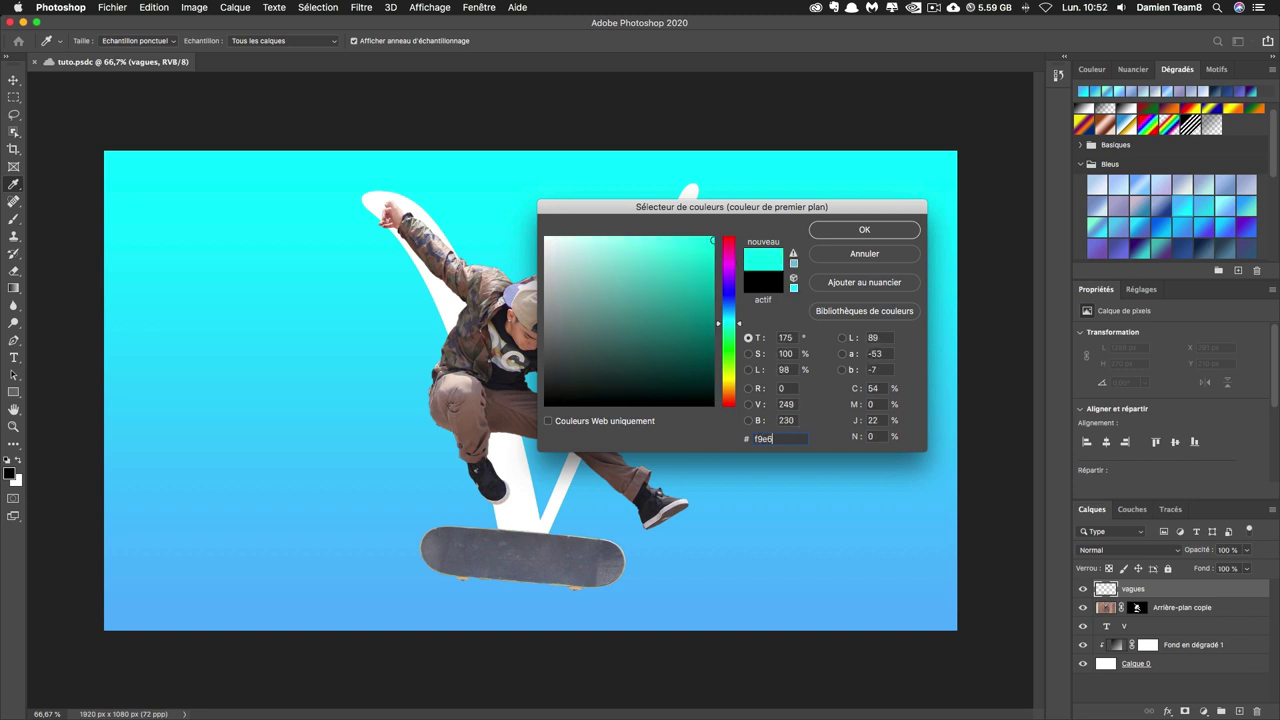
{"action": "type", "text": "a"}
{"action": "key", "text": "BackSpace"}
{"action": "type", "text": "7b"}
{"action": "key", "text": "Return"}
{"action": "key", "text": "b"}
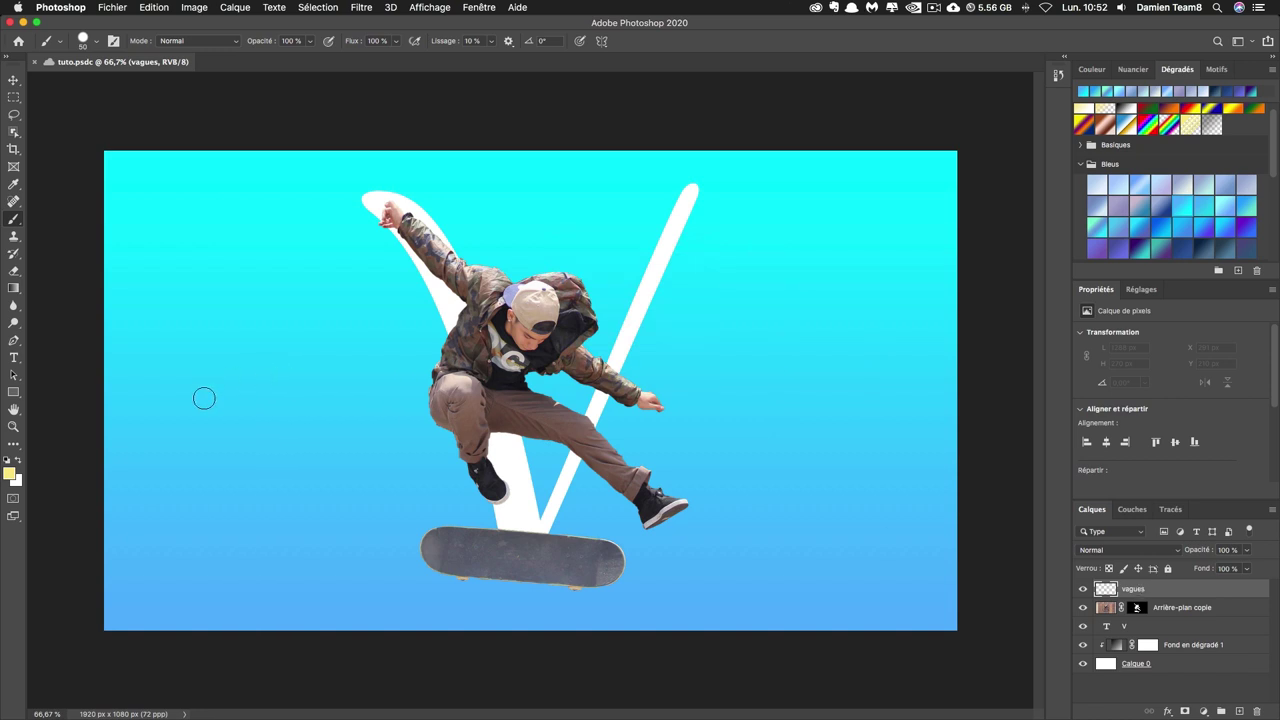
Step: Set brush smoothing (Lissage) to 90 %, paint a trial yellow wave, then undo it
{"action": "left_click", "coordinate": [472, 41]}
{"action": "type", "text": "90"}
{"action": "mouse_move", "coordinate": [202, 392]}
{"action": "left_mouse_down"}
{"action": "mouse_move", "coordinate": [378, 381]}
{"action": "mouse_move", "coordinate": [892, 303]}
{"action": "left_mouse_up"}
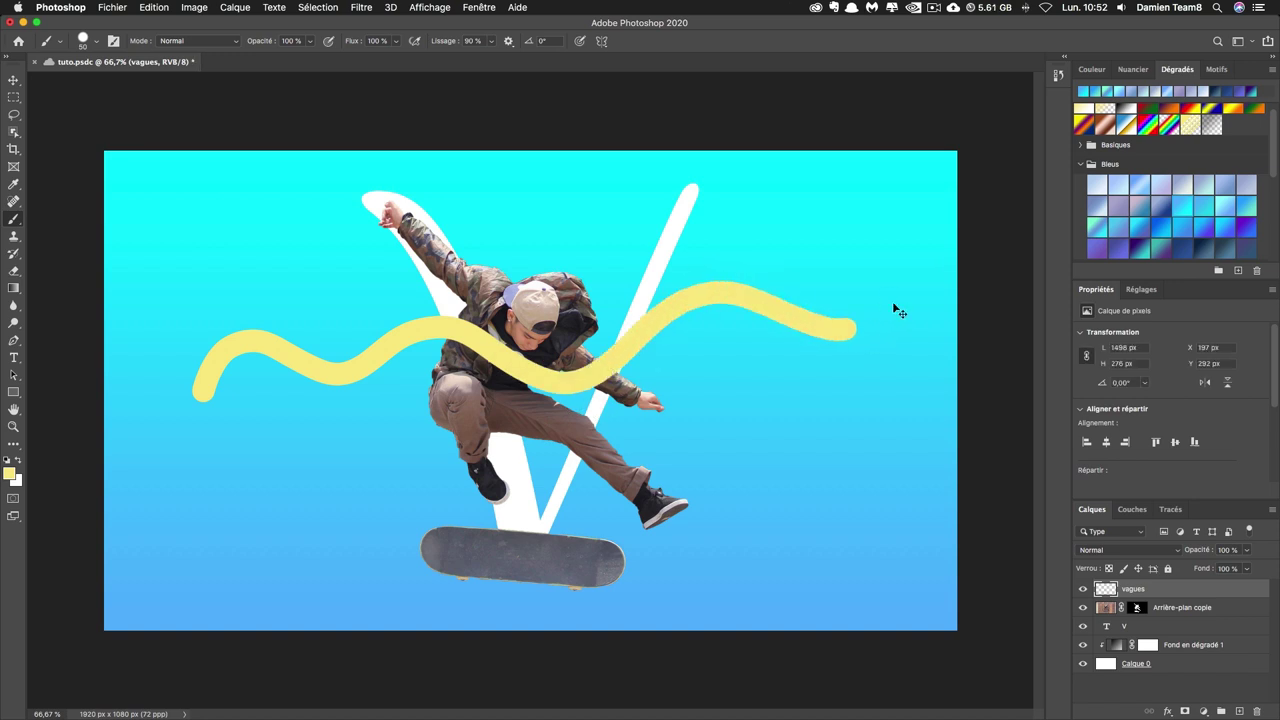
{"action": "key", "text": "ctrl+z"}
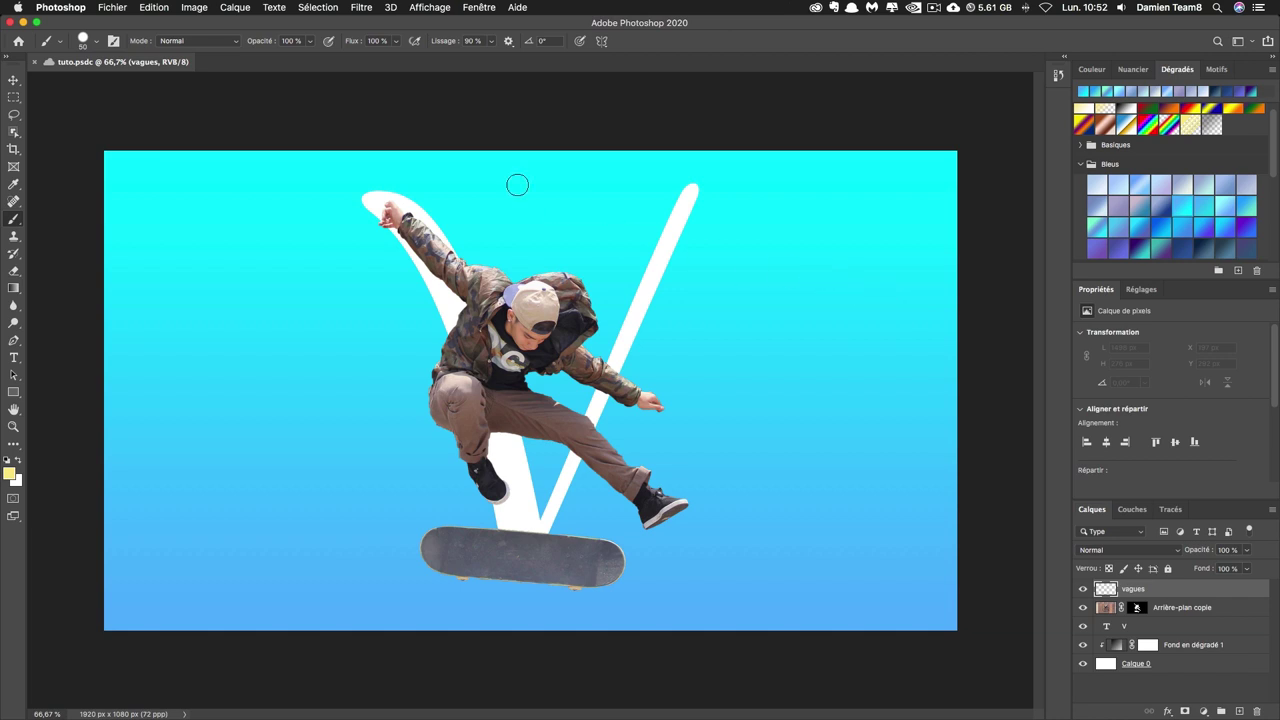
{"action": "left_click", "coordinate": [472, 40]}
{"action": "left_click", "coordinate": [70, 8]}
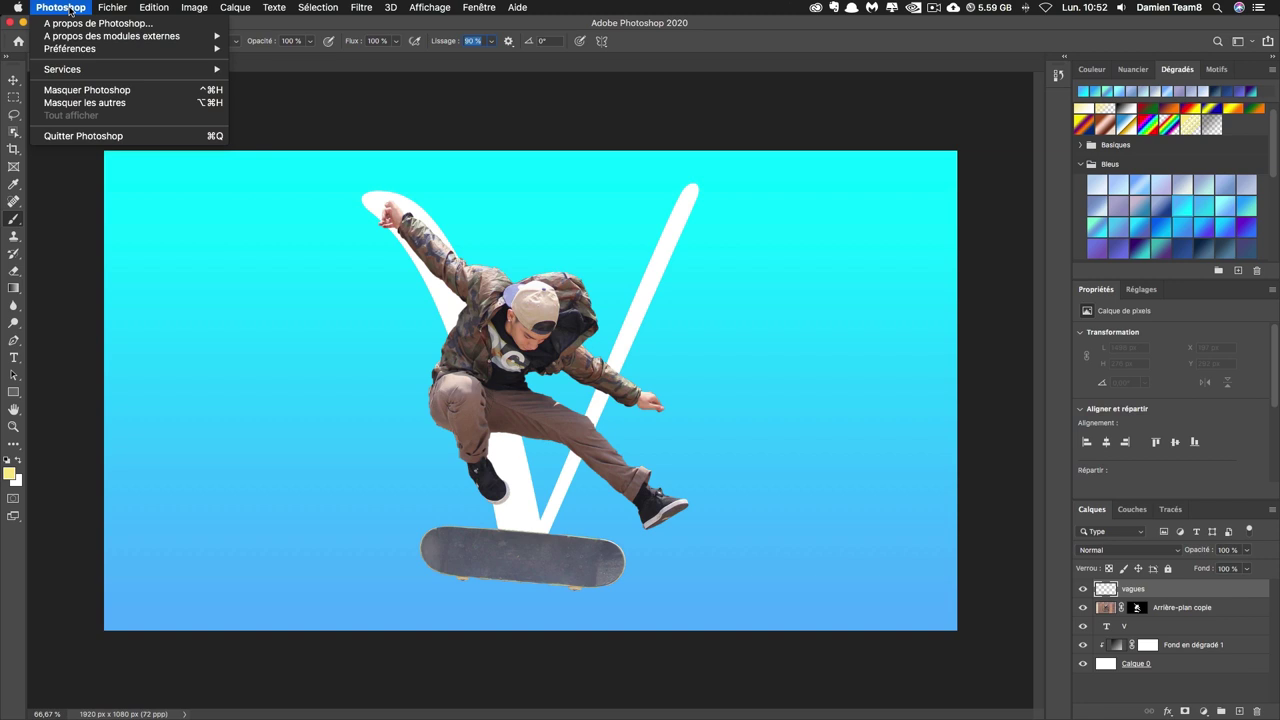
{"action": "mouse_move", "coordinate": [70, 49]}
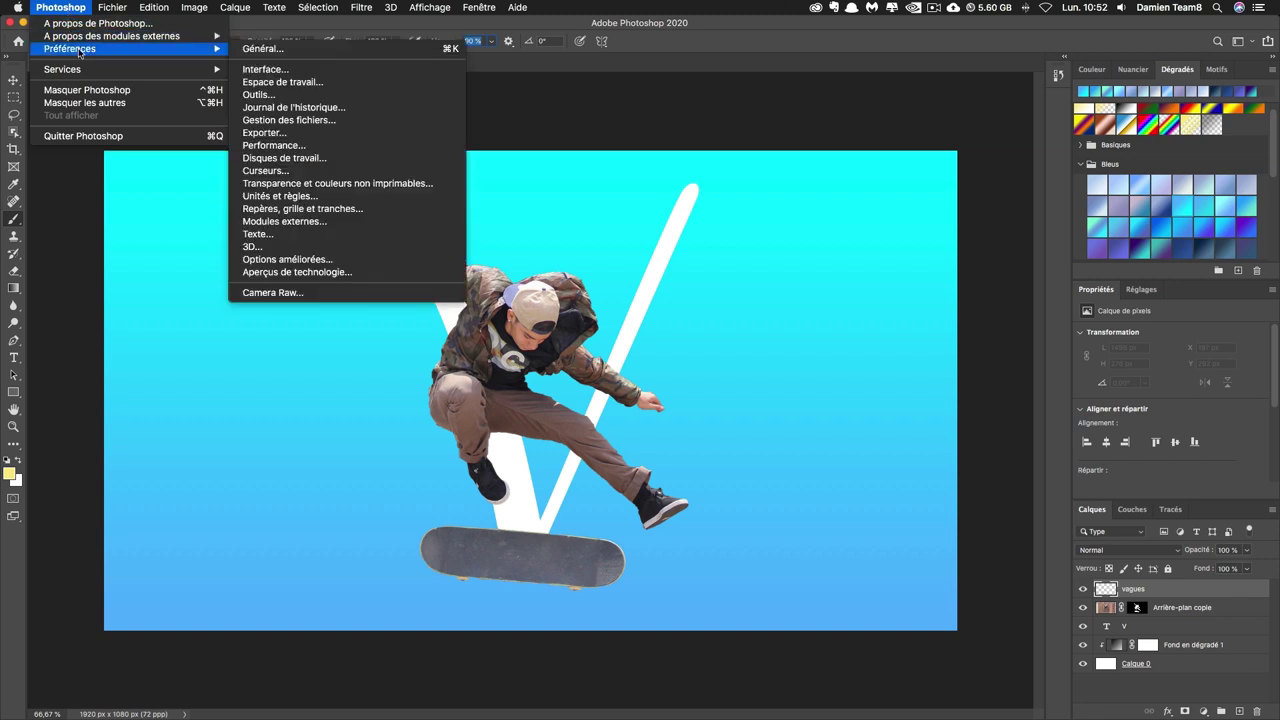
{"action": "left_click", "coordinate": [263, 50]}
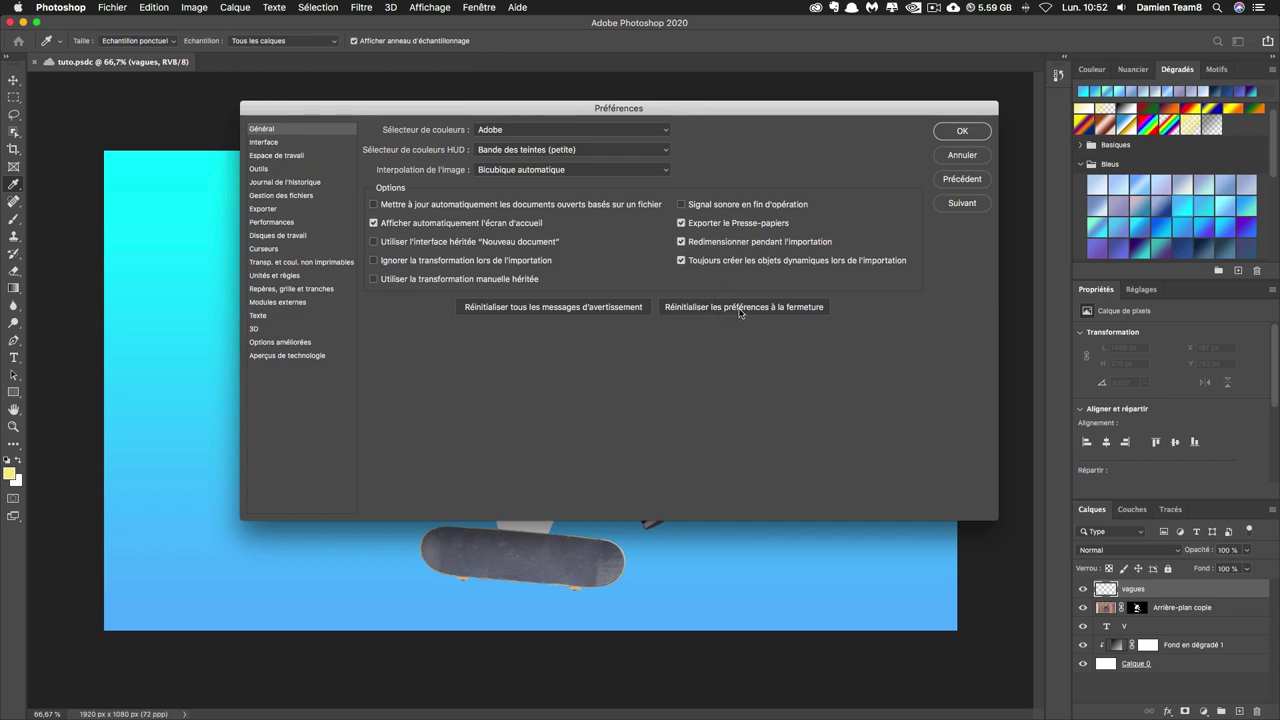
{"action": "left_click", "coordinate": [962, 136]}
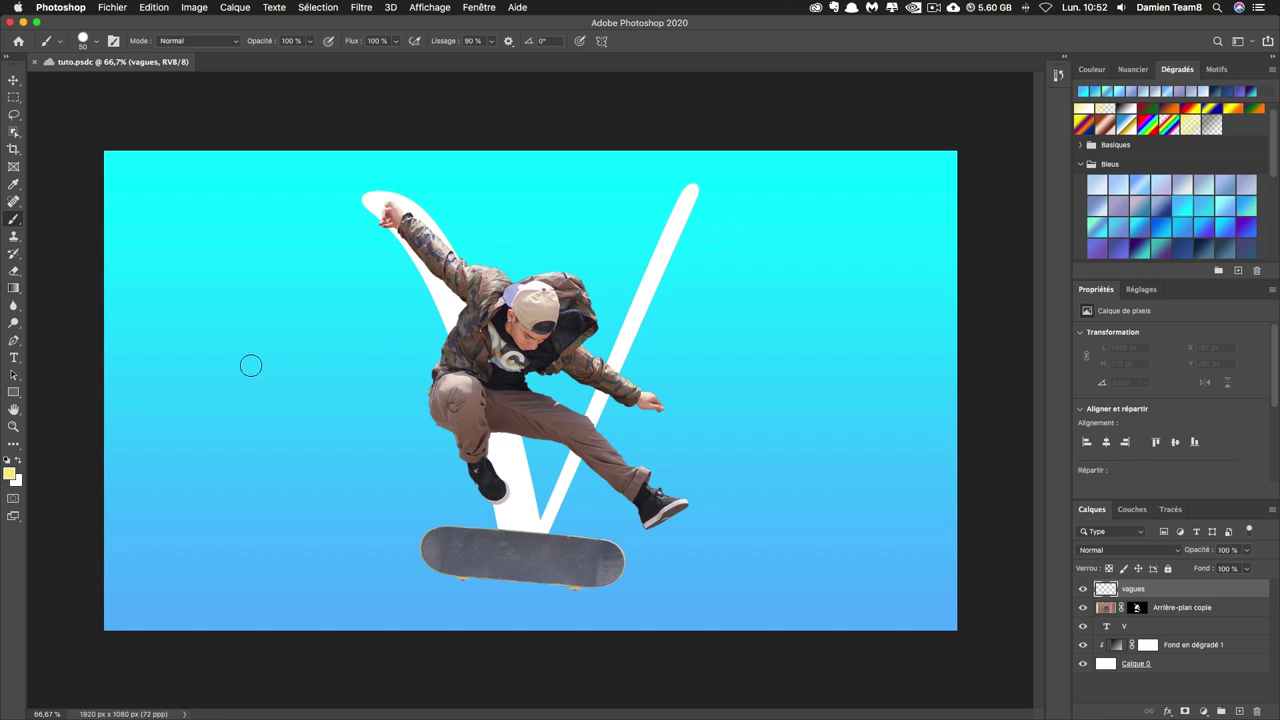
Step: Paint a yellow wave, then paint two more waves beneath it with a 40 px brush
{"action": "left_click", "coordinate": [227, 376]}
{"action": "mouse_move", "coordinate": [228, 374]}
{"action": "left_mouse_down"}
{"action": "mouse_move", "coordinate": [257, 346]}
{"action": "mouse_move", "coordinate": [360, 377]}
{"action": "mouse_move", "coordinate": [409, 338]}
{"action": "mouse_move", "coordinate": [510, 382]}
{"action": "mouse_move", "coordinate": [560, 348]}
{"action": "mouse_move", "coordinate": [694, 360]}
{"action": "mouse_move", "coordinate": [743, 343]}
{"action": "mouse_move", "coordinate": [791, 383]}
{"action": "mouse_move", "coordinate": [833, 381]}
{"action": "mouse_move", "coordinate": [846, 365]}
{"action": "left_mouse_up"}
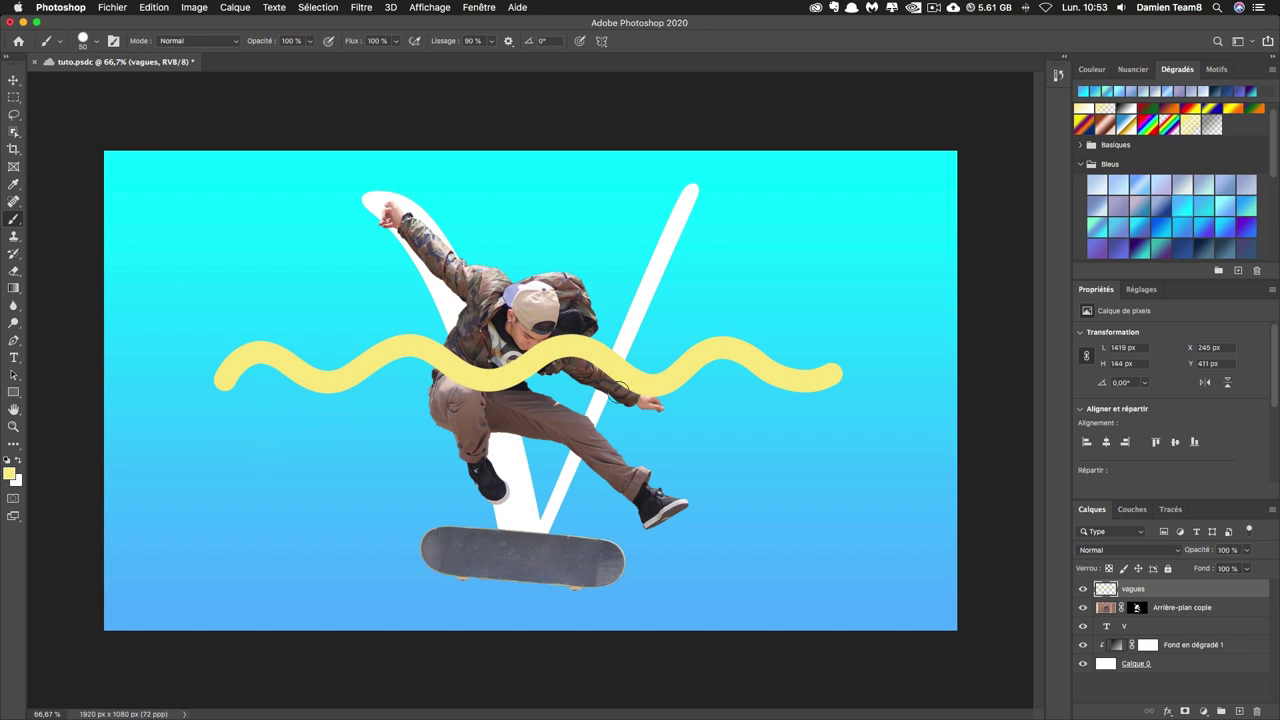
{"action": "left_click", "coordinate": [86, 44]}
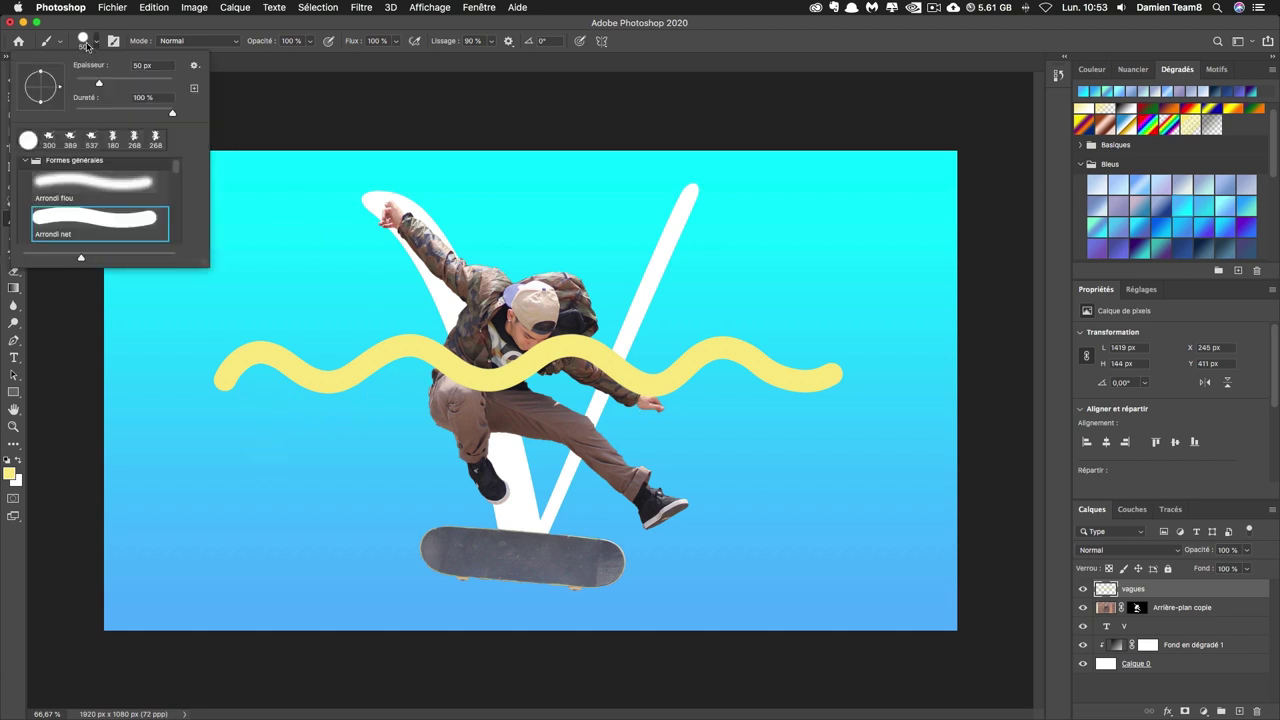
{"action": "left_click_drag", "start_coordinate": [172, 65], "coordinate": [113, 66]}
{"action": "type", "text": "40"}
{"action": "key", "text": "Return"}
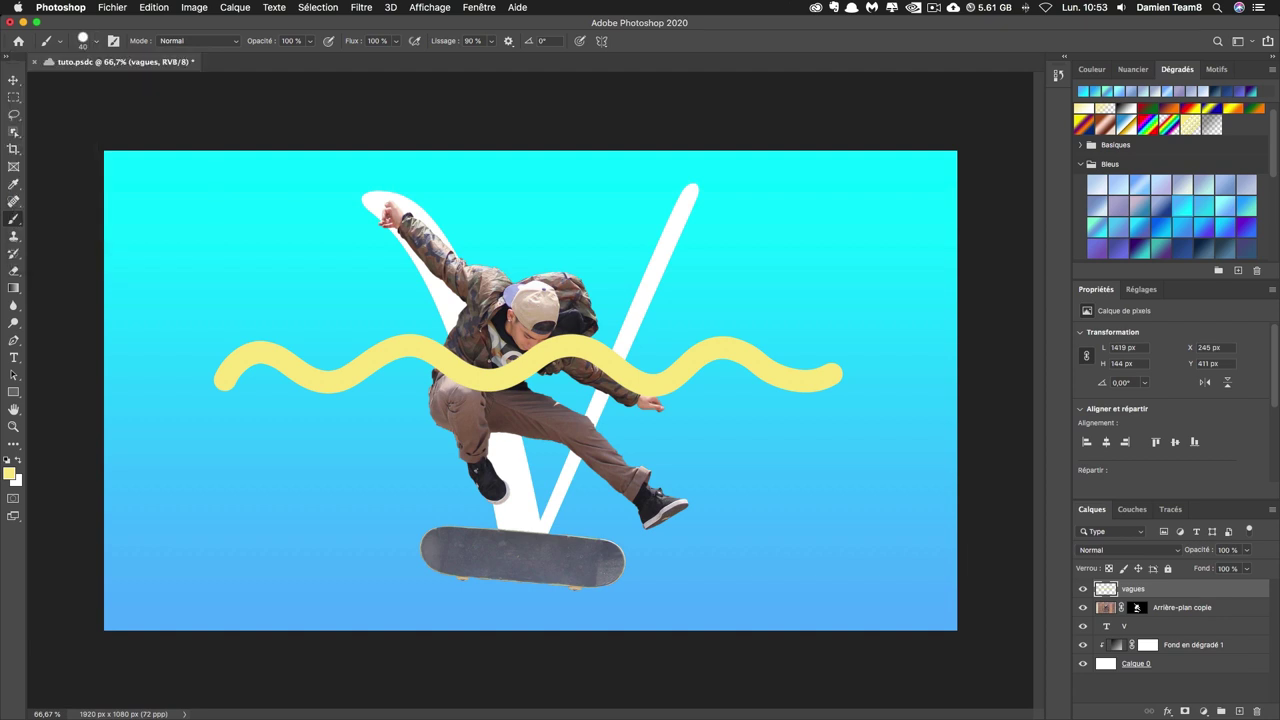
{"action": "mouse_move", "coordinate": [237, 410]}
{"action": "left_mouse_down"}
{"action": "mouse_move", "coordinate": [348, 417]}
{"action": "mouse_move", "coordinate": [414, 376]}
{"action": "mouse_move", "coordinate": [458, 410]}
{"action": "mouse_move", "coordinate": [508, 418]}
{"action": "mouse_move", "coordinate": [575, 390]}
{"action": "mouse_move", "coordinate": [686, 418]}
{"action": "mouse_move", "coordinate": [715, 387]}
{"action": "mouse_move", "coordinate": [751, 387]}
{"action": "mouse_move", "coordinate": [794, 420]}
{"action": "mouse_move", "coordinate": [831, 420]}
{"action": "left_mouse_up"}
{"action": "mouse_move", "coordinate": [231, 443]}
{"action": "left_mouse_down"}
{"action": "mouse_move", "coordinate": [281, 429]}
{"action": "mouse_move", "coordinate": [346, 449]}
{"action": "mouse_move", "coordinate": [404, 421]}
{"action": "mouse_move", "coordinate": [505, 455]}
{"action": "mouse_move", "coordinate": [589, 424]}
{"action": "mouse_move", "coordinate": [643, 466]}
{"action": "mouse_move", "coordinate": [737, 423]}
{"action": "mouse_move", "coordinate": [830, 449]}
{"action": "left_mouse_up"}
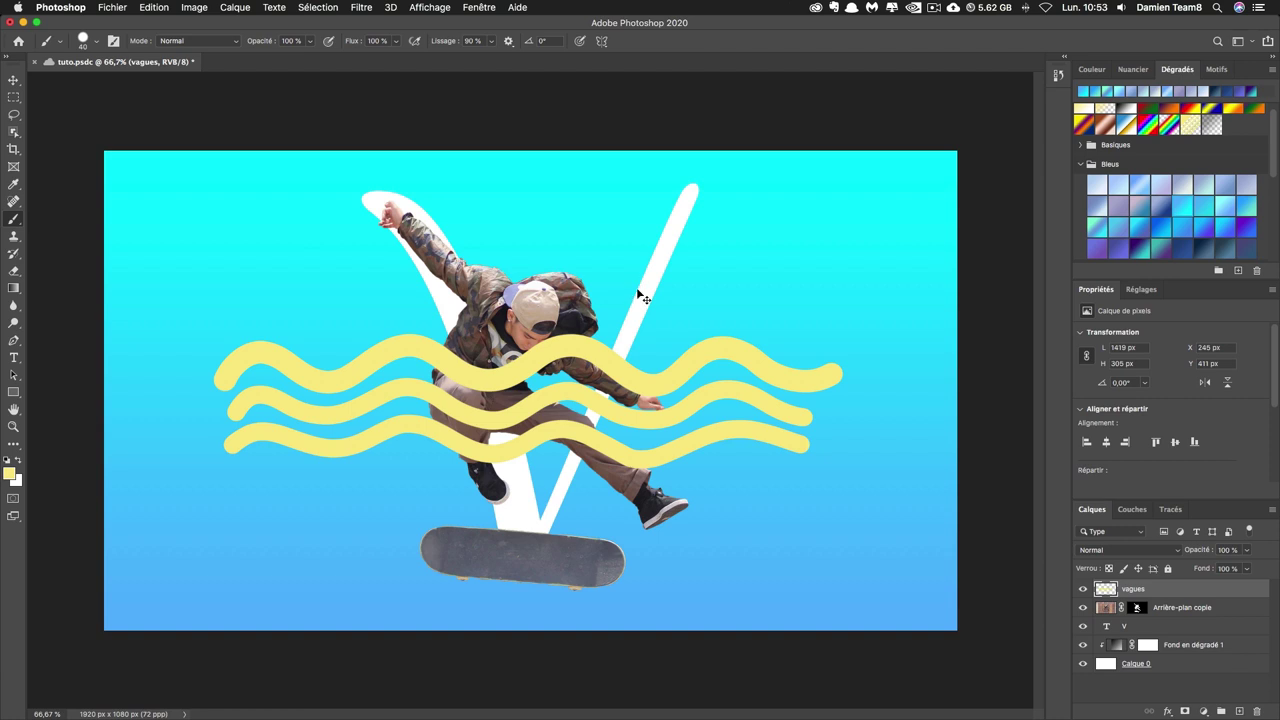
Step: Put the yellow waves into a Déformation warp and choose Split Warp Vertically
{"action": "key", "text": "ctrl+t"}
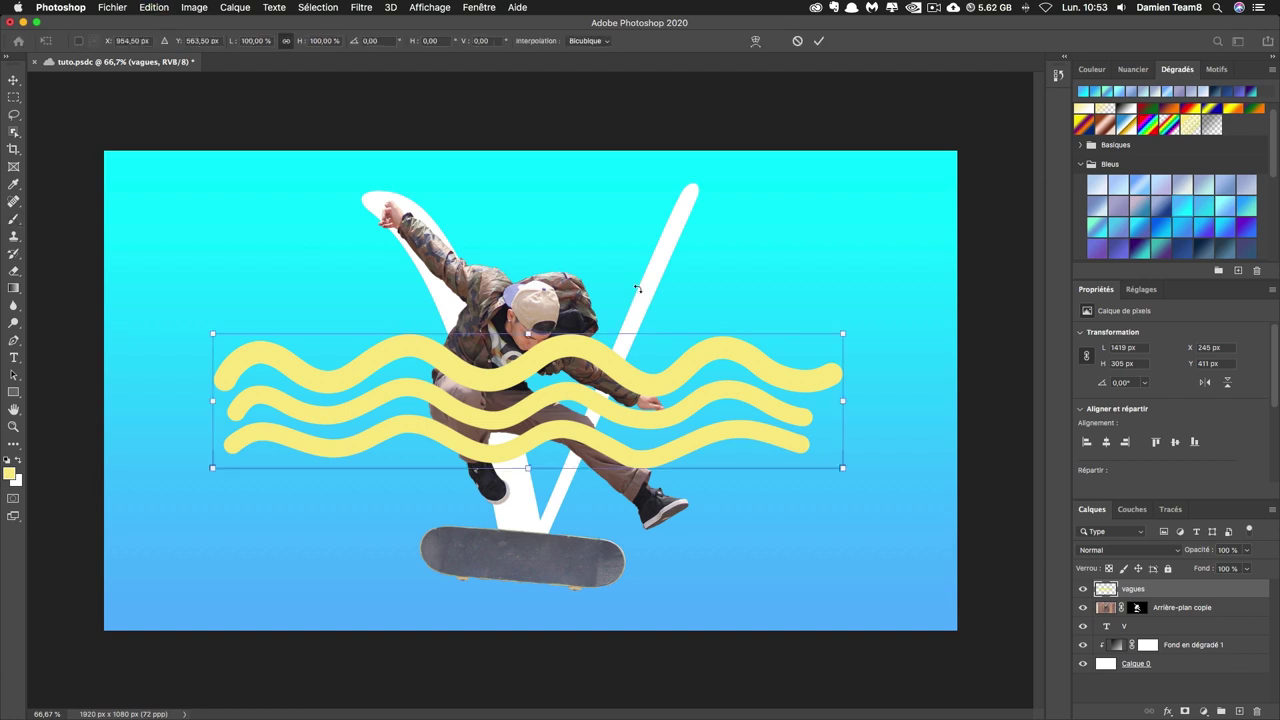
{"action": "right_click", "coordinate": [415, 412]}
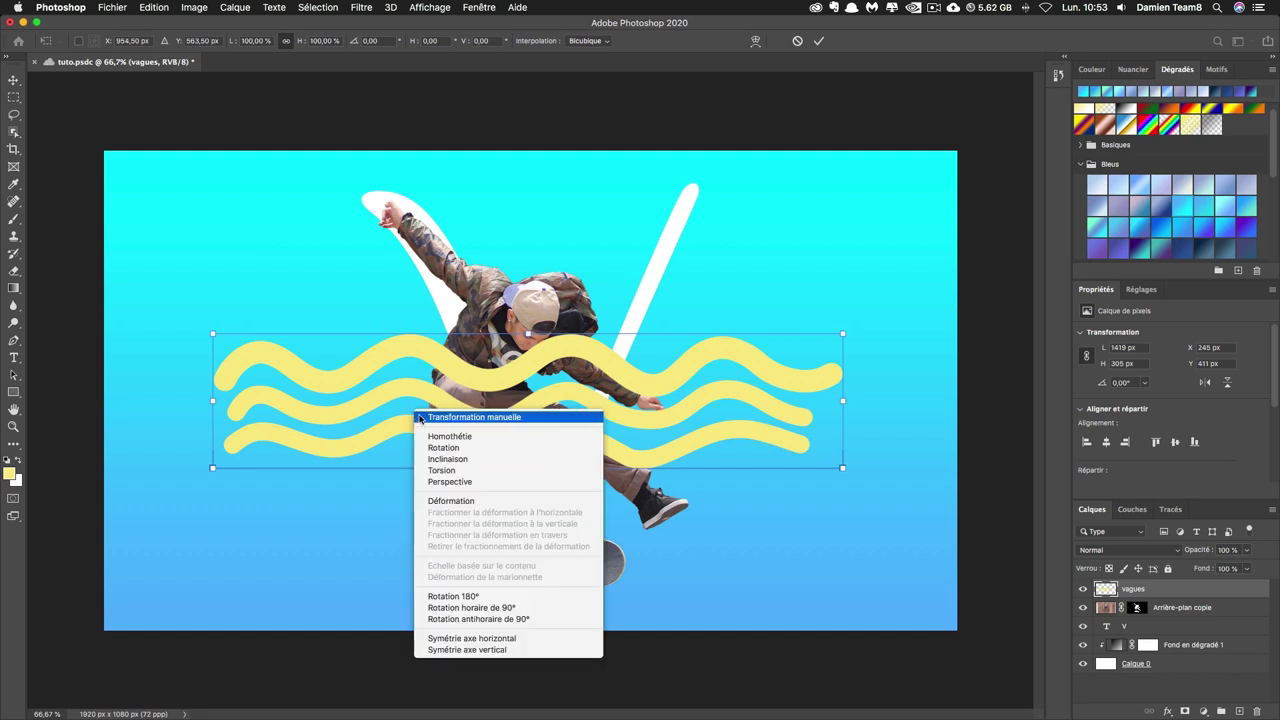
{"action": "left_click", "coordinate": [461, 501]}
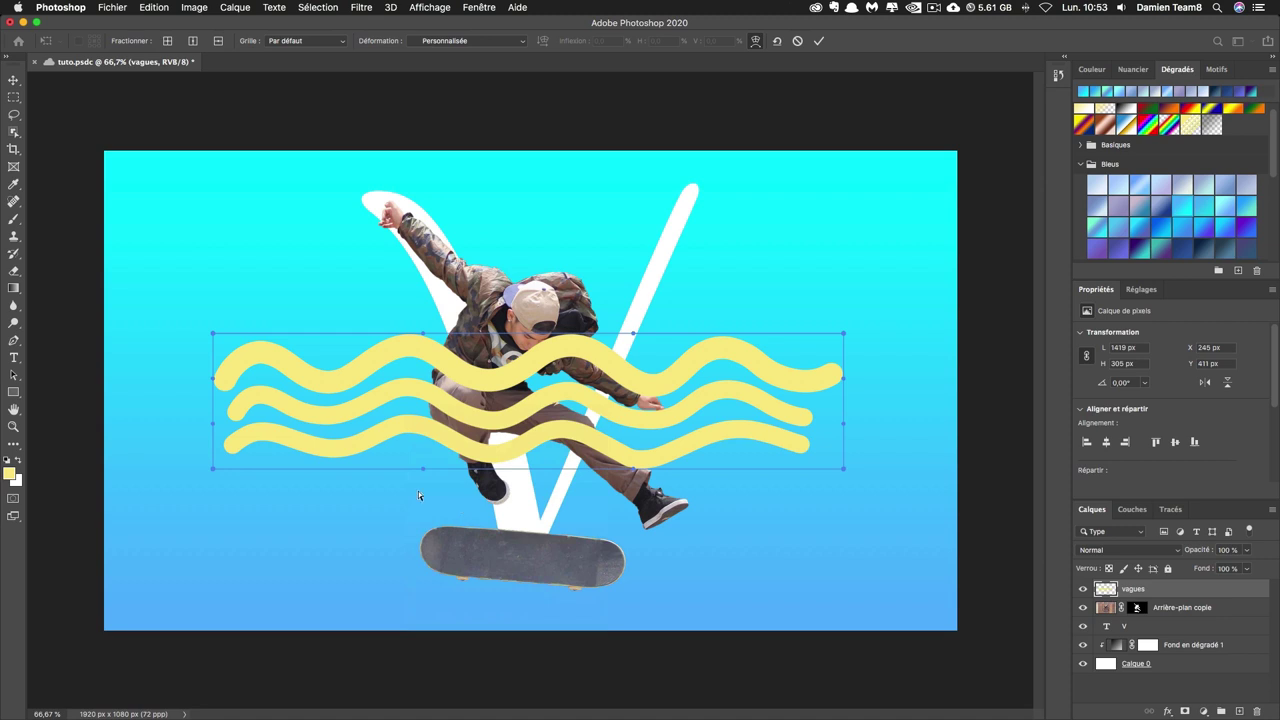
{"action": "left_click_drag", "start_coordinate": [216, 335], "coordinate": [208, 339]}
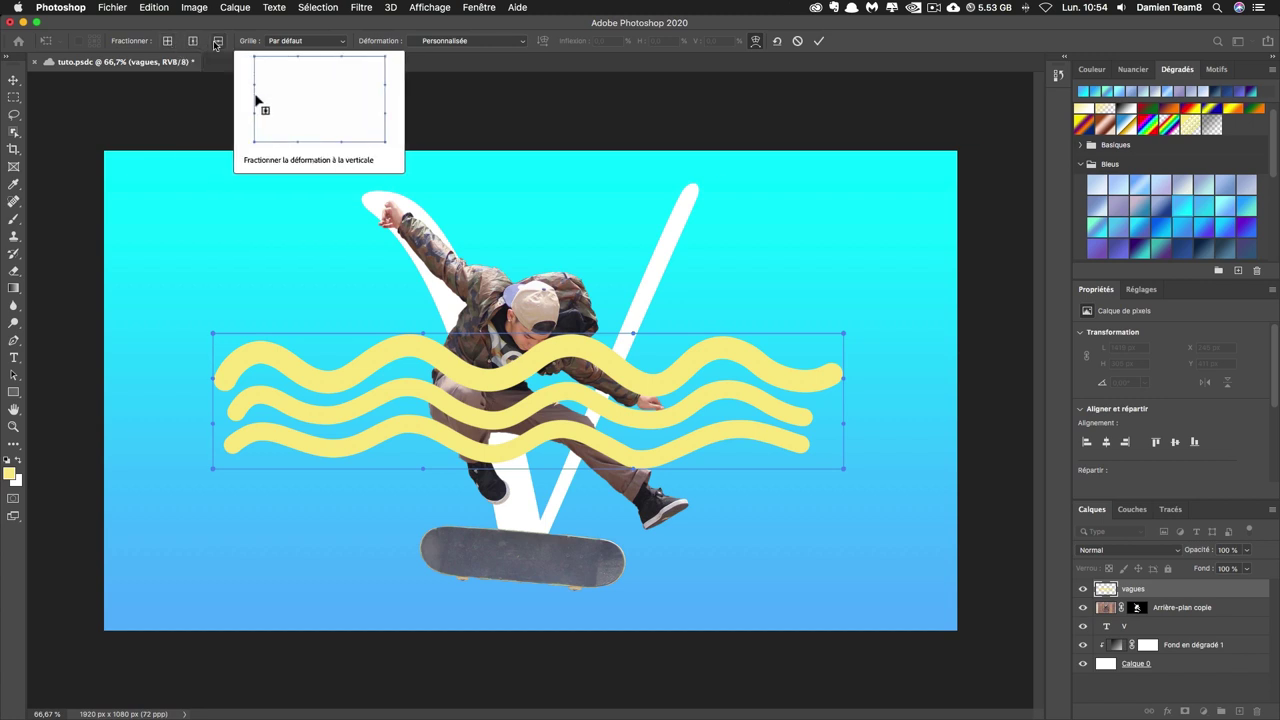
{"action": "left_click", "coordinate": [217, 44]}
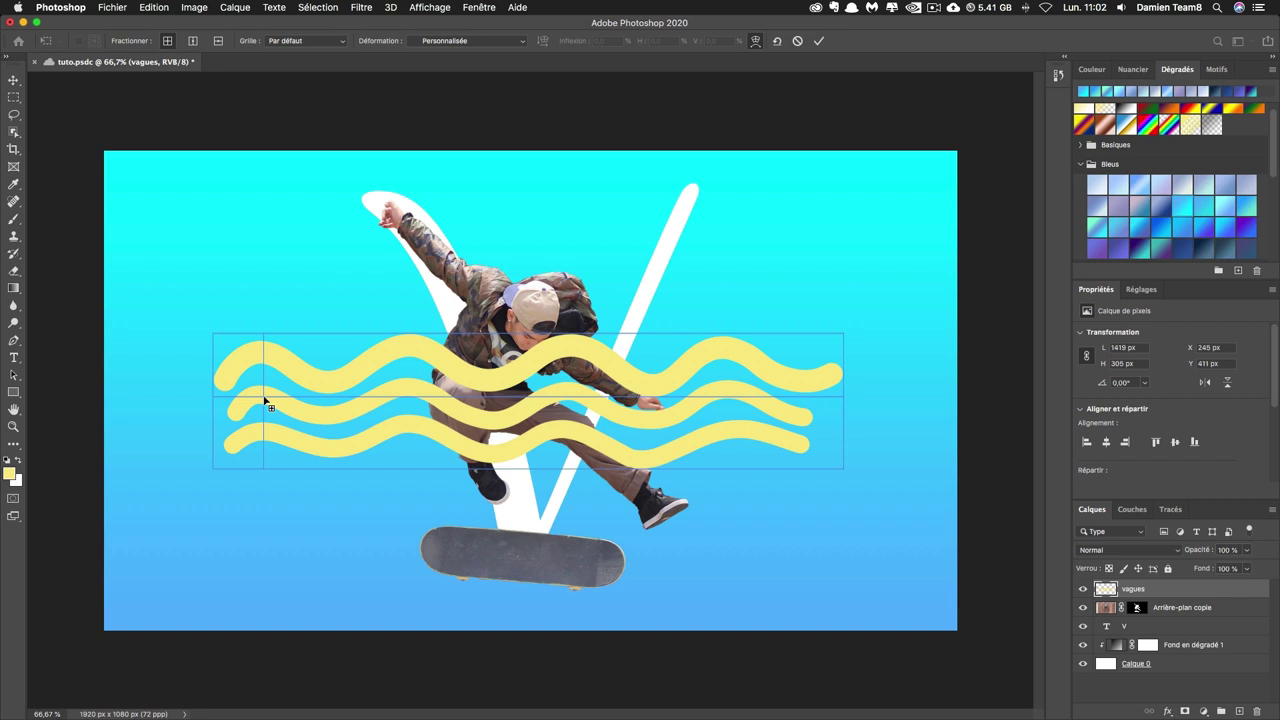
Step: Add three vertical splits and one horizontal split to the waves' warp grid
{"action": "left_click", "coordinate": [262, 377]}
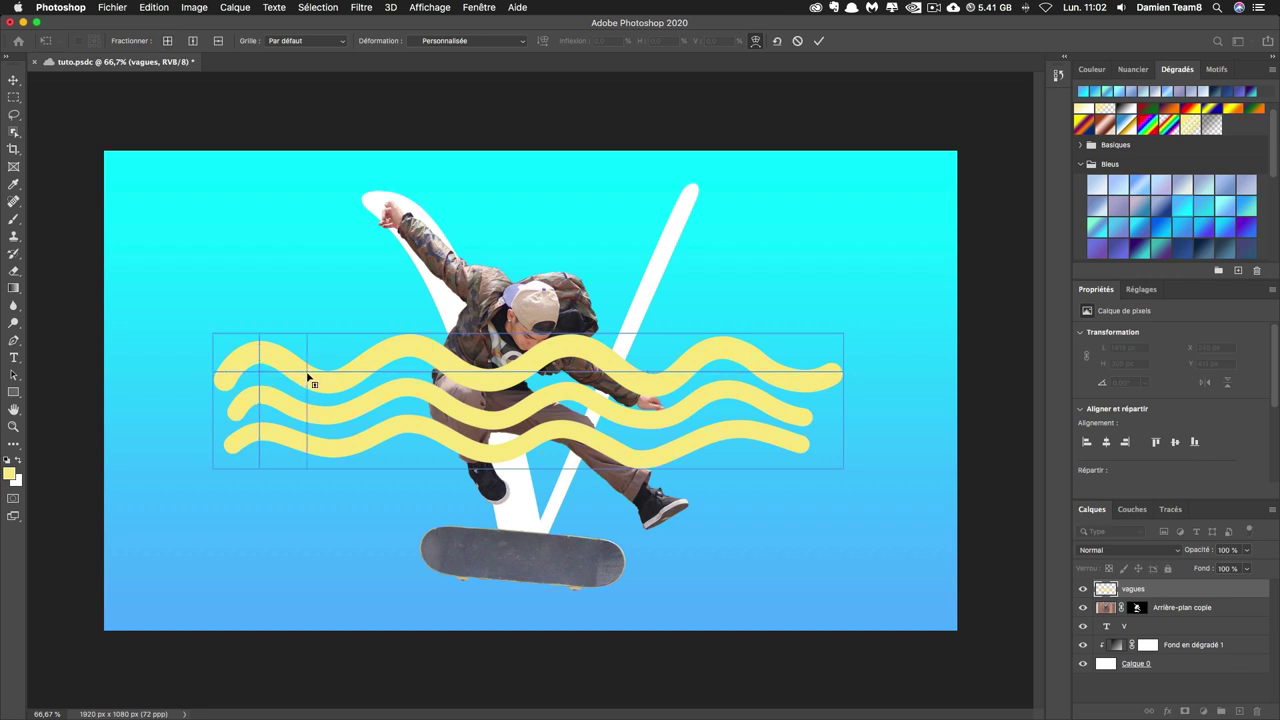
{"action": "left_click", "coordinate": [308, 372]}
{"action": "left_click", "coordinate": [357, 372]}
{"action": "left_click", "coordinate": [343, 425]}
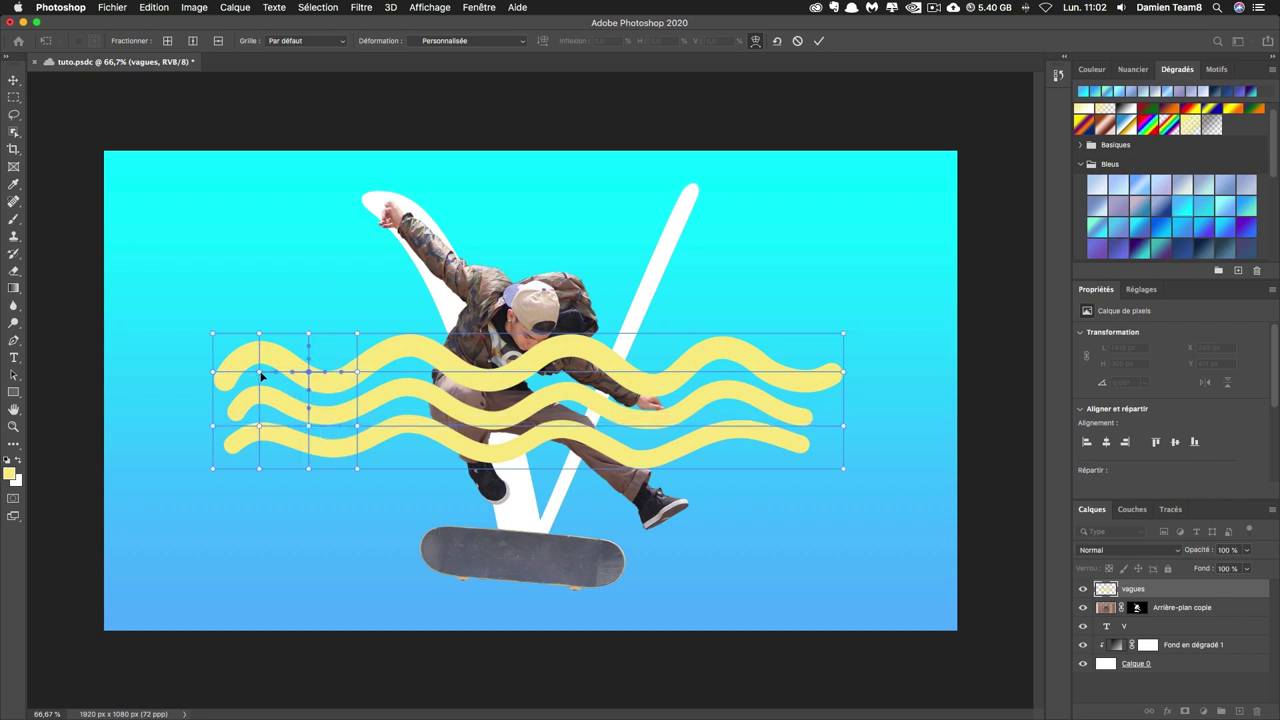
Step: Move, twist and pinch the selected left warp points, undoing the unwanted attempts
{"action": "left_click", "coordinate": [259, 426], "text": "shift"}
{"action": "left_click_drag", "start_coordinate": [311, 428], "coordinate": [311, 375]}
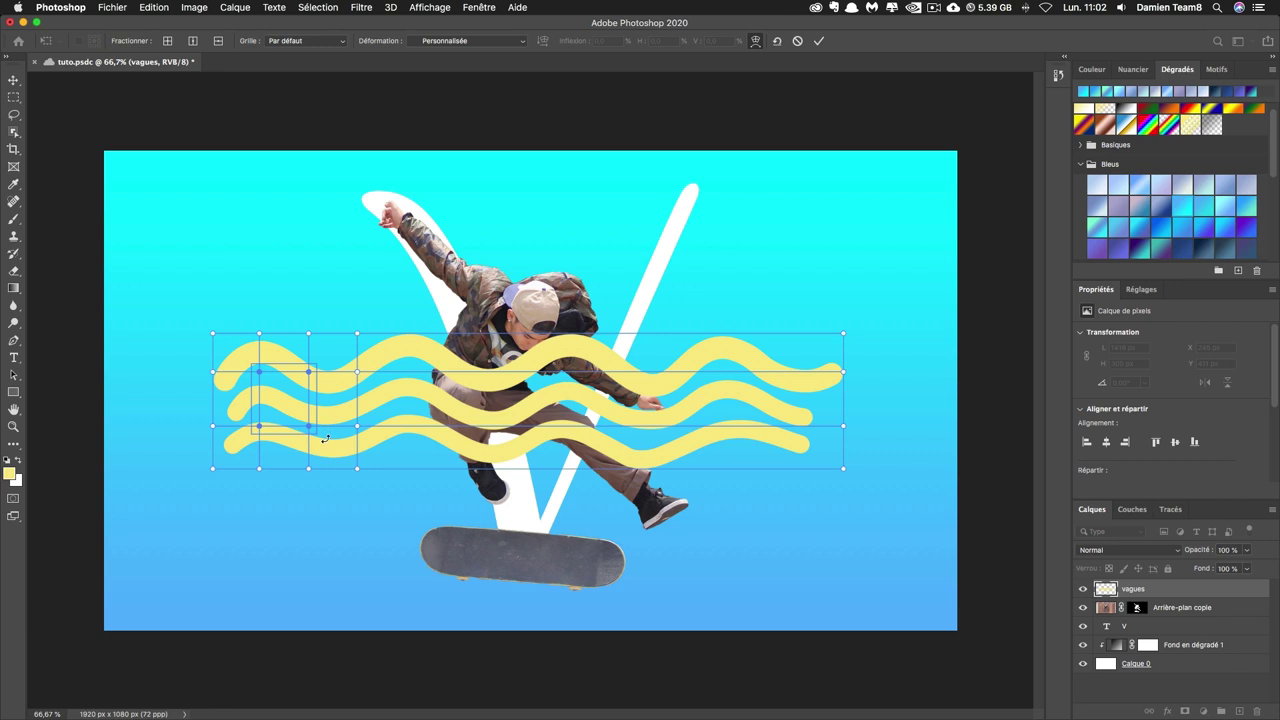
{"action": "mouse_move", "coordinate": [322, 441]}
{"action": "left_mouse_down"}
{"action": "mouse_move", "coordinate": [332, 397]}
{"action": "mouse_move", "coordinate": [303, 433]}
{"action": "mouse_move", "coordinate": [335, 412]}
{"action": "left_mouse_up"}
{"action": "key", "text": "ctrl+z"}
{"action": "left_click_drag", "start_coordinate": [319, 400], "coordinate": [307, 399]}
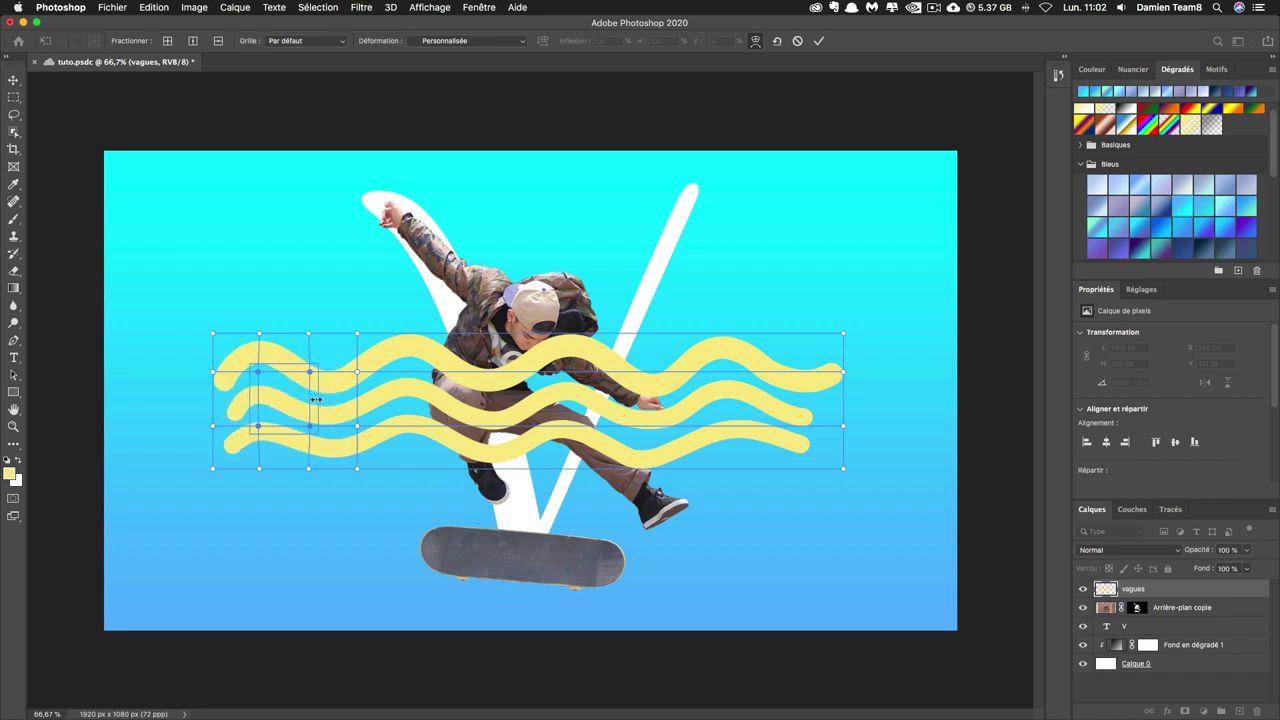
{"action": "key", "text": "ctrl+z"}
{"action": "mouse_move", "coordinate": [321, 360]}
{"action": "left_mouse_down"}
{"action": "mouse_move", "coordinate": [290, 378]}
{"action": "mouse_move", "coordinate": [305, 373]}
{"action": "left_mouse_up"}
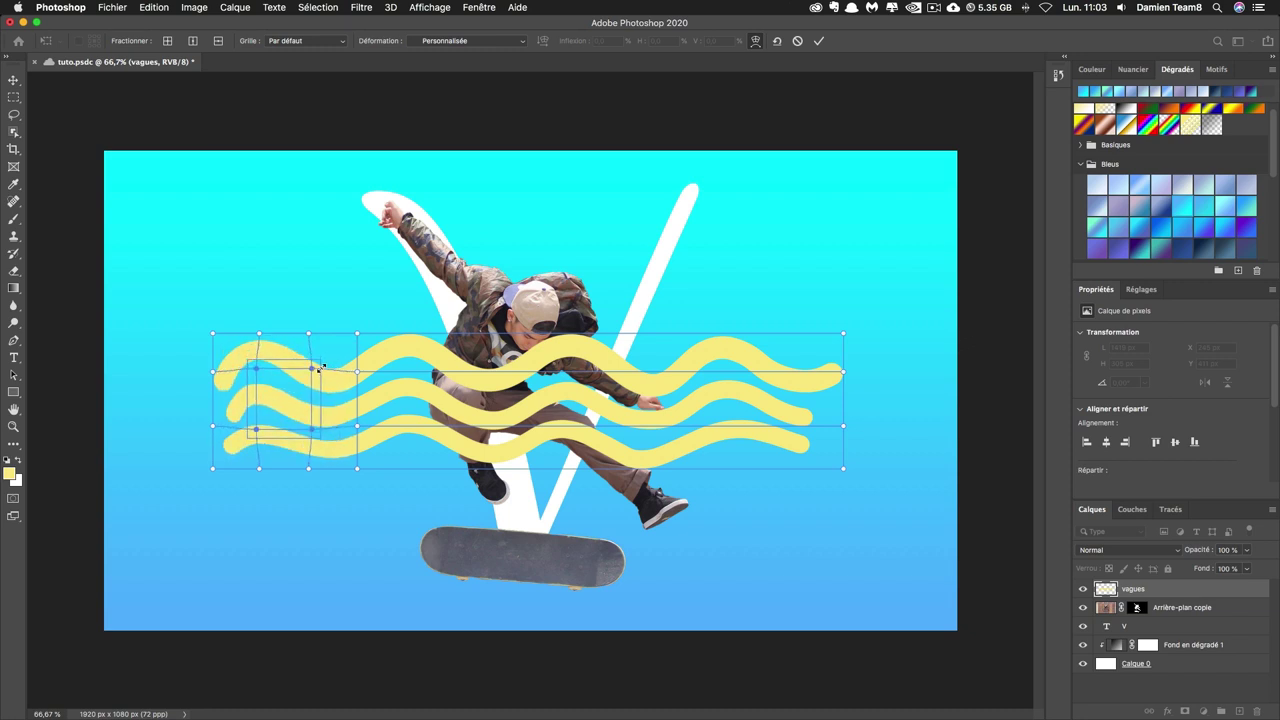
{"action": "key", "text": "super+z"}
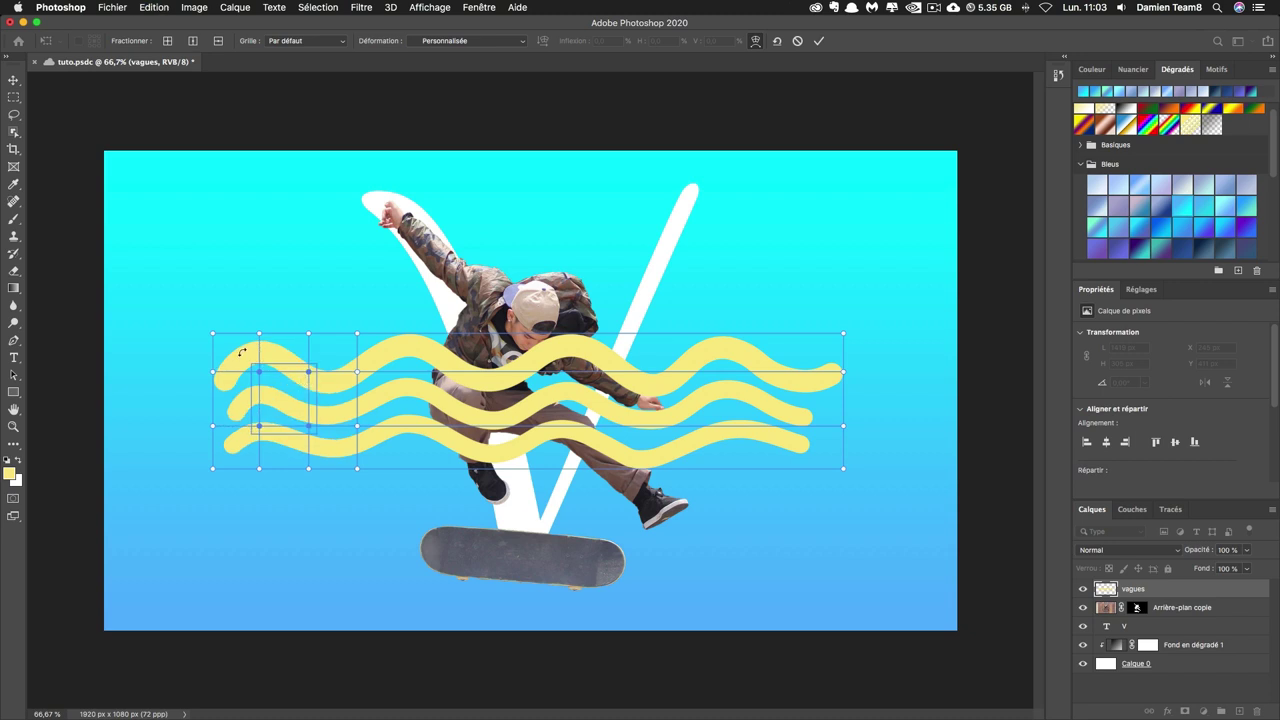
Step: Reselect four left warp points, try pinching them together, then undo the pinch
{"action": "left_click_drag", "start_coordinate": [239, 353], "coordinate": [367, 478]}
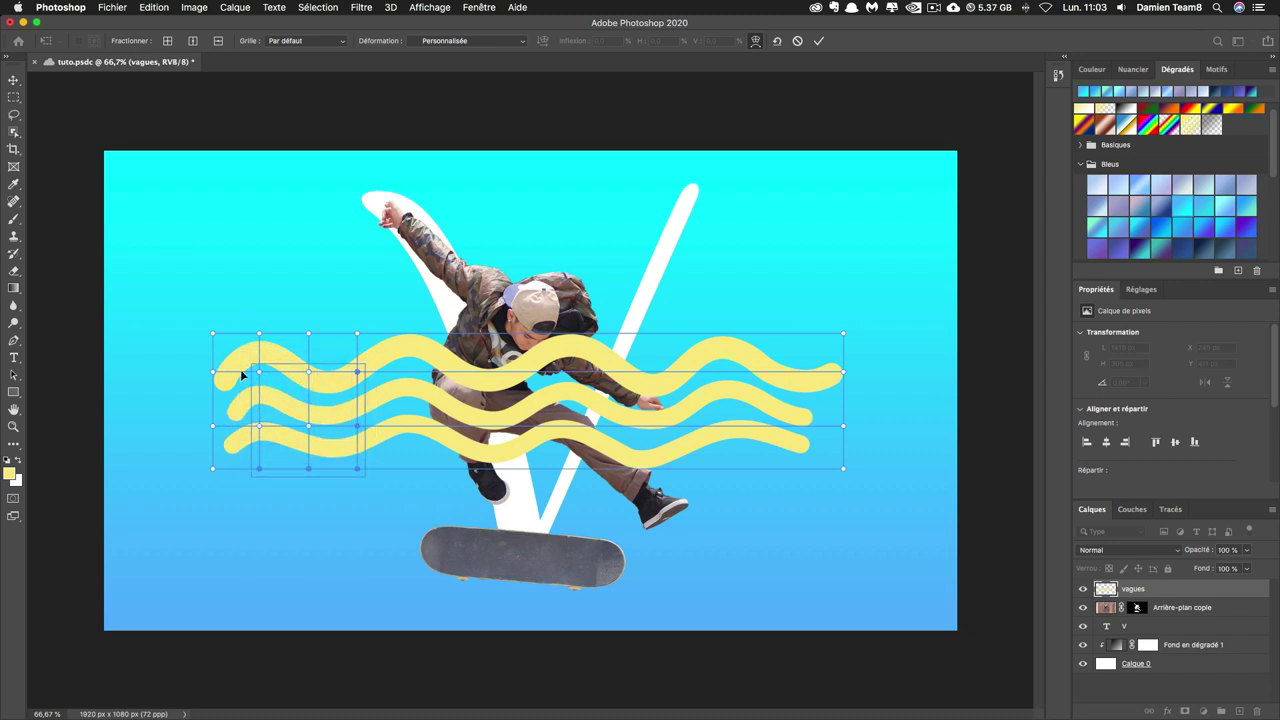
{"action": "left_click_drag", "start_coordinate": [232, 354], "coordinate": [366, 476]}
{"action": "left_click", "coordinate": [257, 333], "text": "shift"}
{"action": "left_click", "coordinate": [259, 334], "text": "shift"}
{"action": "left_click", "coordinate": [358, 468], "text": "shift"}
{"action": "left_click", "coordinate": [308, 468], "text": "shift"}
{"action": "left_click", "coordinate": [259, 468], "text": "shift"}
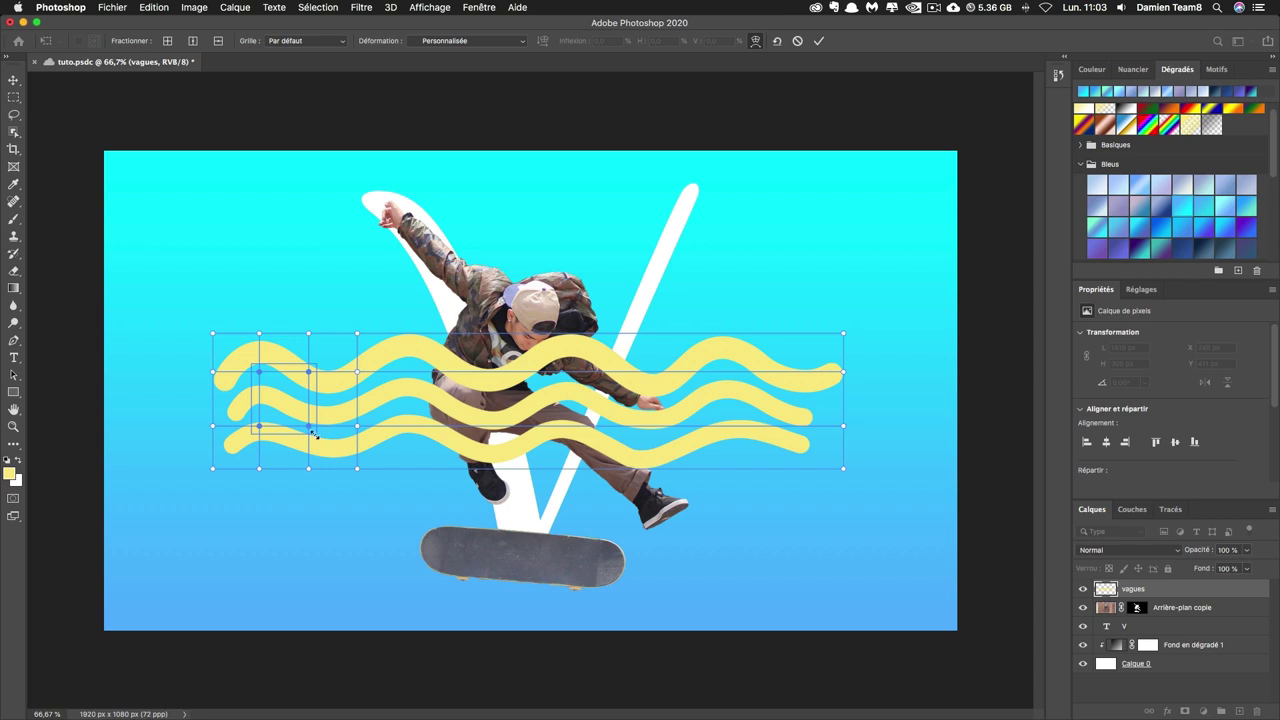
{"action": "left_click_drag", "start_coordinate": [317, 435], "coordinate": [298, 420]}
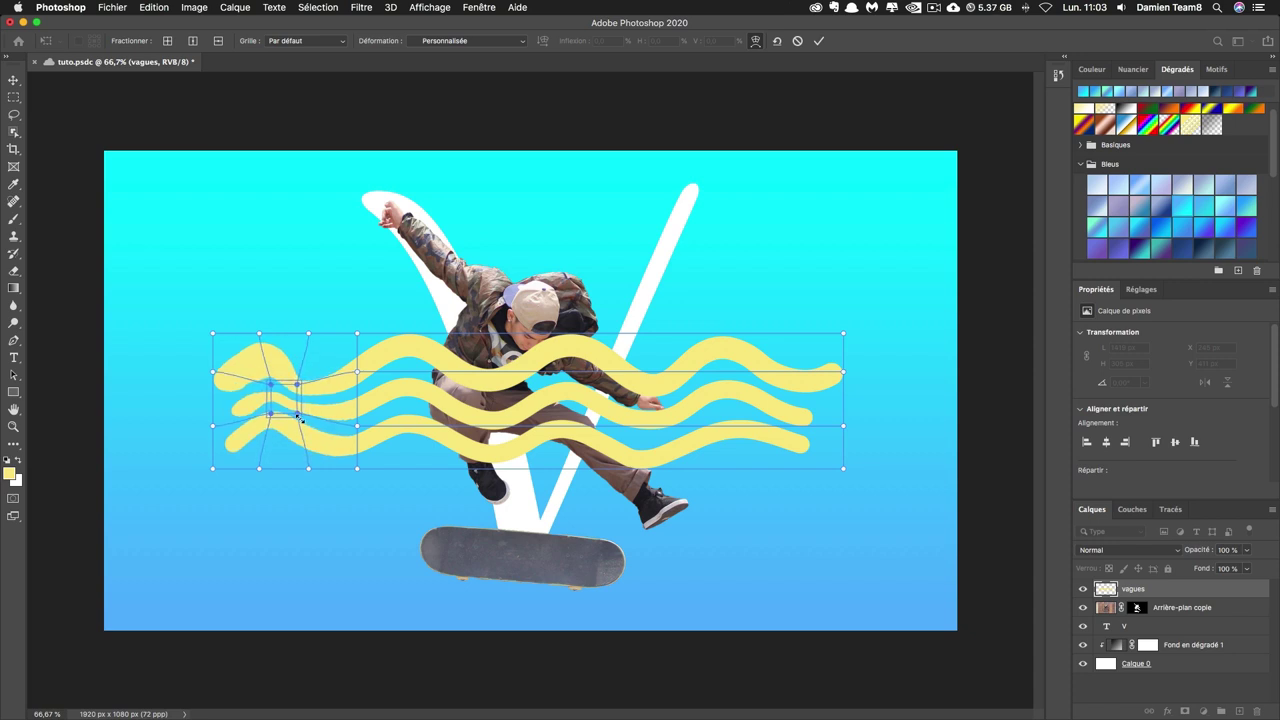
{"action": "key", "text": "ctrl+z"}
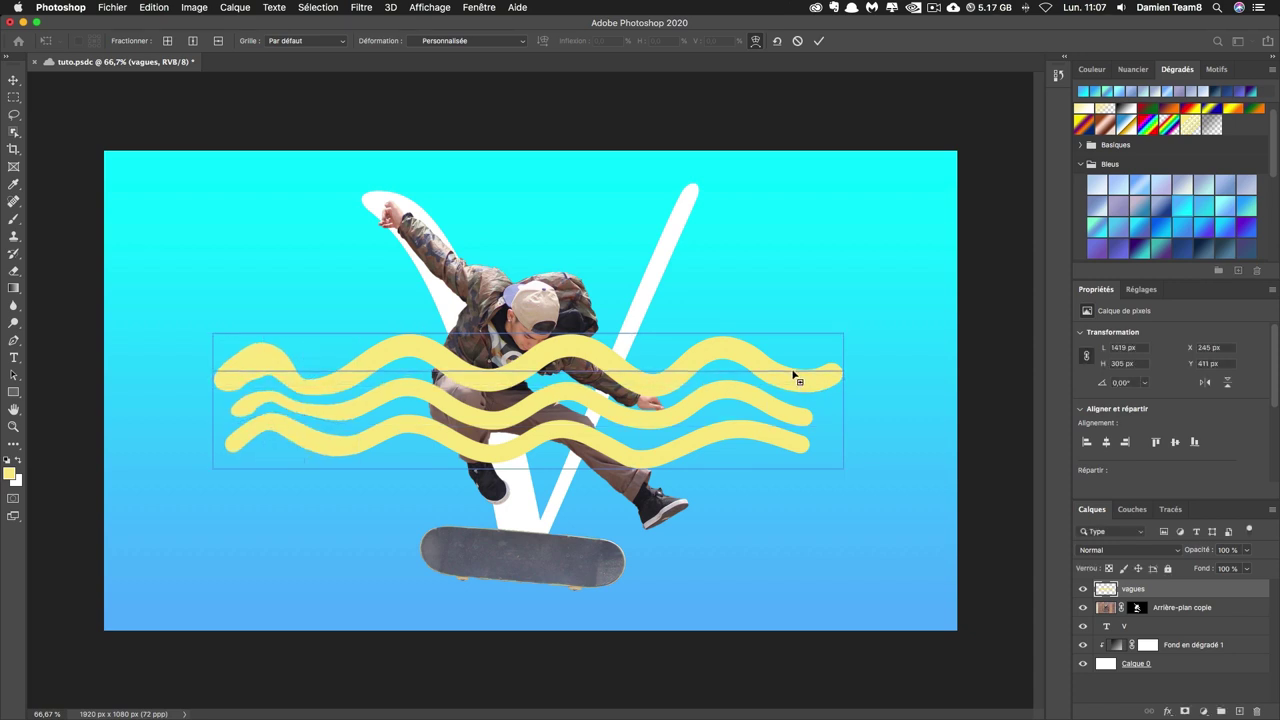
Step: Split the warp on the right, bend the middle and right waves, and commit the warp
{"action": "left_click", "coordinate": [706, 370]}
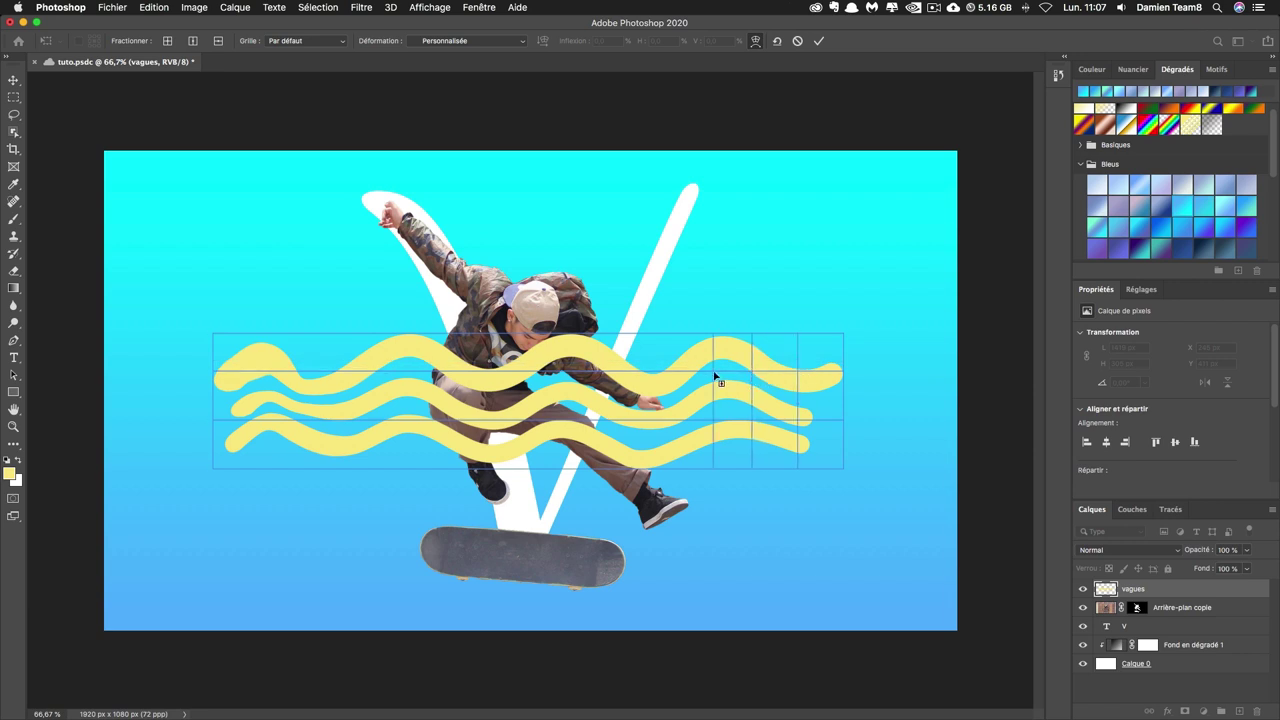
{"action": "mouse_move", "coordinate": [743, 364]}
{"action": "left_mouse_down"}
{"action": "mouse_move", "coordinate": [801, 423]}
{"action": "mouse_move", "coordinate": [753, 430]}
{"action": "mouse_move", "coordinate": [719, 481]}
{"action": "mouse_move", "coordinate": [691, 427]}
{"action": "left_mouse_up"}
{"action": "mouse_move", "coordinate": [635, 355]}
{"action": "left_mouse_down"}
{"action": "mouse_move", "coordinate": [597, 378]}
{"action": "mouse_move", "coordinate": [641, 425]}
{"action": "left_mouse_up"}
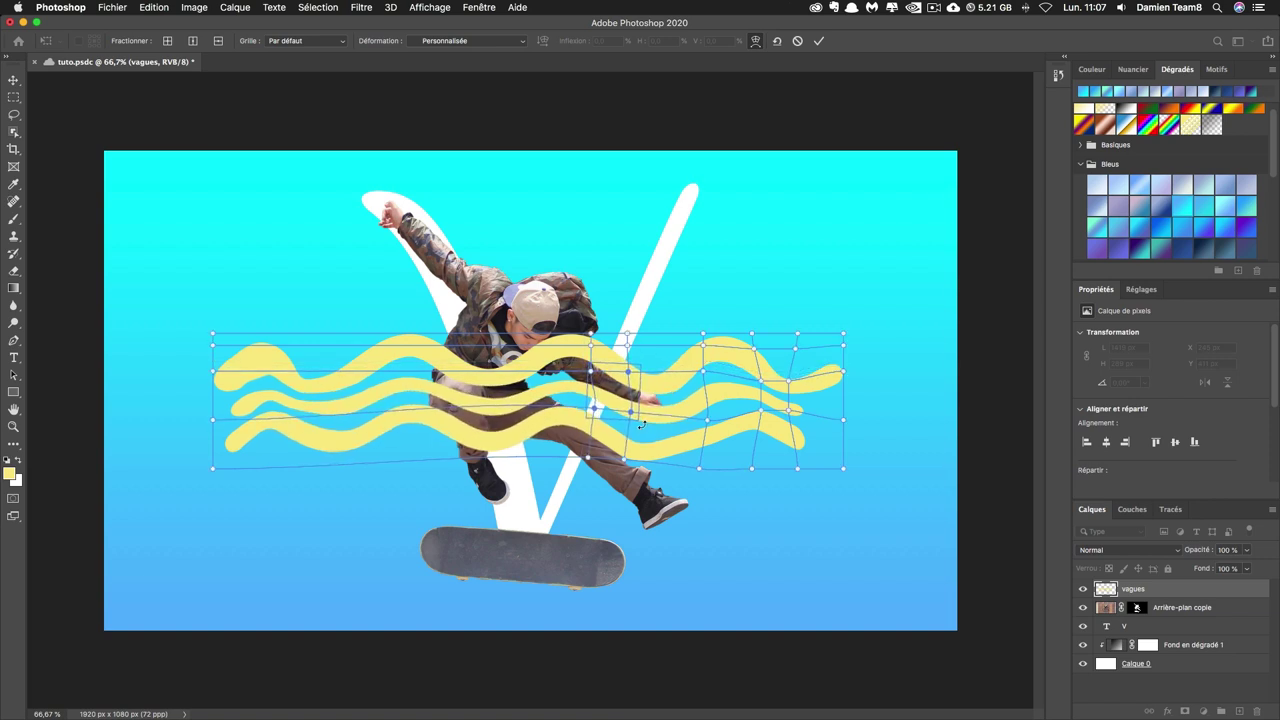
{"action": "left_click_drag", "start_coordinate": [634, 416], "coordinate": [630, 414]}
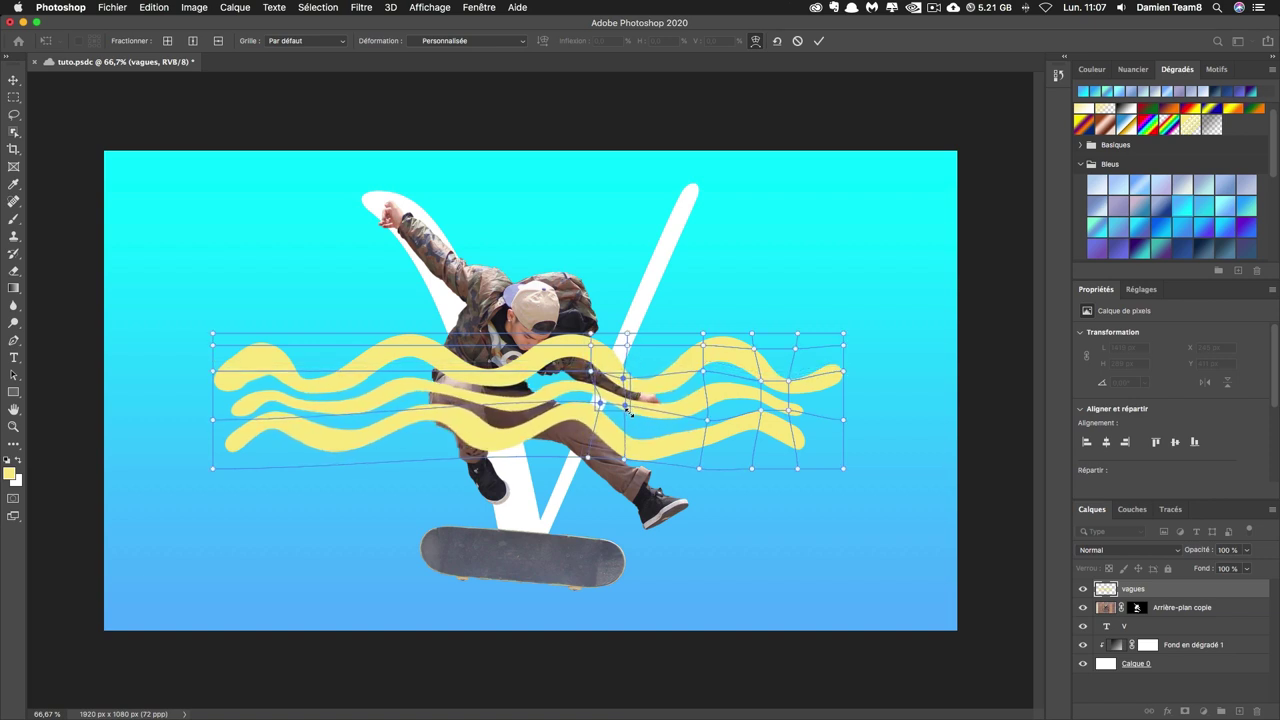
{"action": "key", "text": "Return"}
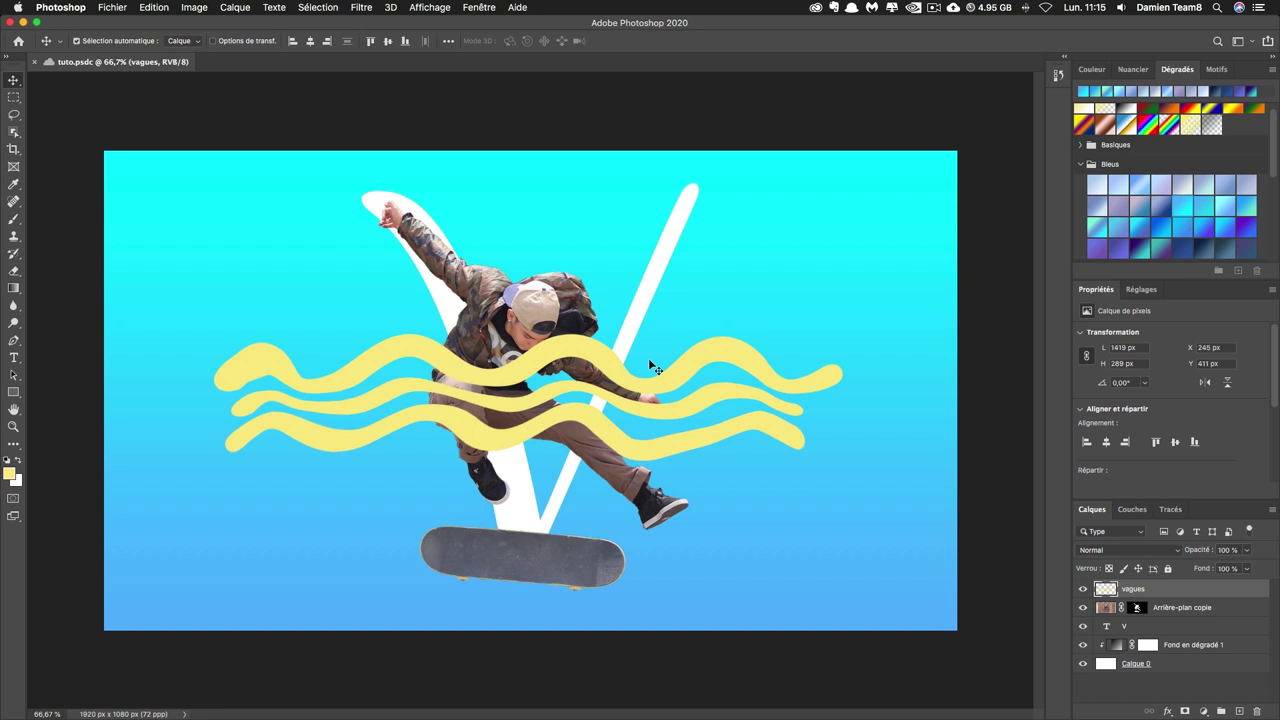
Step: Drag the vagues layer below Arrière-plan copie so the waves pass behind the skater
{"action": "left_click_drag", "start_coordinate": [1140, 589], "coordinate": [1146, 620]}
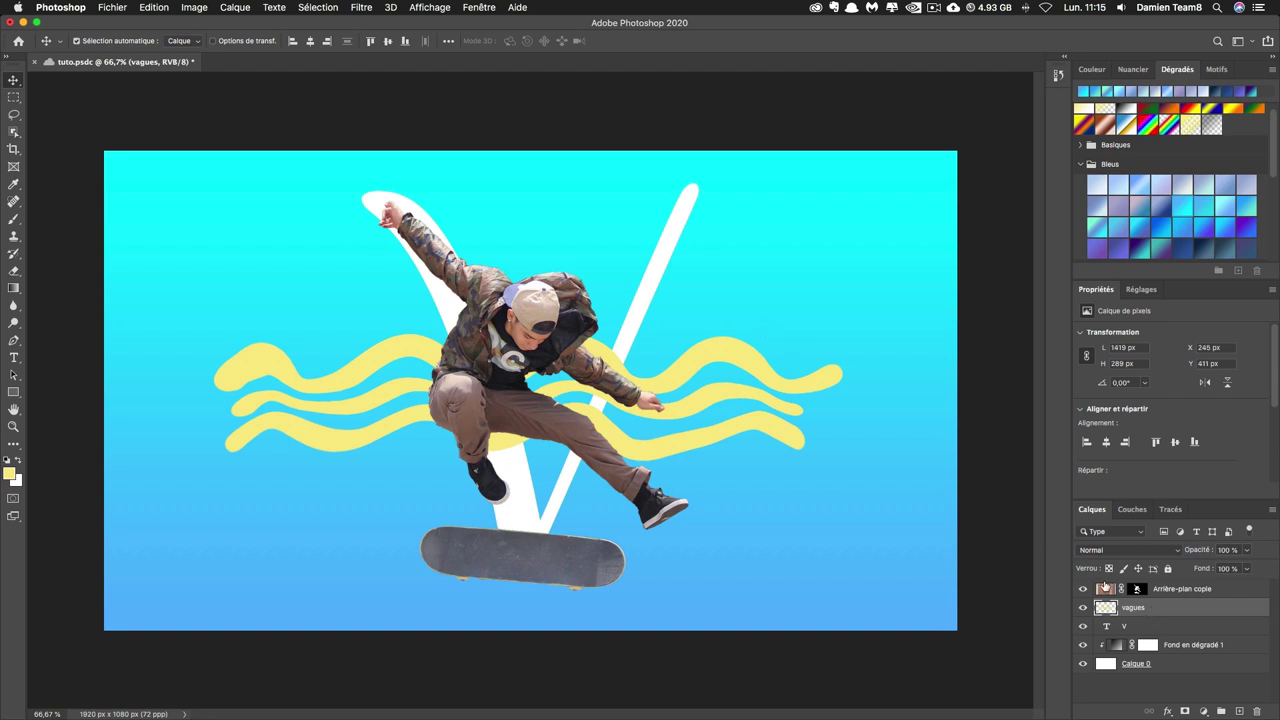
{"action": "left_click_drag", "start_coordinate": [1103, 589], "coordinate": [1187, 619]}
Step: Add a new layer, load the waves as a selection, and set the foreground colour to #fff4b5
{"action": "left_click", "coordinate": [1239, 711]}
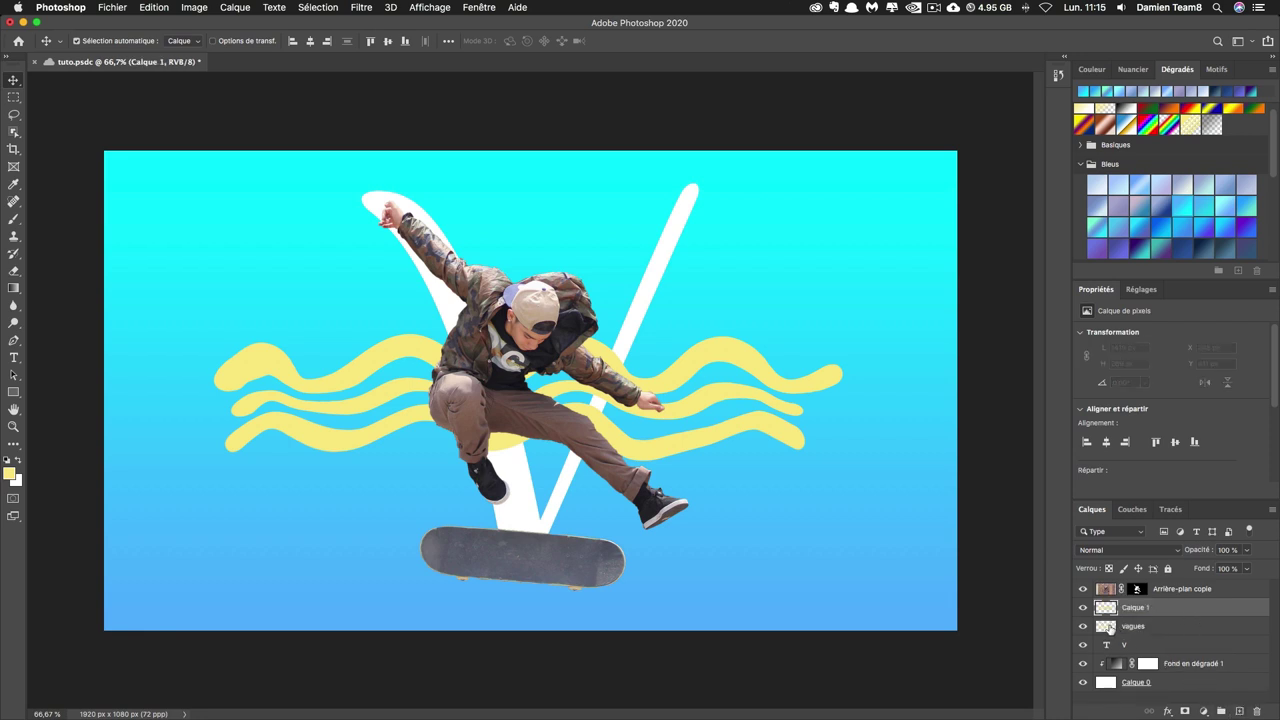
{"action": "left_click", "coordinate": [1106, 628], "text": "super"}
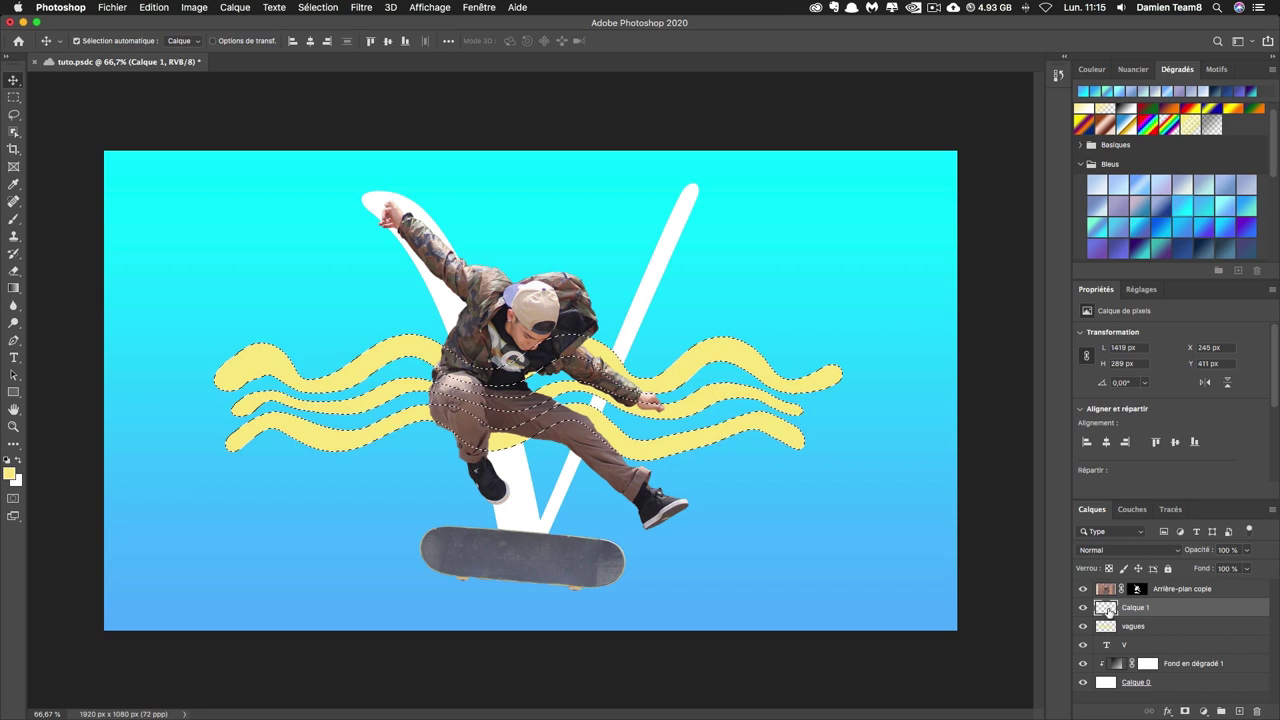
{"action": "key", "text": "b"}
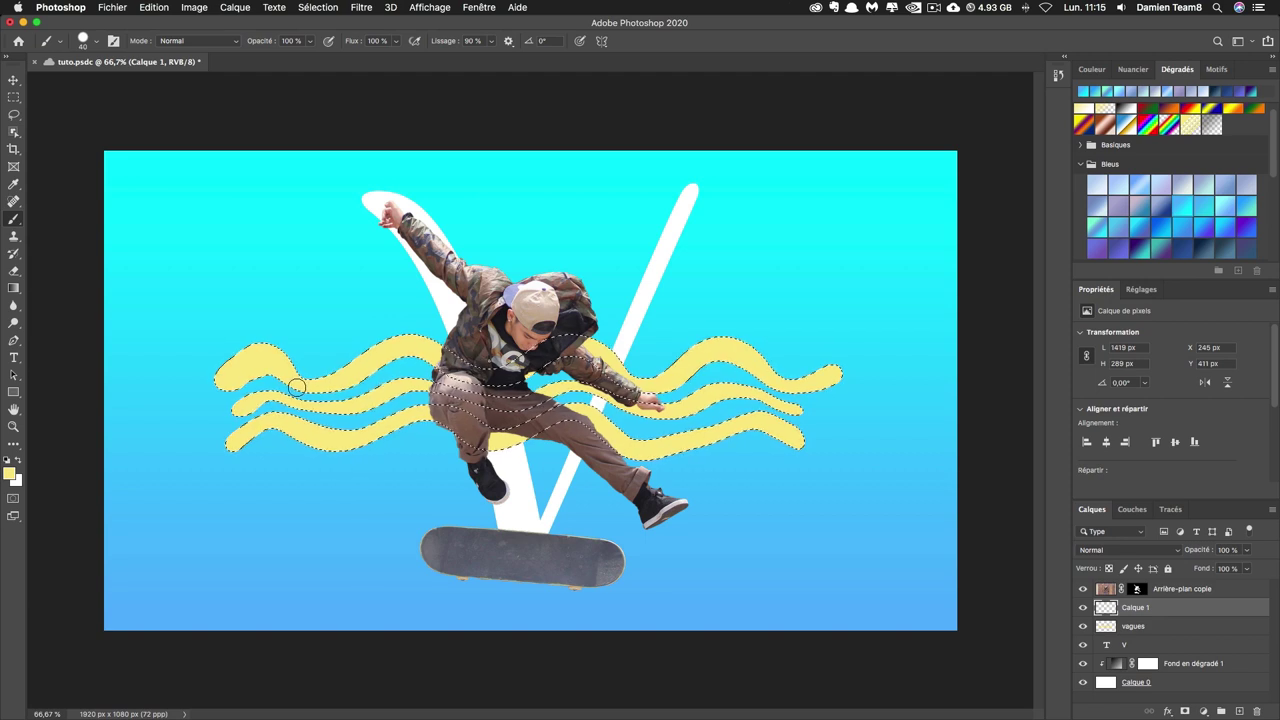
{"action": "left_click", "coordinate": [11, 473]}
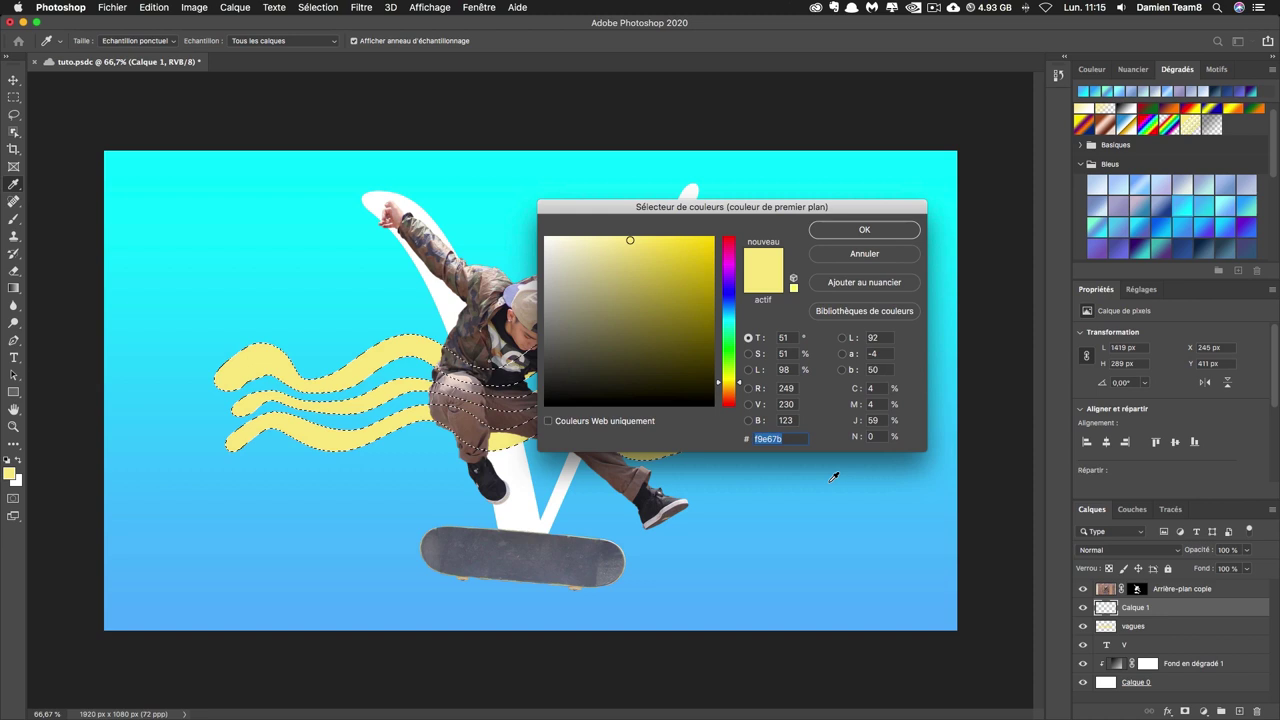
{"action": "type", "text": "f"}
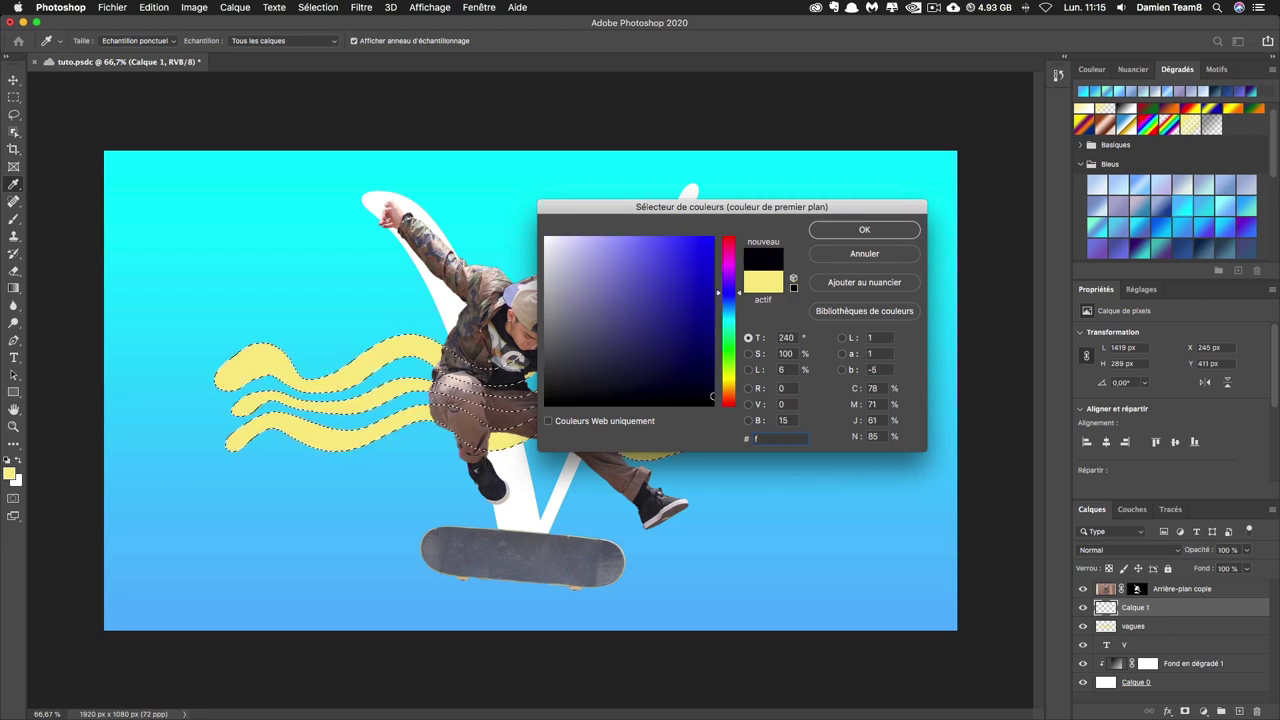
{"action": "type", "text": "ff"}
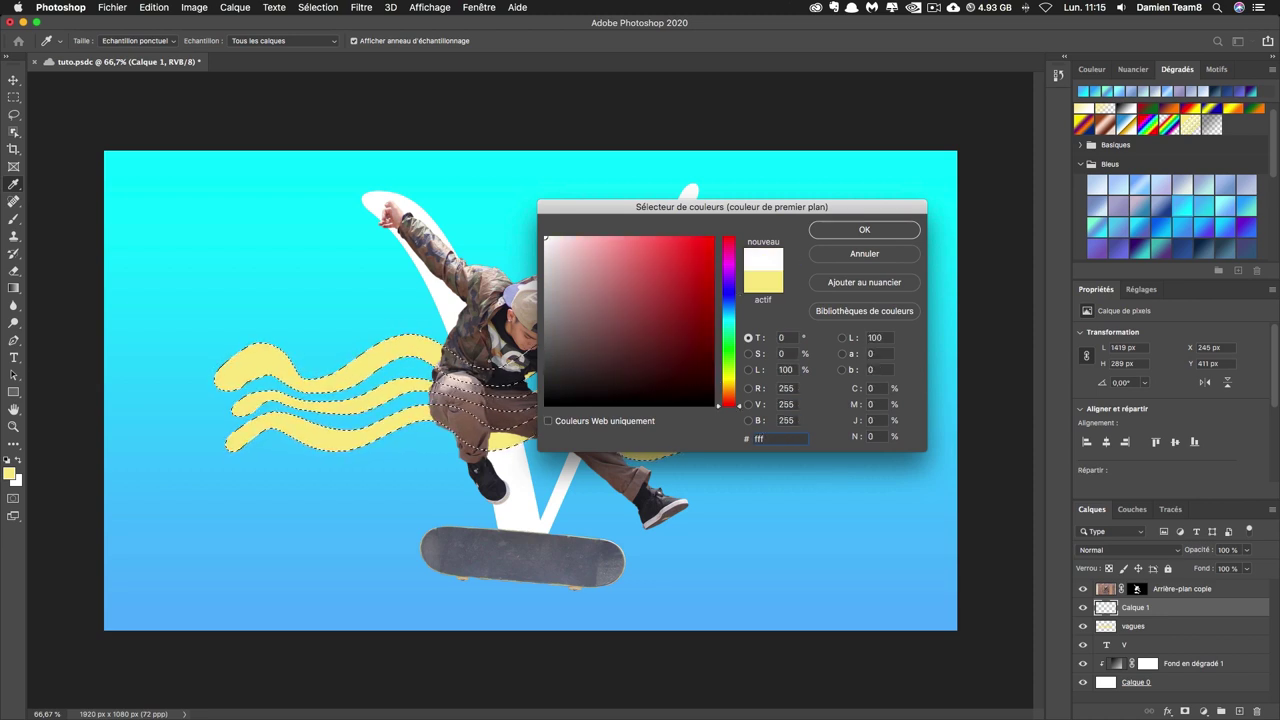
{"action": "type", "text": "4b5"}
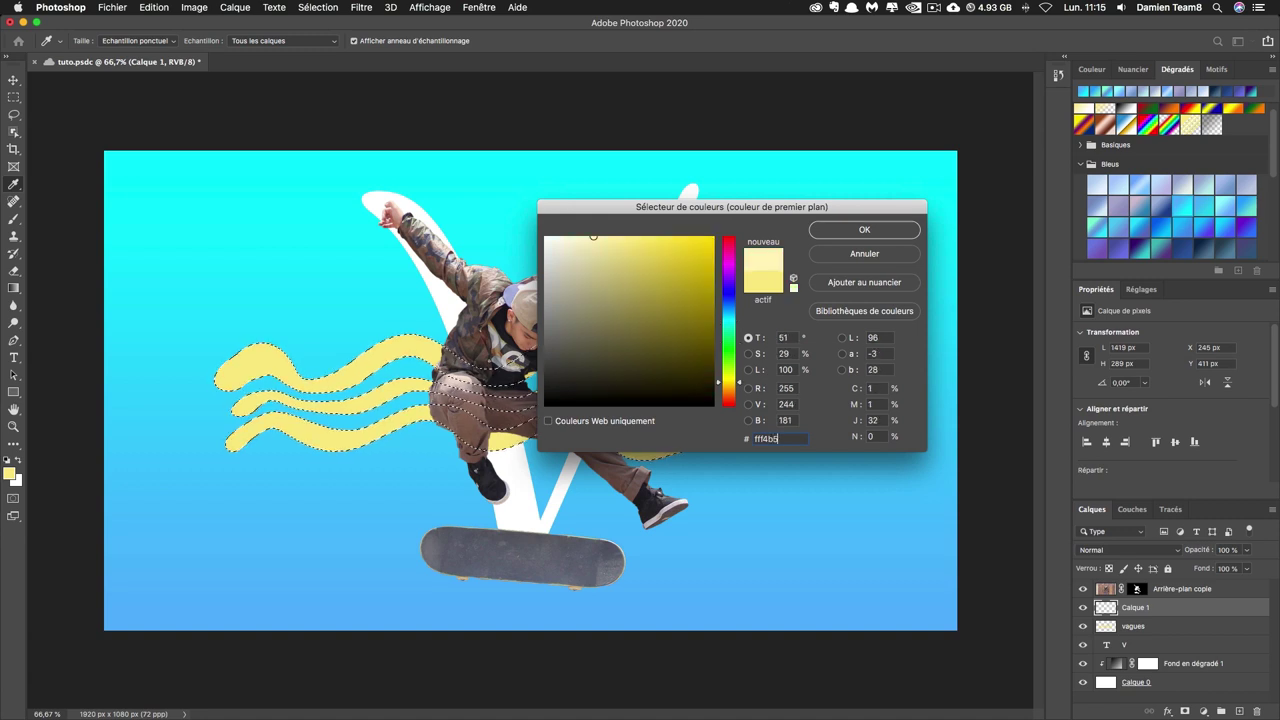
{"action": "key", "text": "Return"}
Step: Set an 18 px brush and zoom in on the left end of the waves
{"action": "key", "text": "b"}
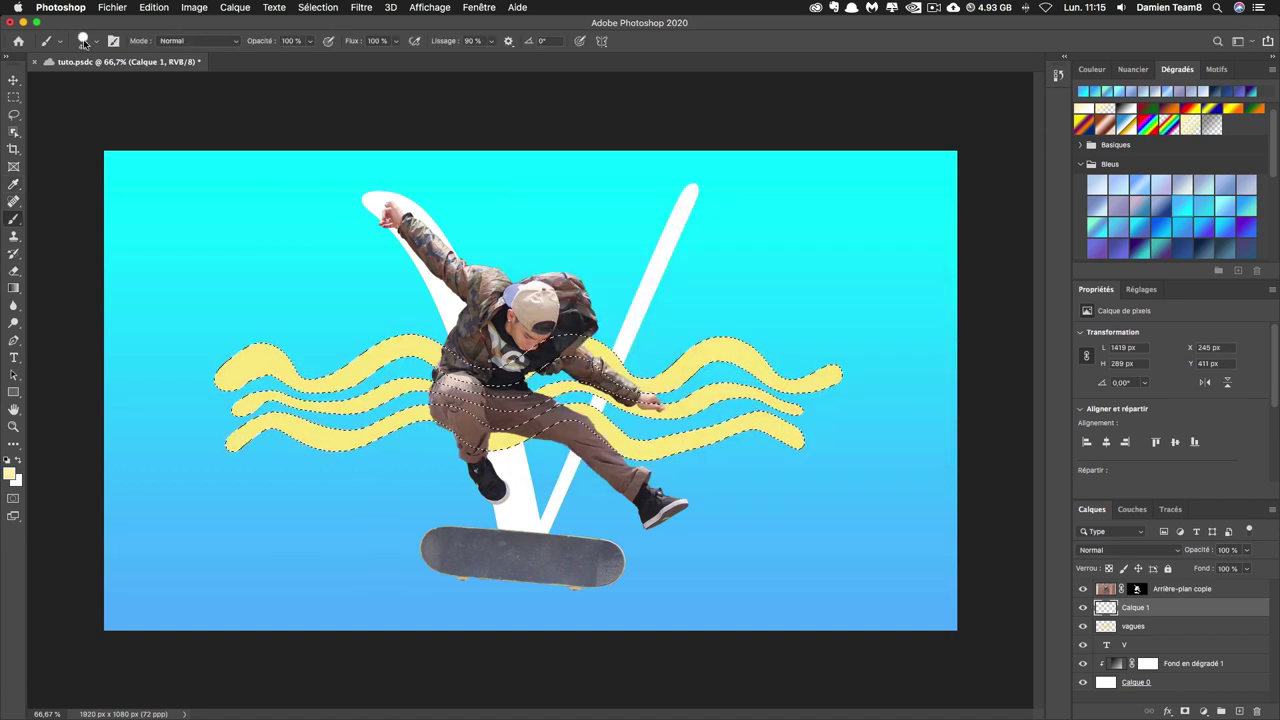
{"action": "left_click", "coordinate": [83, 41]}
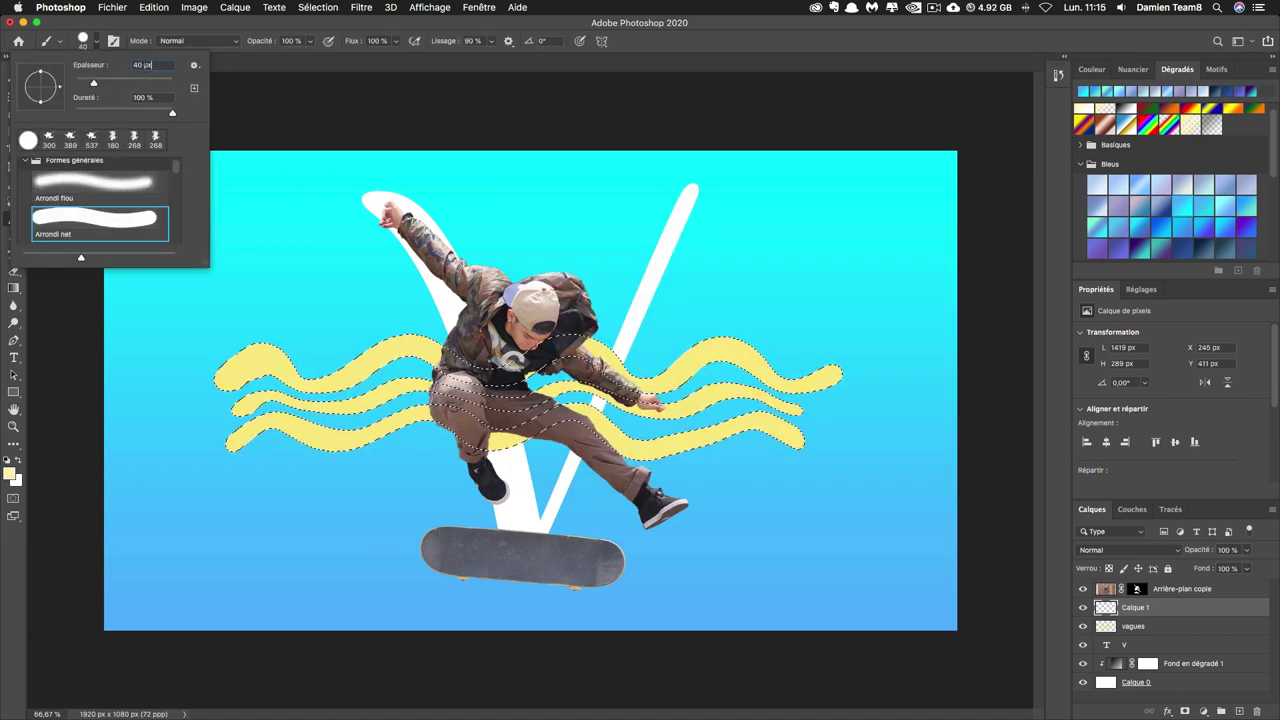
{"action": "type", "text": "18"}
{"action": "key", "text": "Return"}
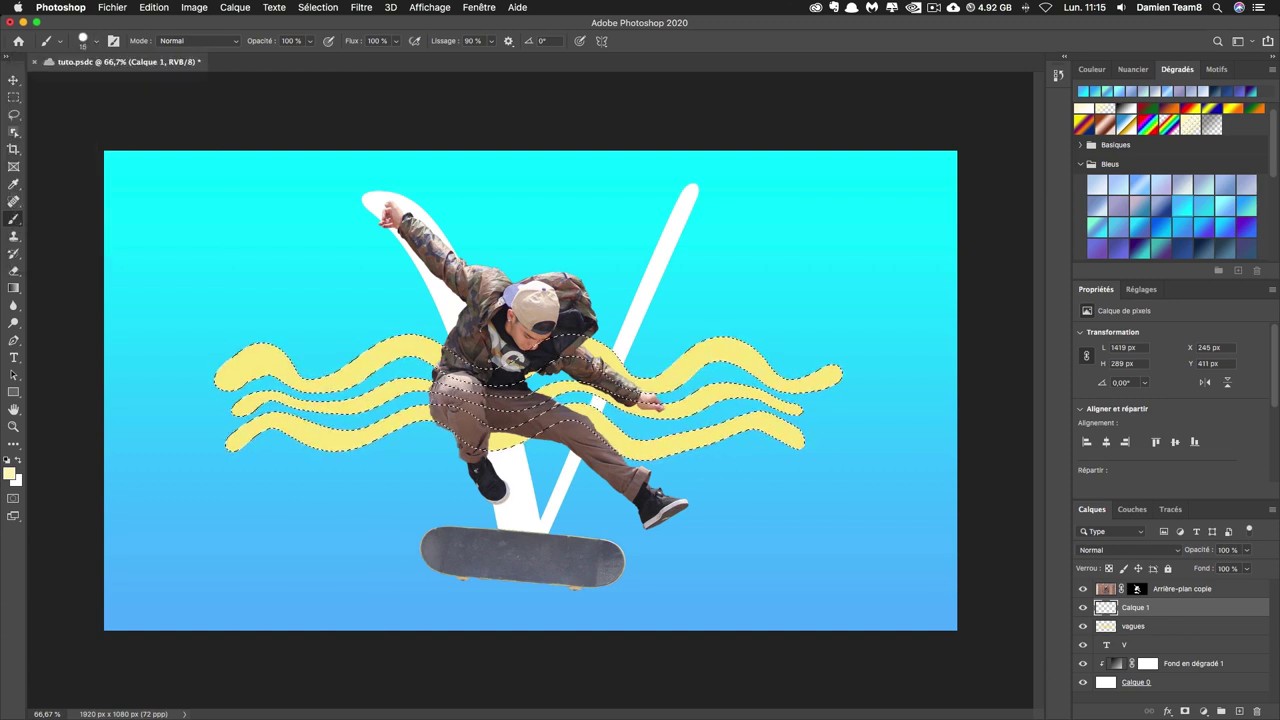
{"action": "key", "text": "ctrl+plus"}
{"action": "key", "text": "ctrl+plus"}
{"action": "left_click_drag", "start_coordinate": [171, 285], "coordinate": [676, 289]}
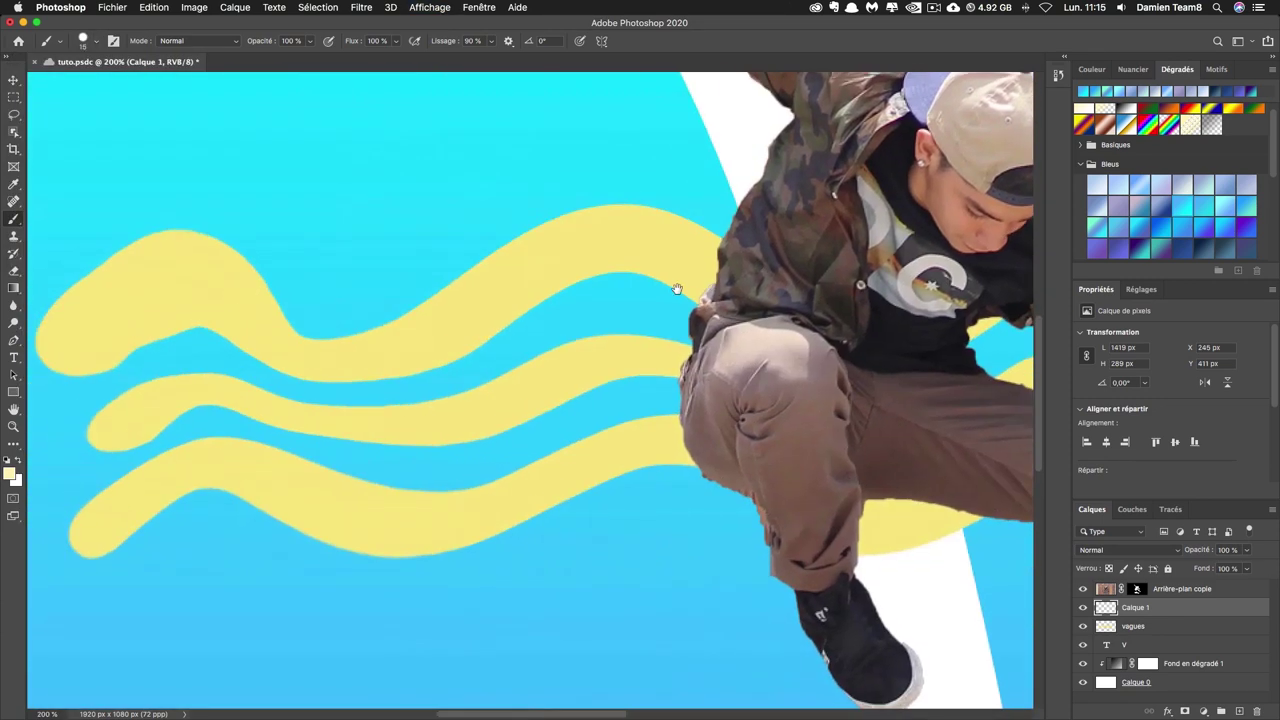
Step: Paint short pale highlight strokes along the top and second waves
{"action": "left_click", "coordinate": [58, 334]}
{"action": "left_click_drag", "start_coordinate": [80, 309], "coordinate": [103, 289]}
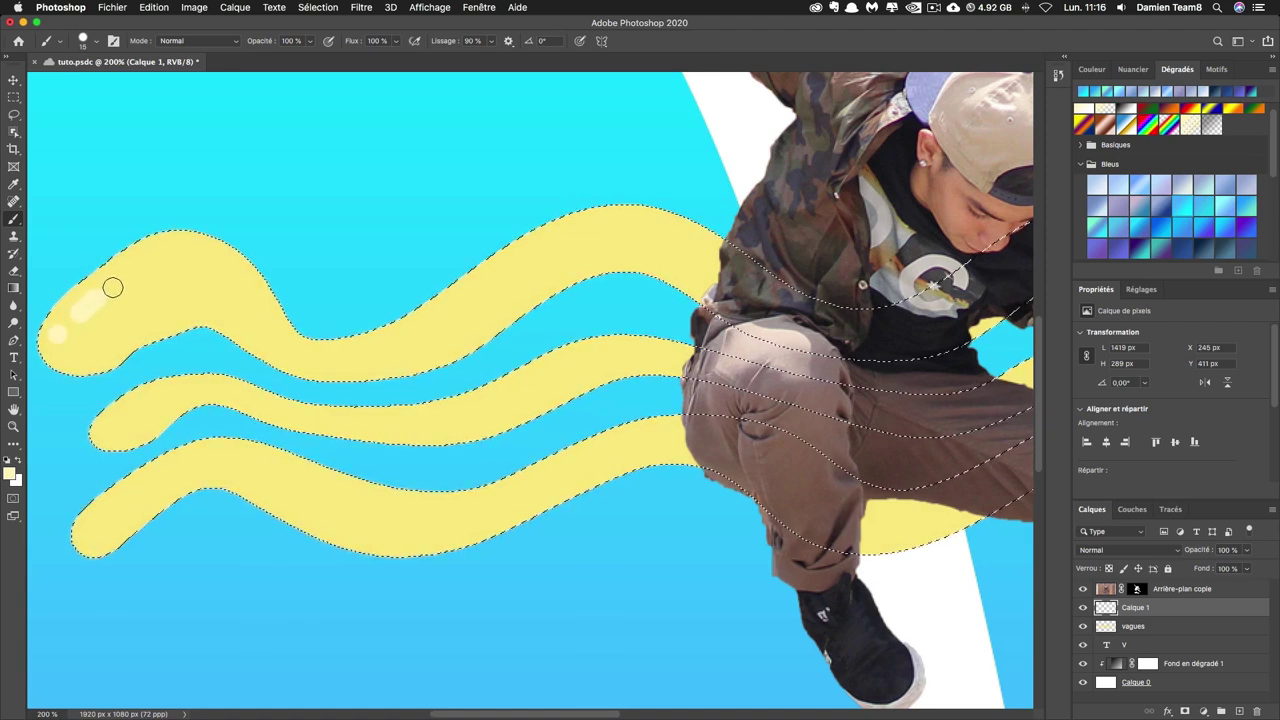
{"action": "left_click_drag", "start_coordinate": [412, 336], "coordinate": [458, 308]}
{"action": "left_click", "coordinate": [474, 295]}
{"action": "mouse_move", "coordinate": [556, 240]}
{"action": "left_mouse_down"}
{"action": "mouse_move", "coordinate": [645, 226]}
{"action": "mouse_move", "coordinate": [790, 164]}
{"action": "left_mouse_up"}
{"action": "left_click", "coordinate": [230, 355]}
{"action": "left_click_drag", "start_coordinate": [250, 340], "coordinate": [270, 332]}
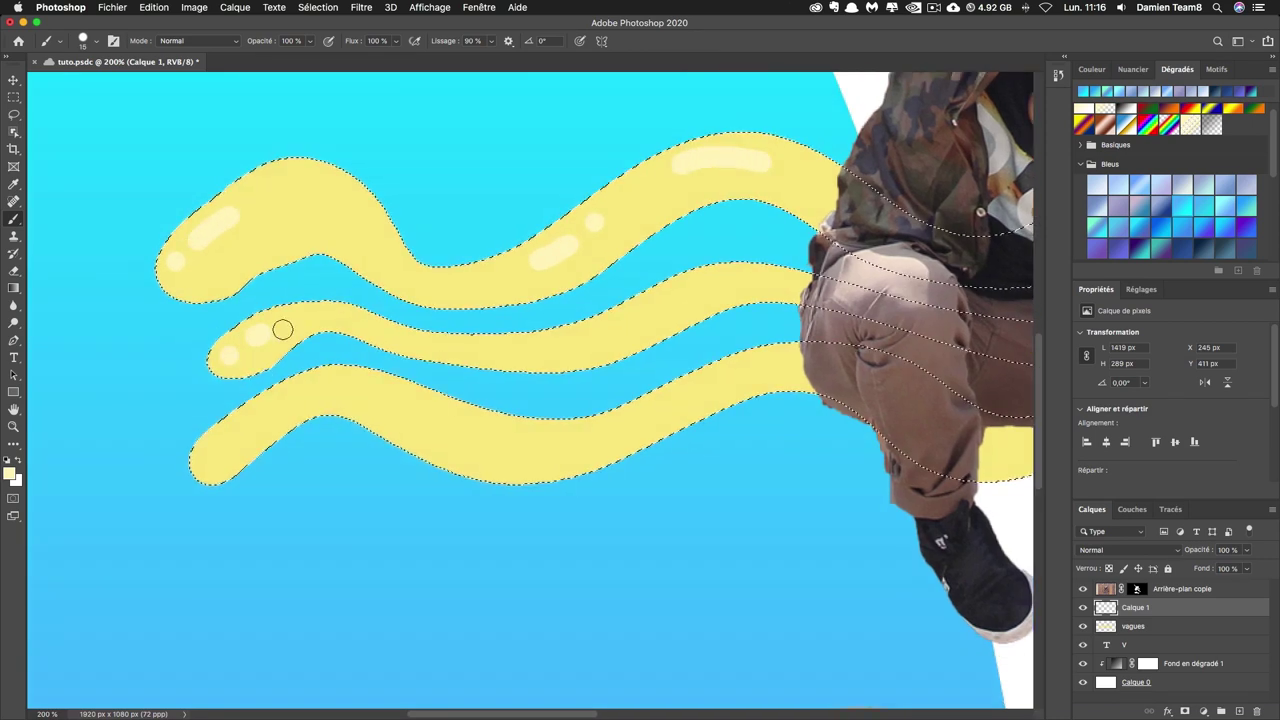
Step: Paint more highlights on the right side of the waves and along the bottom wave
{"action": "scroll", "coordinate": [663, 297], "scroll_direction": "right", "scroll_amount": 10}
{"action": "scroll", "coordinate": [429, 423], "scroll_direction": "right", "scroll_amount": 5}
{"action": "left_click_drag", "start_coordinate": [700, 245], "coordinate": [728, 225]}
{"action": "left_click_drag", "start_coordinate": [730, 350], "coordinate": [800, 325]}
{"action": "left_click_drag", "start_coordinate": [510, 462], "coordinate": [545, 478]}
{"action": "left_click", "coordinate": [675, 265]}
{"action": "scroll", "coordinate": [650, 280], "scroll_direction": "right", "scroll_amount": 8}
{"action": "left_click_drag", "start_coordinate": [425, 472], "coordinate": [482, 460]}
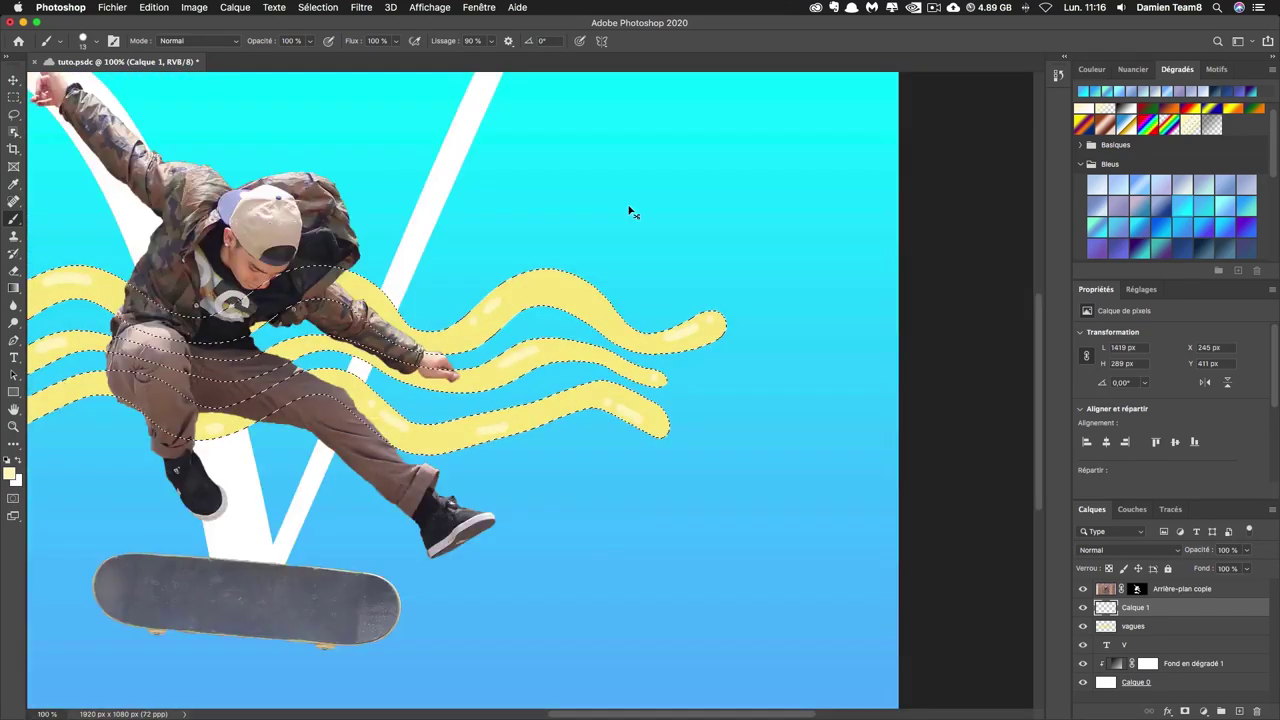
{"action": "left_click", "coordinate": [1106, 626]}
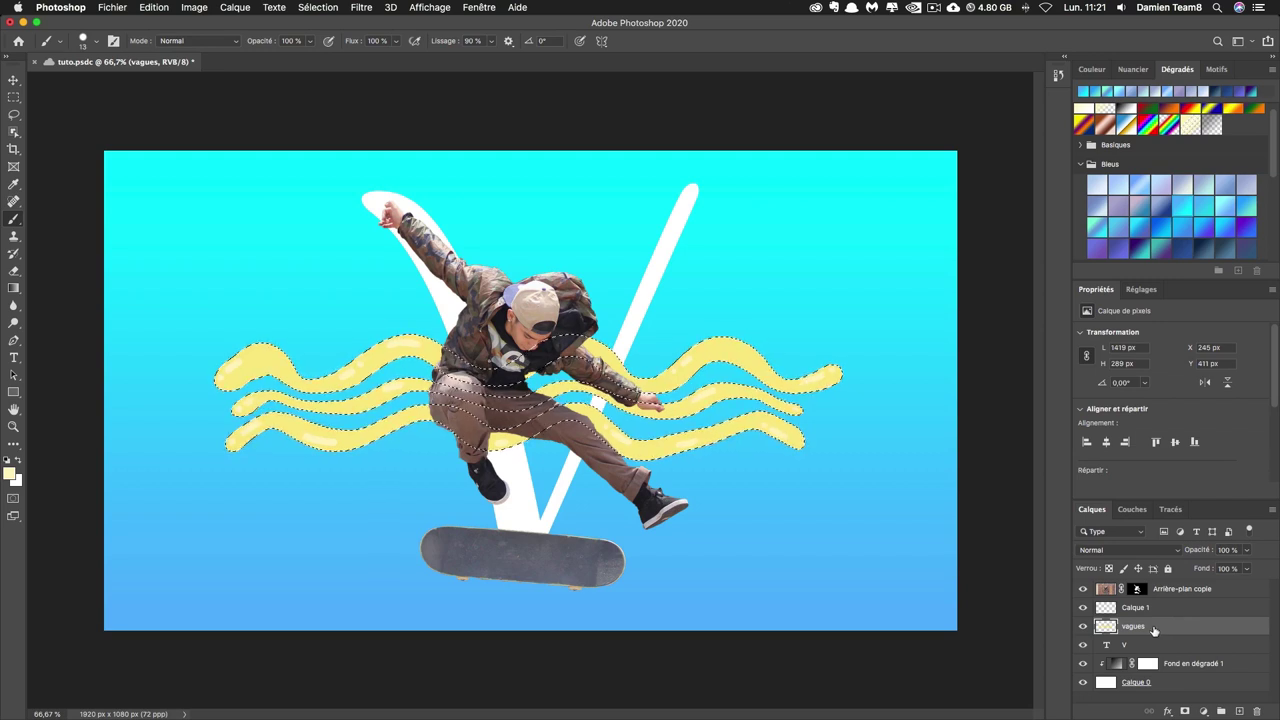
Step: Zoom in and toggle Calque 1 off and on to compare the waves with and without highlights
{"action": "key", "text": "ctrl+plus"}
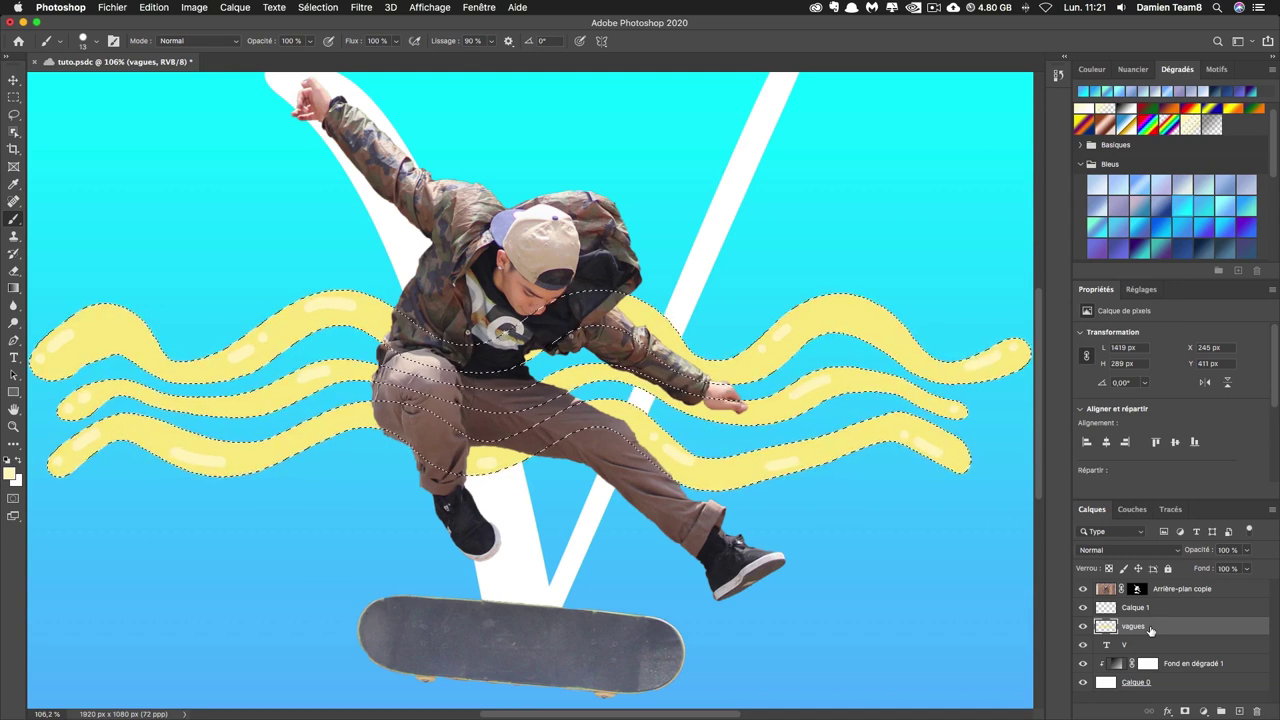
{"action": "left_click", "coordinate": [1082, 607]}
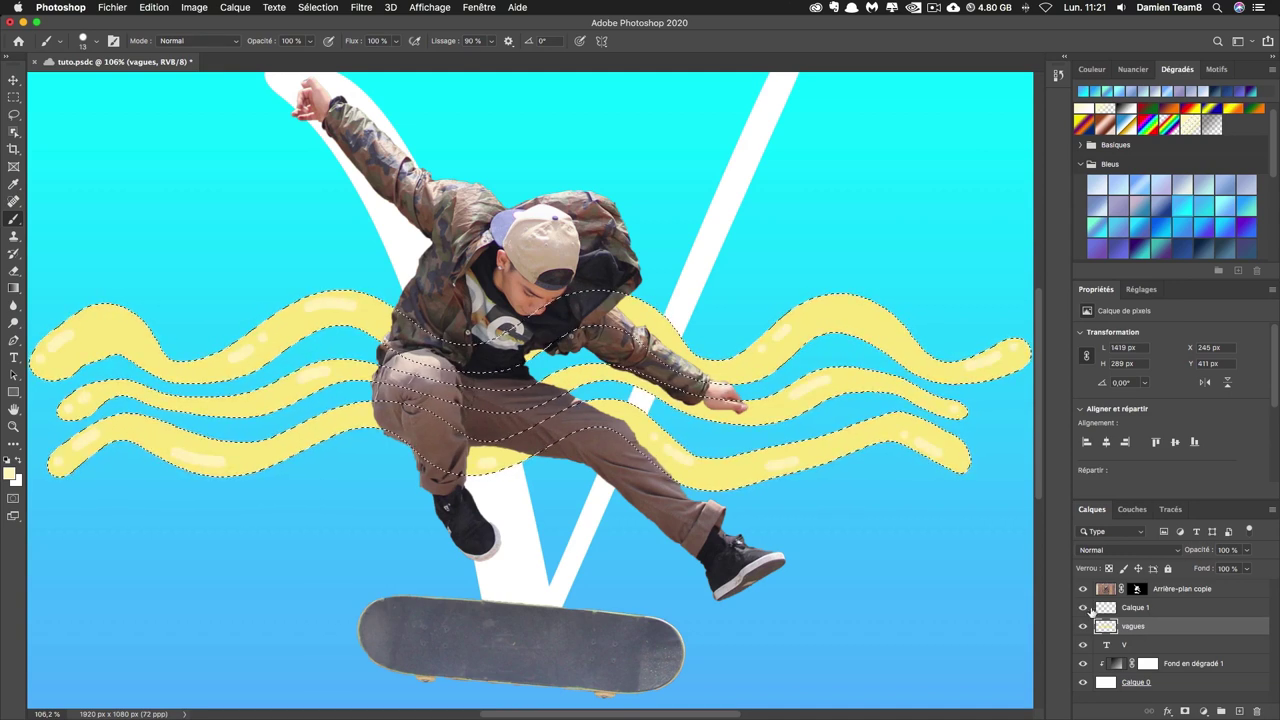
{"action": "left_click", "coordinate": [1105, 607]}
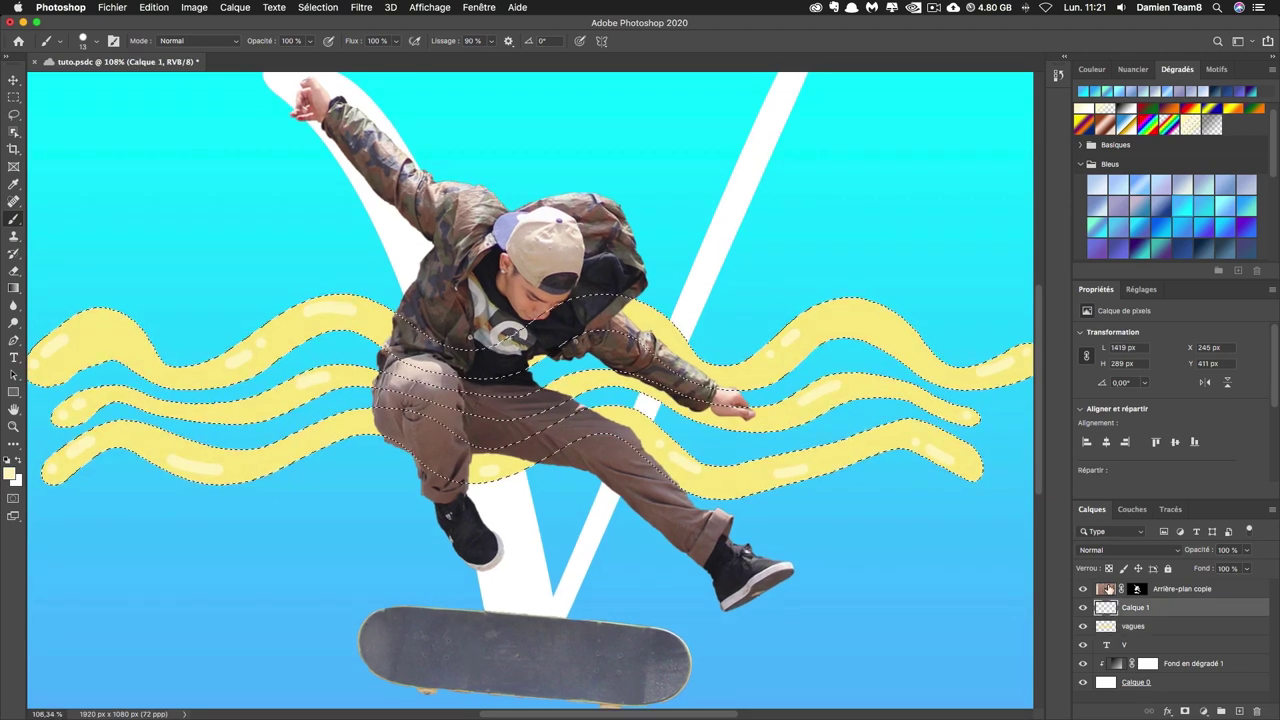
Step: Clear the selection around the waves and fit the whole poster in the window
{"action": "left_click", "coordinate": [1106, 645]}
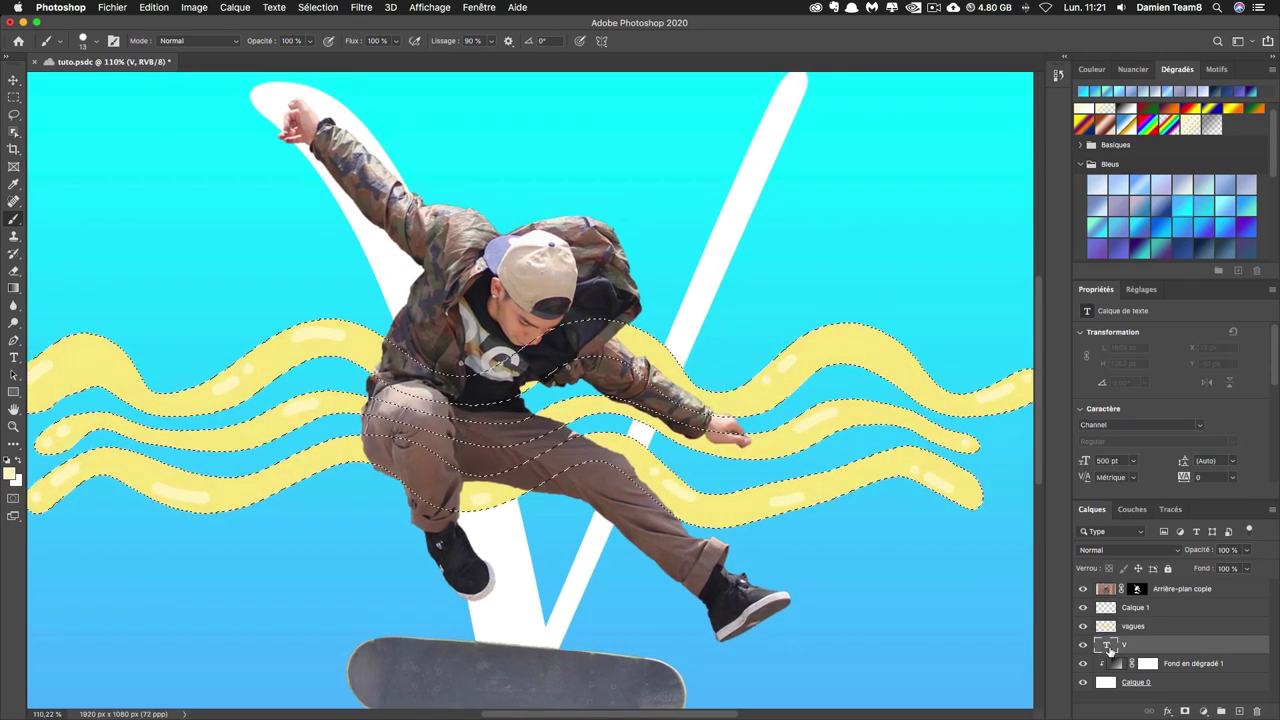
{"action": "key", "text": "ctrl+d"}
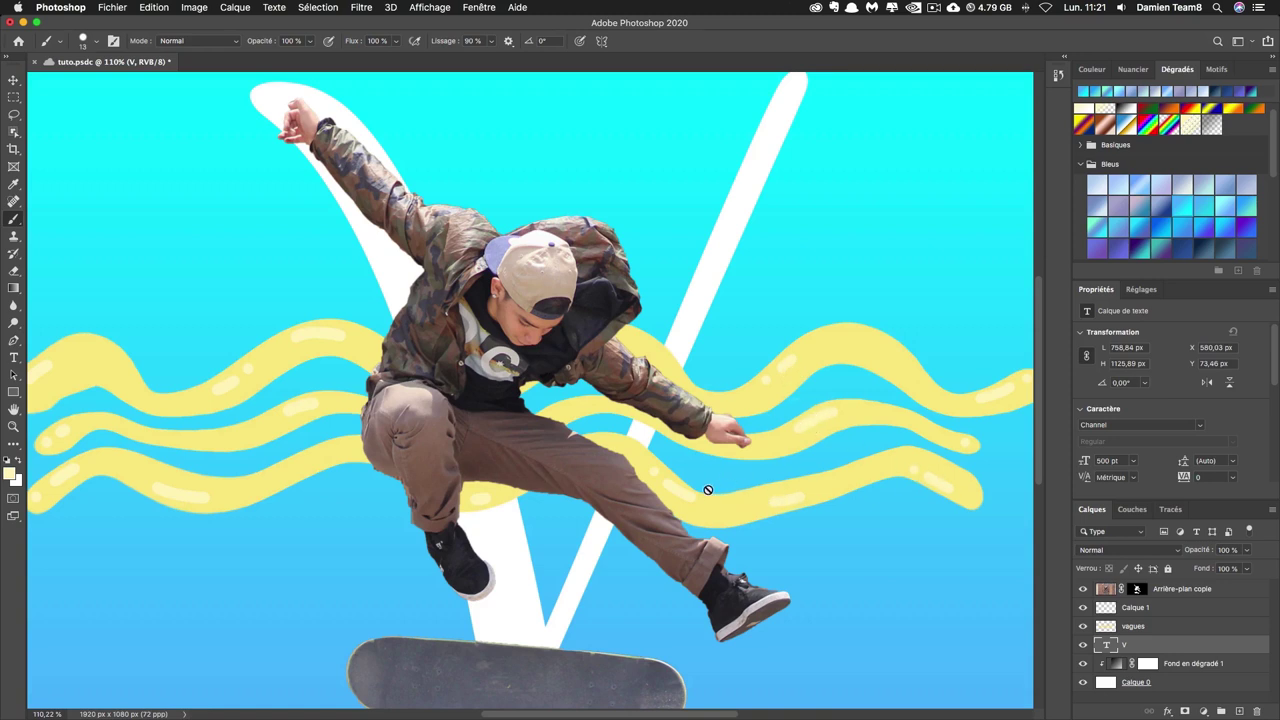
{"action": "left_click", "coordinate": [1165, 634]}
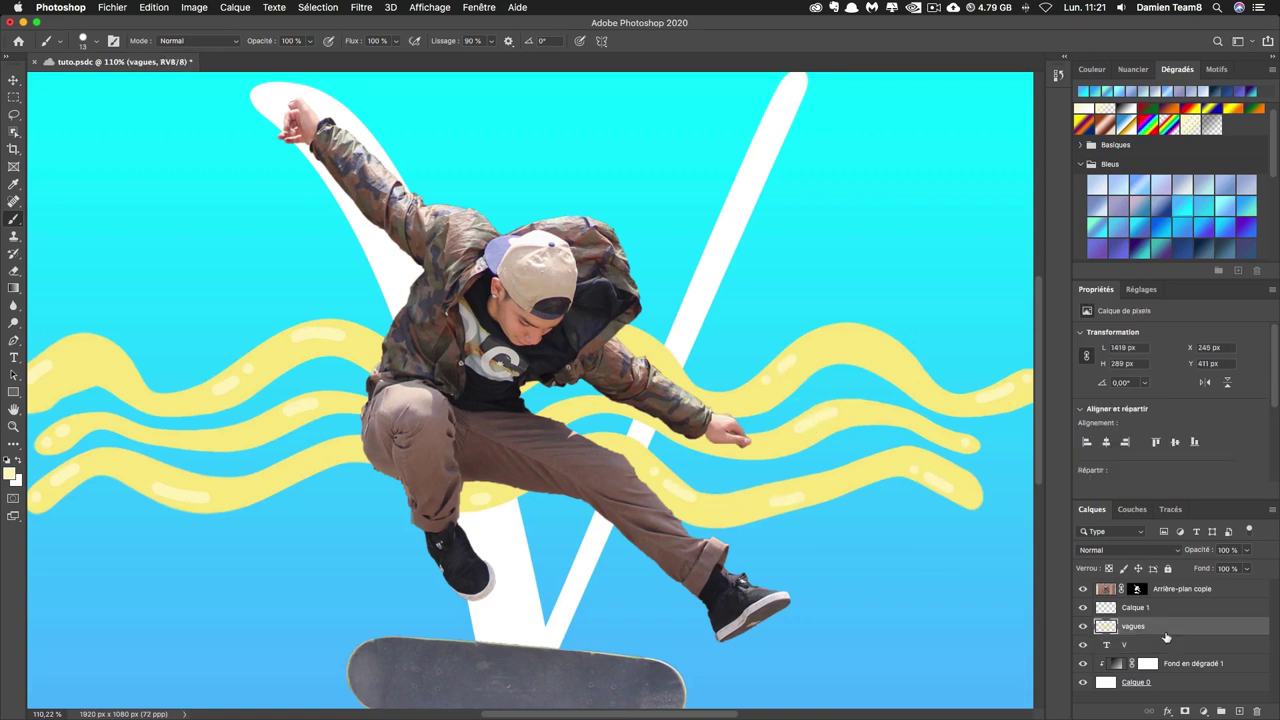
{"action": "key", "text": "ctrl+0"}
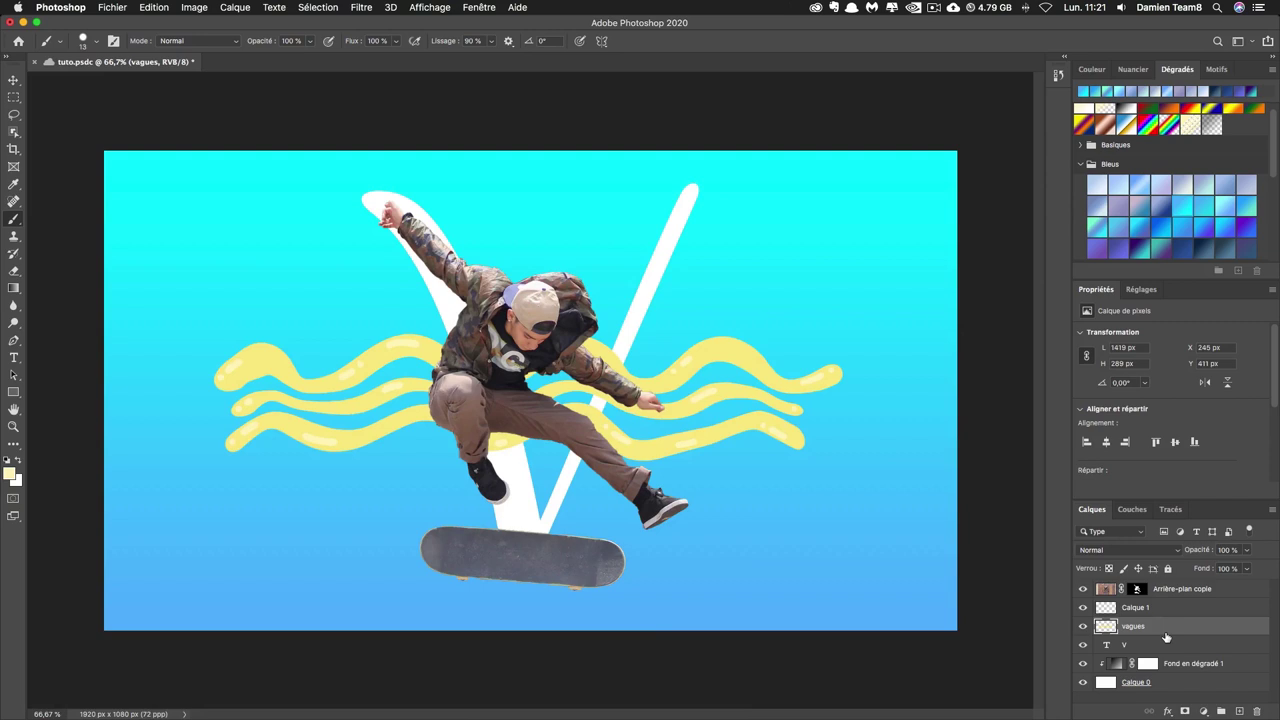
Step: On a new top layer, draw an elliptical selection above the left end of the waves
{"action": "left_click", "coordinate": [1222, 596]}
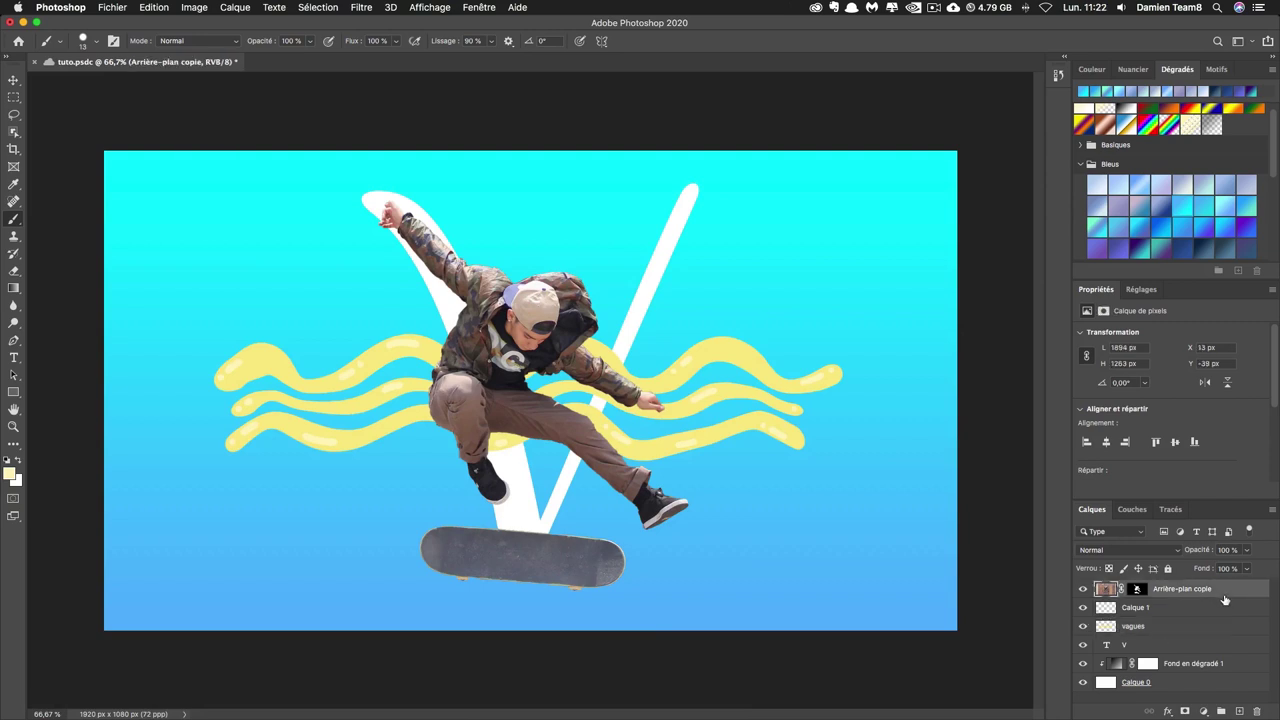
{"action": "left_click", "coordinate": [1237, 711]}
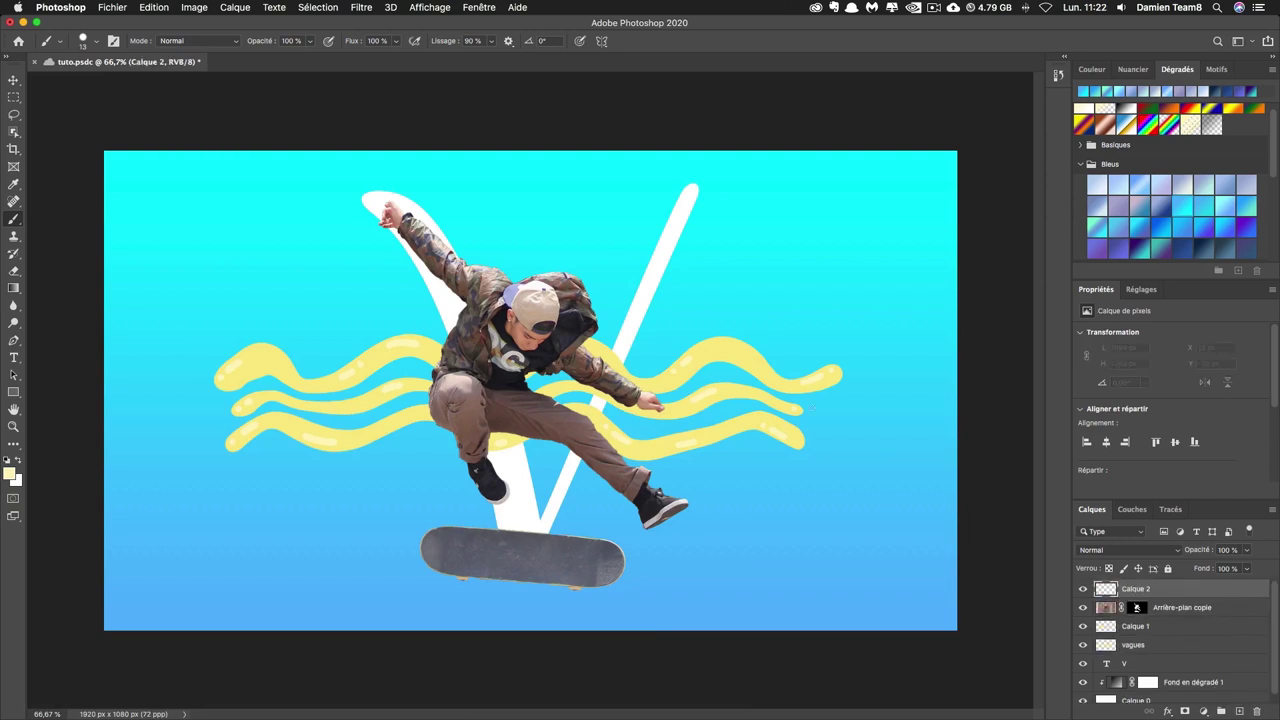
{"action": "left_click", "coordinate": [14, 98]}
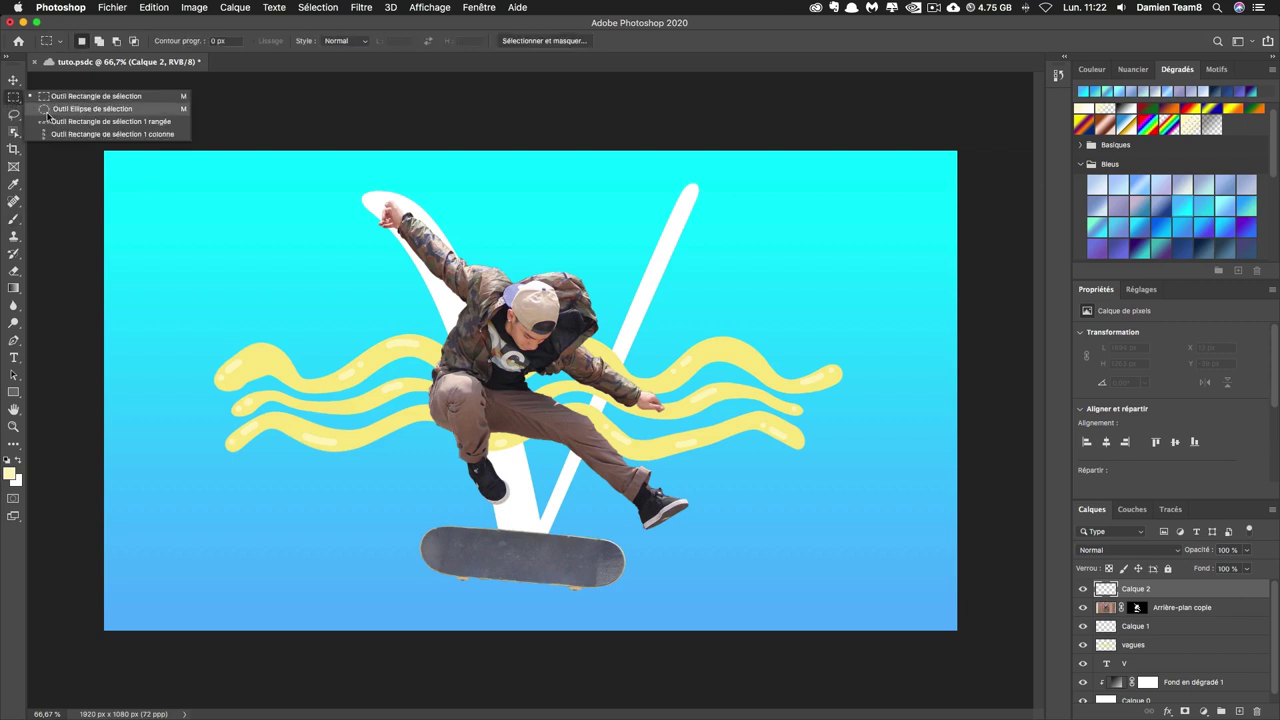
{"action": "left_click", "coordinate": [47, 110]}
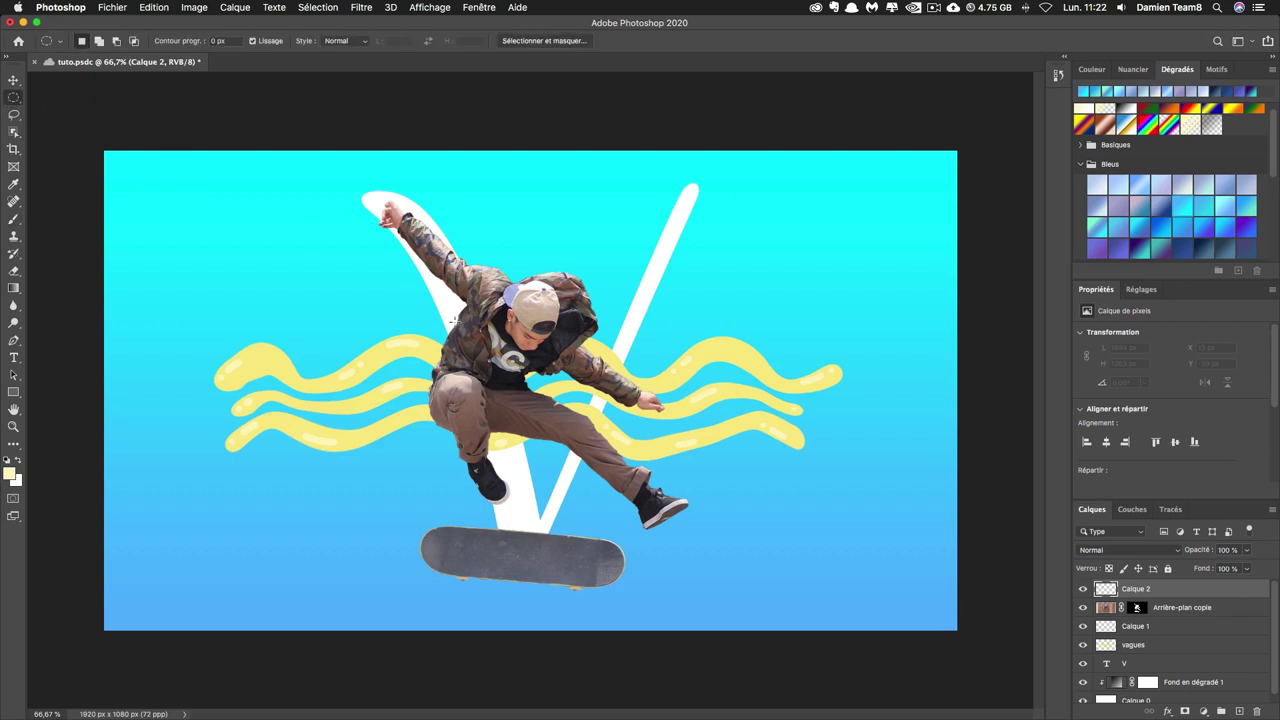
{"action": "left_click_drag", "start_coordinate": [306, 274], "coordinate": [362, 332]}
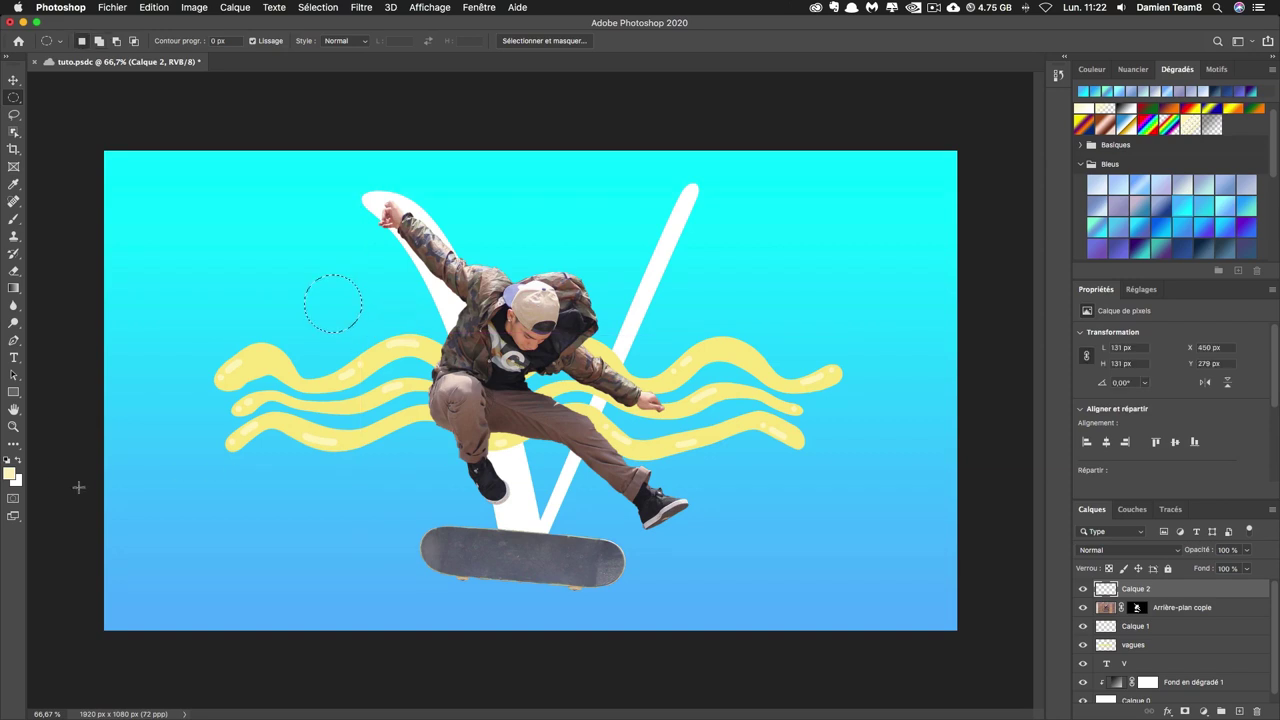
Step: Fill the circle with magenta #f5029b and deselect it
{"action": "left_click", "coordinate": [8, 477]}
{"action": "type", "text": "f"}
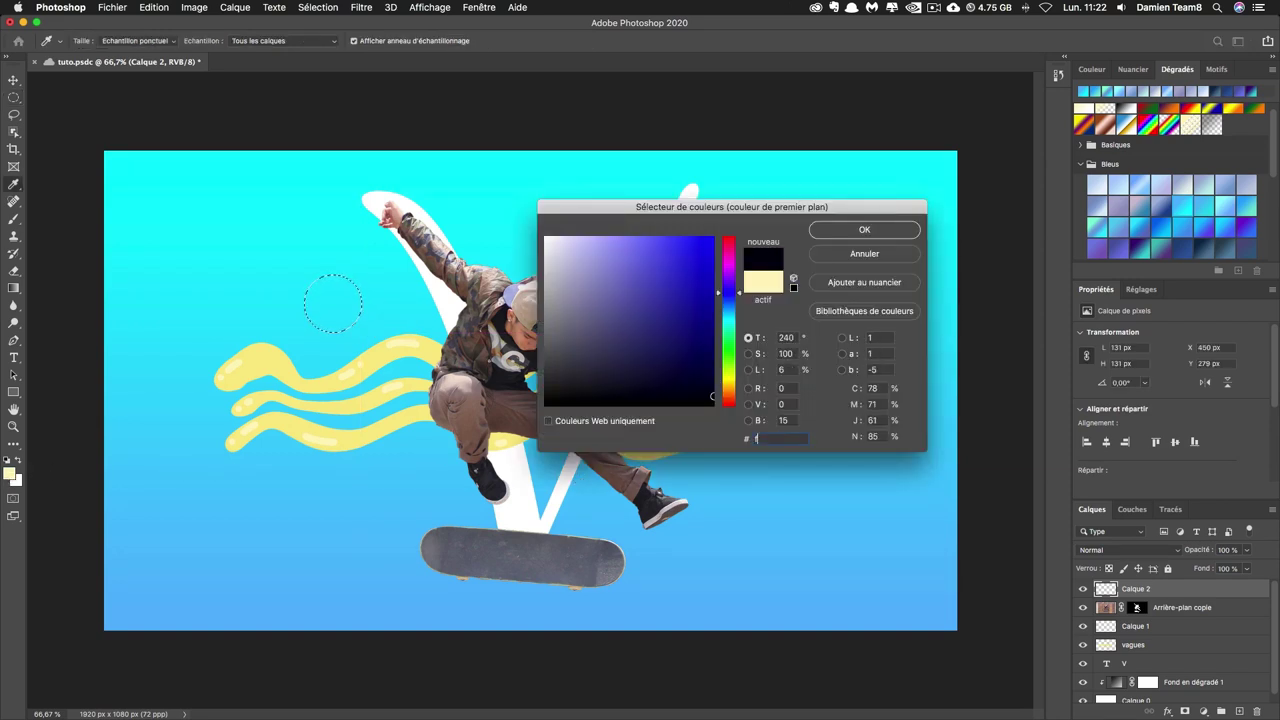
{"action": "type", "text": "5"}
{"action": "type", "text": "02"}
{"action": "type", "text": "9"}
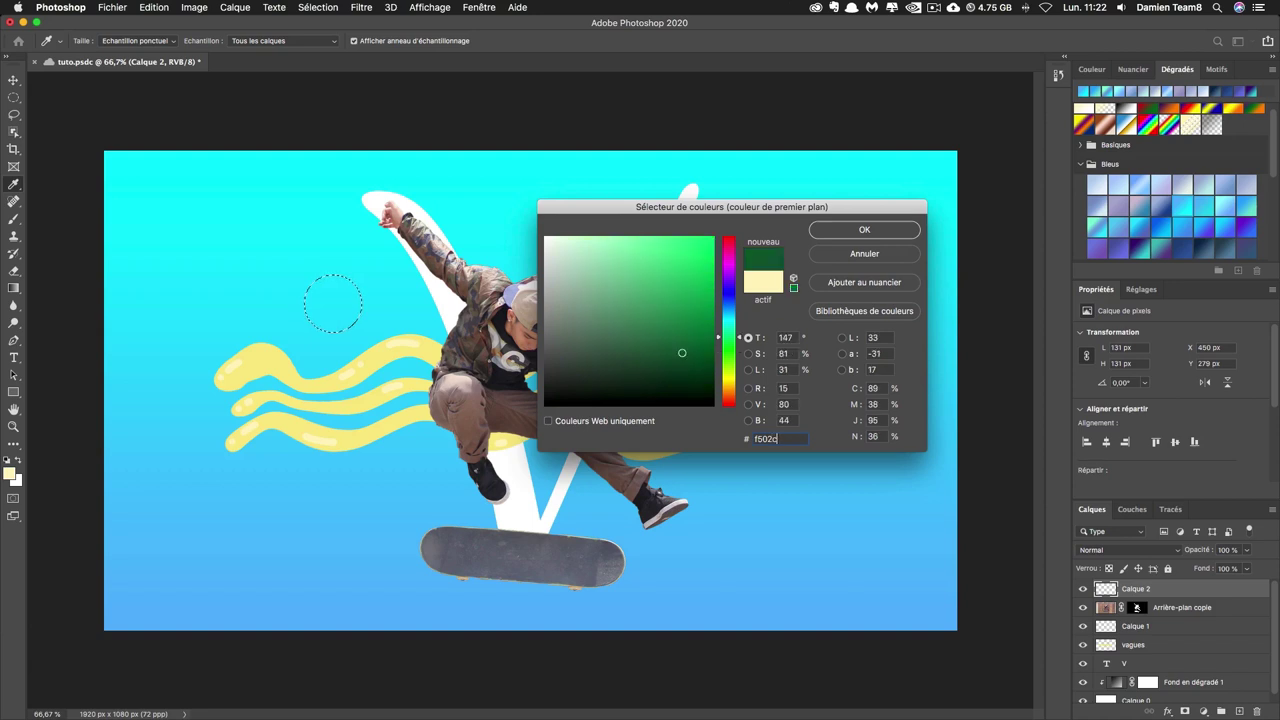
{"action": "type", "text": "b"}
{"action": "key", "text": "Return"}
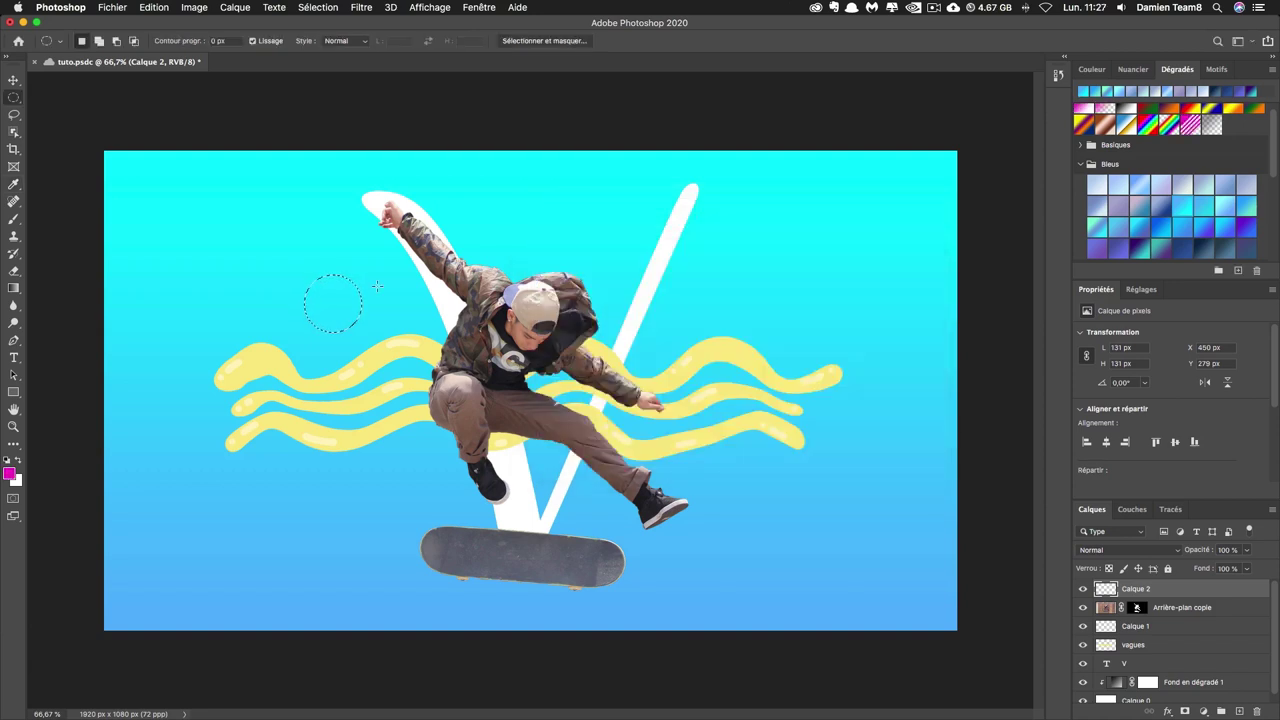
{"action": "key", "text": "shift"}
{"action": "key", "text": "shift+F5"}
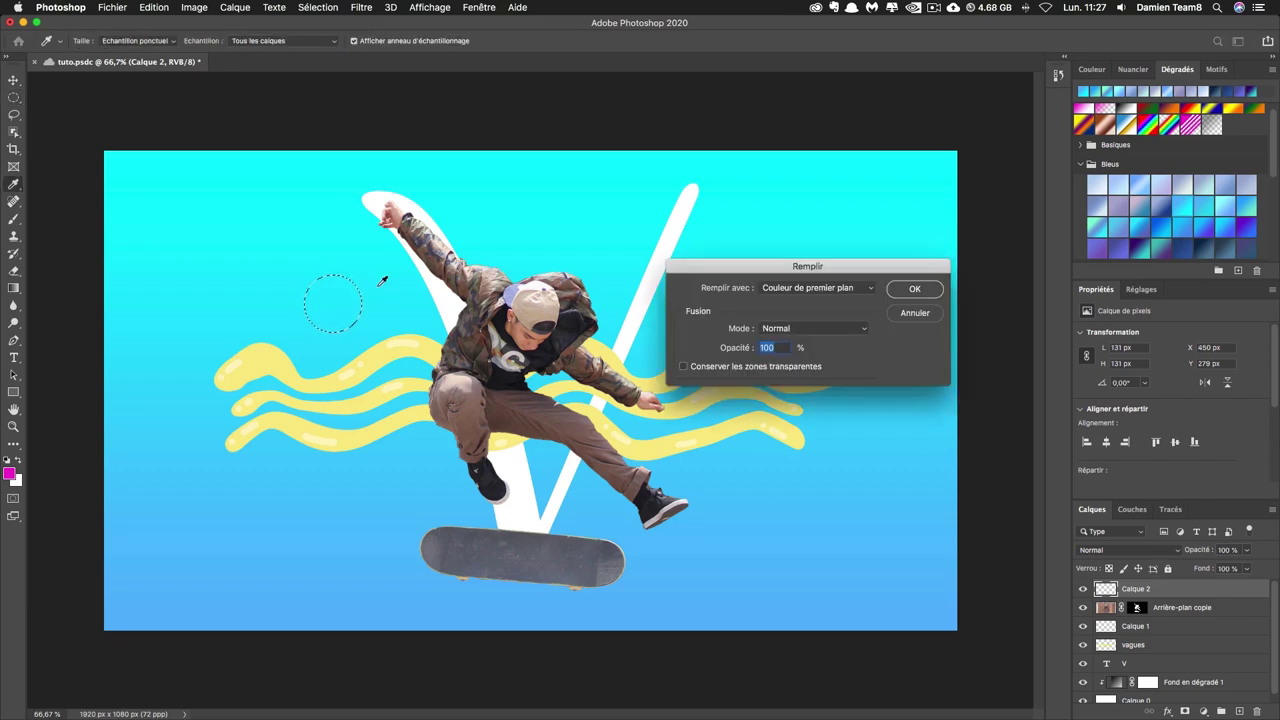
{"action": "key", "text": "Return"}
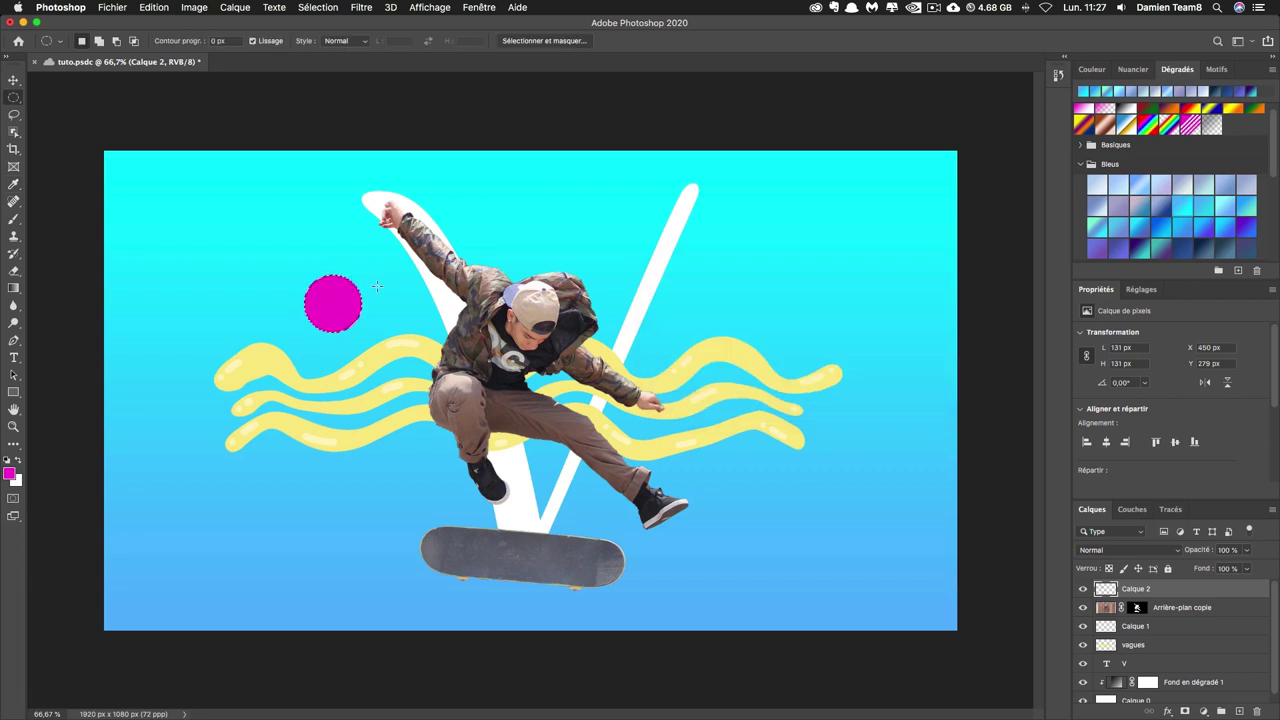
{"action": "key", "text": "ctrl+d"}
Step: Draw an overlapping circle of about 123 px and fill it with yellow sampled from the waves
{"action": "left_click_drag", "start_coordinate": [341, 297], "coordinate": [406, 356]}
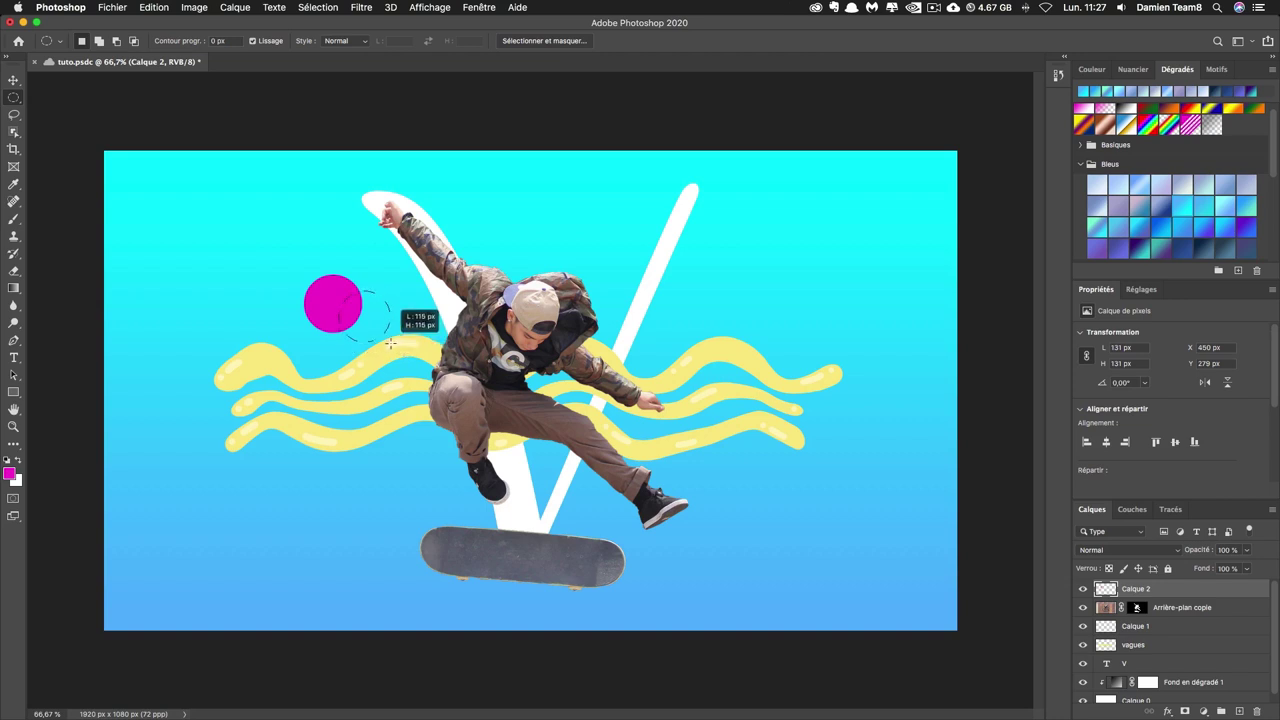
{"action": "left_click_drag", "start_coordinate": [406, 356], "coordinate": [393, 346]}
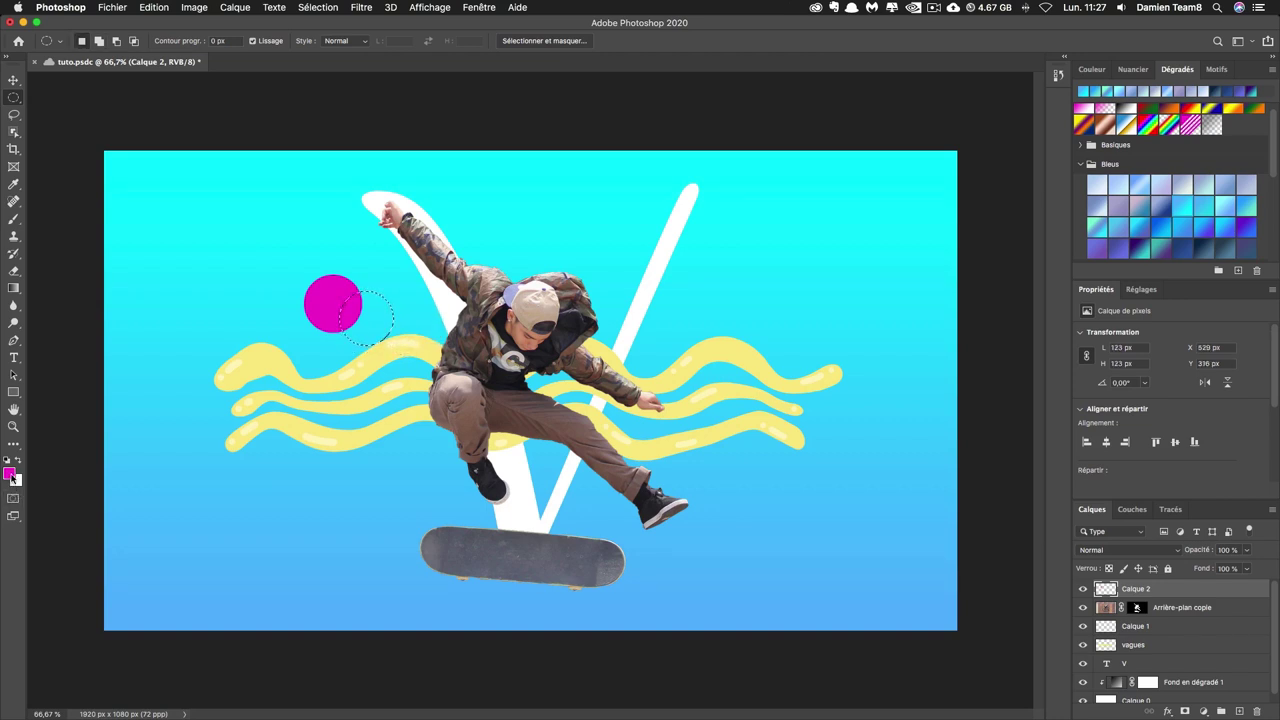
{"action": "left_click", "coordinate": [10, 474]}
{"action": "left_click", "coordinate": [265, 355]}
{"action": "key", "text": "Return"}
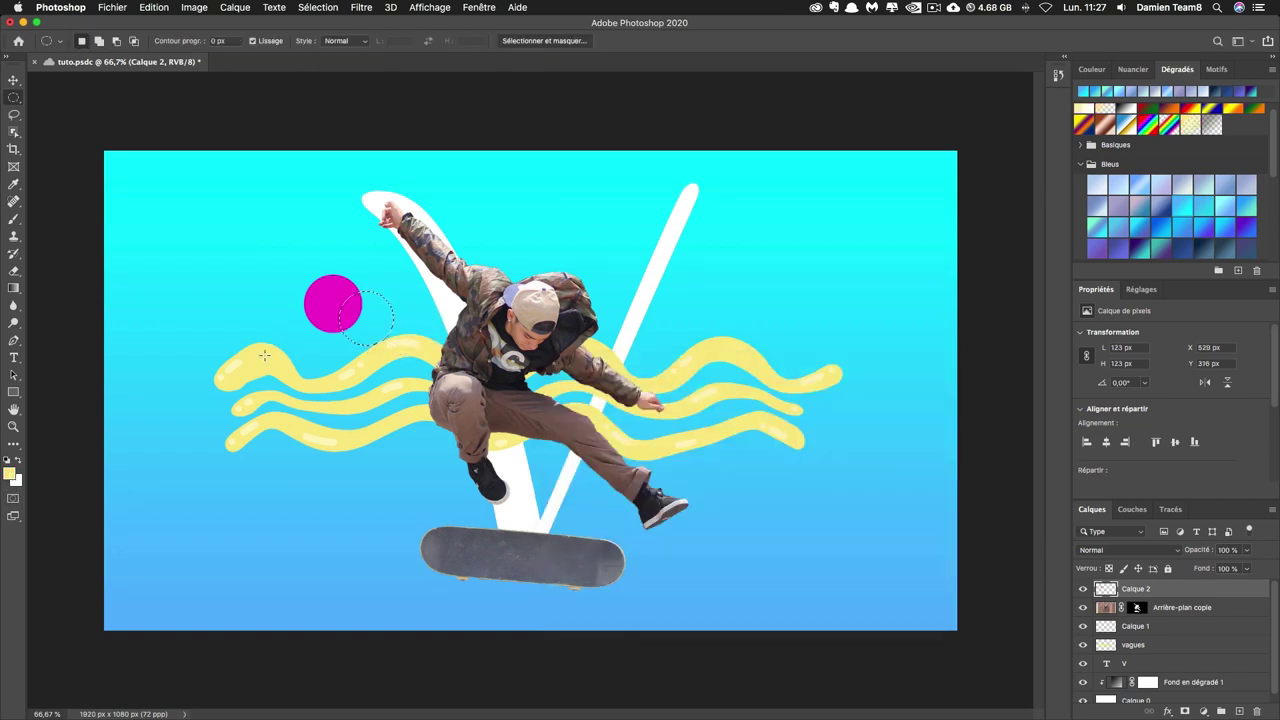
{"action": "key", "text": "shift+BackSpace"}
{"action": "key", "text": "Return"}
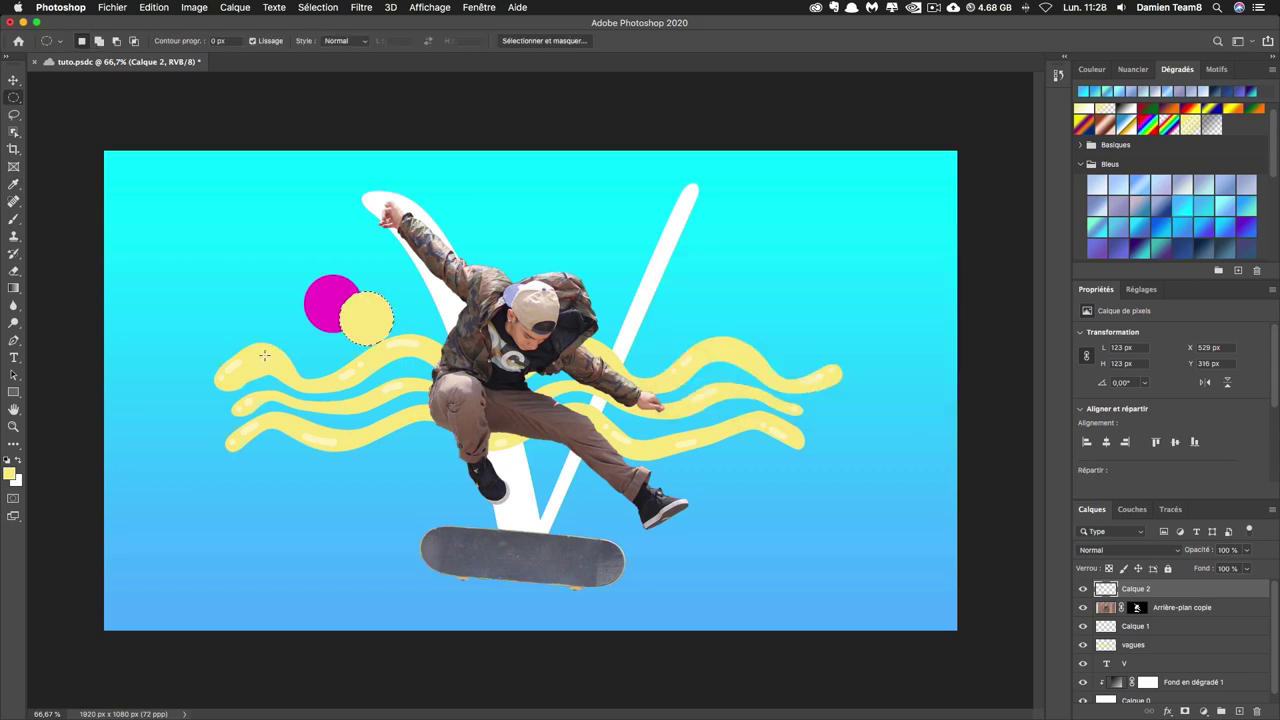
Step: Draw a larger circle below and fill it with white, then deselect
{"action": "left_click_drag", "start_coordinate": [302, 311], "coordinate": [373, 383]}
{"action": "left_click", "coordinate": [19, 461]}
{"action": "key", "text": "shift+BackSpace"}
{"action": "key", "text": "Return"}
{"action": "key", "text": "super+d"}
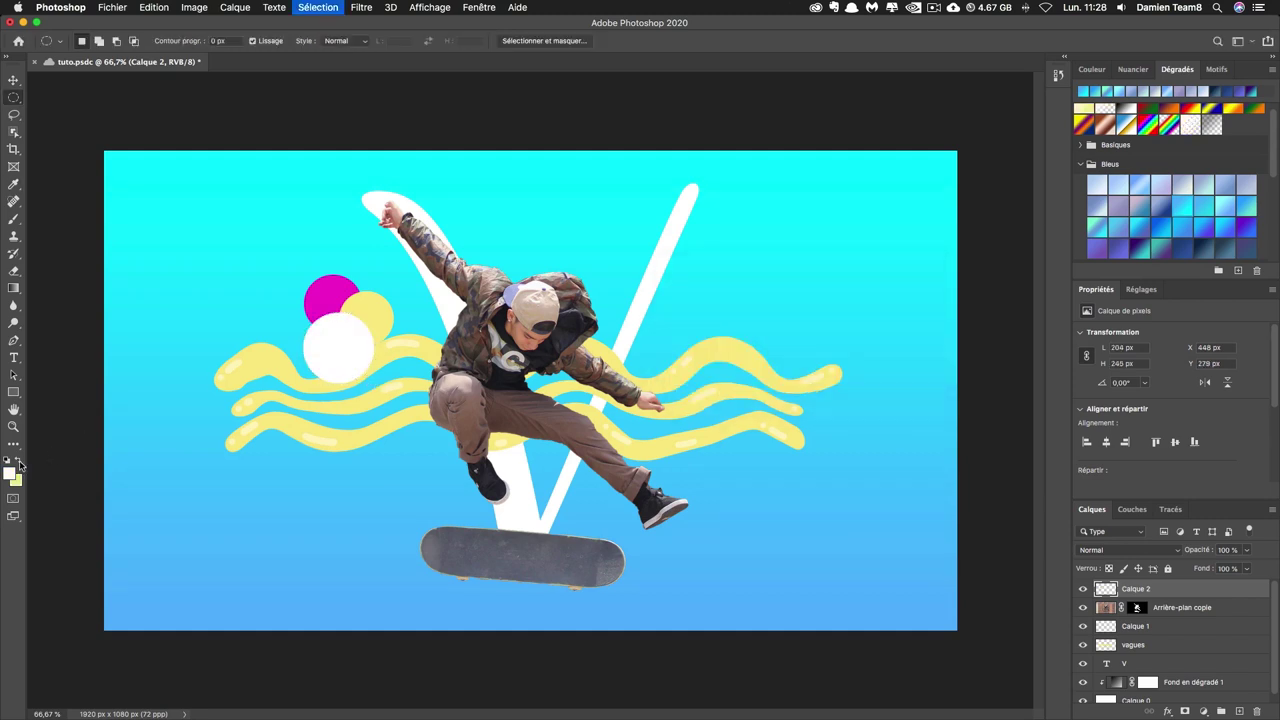
{"action": "left_click", "coordinate": [14, 83]}
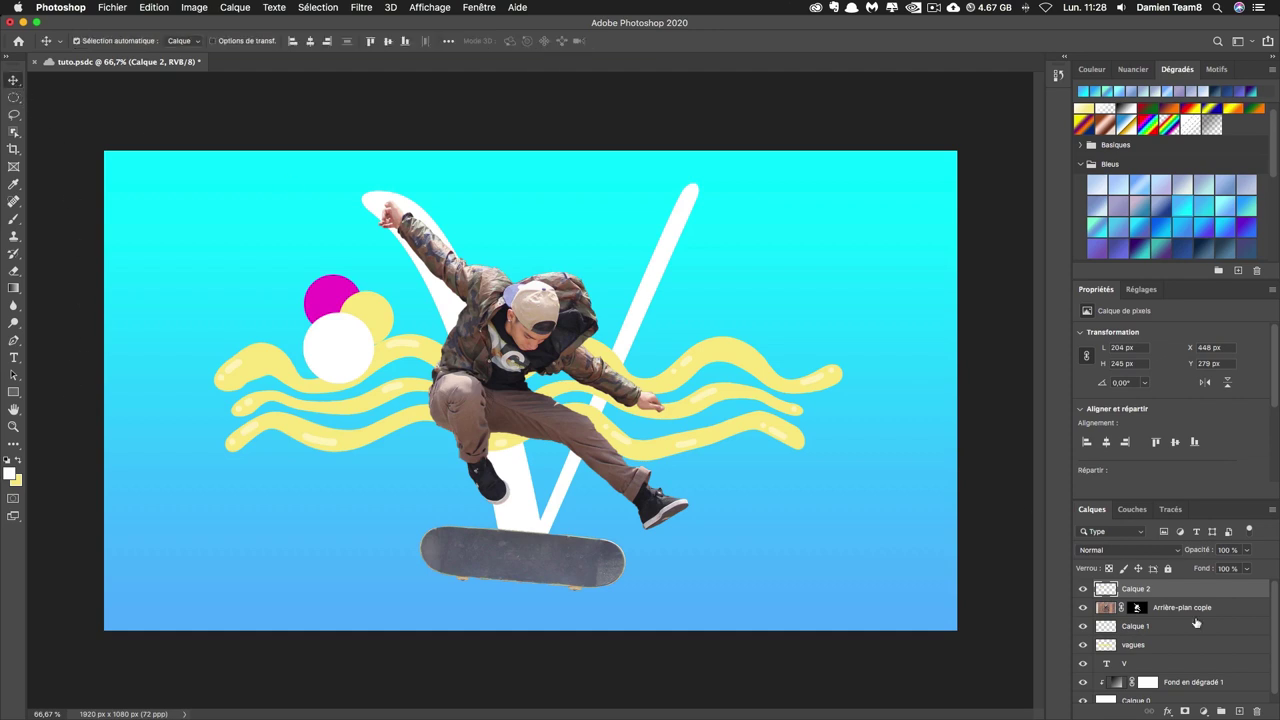
Step: Rename the circles layer to cercles and move it right and down toward the skater
{"action": "double_click", "coordinate": [1136, 589]}
{"action": "type", "text": "cercles"}
{"action": "key", "text": "Return"}
{"action": "left_click_drag", "start_coordinate": [379, 317], "coordinate": [452, 371]}
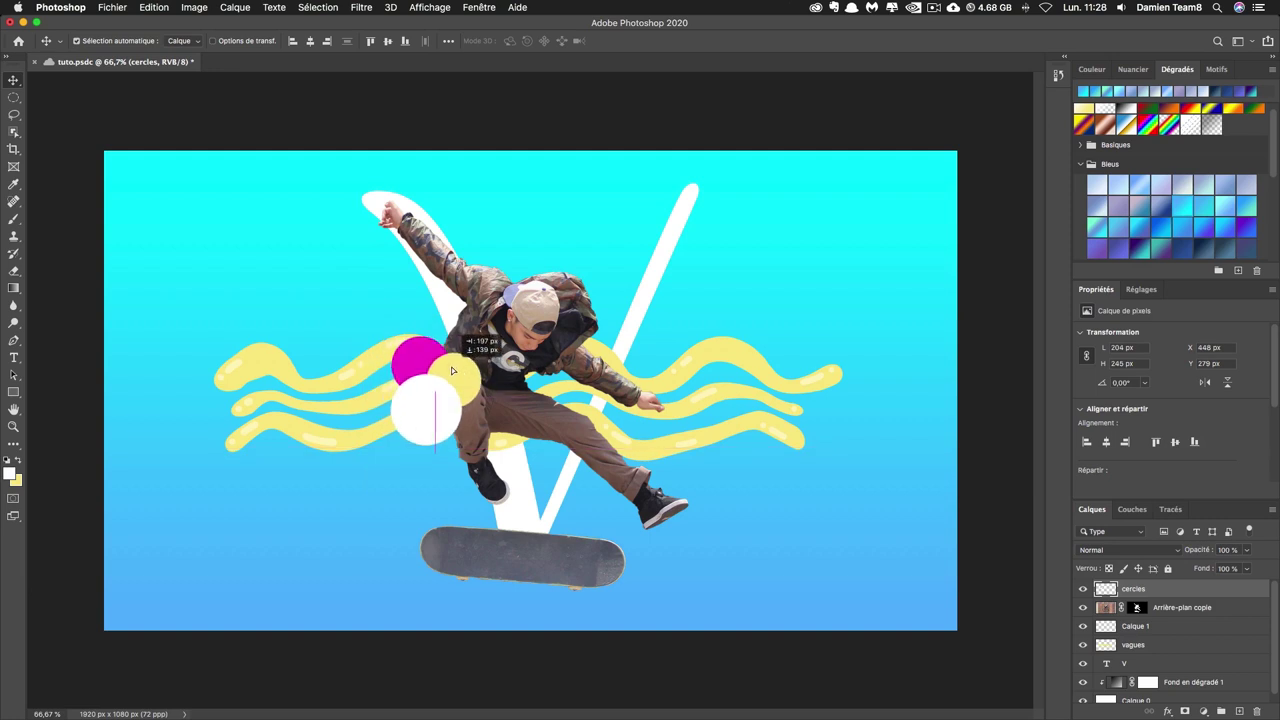
Step: Warp the circles into pinched, blobby shapes
{"action": "key", "text": "ctrl+t"}
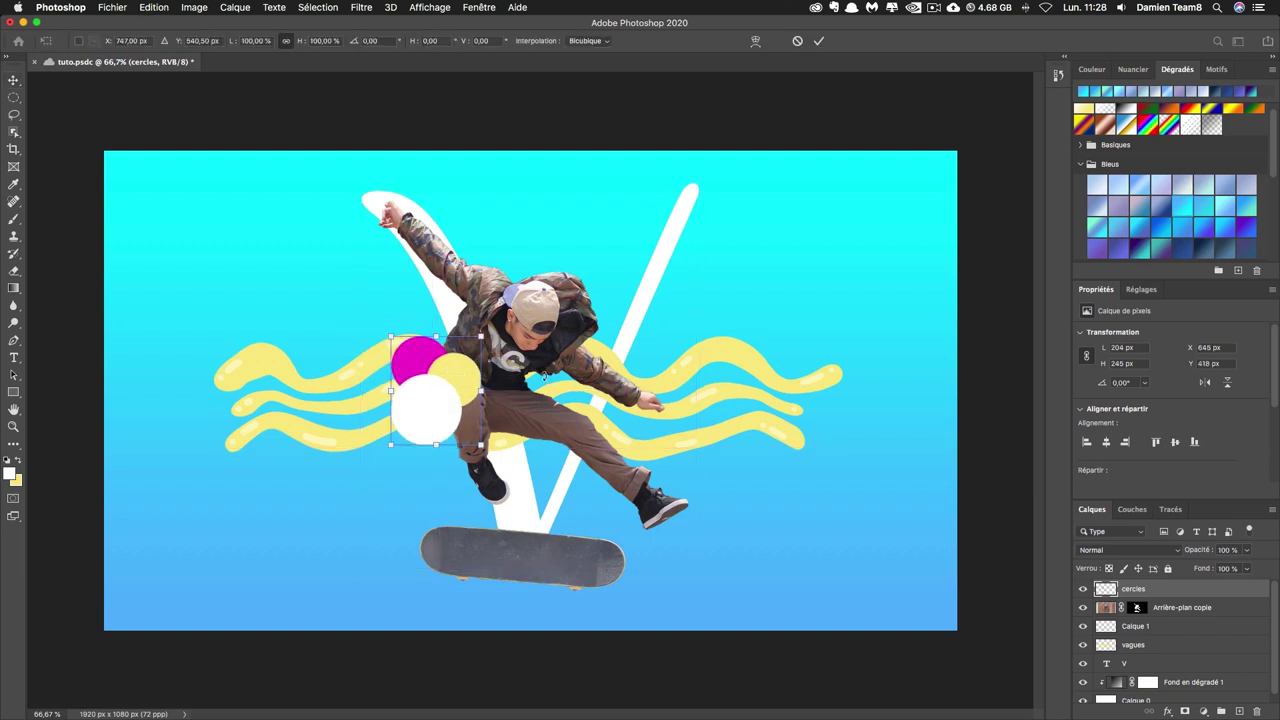
{"action": "right_click", "coordinate": [448, 374]}
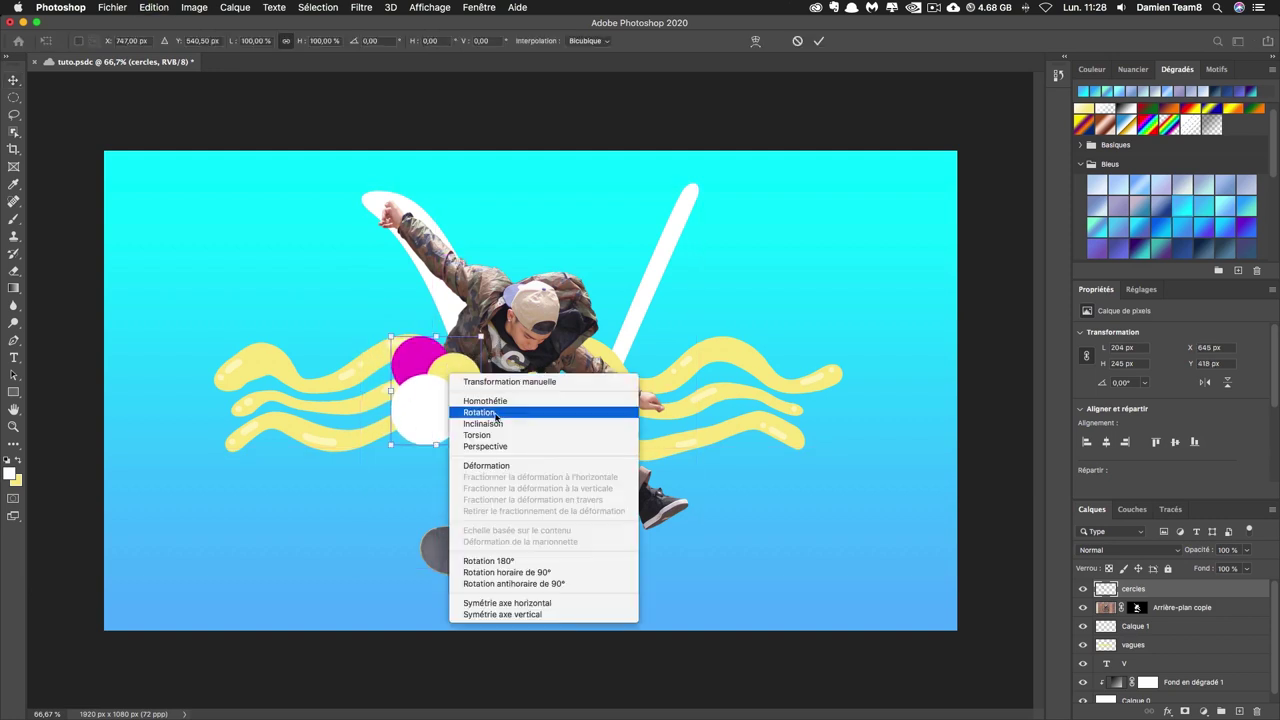
{"action": "left_click", "coordinate": [509, 465]}
{"action": "left_click_drag", "start_coordinate": [432, 384], "coordinate": [459, 379]}
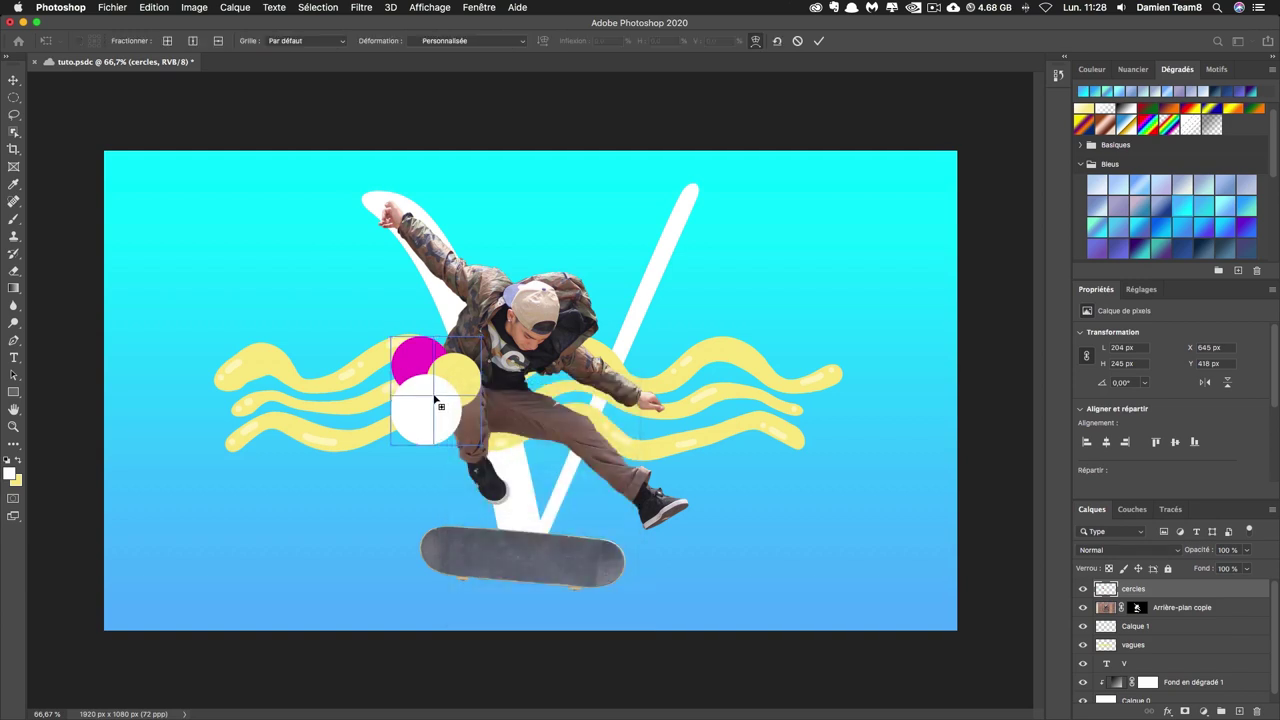
{"action": "left_click", "coordinate": [426, 407]}
{"action": "key", "text": "super+z"}
{"action": "left_click", "coordinate": [426, 407]}
{"action": "key", "text": "super+z"}
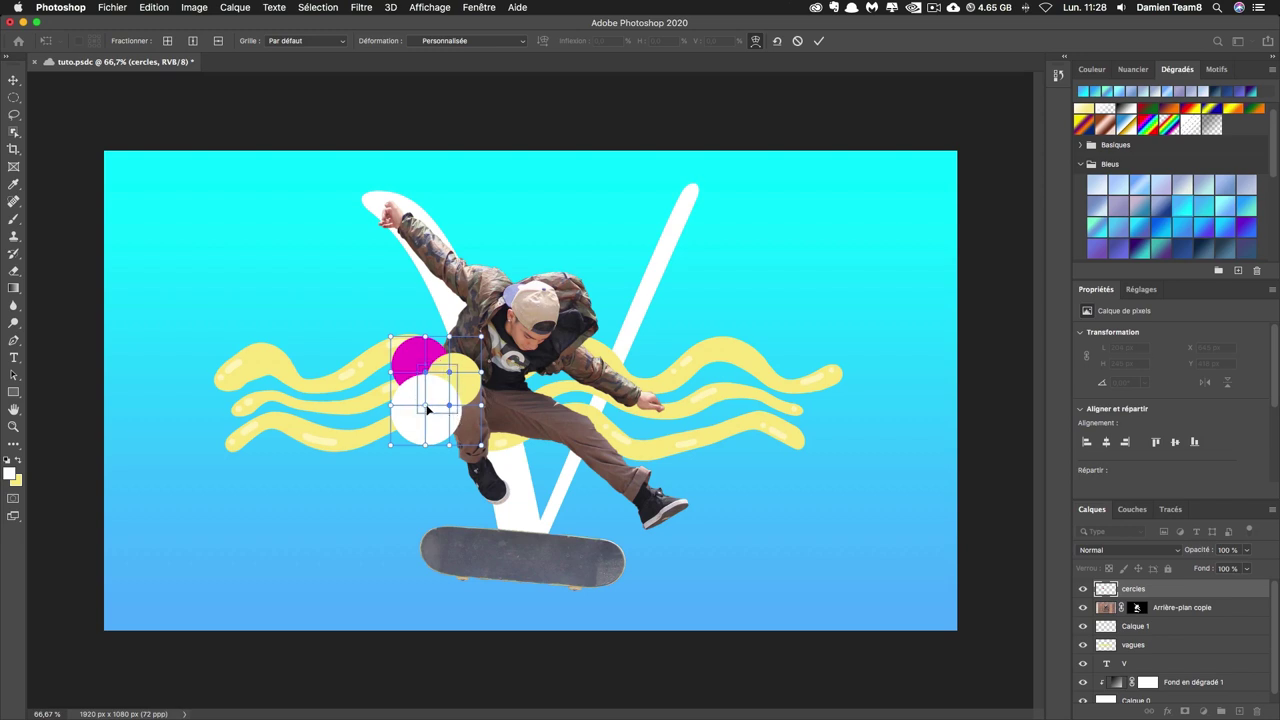
{"action": "left_click_drag", "start_coordinate": [427, 407], "coordinate": [437, 391]}
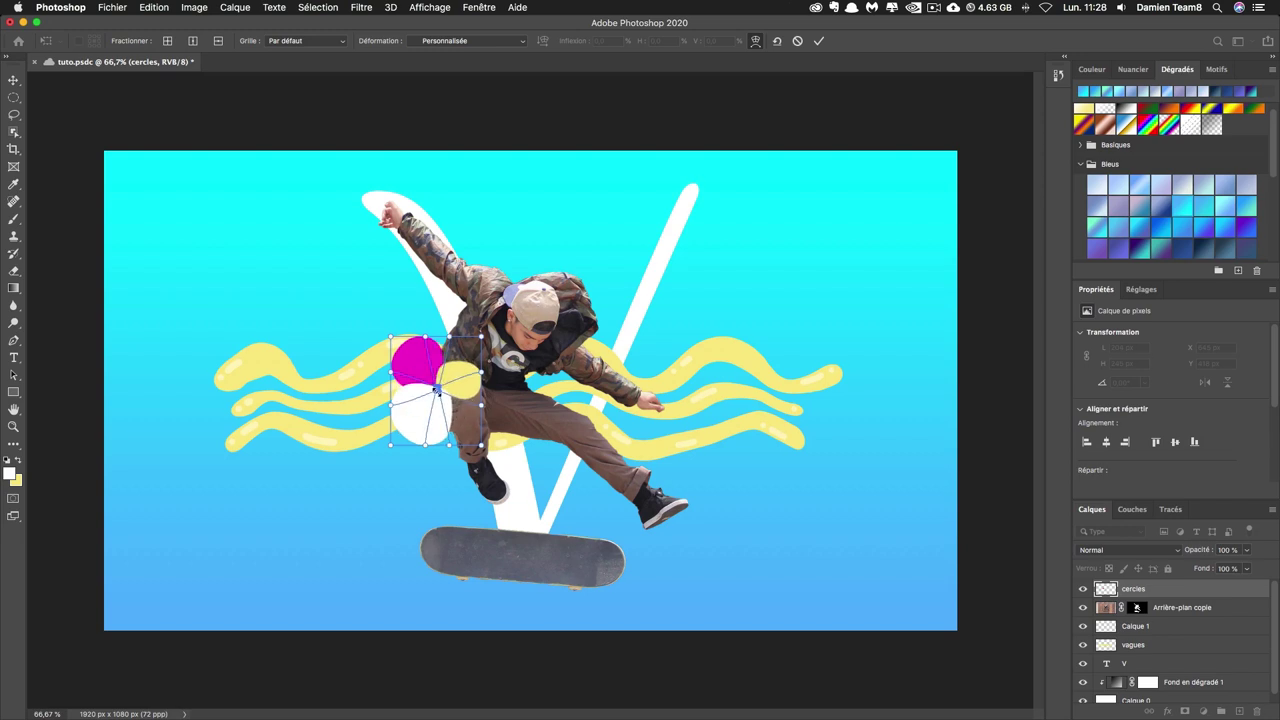
{"action": "key", "text": "Escape"}
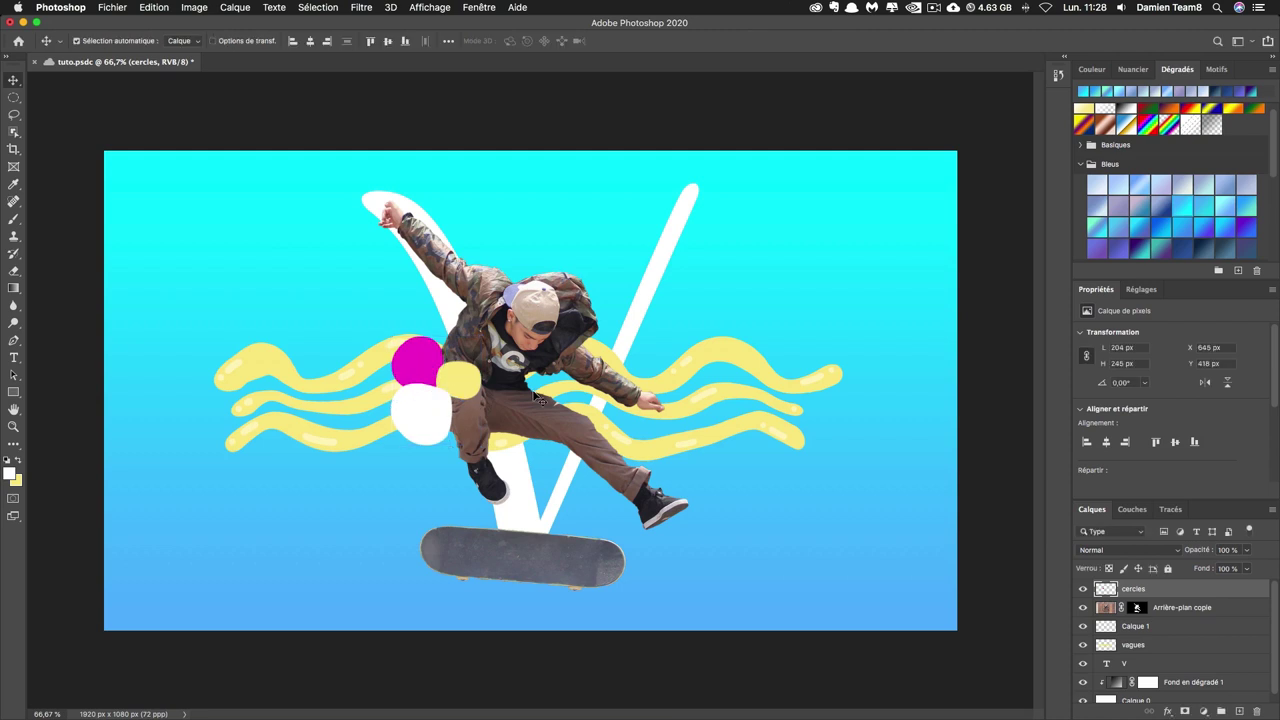
Step: Shrink the circles slightly and reposition them beside the skater's chest
{"action": "key", "text": "ctrl+t"}
{"action": "left_click_drag", "start_coordinate": [481, 445], "coordinate": [463, 425]}
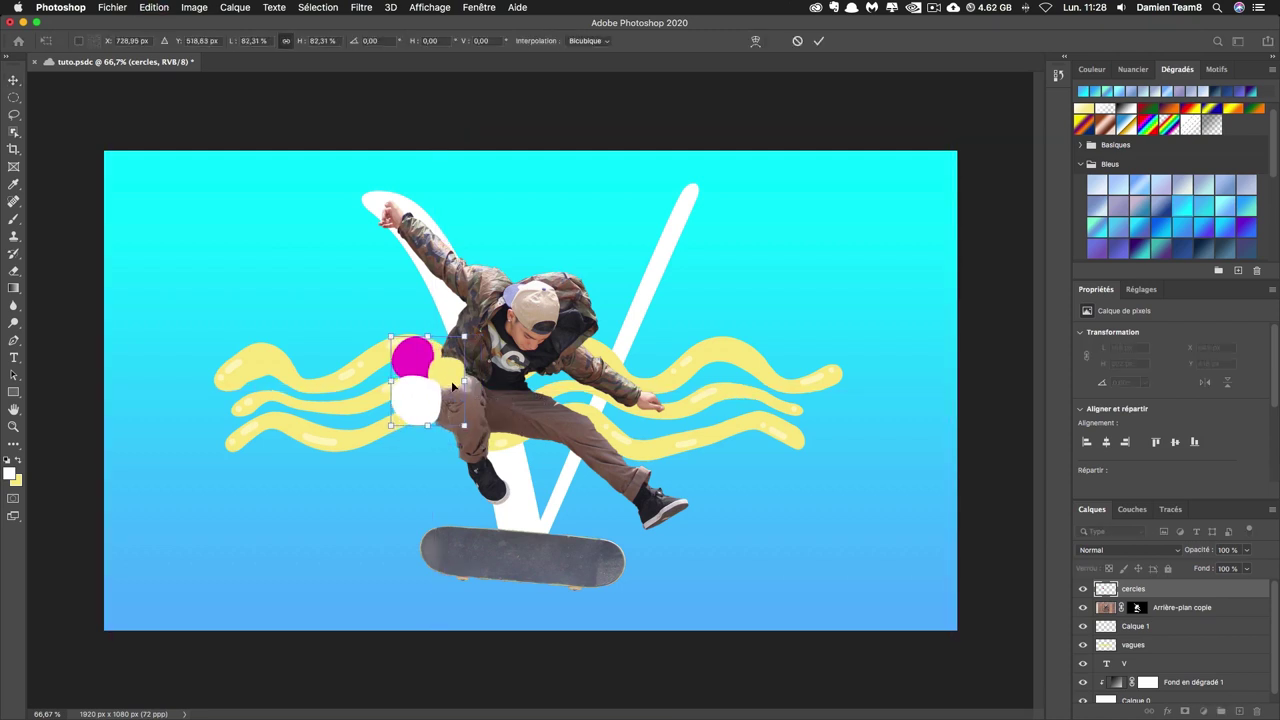
{"action": "key", "text": "Return"}
{"action": "mouse_move", "coordinate": [440, 373]}
{"action": "left_mouse_down"}
{"action": "mouse_move", "coordinate": [456, 384]}
{"action": "mouse_move", "coordinate": [456, 366]}
{"action": "left_mouse_up"}
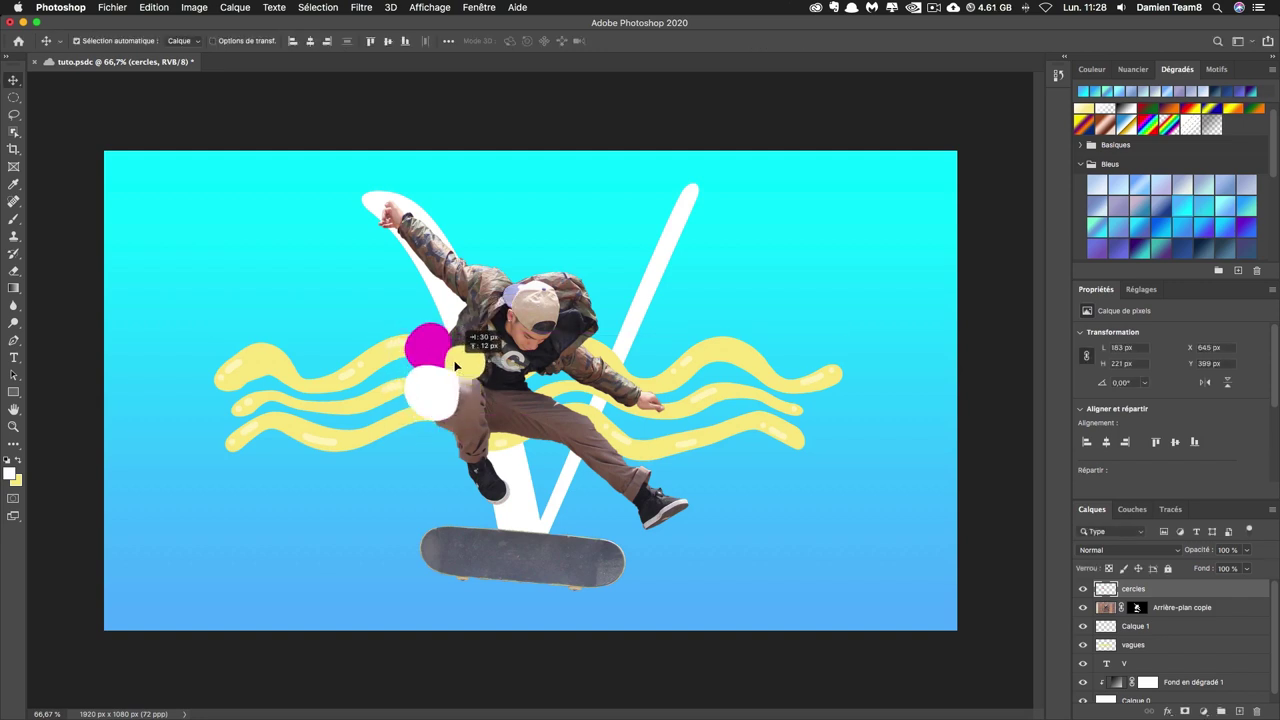
{"action": "left_click_drag", "start_coordinate": [456, 366], "coordinate": [456, 359]}
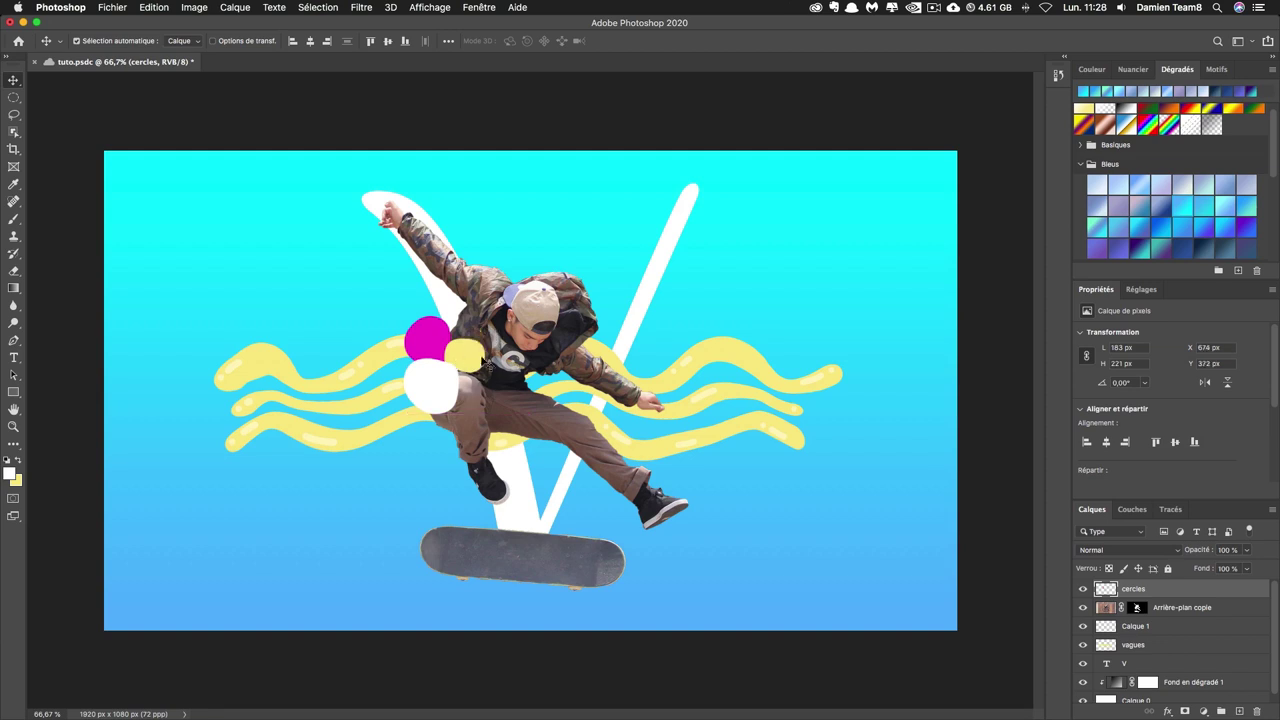
Step: Nudge the circles down and add a new layer named cercles2 above cercles
{"action": "key", "text": "Down"}
{"action": "key", "text": "Down"}
{"action": "key", "text": "Down"}
{"action": "key", "text": "Down"}
{"action": "key", "text": "Down"}
{"action": "key", "text": "Down"}
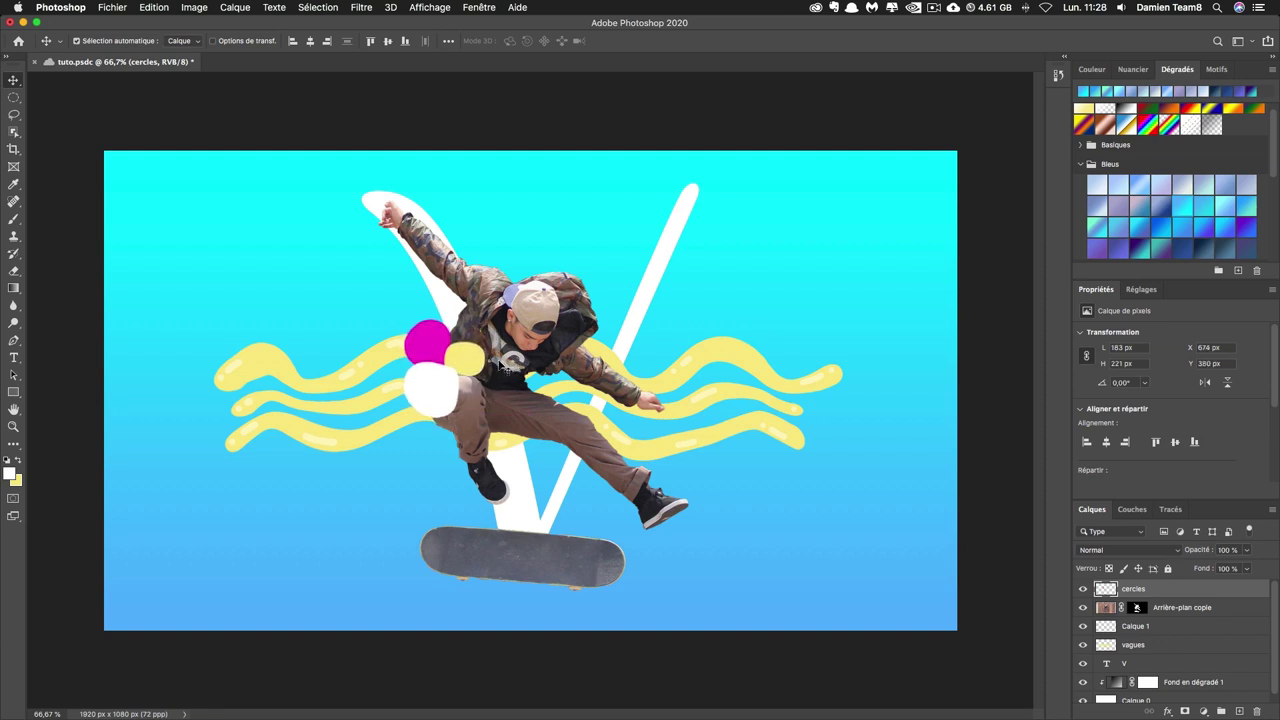
{"action": "key", "text": "Down"}
{"action": "key", "text": "Down"}
{"action": "left_click", "coordinate": [1240, 710]}
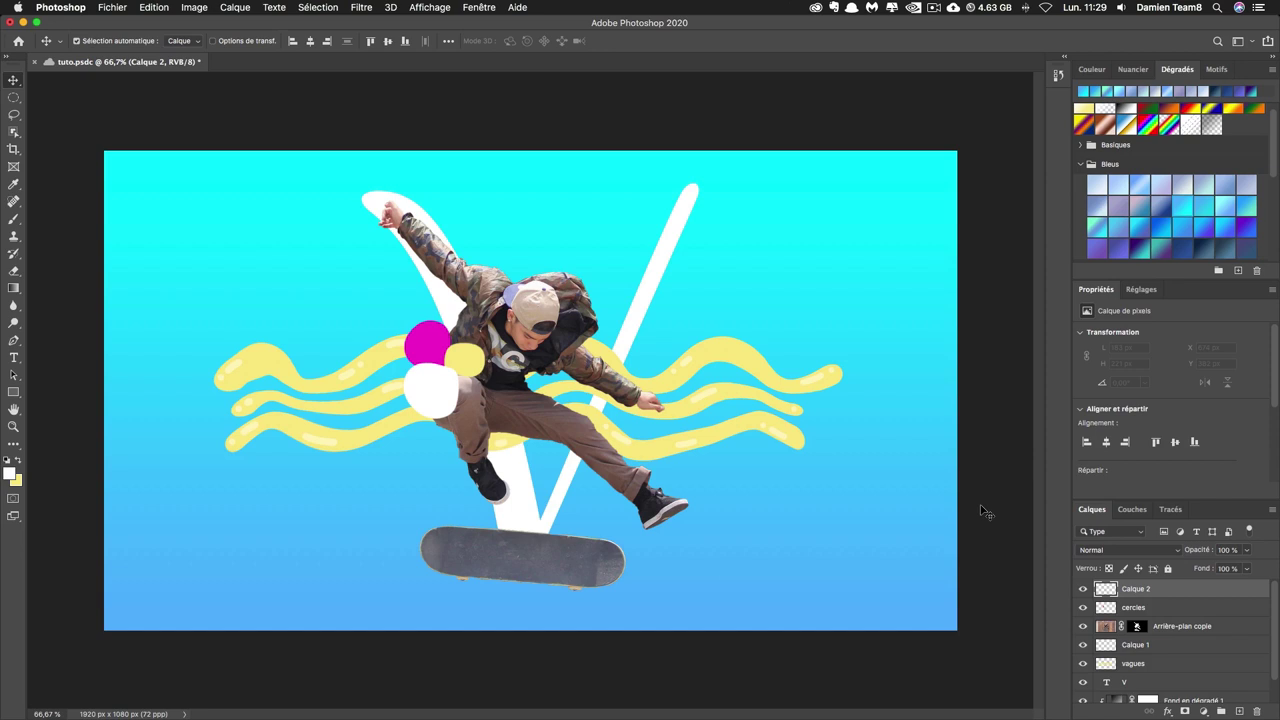
{"action": "left_click", "coordinate": [14, 97]}
{"action": "double_click", "coordinate": [1148, 590]}
{"action": "type", "text": "cercles2"}
{"action": "key", "text": "Return"}
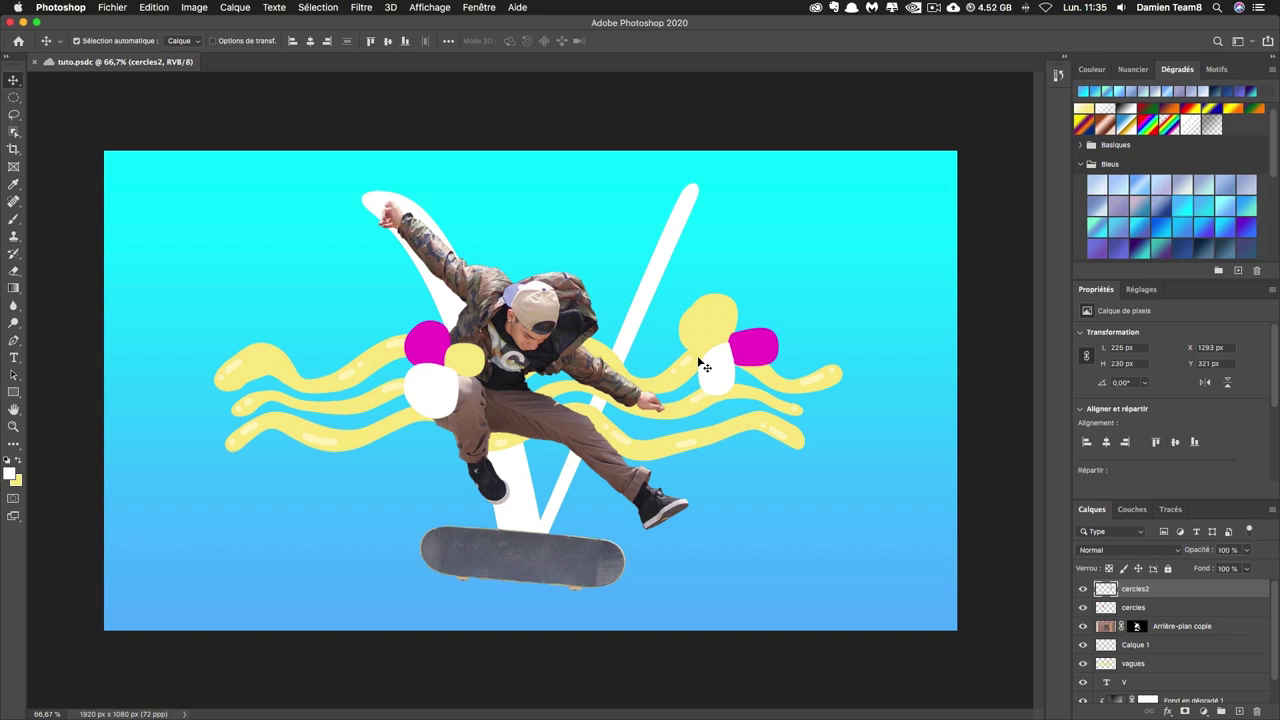
Step: Select the skater photo layer Arrière-plan copie
{"action": "scroll", "coordinate": [1160, 628], "scroll_direction": "down", "scroll_amount": 2}
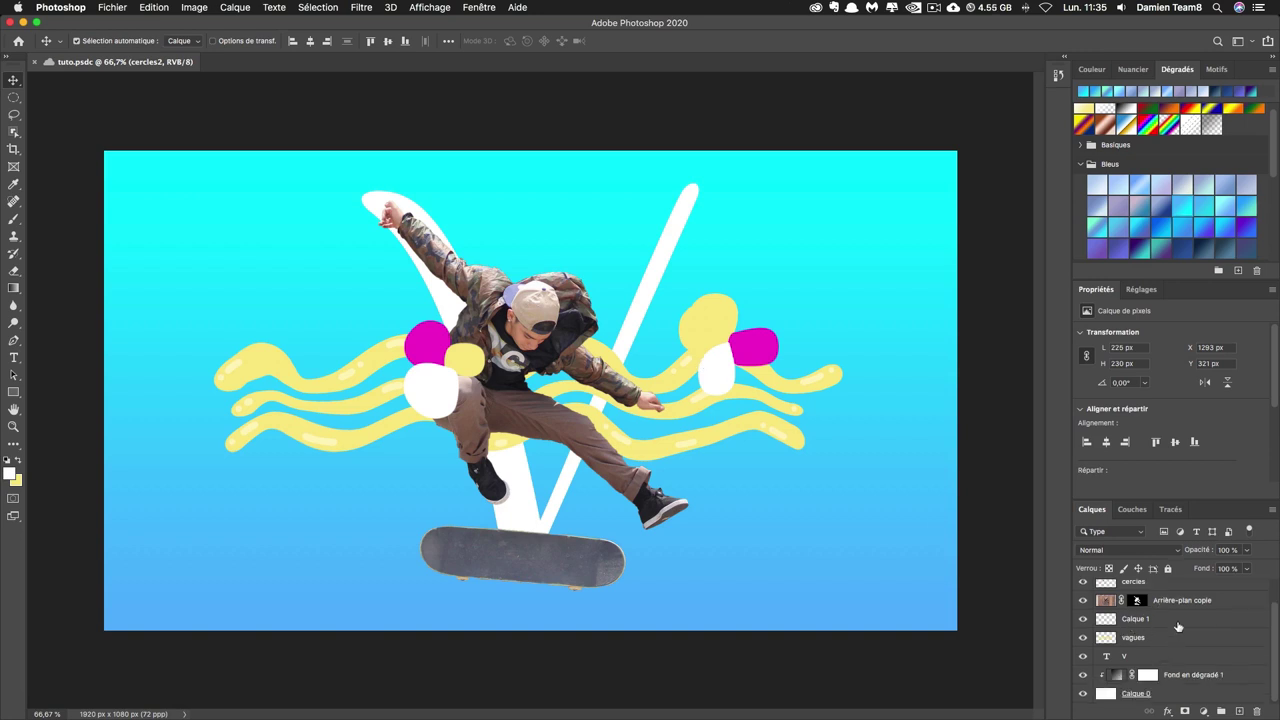
{"action": "left_click", "coordinate": [1200, 603]}
{"action": "scroll", "coordinate": [1207, 628], "scroll_direction": "up", "scroll_amount": 2}
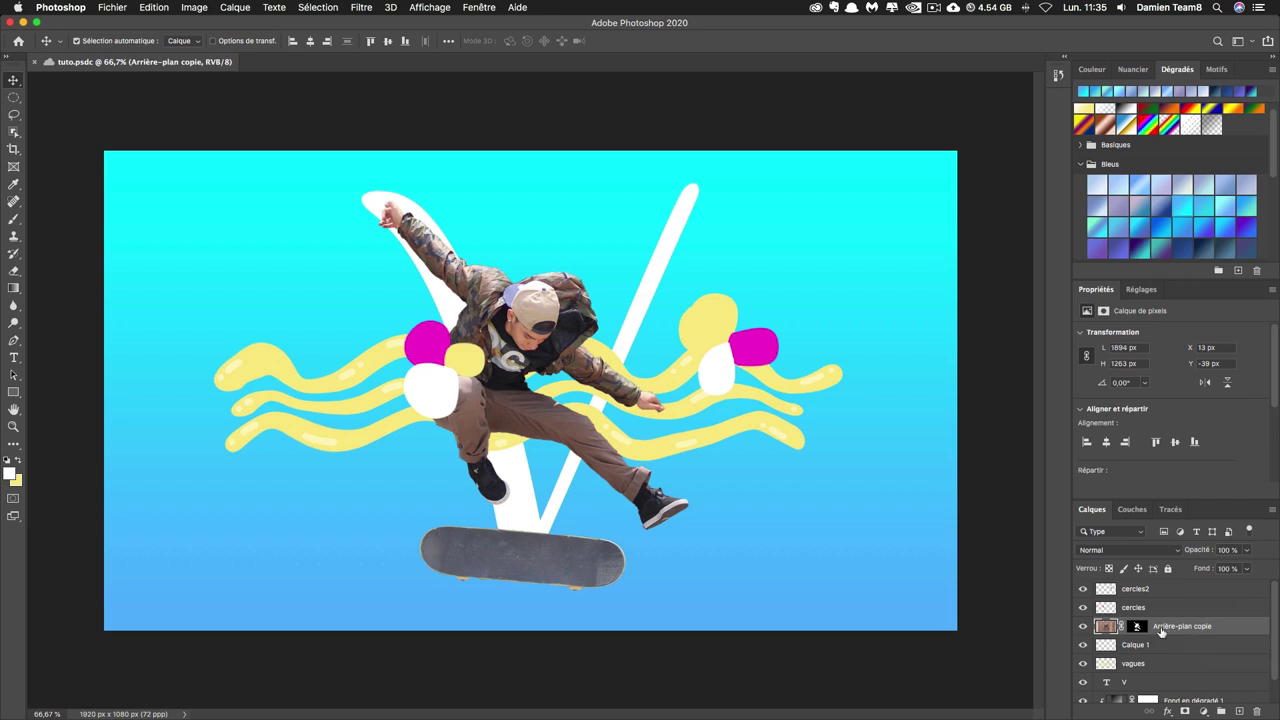
Step: Add a Noir et blanc adjustment layer clipped to the Arrière-plan copie skater layer
{"action": "left_click", "coordinate": [1205, 713]}
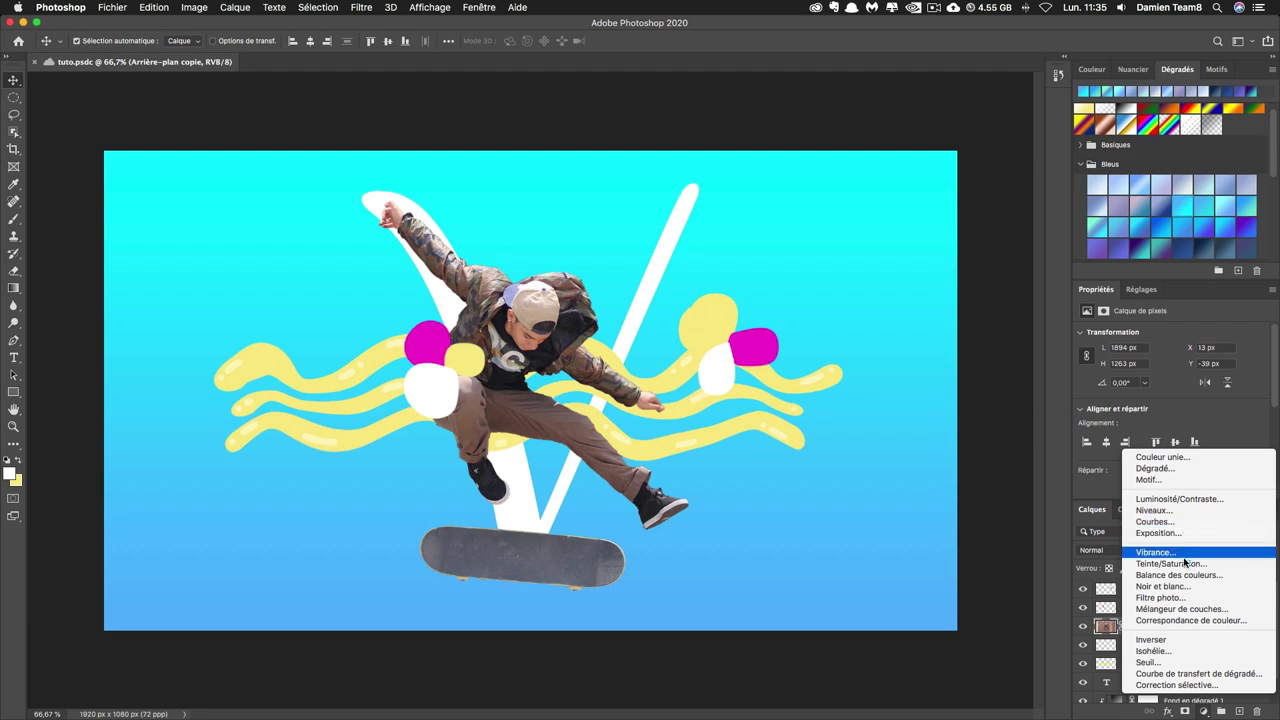
{"action": "left_click", "coordinate": [1180, 586]}
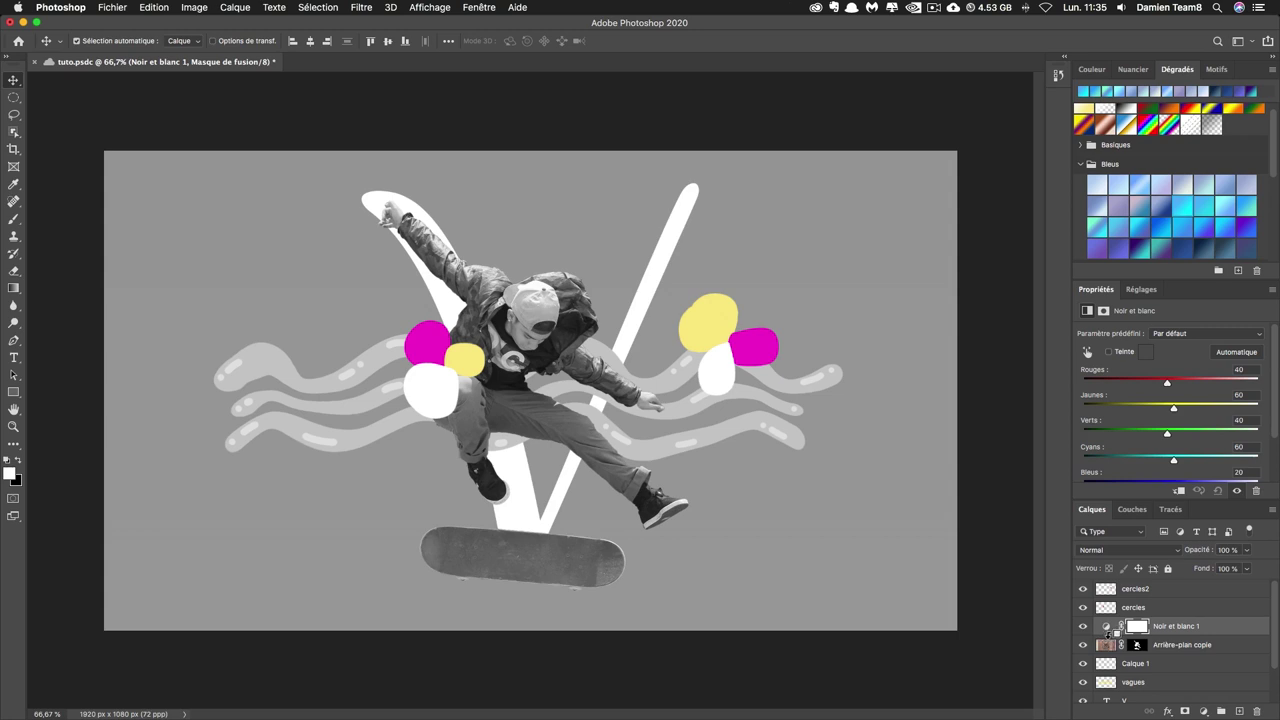
{"action": "left_click", "coordinate": [1106, 632], "text": "alt"}
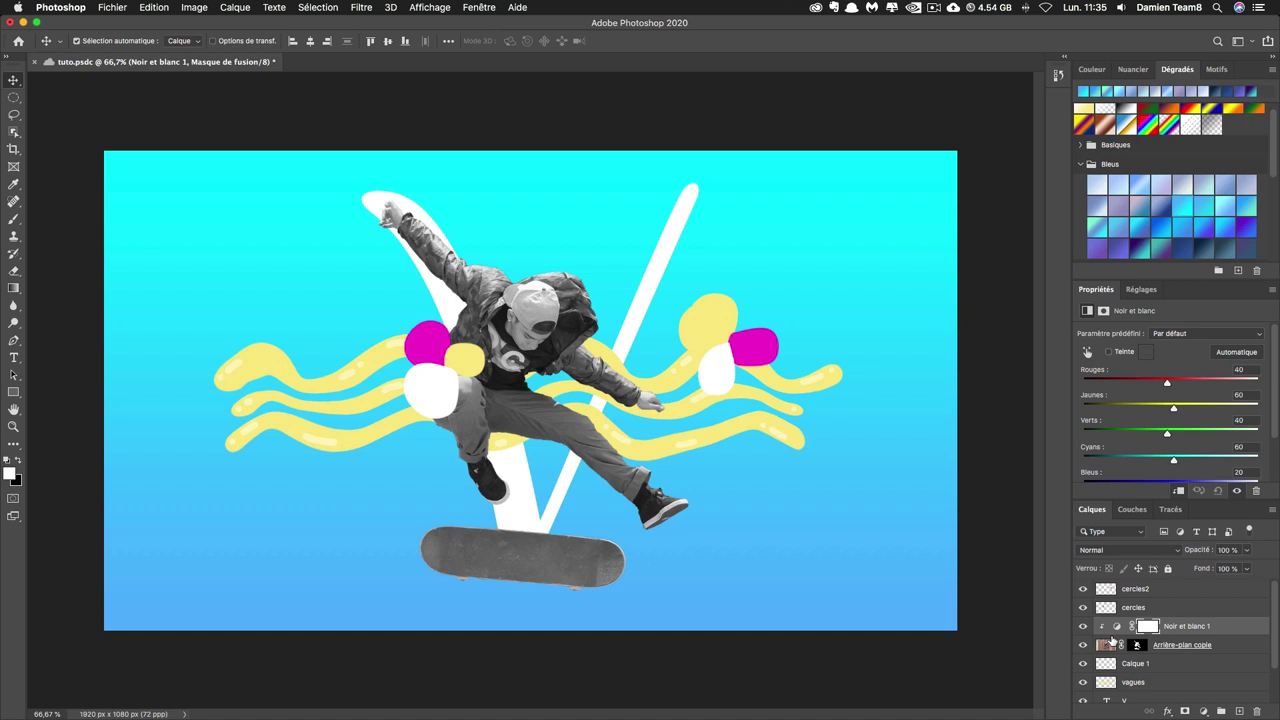
Step: Add a Niveaux adjustment with levels about 18–243, clipped to the black-and-white skater
{"action": "left_click", "coordinate": [1204, 711]}
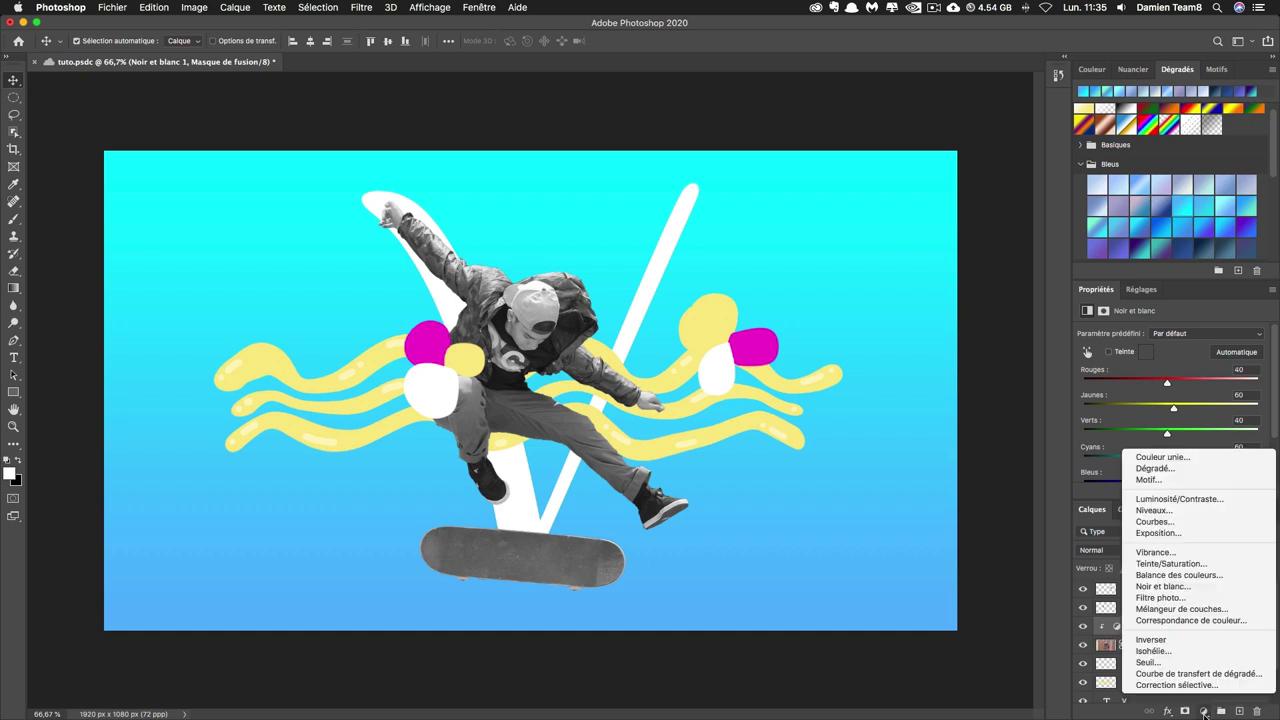
{"action": "left_click", "coordinate": [1184, 511]}
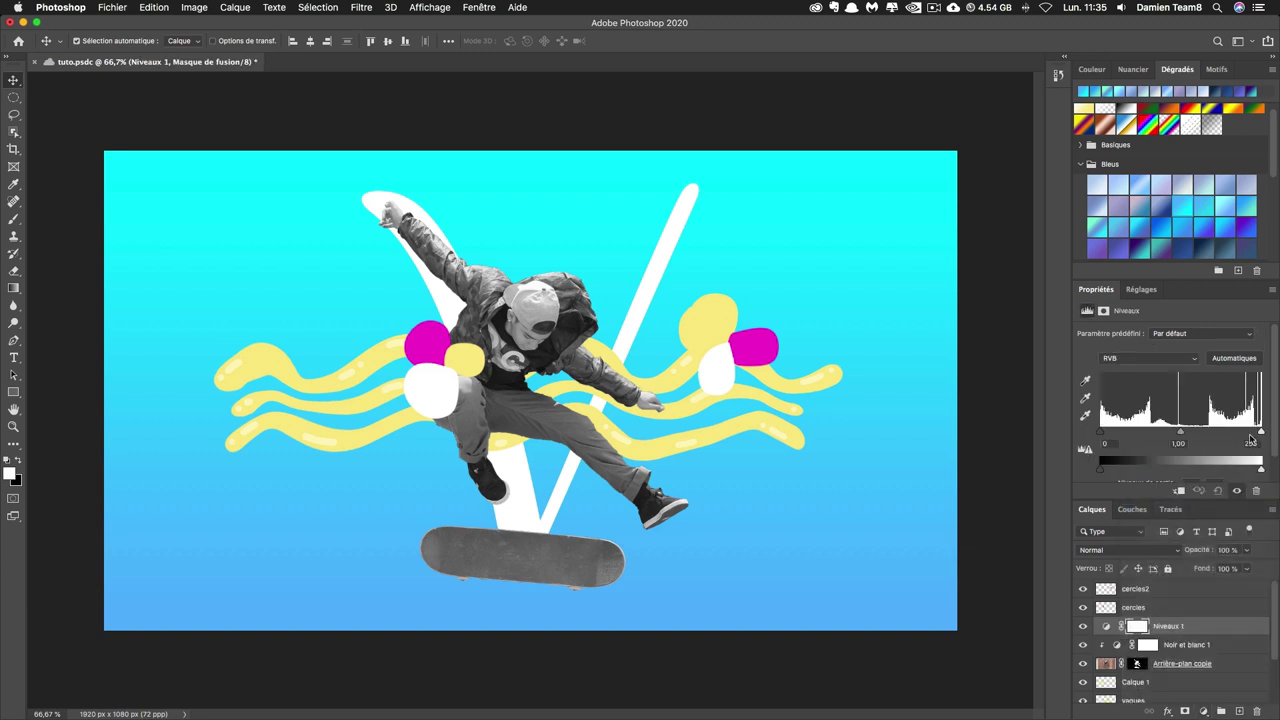
{"action": "left_click_drag", "start_coordinate": [1100, 431], "coordinate": [1108, 433]}
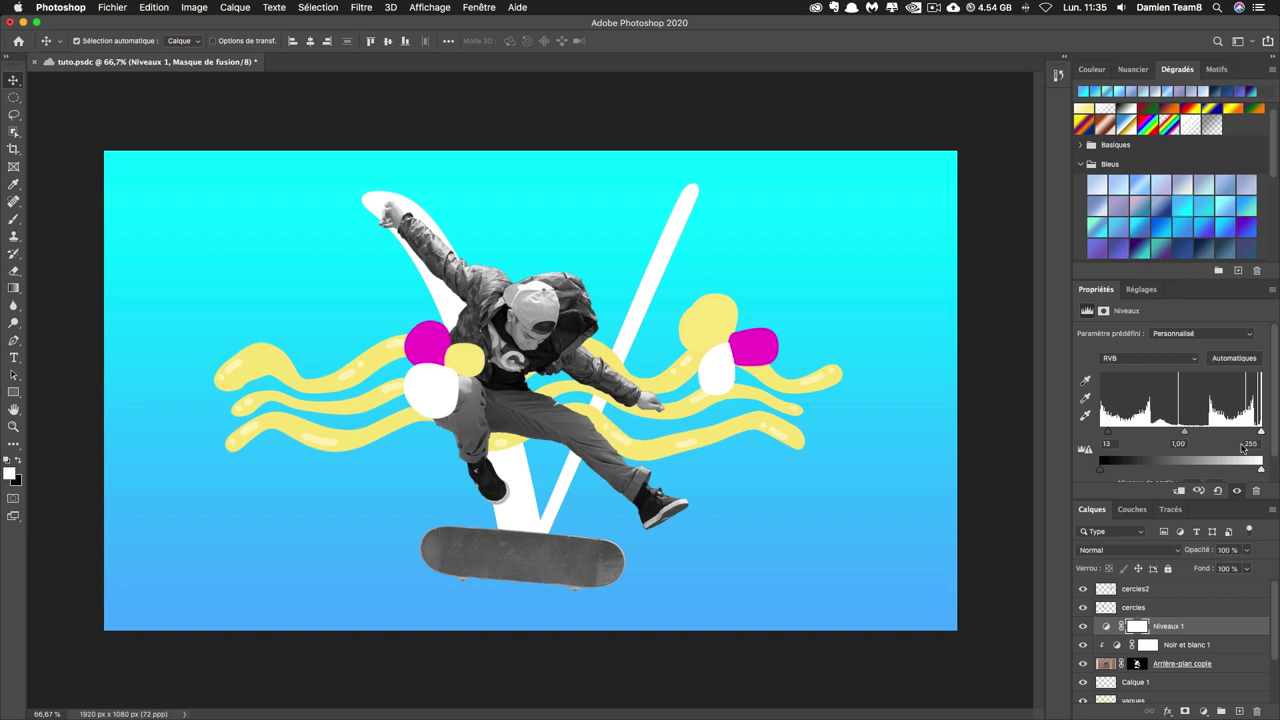
{"action": "left_click_drag", "start_coordinate": [1259, 433], "coordinate": [1254, 433]}
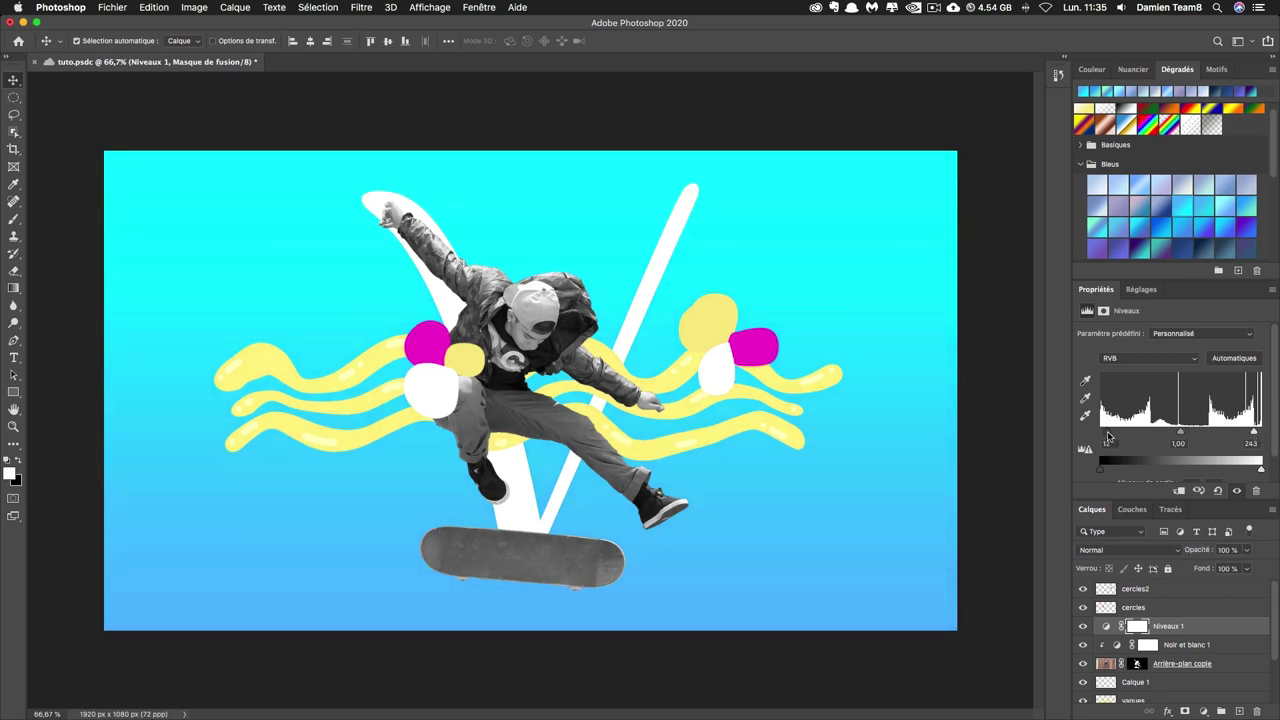
{"action": "left_click", "coordinate": [1104, 636], "text": "alt"}
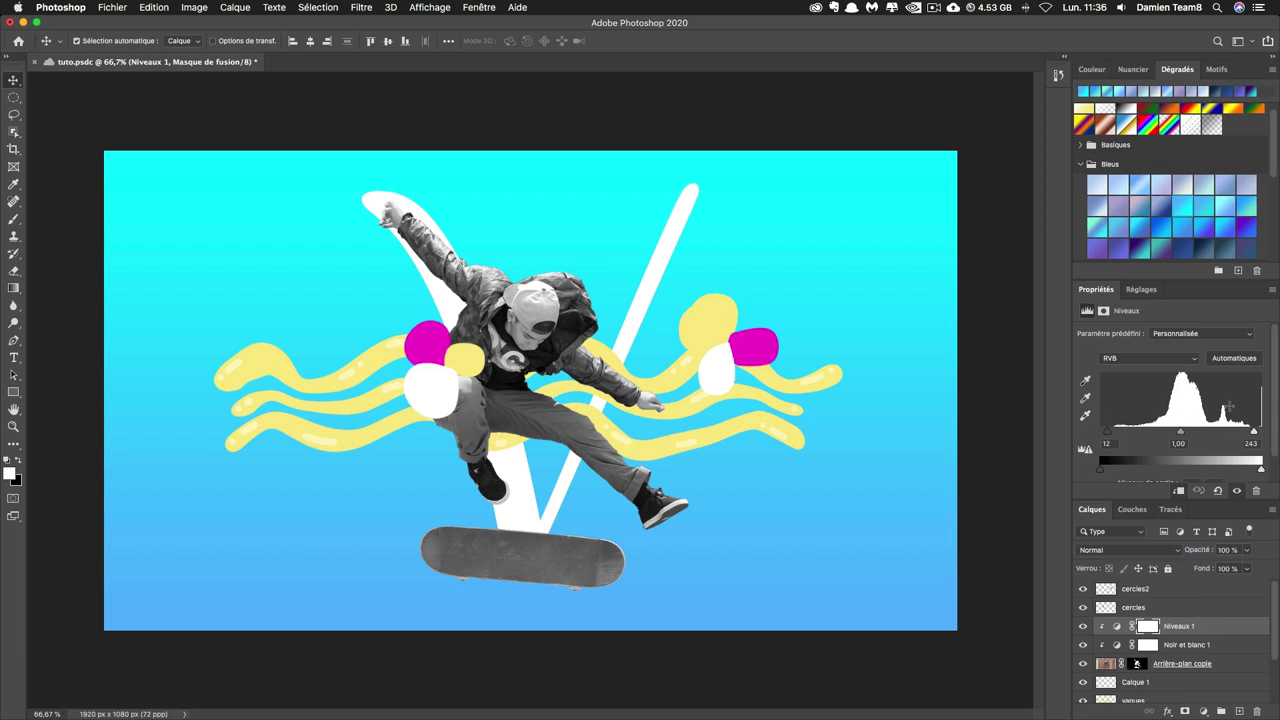
{"action": "left_click_drag", "start_coordinate": [1107, 432], "coordinate": [1111, 436]}
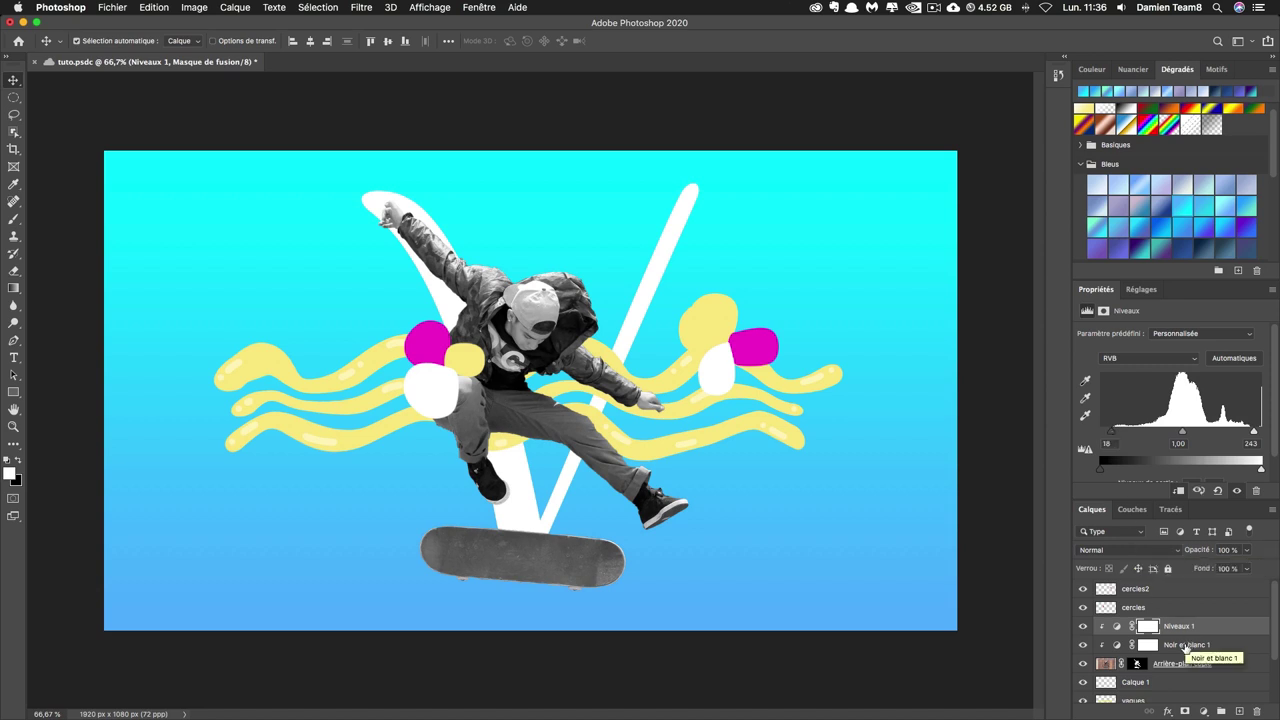
{"action": "left_click", "coordinate": [1204, 711]}
Step: Add a crimson #ef0d3c solid fill in Produit mode, clipped to the skater
{"action": "left_click", "coordinate": [1188, 458]}
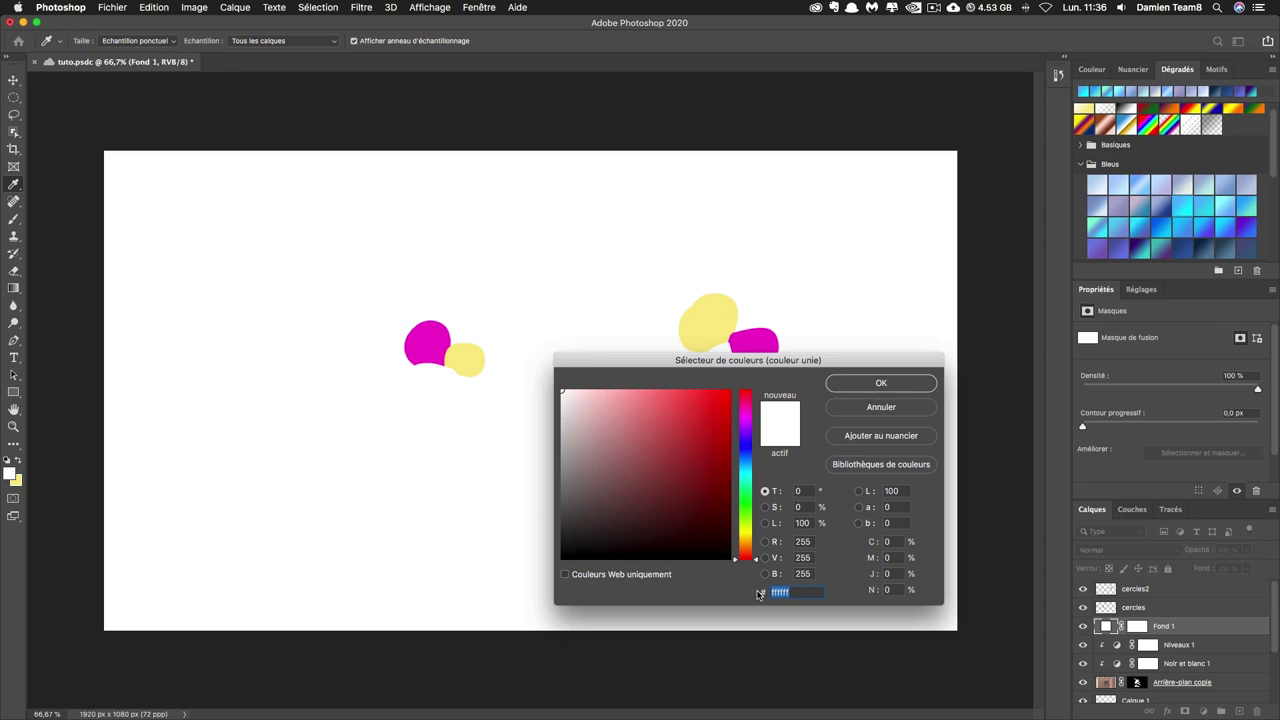
{"action": "type", "text": "ef"}
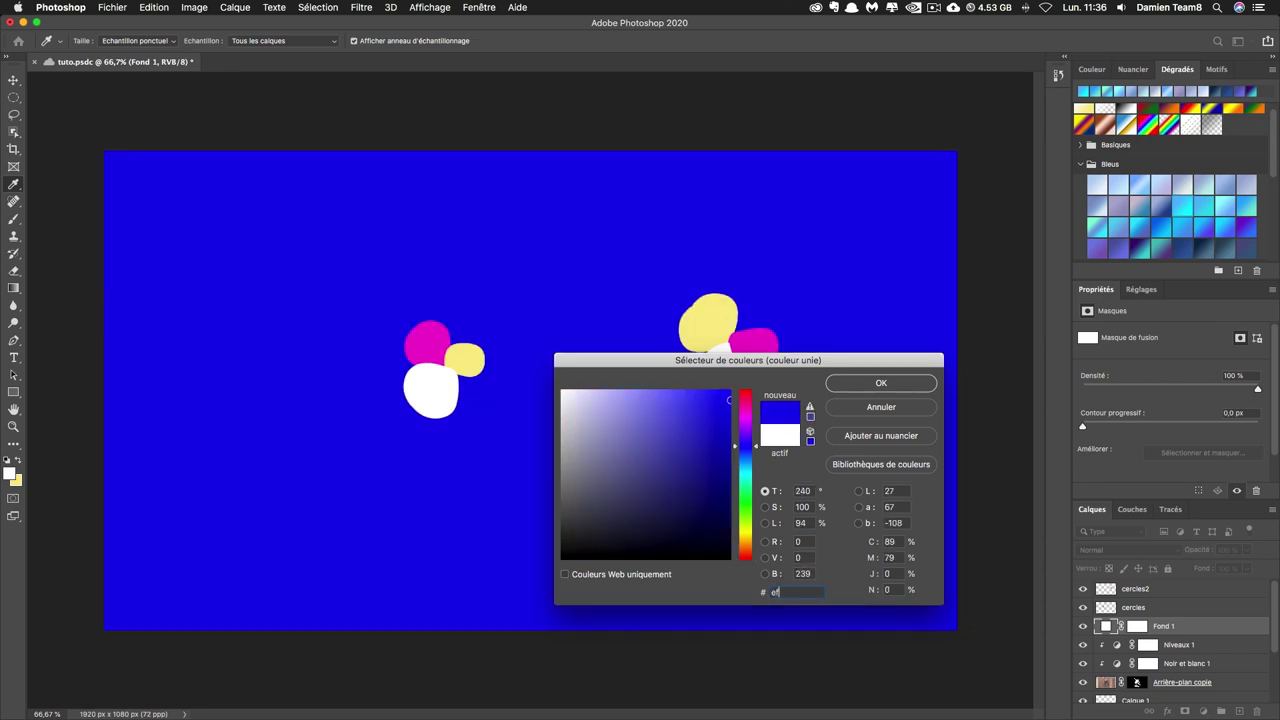
{"action": "type", "text": "0d3"}
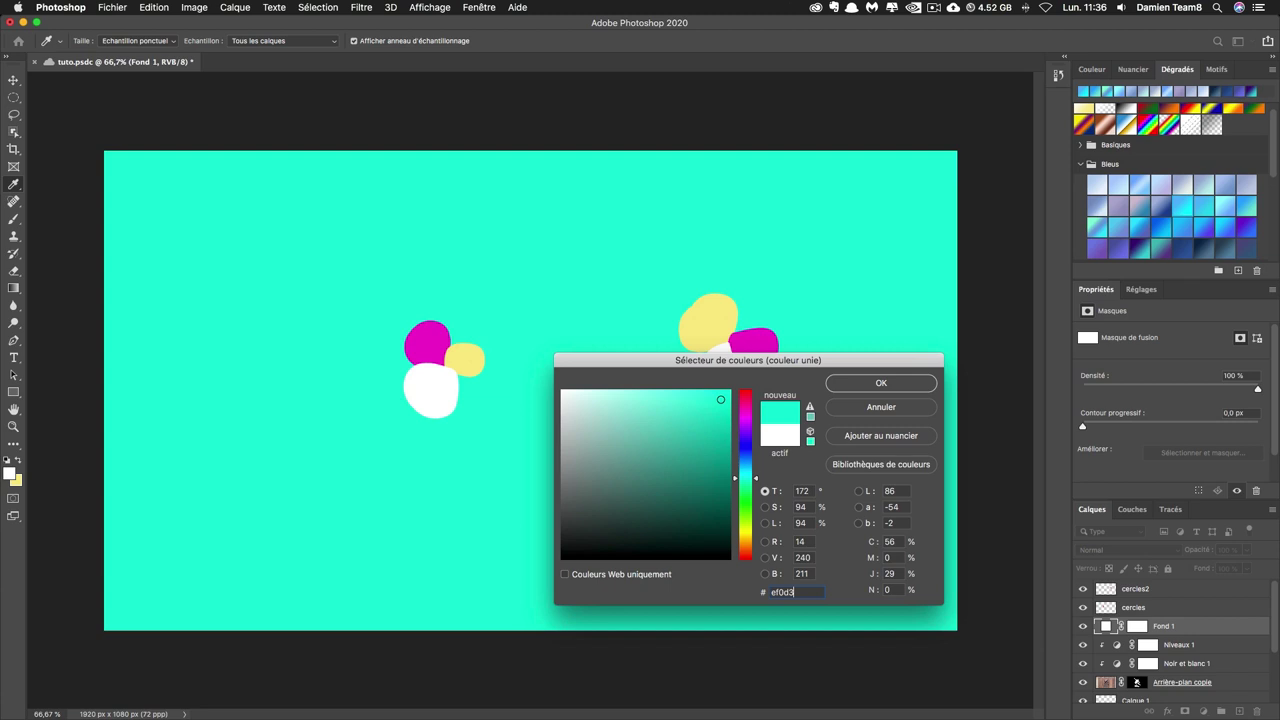
{"action": "type", "text": "c"}
{"action": "key", "text": "Return"}
{"action": "key", "text": "v"}
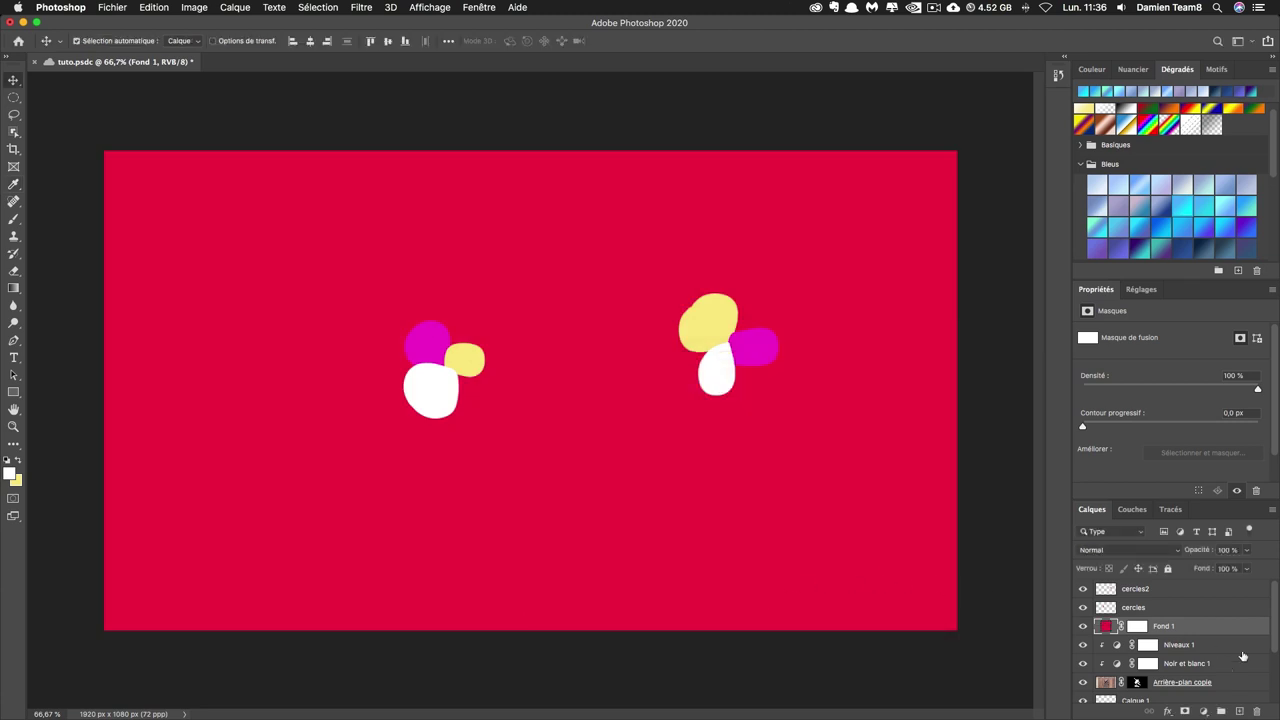
{"action": "left_click", "coordinate": [1115, 555]}
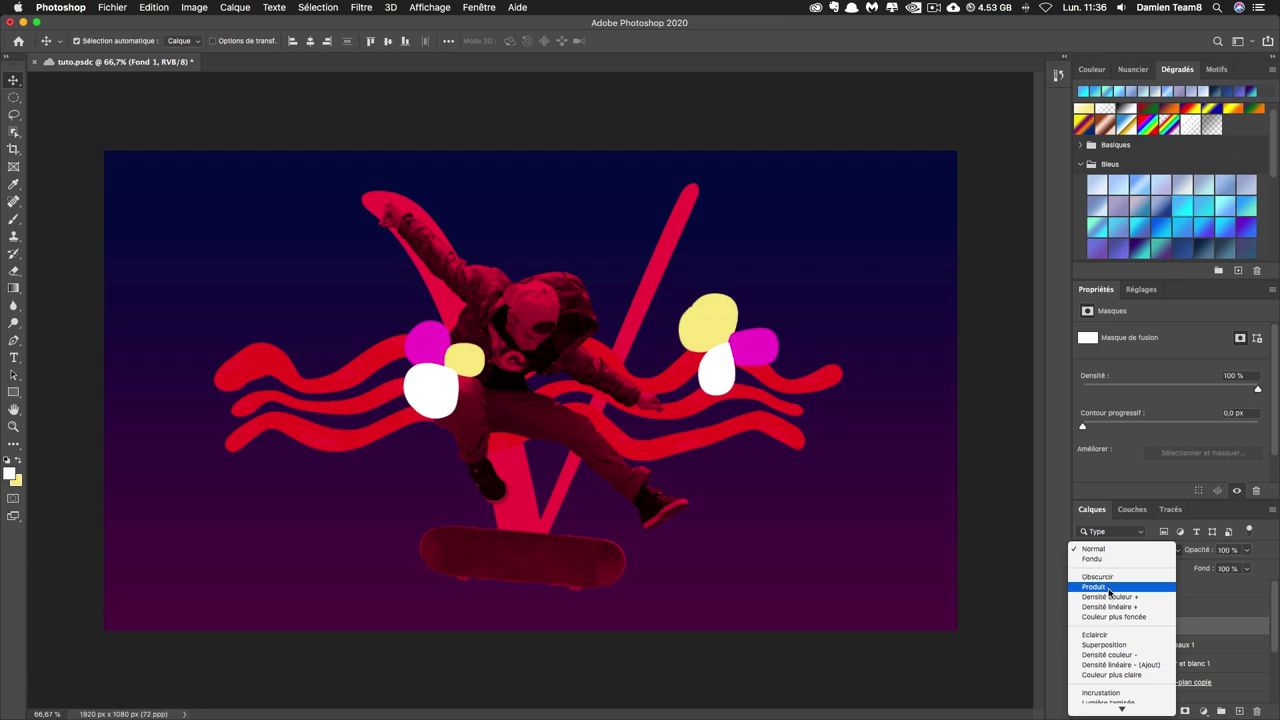
{"action": "left_click", "coordinate": [1109, 588]}
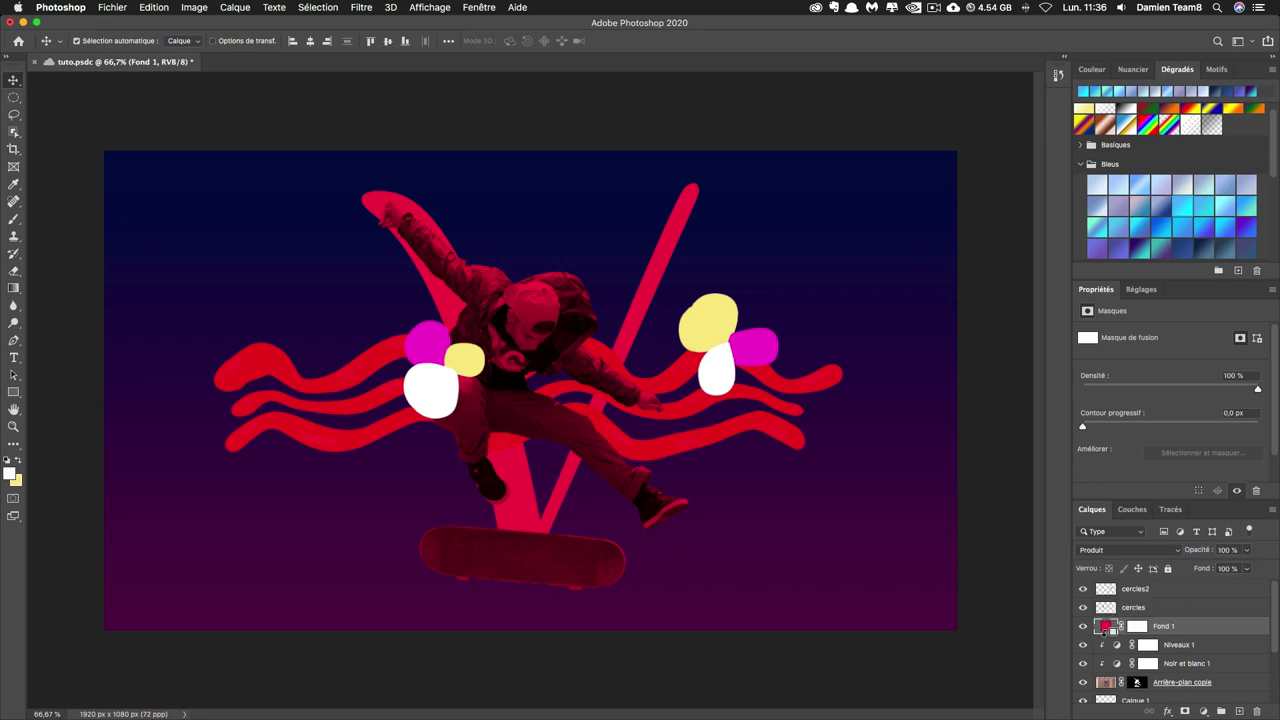
{"action": "left_click", "coordinate": [1104, 628], "text": "alt"}
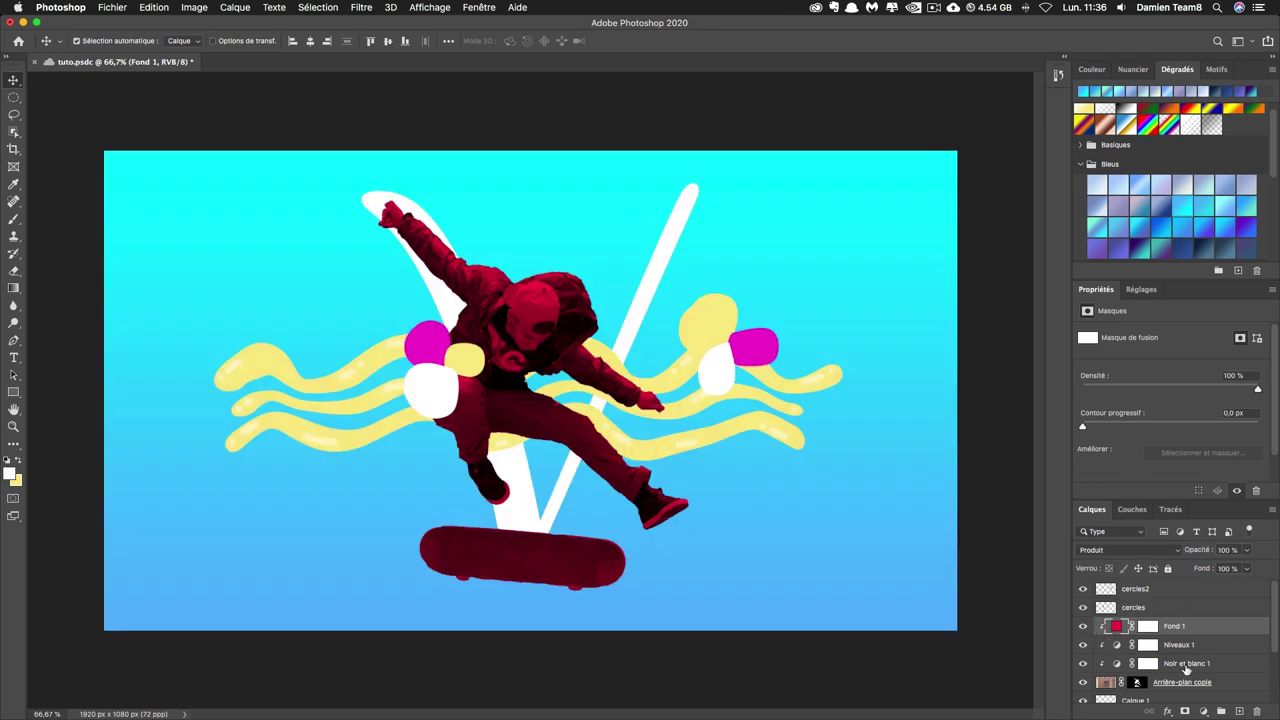
{"action": "left_click", "coordinate": [1205, 712]}
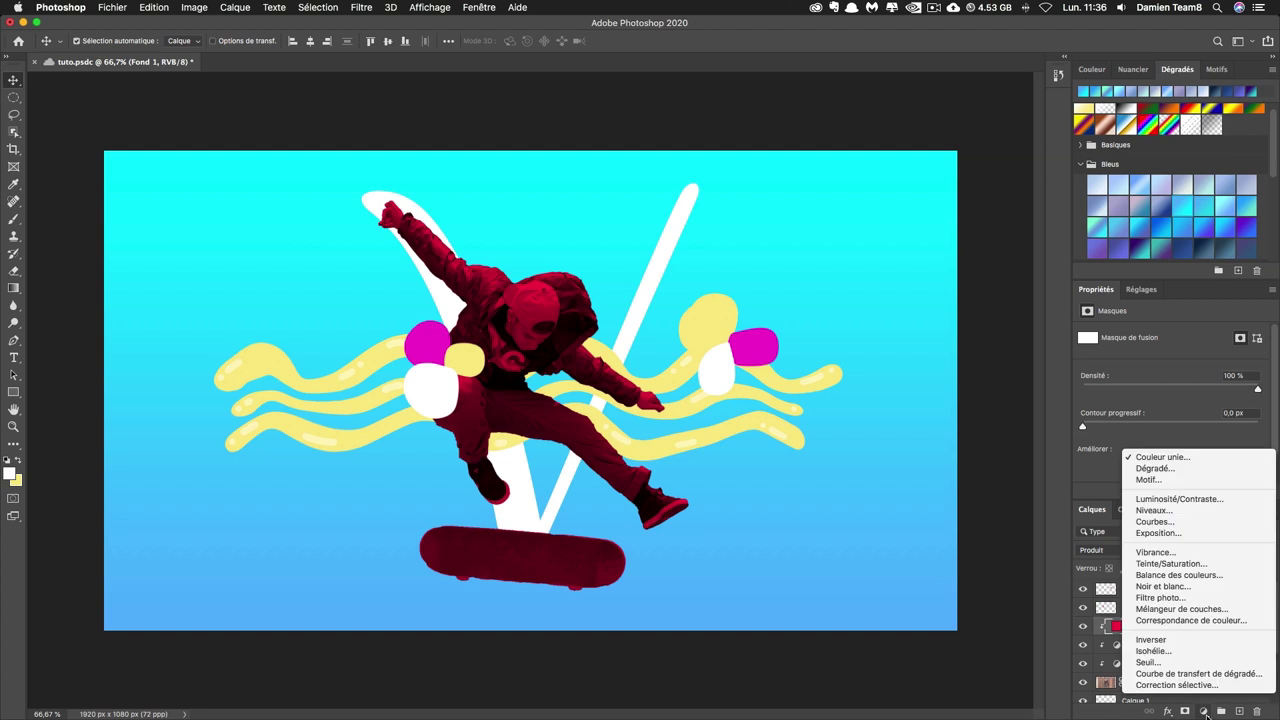
Step: Add a navy #182567 solid fill clipped to the skater, blended in Eclaircir mode
{"action": "left_click", "coordinate": [1193, 455]}
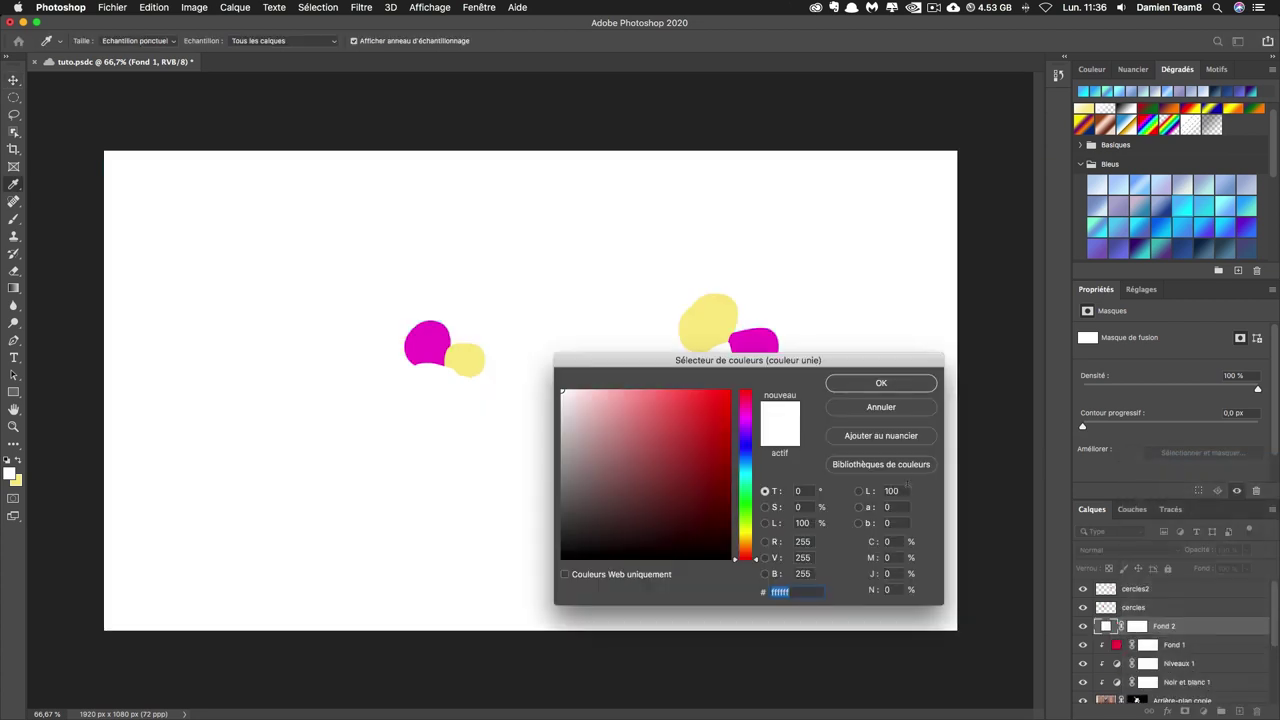
{"action": "type", "text": "1825"}
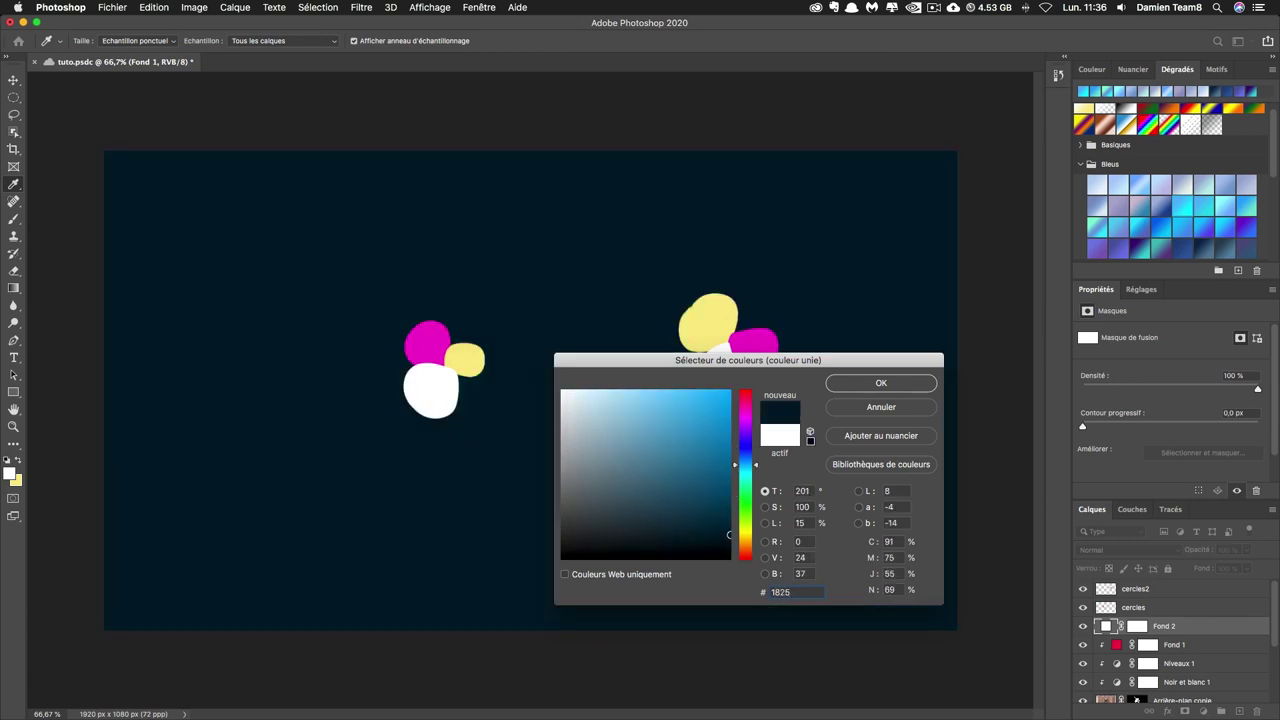
{"action": "type", "text": "67"}
{"action": "key", "text": "Return"}
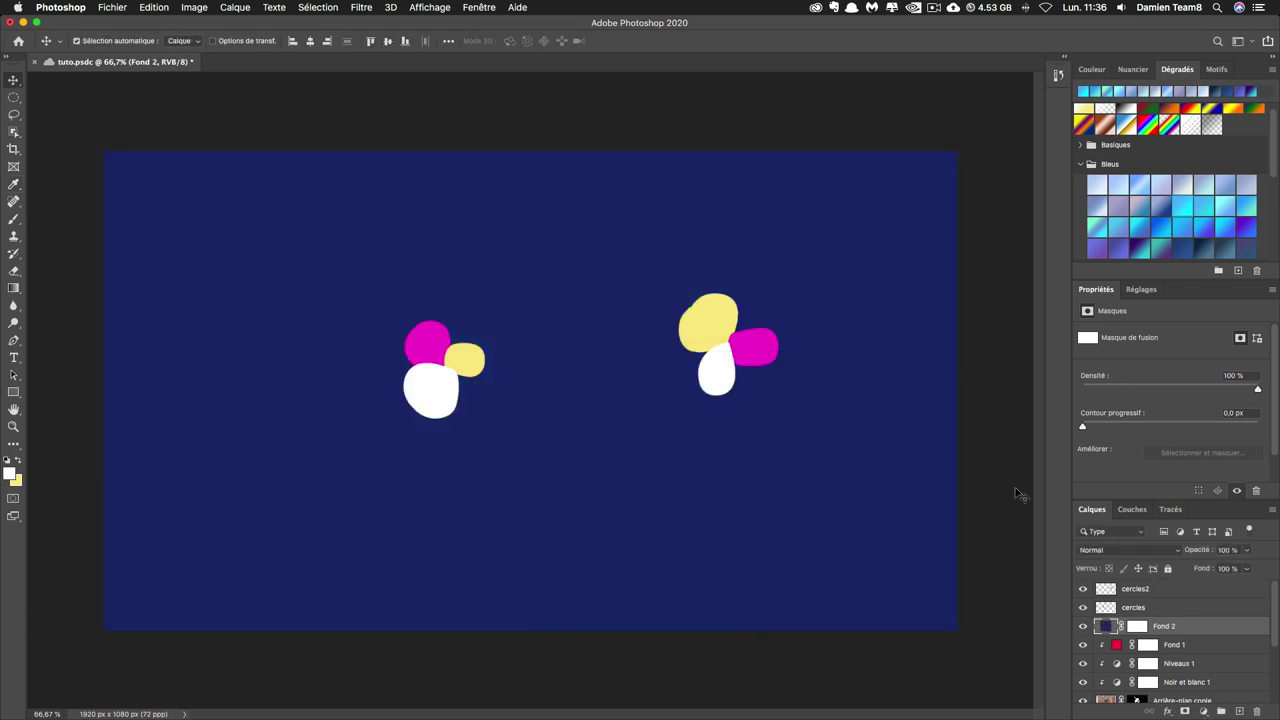
{"action": "left_click", "coordinate": [1103, 634], "text": "alt"}
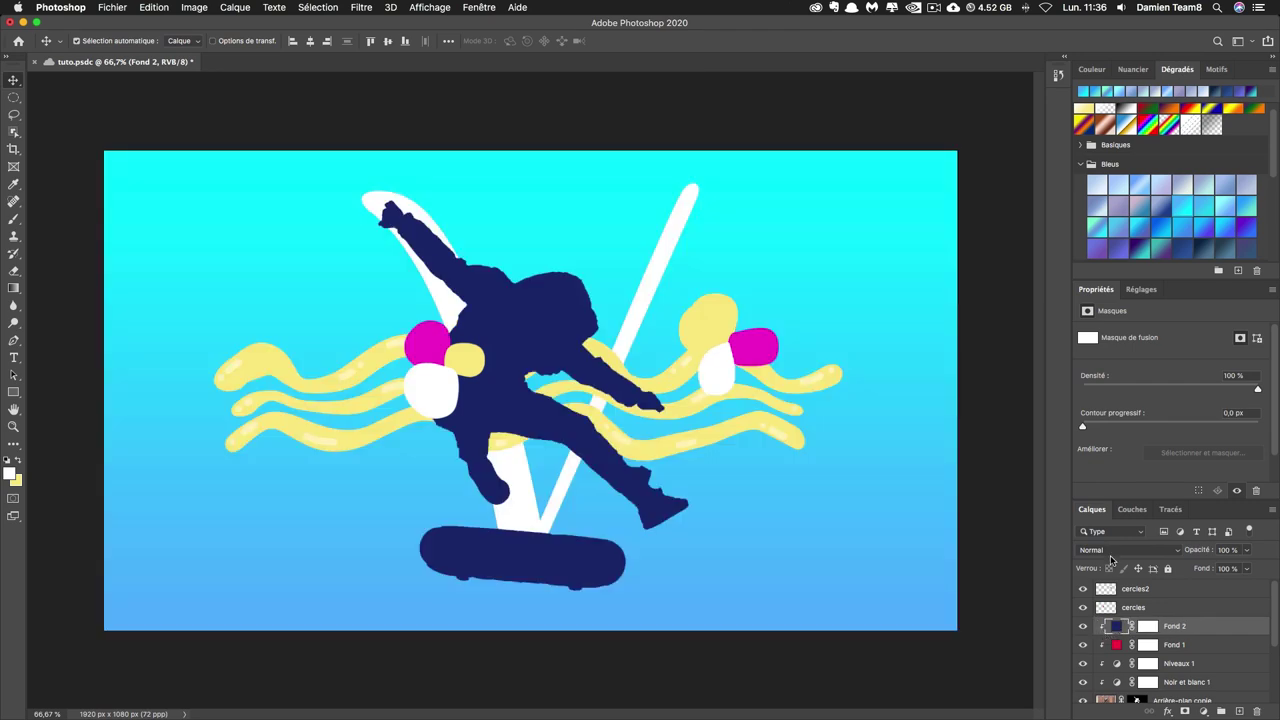
{"action": "left_click", "coordinate": [1114, 552]}
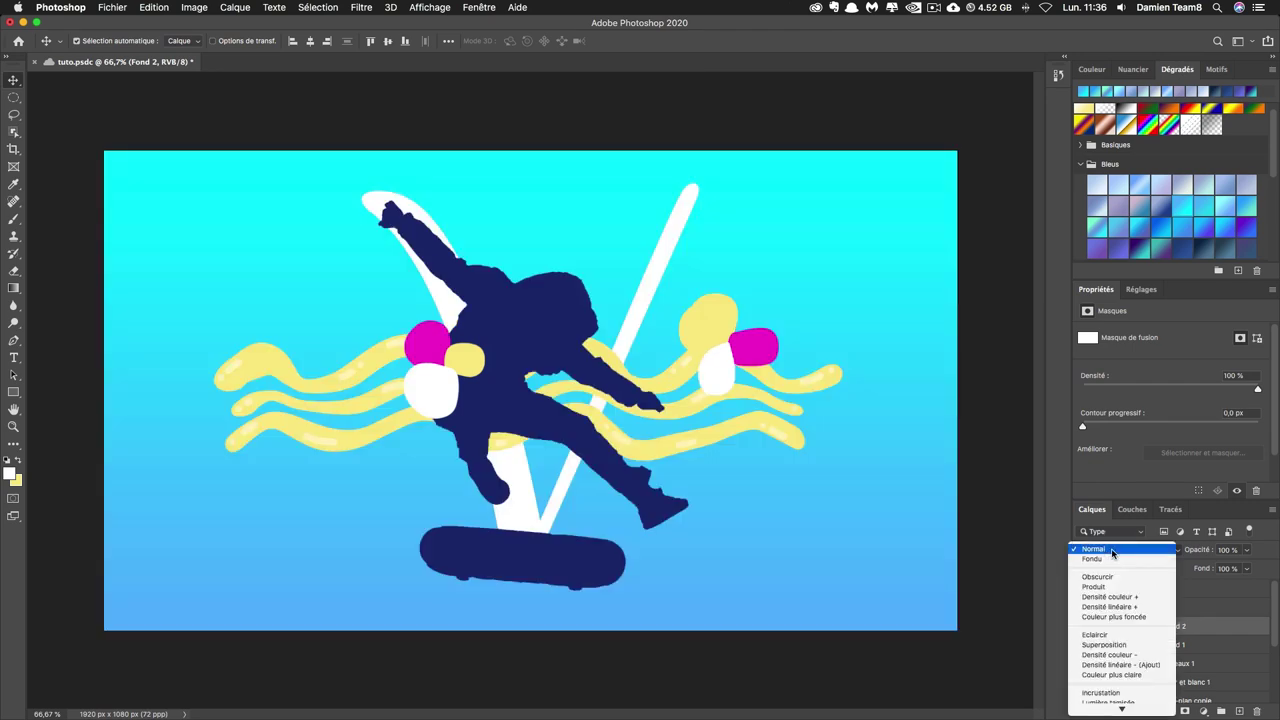
{"action": "left_click", "coordinate": [1116, 636]}
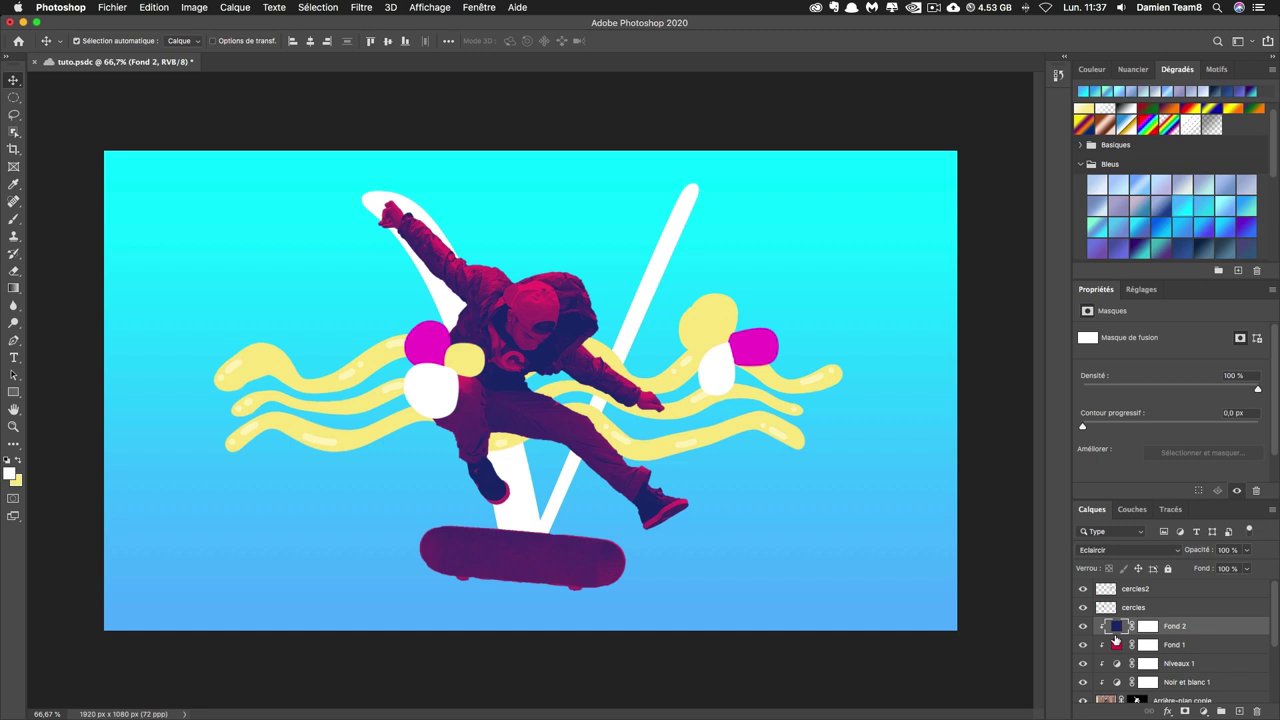
{"action": "scroll", "coordinate": [1178, 650], "scroll_direction": "down", "scroll_amount": 2}
Step: Load the skater selection from the Arrière-plan copie mask and copy the photo pixels
{"action": "left_click", "coordinate": [1200, 637]}
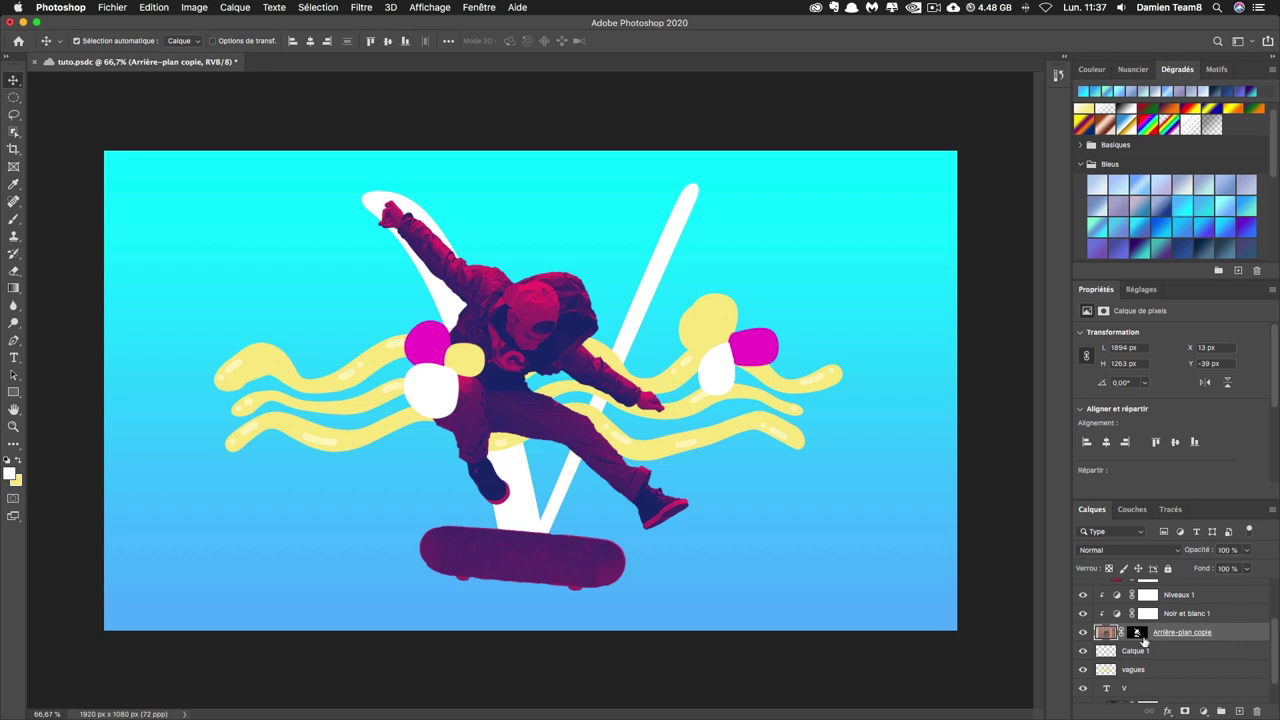
{"action": "left_click", "coordinate": [1137, 634], "text": "super"}
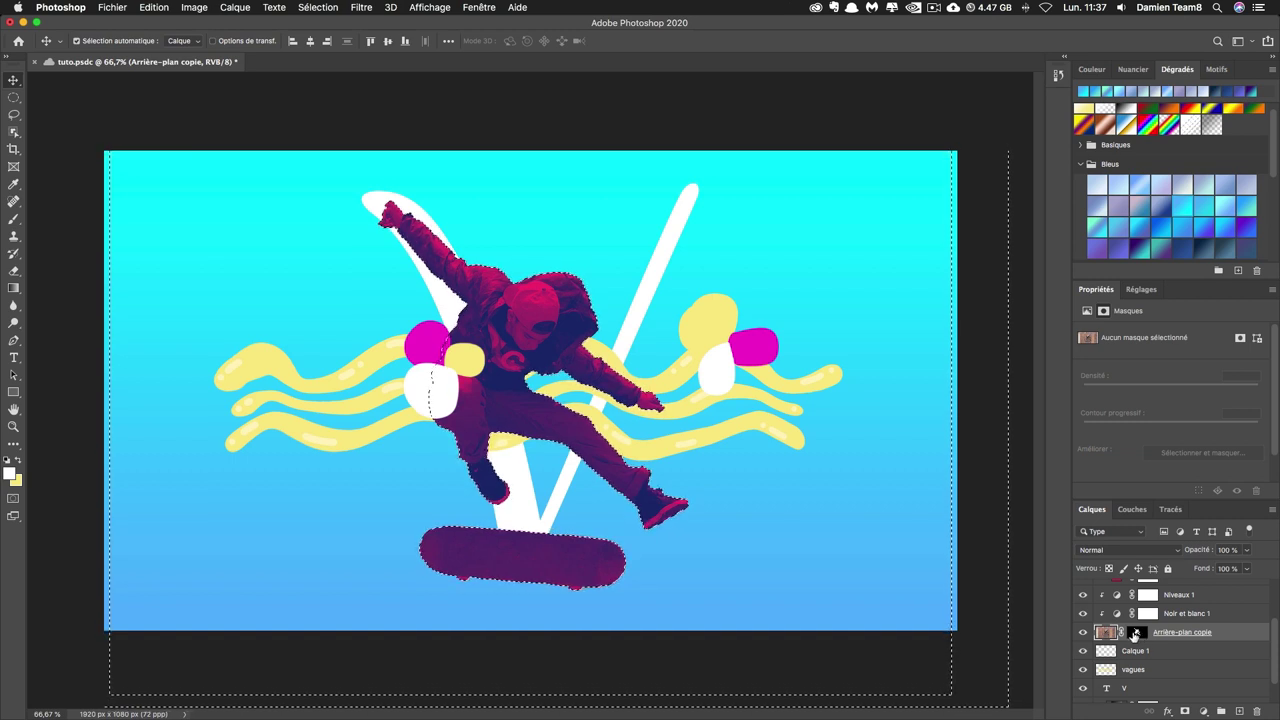
{"action": "left_click", "coordinate": [1105, 634]}
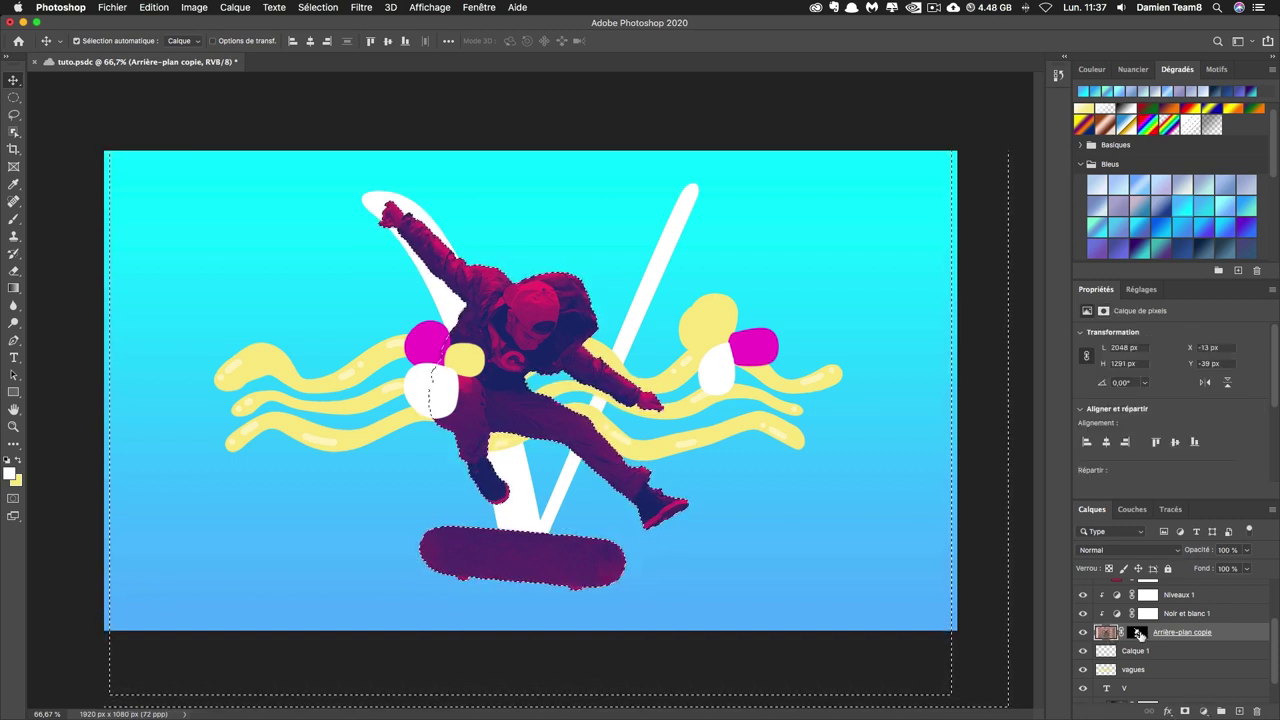
{"action": "key", "text": "super"}
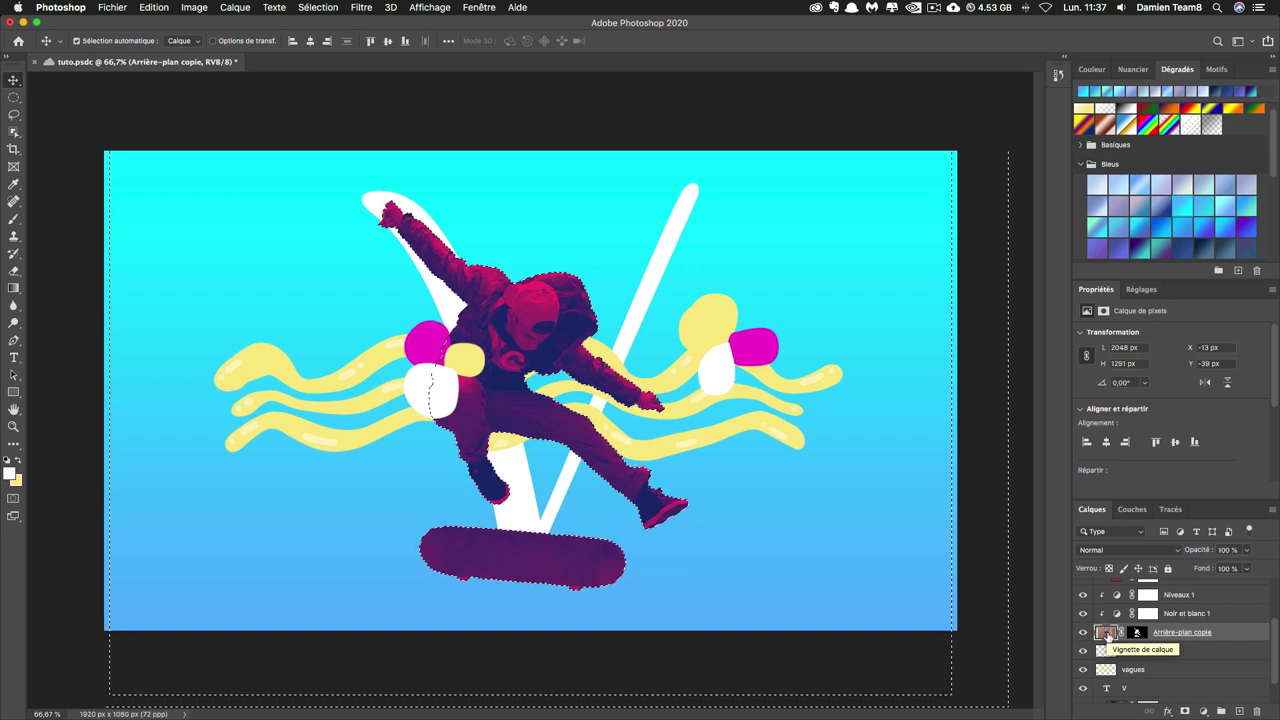
Step: Paste the skater copy above cercles2 as Calque 2, shifted up and right
{"action": "scroll", "coordinate": [1106, 633], "scroll_direction": "up", "scroll_amount": 3}
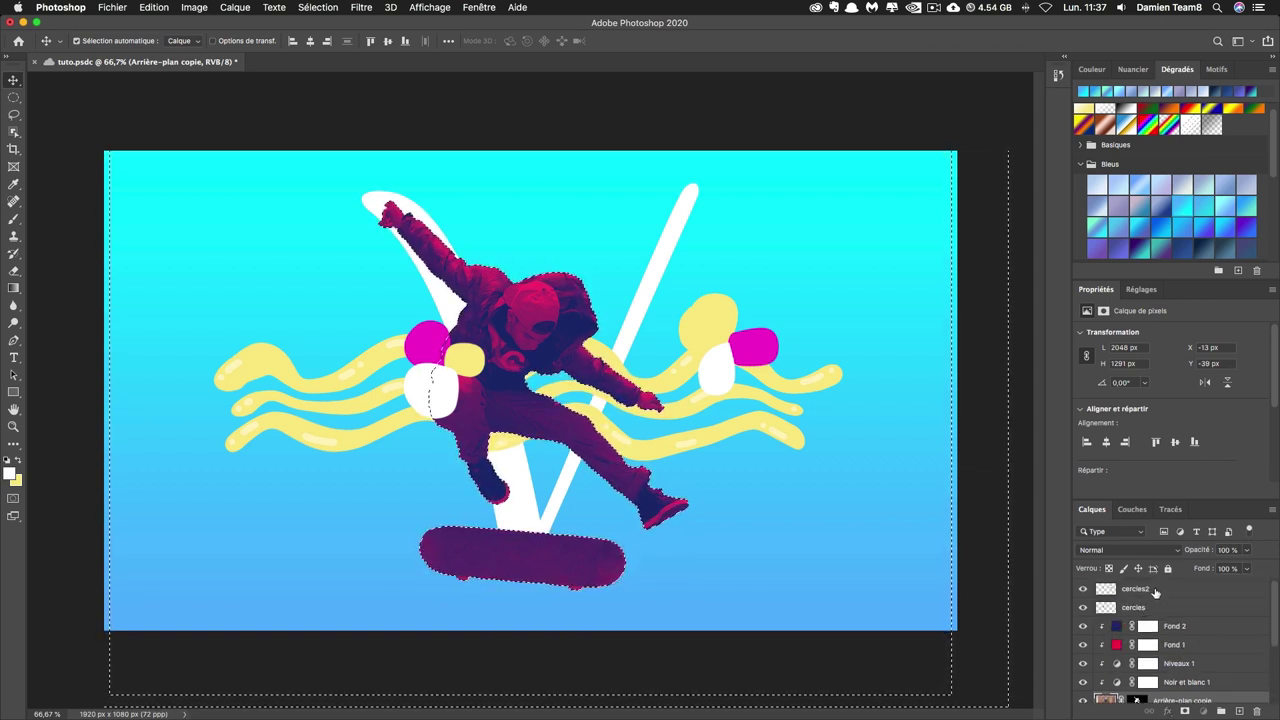
{"action": "left_click", "coordinate": [1152, 596]}
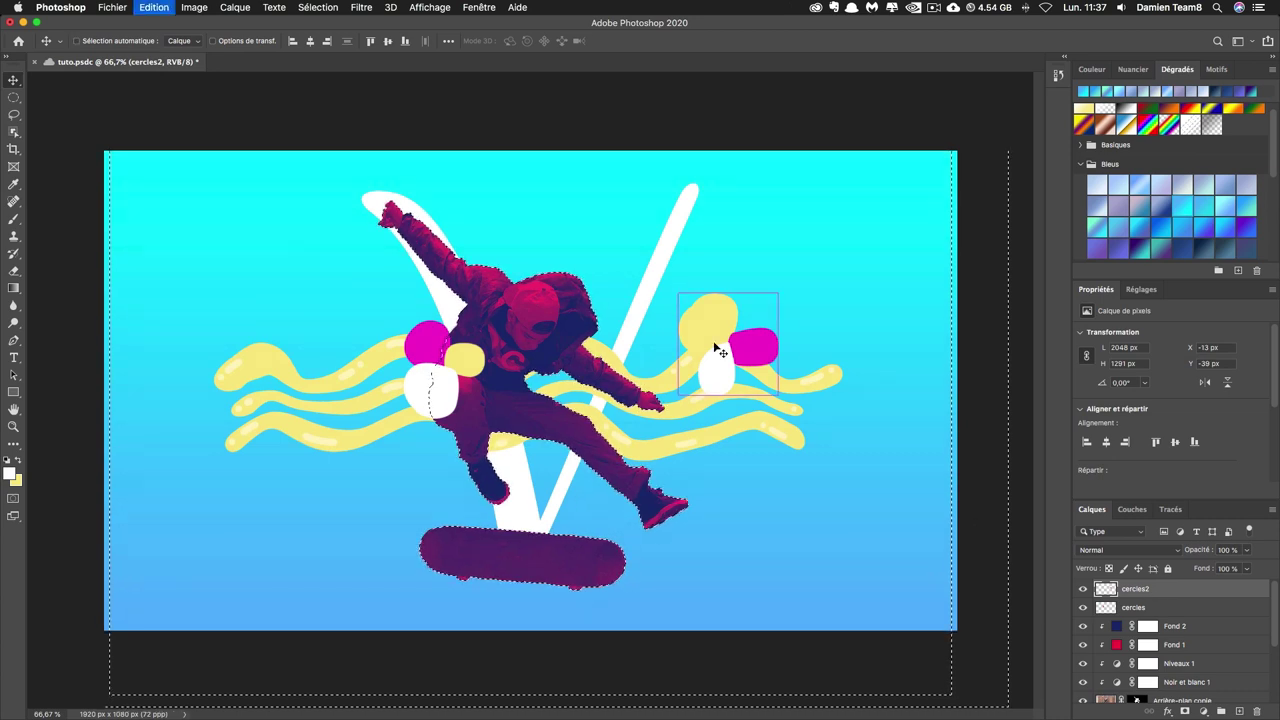
{"action": "key", "text": "ctrl+v"}
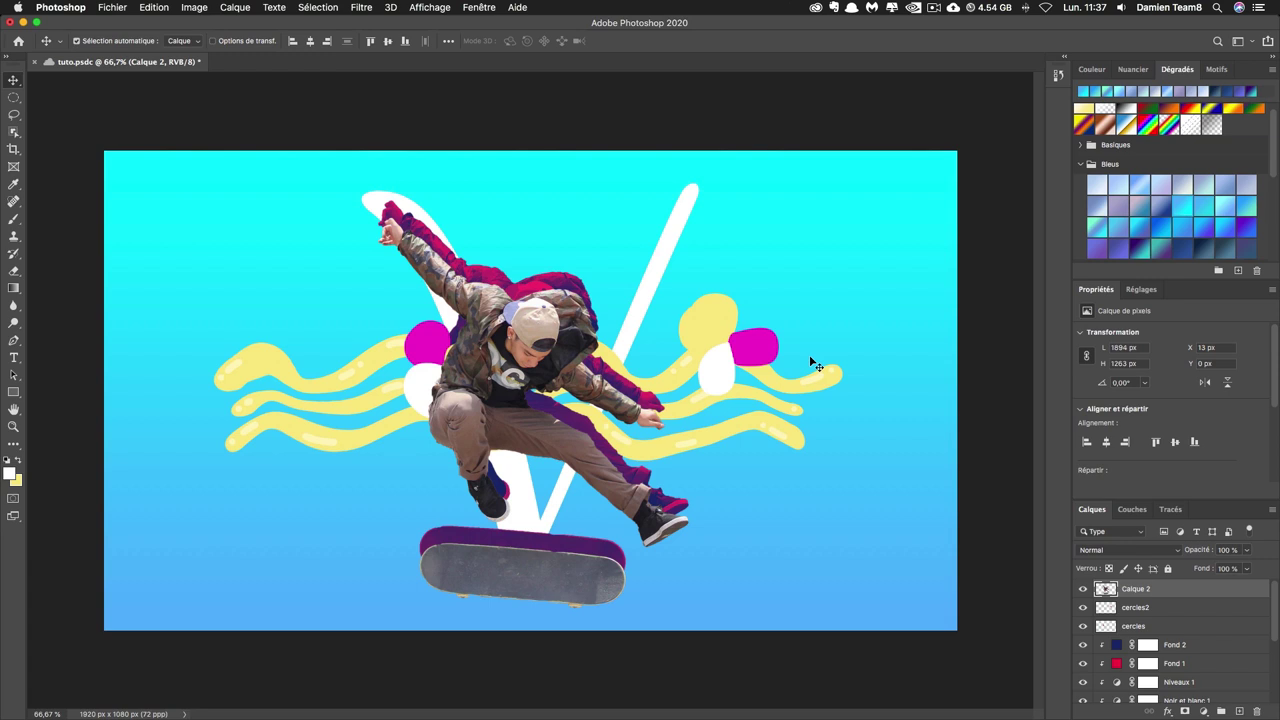
{"action": "mouse_move", "coordinate": [528, 316]}
{"action": "left_mouse_down"}
{"action": "mouse_move", "coordinate": [558, 290]}
{"action": "mouse_move", "coordinate": [547, 285]}
{"action": "left_mouse_up"}
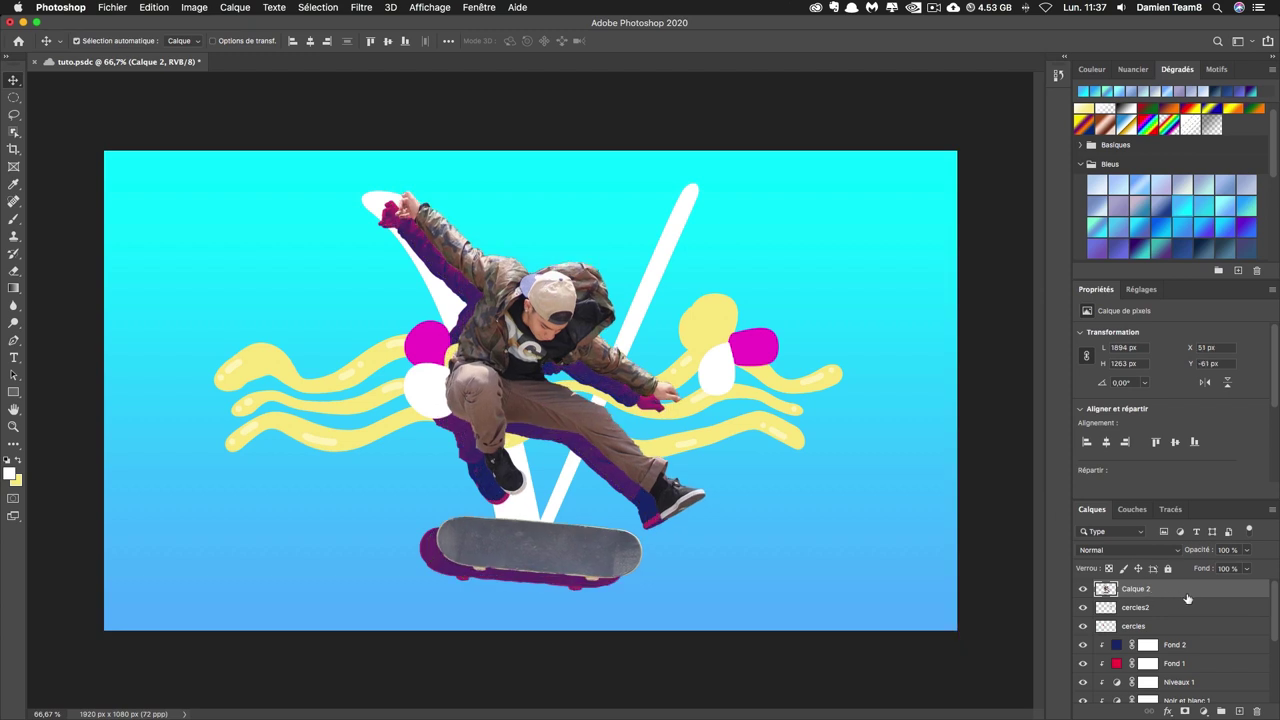
{"action": "key", "text": "space"}
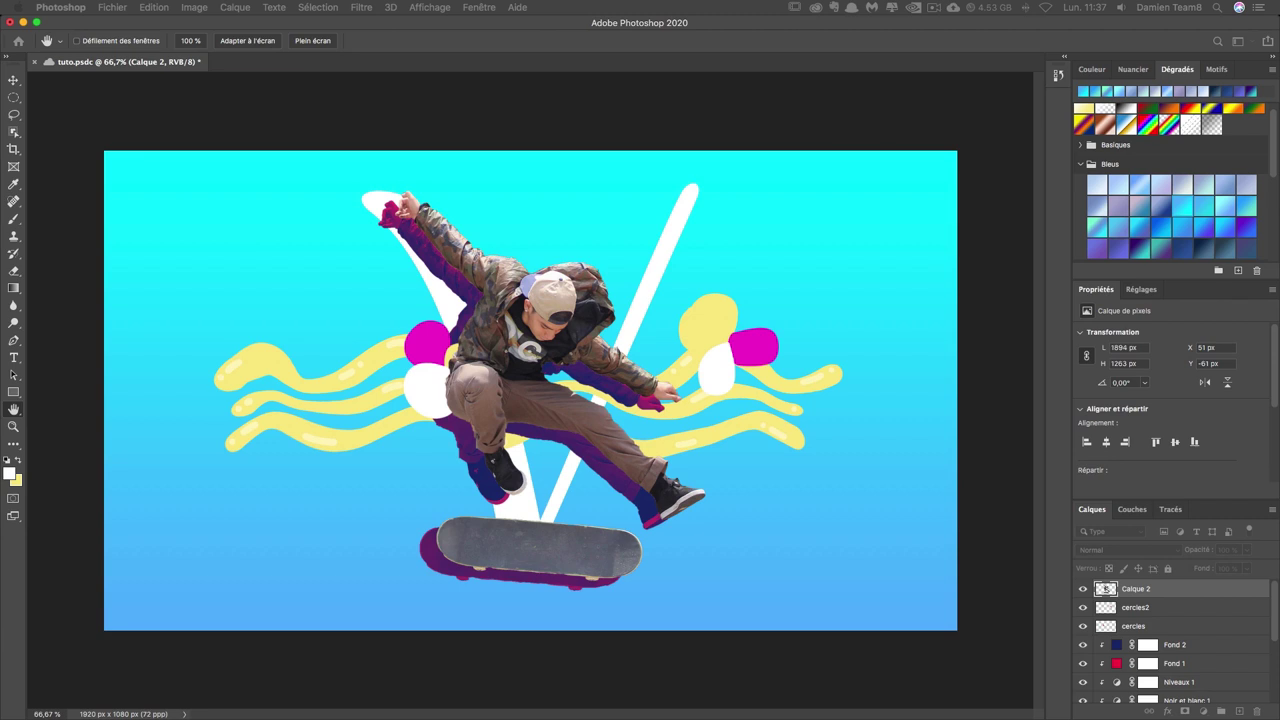
Step: Give Calque 2 a Colour Overlay of magenta f502c4 sampled from the pink circle
{"action": "double_click", "coordinate": [1200, 589]}
{"action": "left_click_drag", "start_coordinate": [813, 234], "coordinate": [728, 190]}
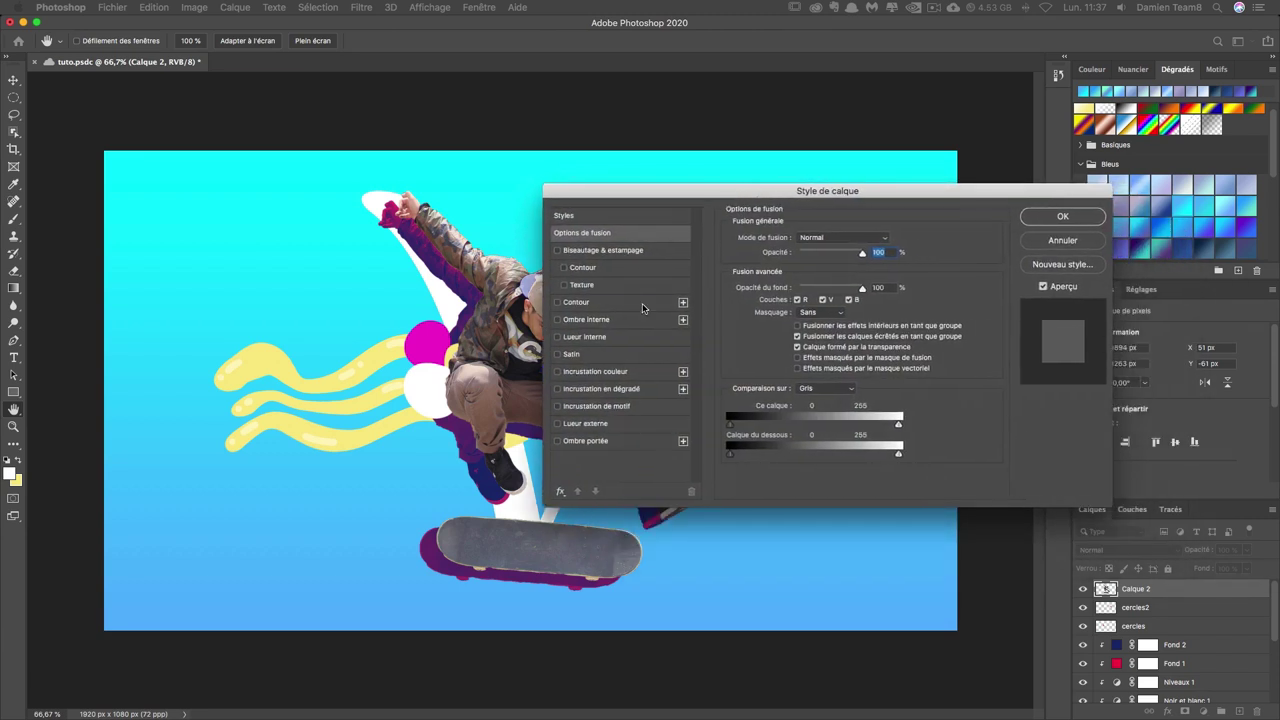
{"action": "left_click", "coordinate": [604, 375]}
{"action": "left_click", "coordinate": [889, 240]}
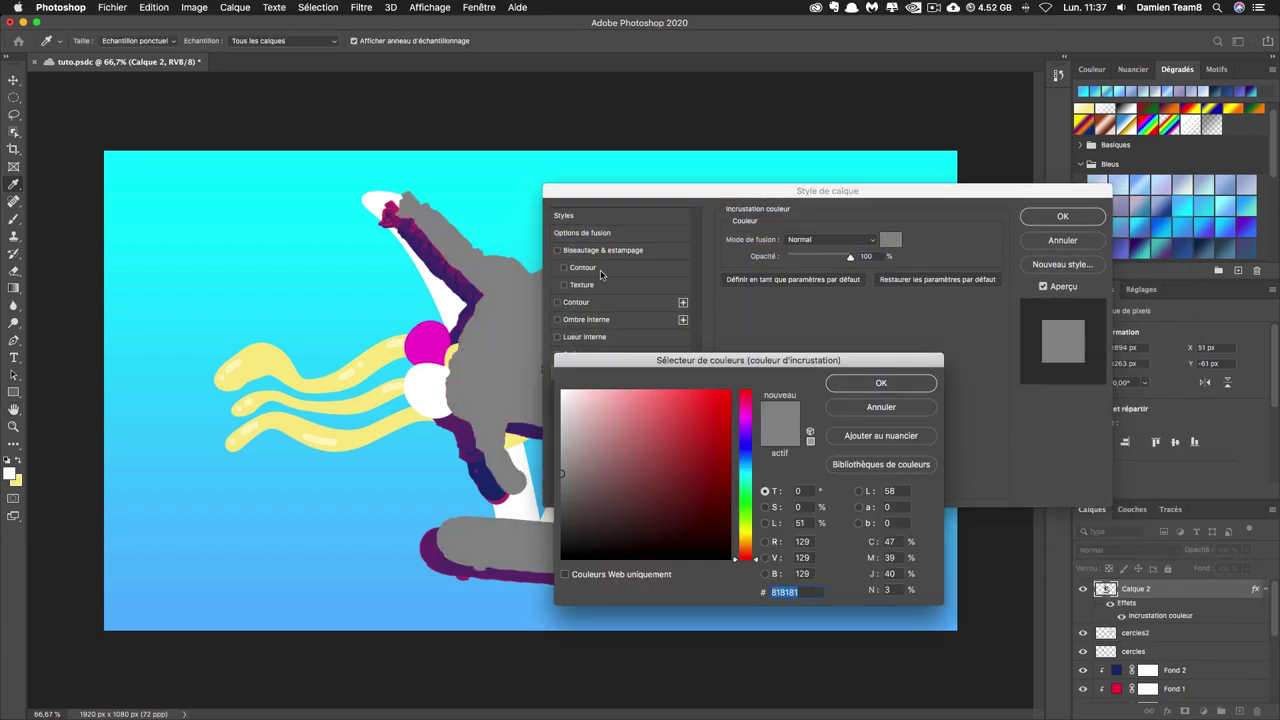
{"action": "left_click", "coordinate": [441, 341]}
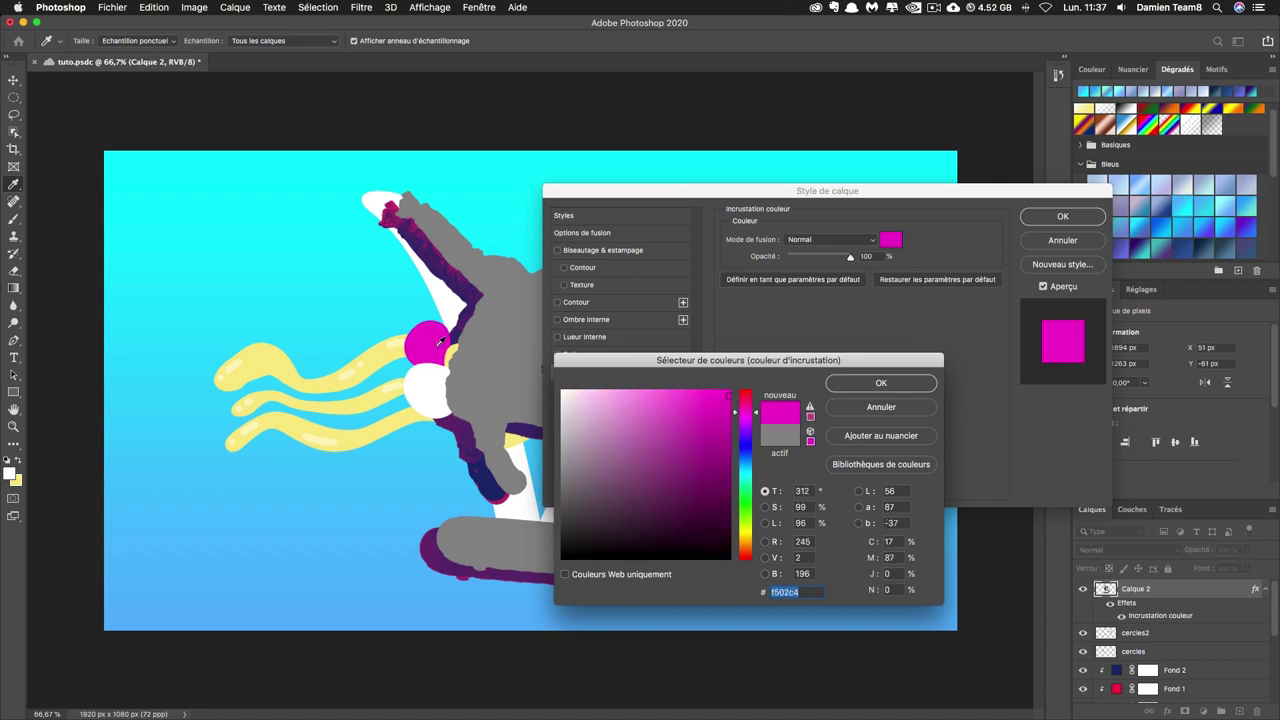
{"action": "left_click", "coordinate": [904, 386]}
Step: Apply the magenta overlay and move Calque 2 beneath the Arrière-plan copie skater
{"action": "left_click", "coordinate": [1056, 219]}
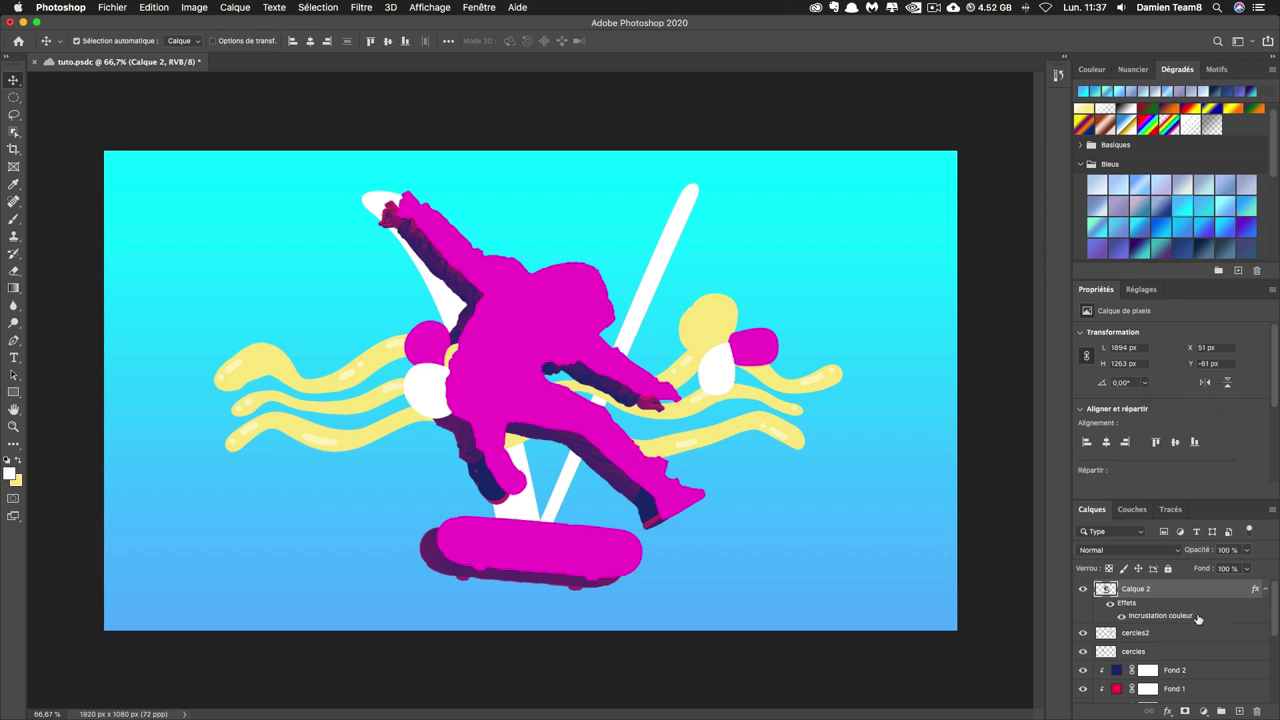
{"action": "left_click_drag", "start_coordinate": [1188, 594], "coordinate": [1172, 682]}
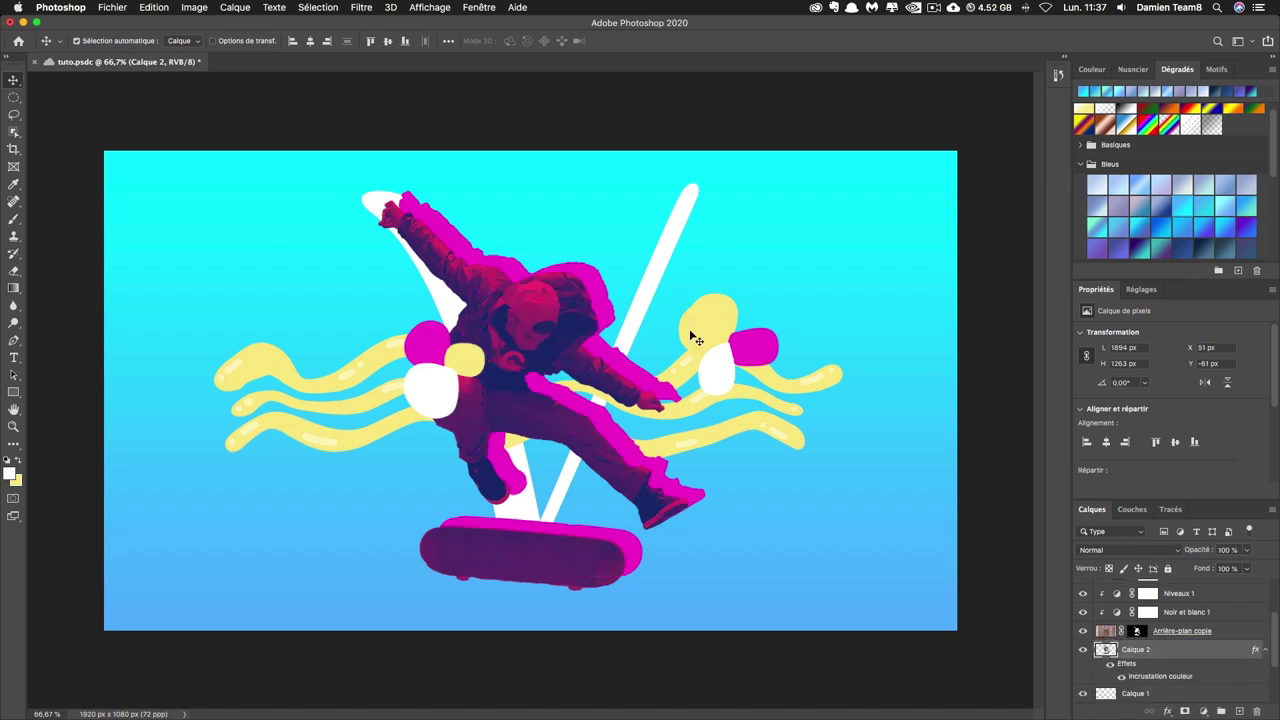
{"action": "left_click", "coordinate": [618, 300]}
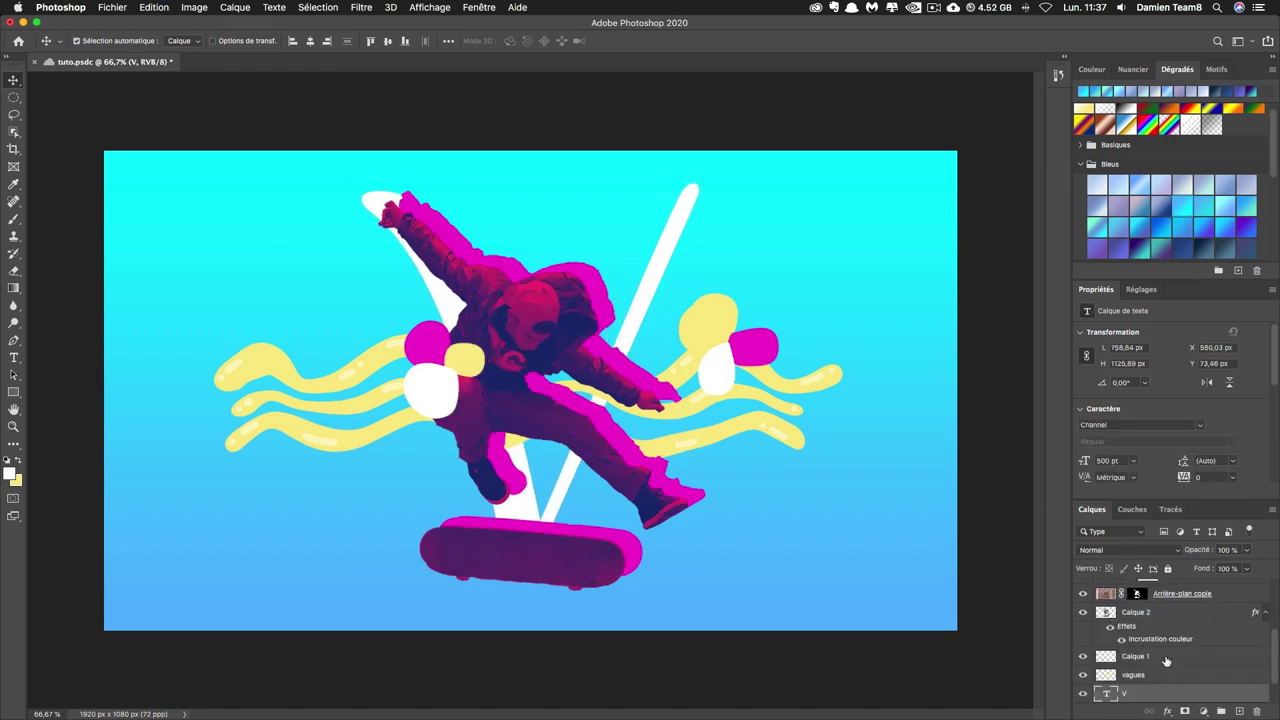
Step: Fine-tune the magenta outline's offset and duplicate it as Calque 2 copie
{"action": "left_click", "coordinate": [1160, 612]}
{"action": "mouse_move", "coordinate": [447, 227]}
{"action": "left_mouse_down"}
{"action": "mouse_move", "coordinate": [422, 222]}
{"action": "mouse_move", "coordinate": [448, 232]}
{"action": "left_mouse_up"}
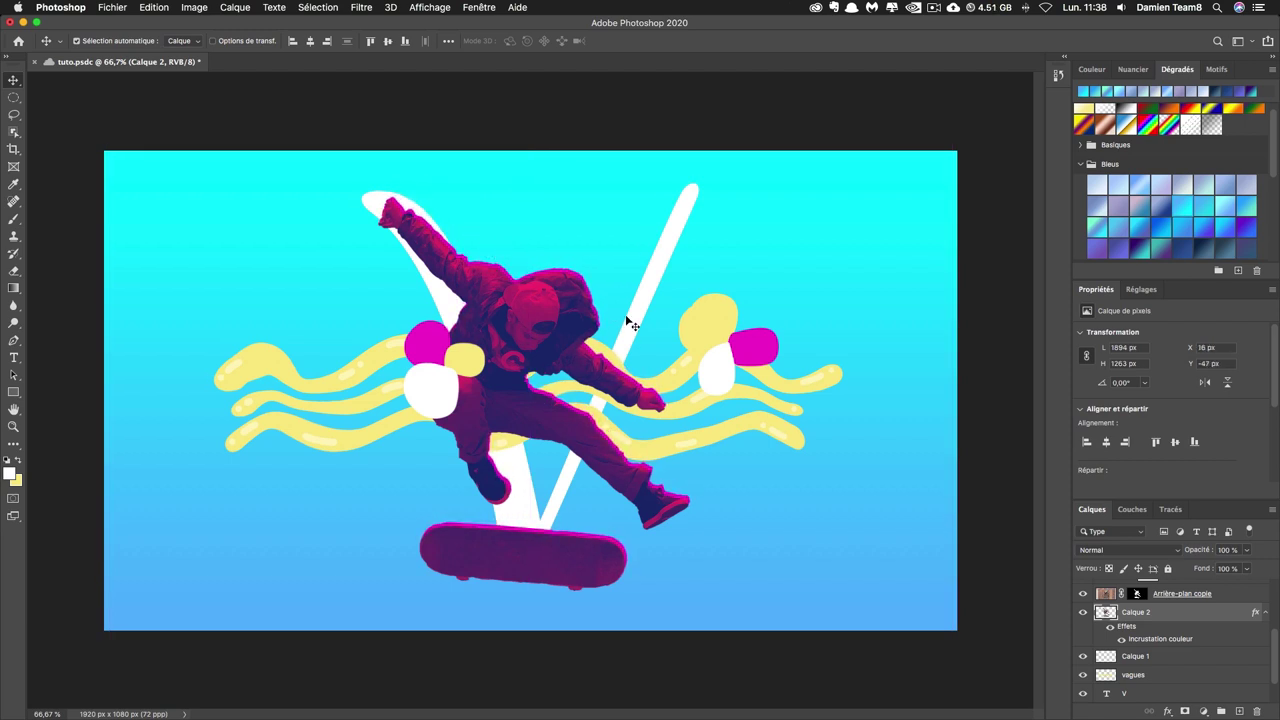
{"action": "left_click_drag", "start_coordinate": [668, 345], "coordinate": [669, 346]}
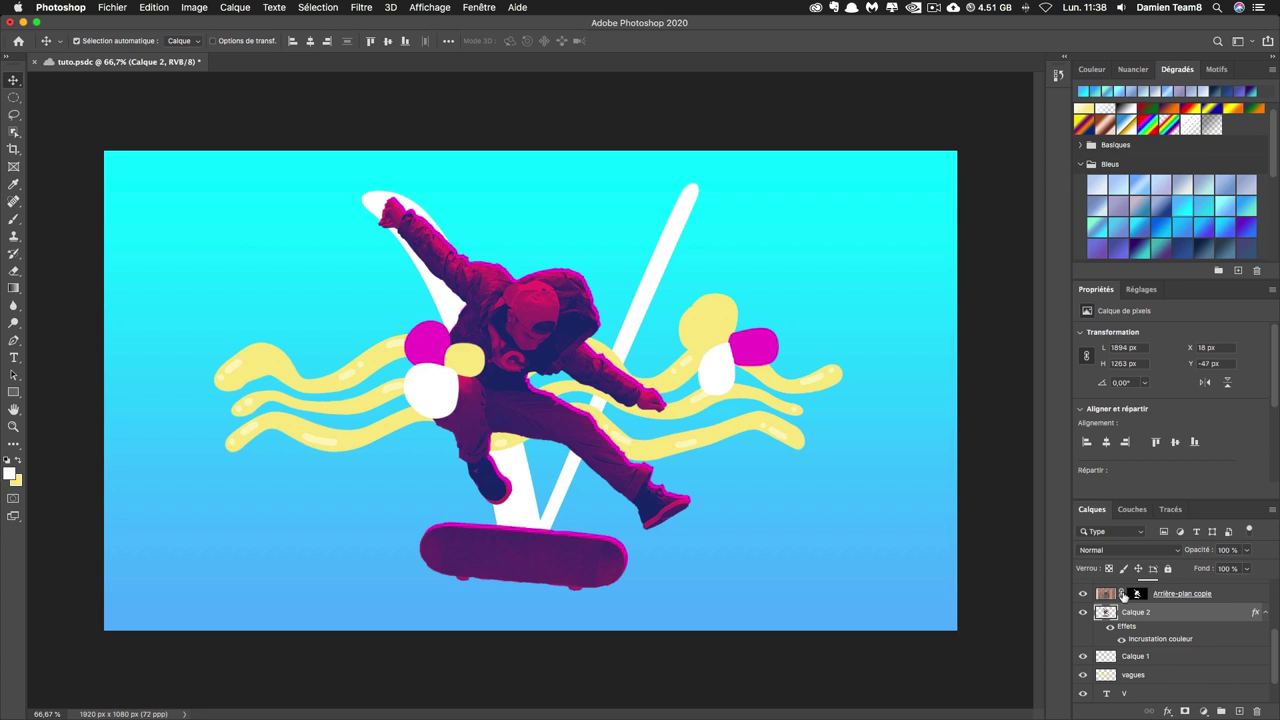
{"action": "key", "text": "super+j"}
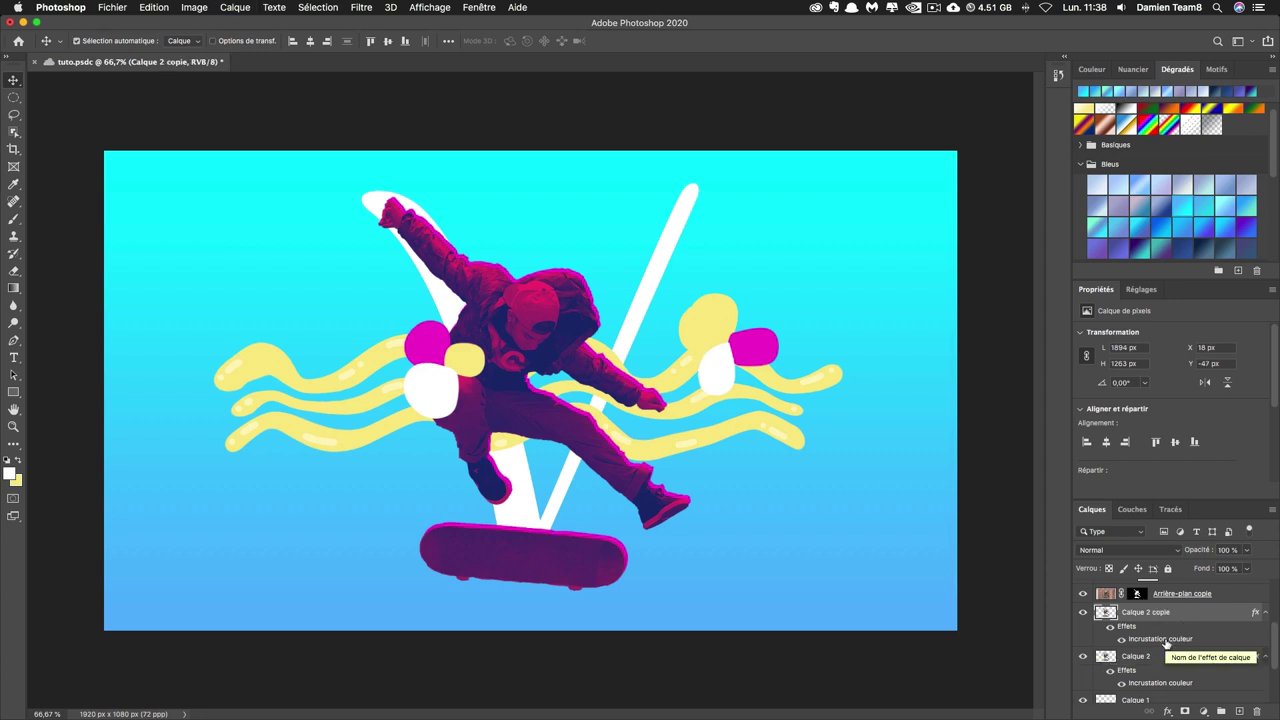
{"action": "left_click_drag", "start_coordinate": [688, 281], "coordinate": [699, 267]}
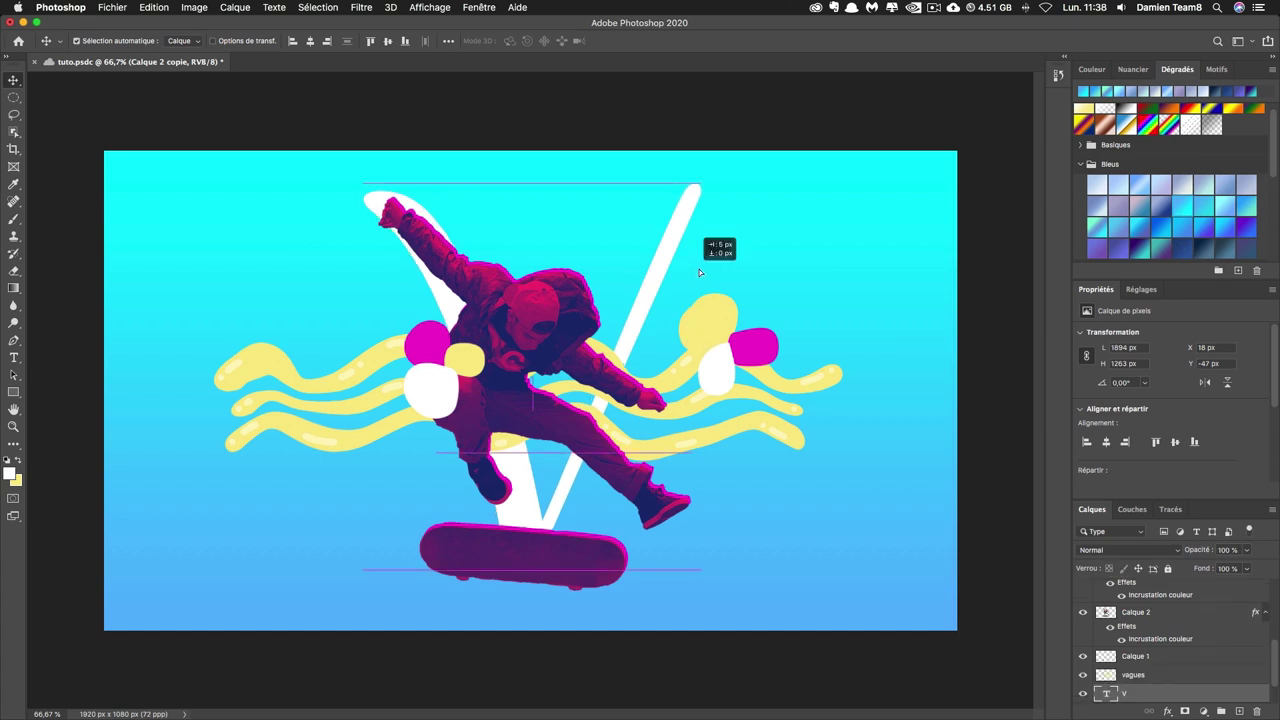
Step: Shift the duplicate up-right and change its Colour Overlay to pale yellow from the artwork
{"action": "left_click", "coordinate": [1150, 612]}
{"action": "left_click_drag", "start_coordinate": [577, 280], "coordinate": [630, 270], "text": "alt"}
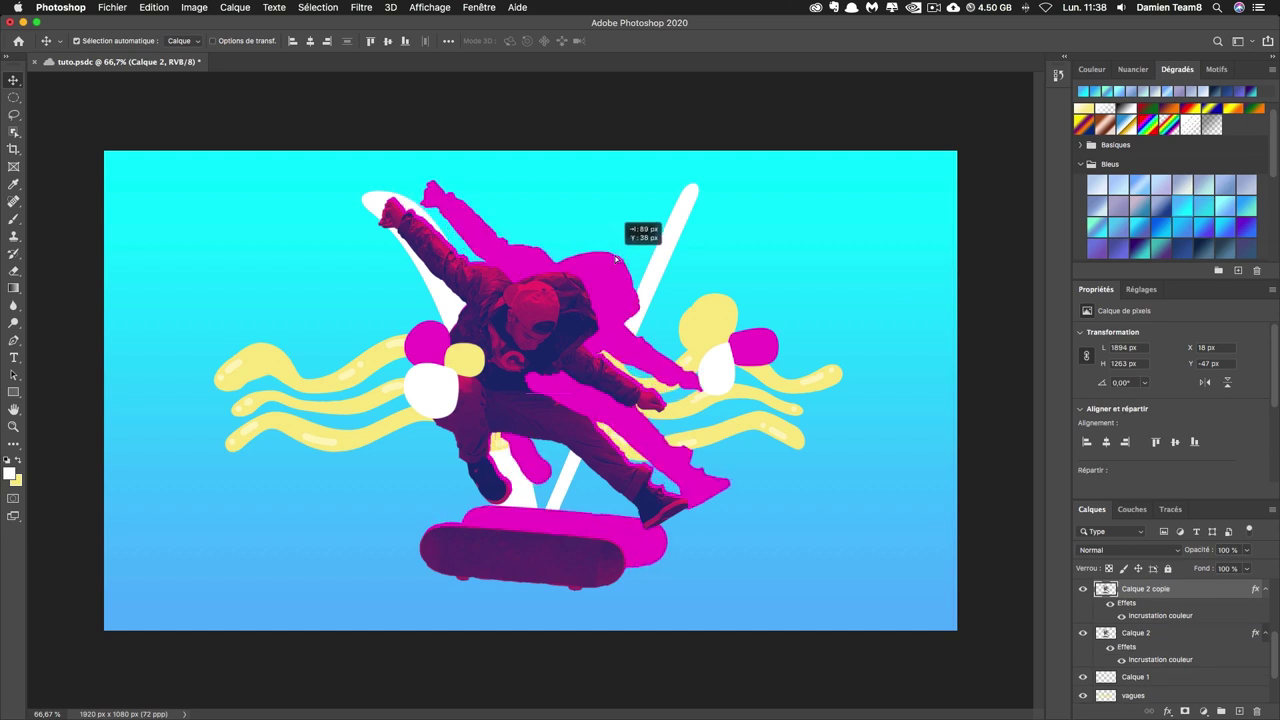
{"action": "double_click", "coordinate": [1163, 616]}
{"action": "left_click", "coordinate": [890, 240]}
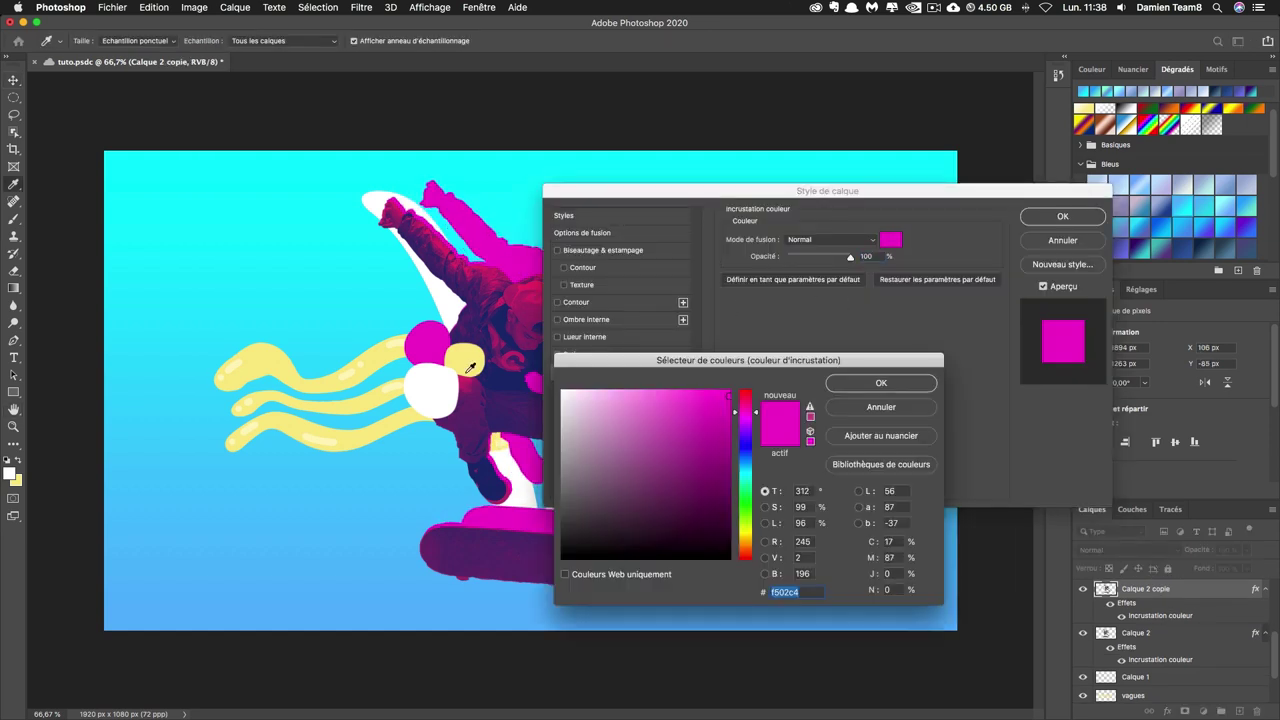
{"action": "left_click", "coordinate": [467, 363]}
{"action": "key", "text": "Return"}
{"action": "key", "text": "Return"}
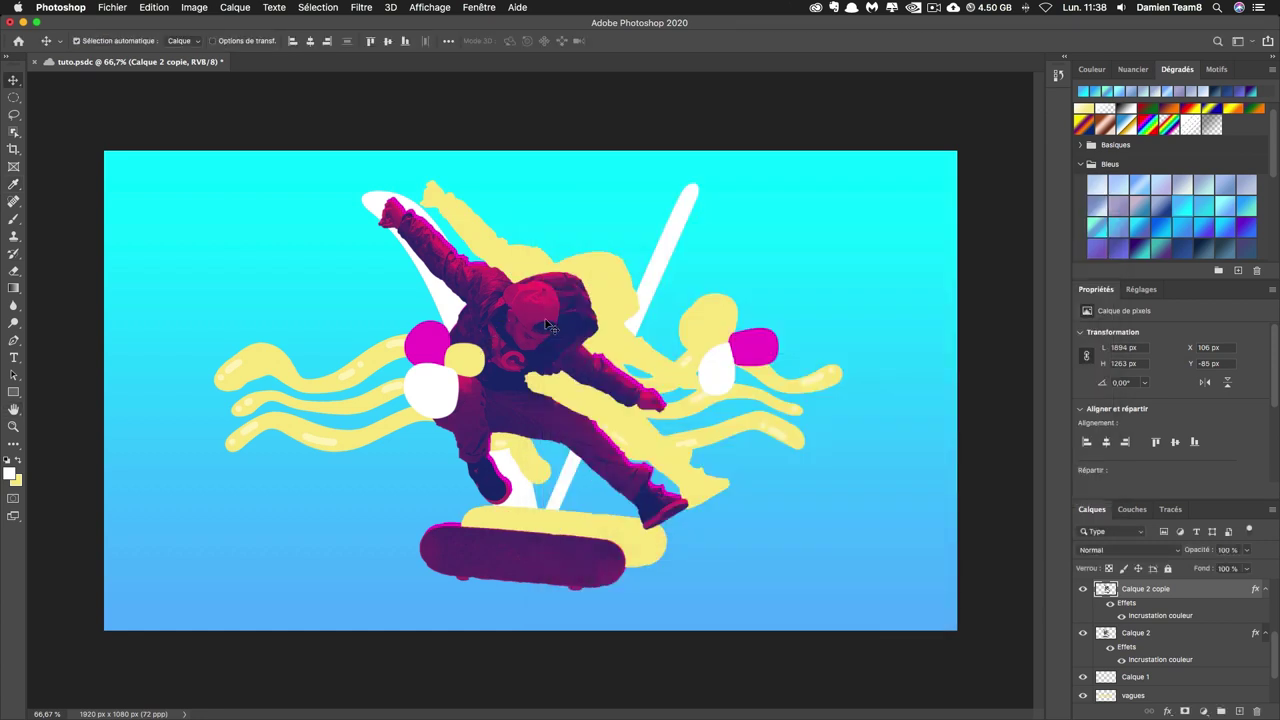
Step: Offset the yellow copy further left and place it beneath the magenta layer
{"action": "left_click_drag", "start_coordinate": [618, 293], "coordinate": [575, 292]}
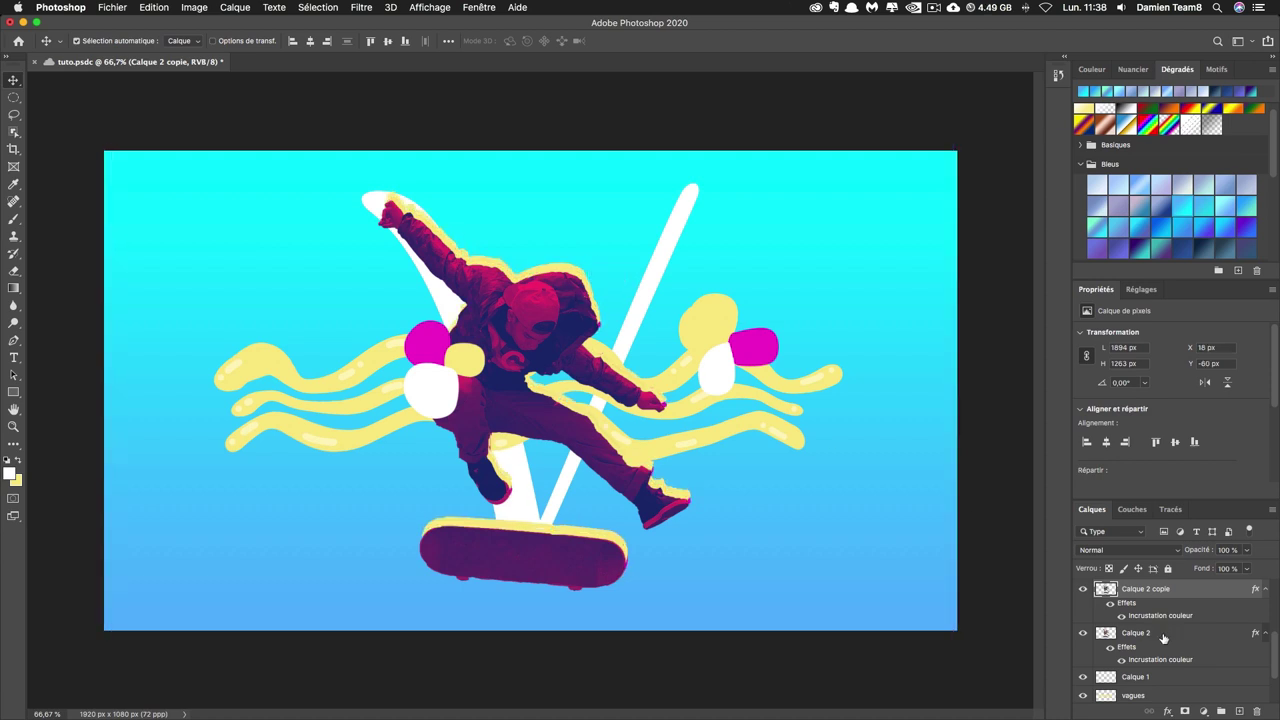
{"action": "left_click_drag", "start_coordinate": [1189, 592], "coordinate": [1160, 668]}
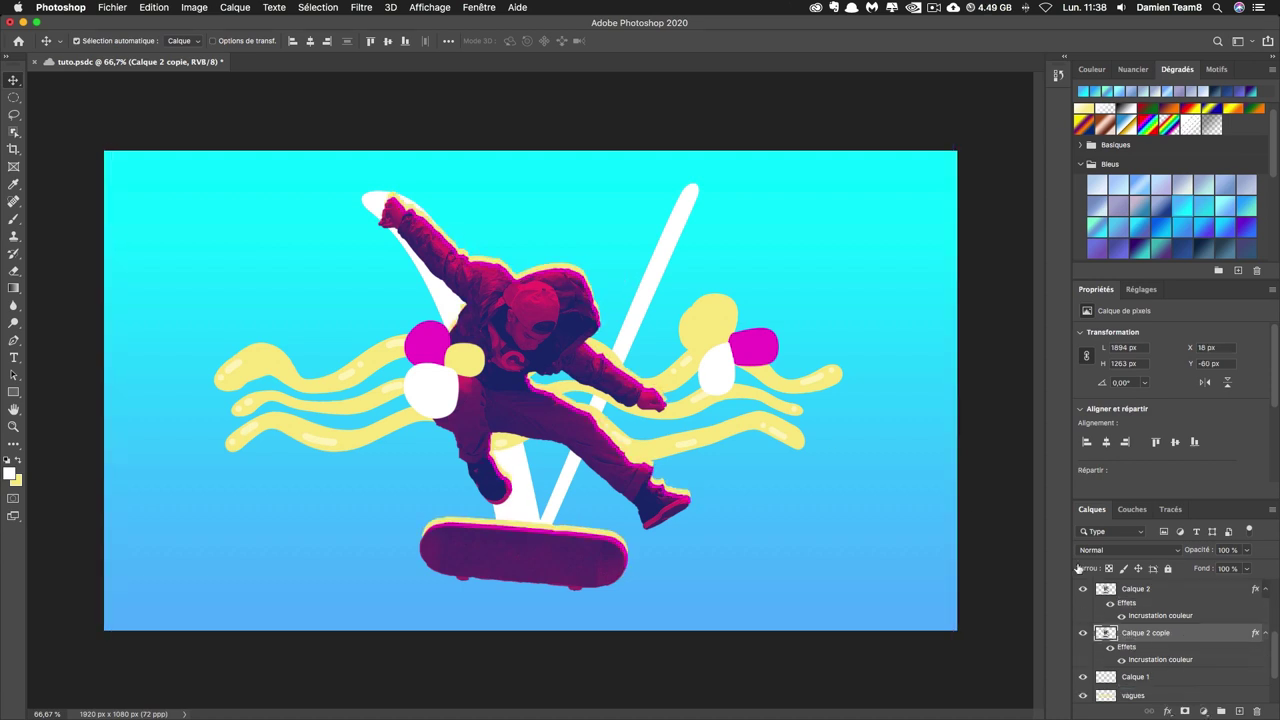
{"action": "left_click_drag", "start_coordinate": [951, 458], "coordinate": [954, 460]}
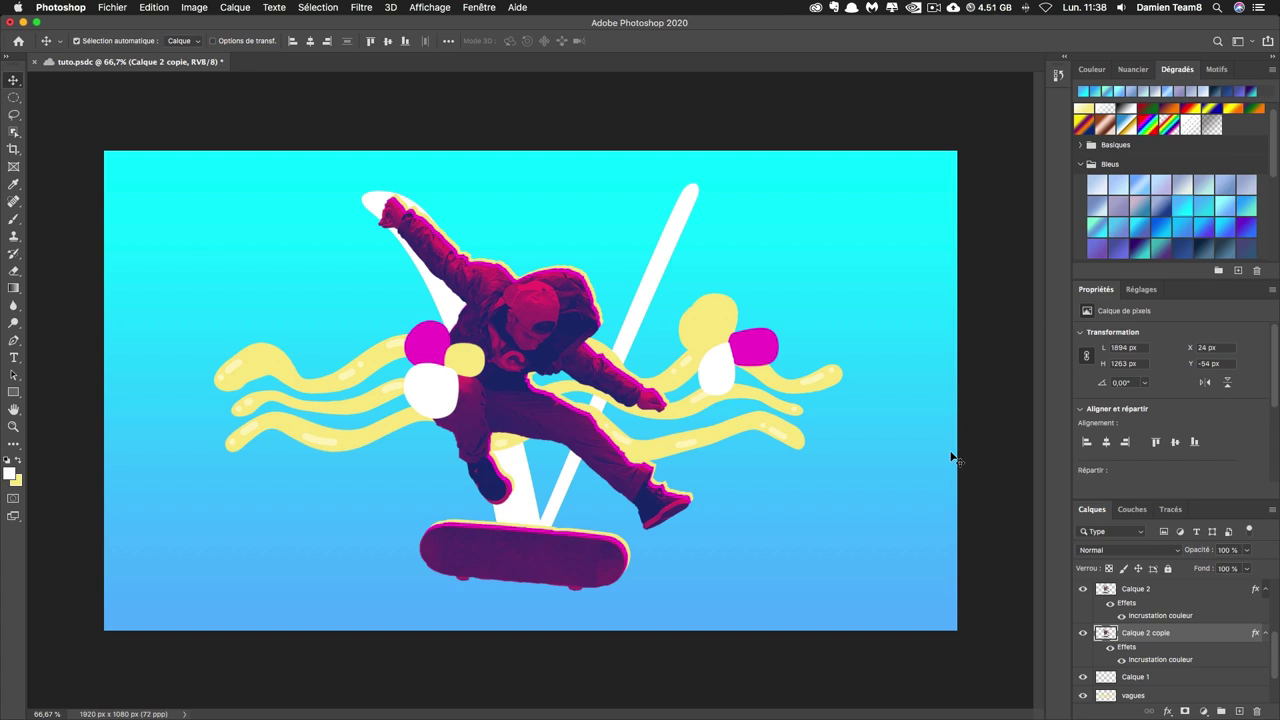
{"action": "scroll", "coordinate": [1193, 621], "scroll_direction": "down", "scroll_amount": 5}
Step: Start a new text layer above cercles2 at the upper left, typing Venice
{"action": "left_click", "coordinate": [1181, 597]}
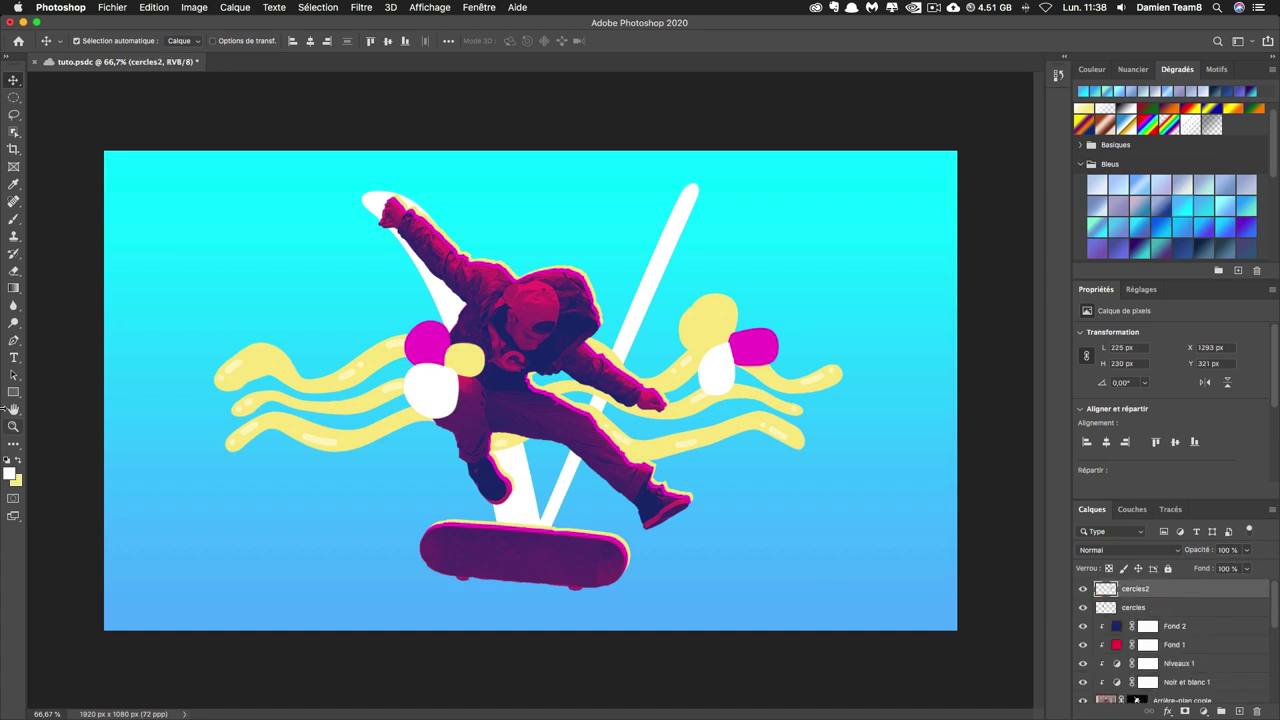
{"action": "left_click", "coordinate": [13, 357]}
{"action": "left_click", "coordinate": [237, 317]}
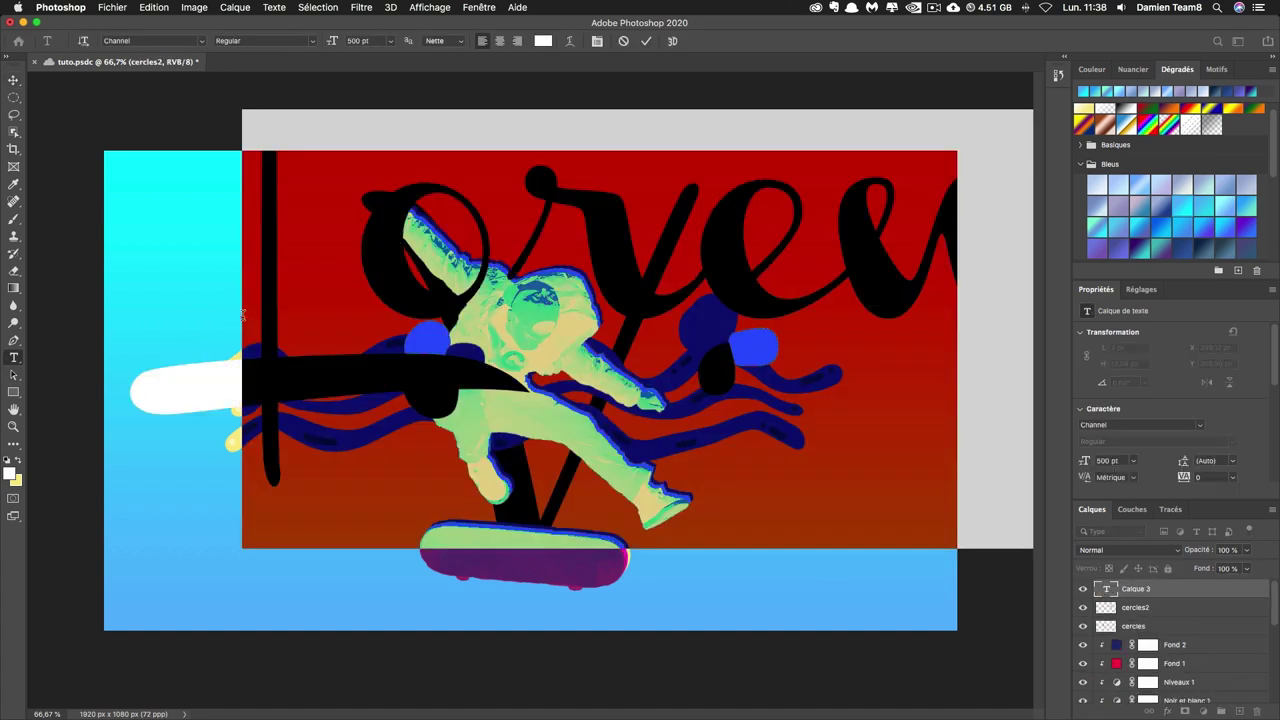
{"action": "type", "text": "Veni"}
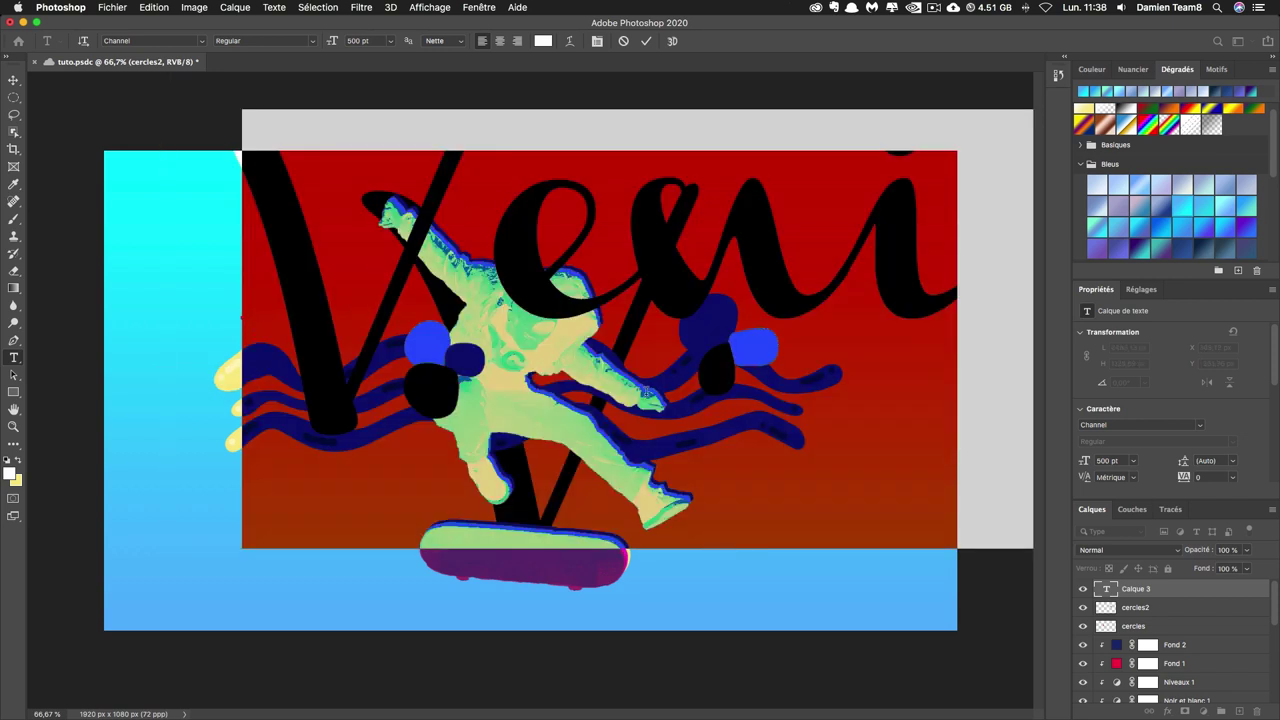
{"action": "scroll", "coordinate": [1132, 394], "scroll_direction": "down", "scroll_amount": 2}
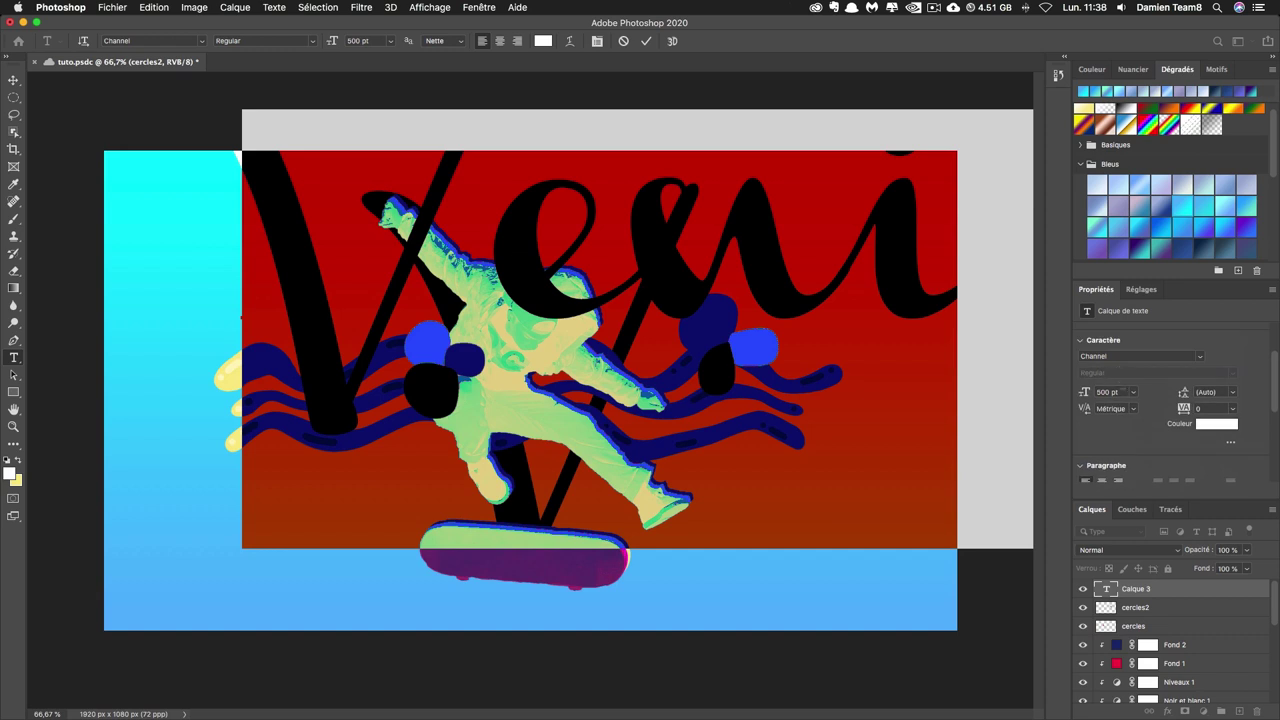
Step: Set the Venice text to the BoB font at 95 pt and commit it
{"action": "type", "text": "bob"}
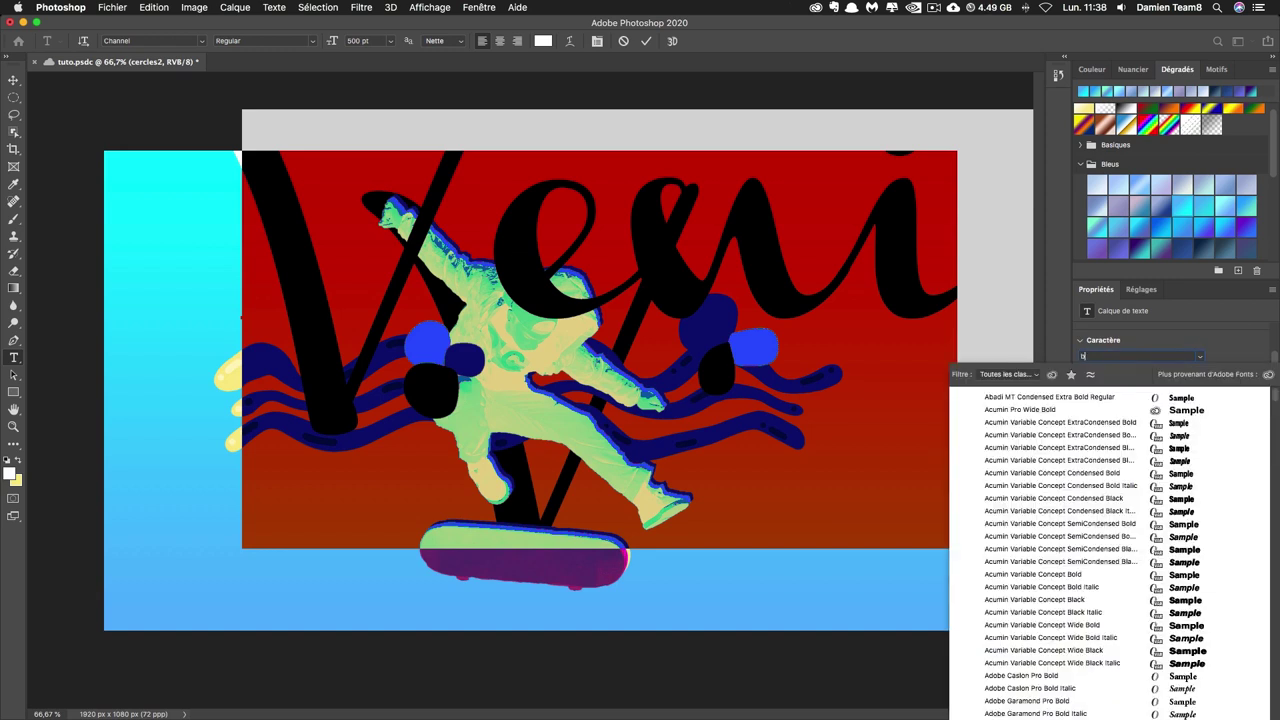
{"action": "key", "text": "Return"}
{"action": "left_click", "coordinate": [1114, 392]}
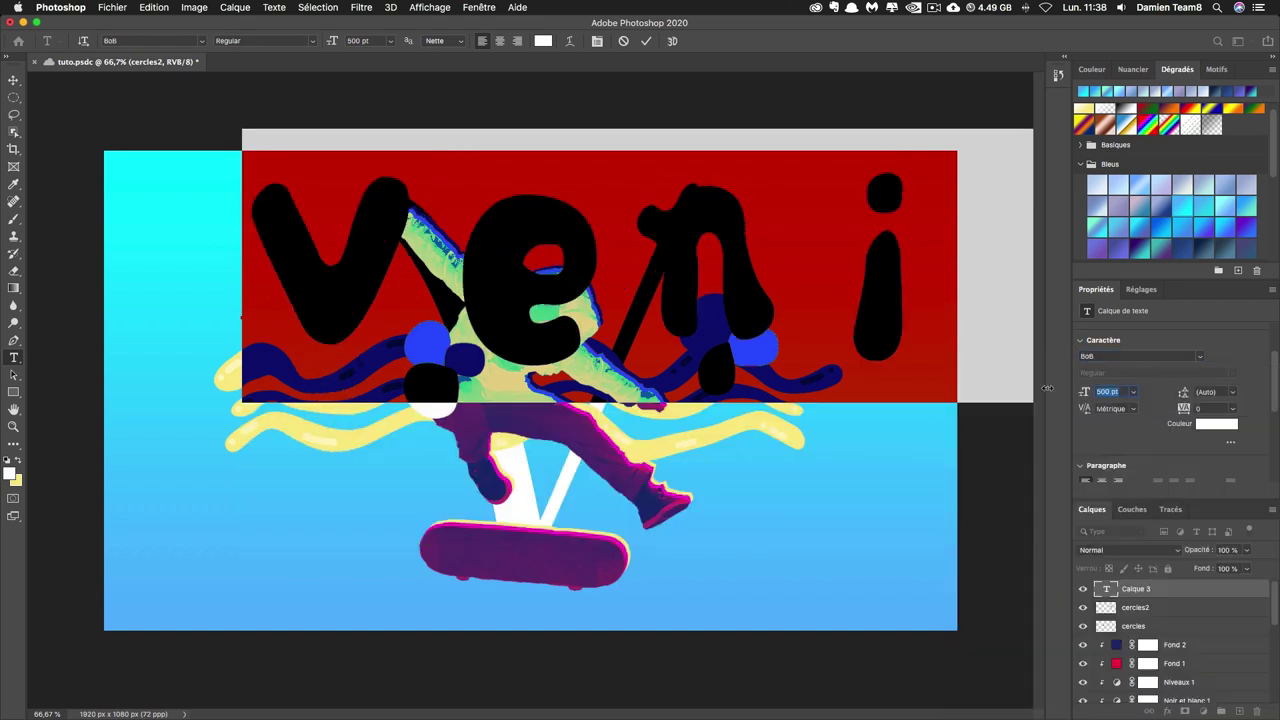
{"action": "type", "text": "95"}
{"action": "key", "text": "Return"}
{"action": "left_click", "coordinate": [13, 80]}
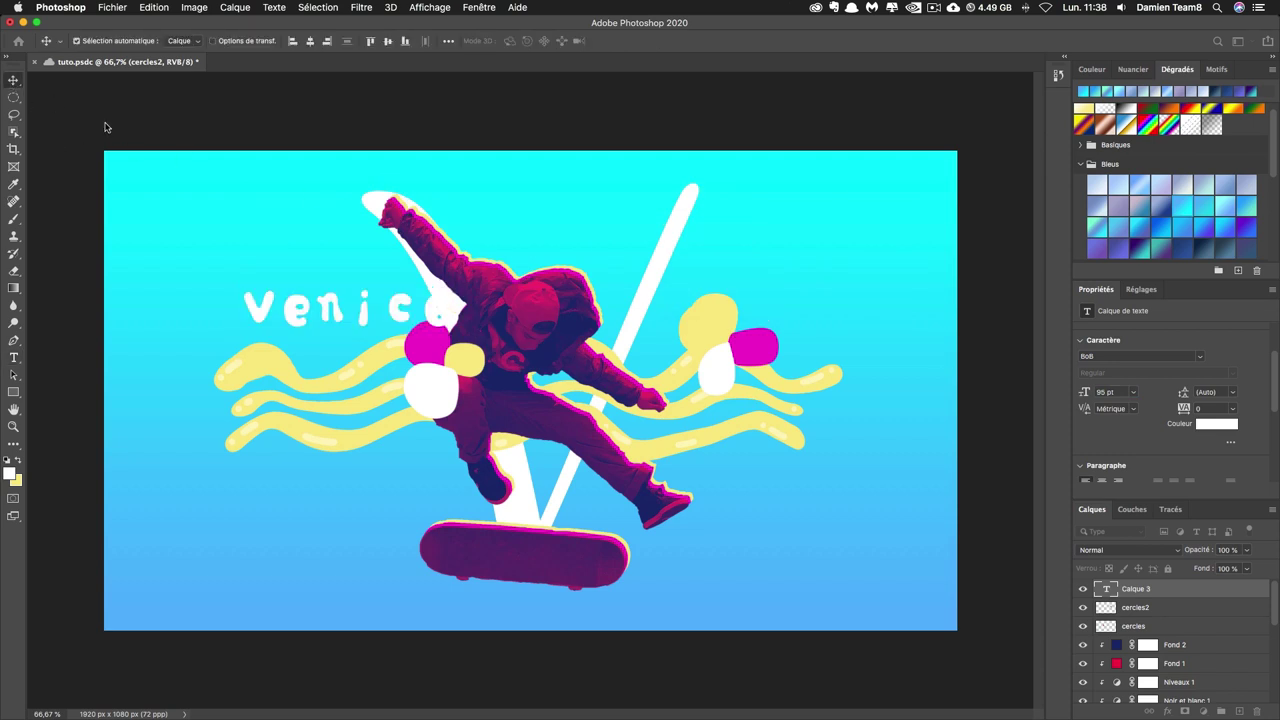
{"action": "left_click", "coordinate": [352, 382]}
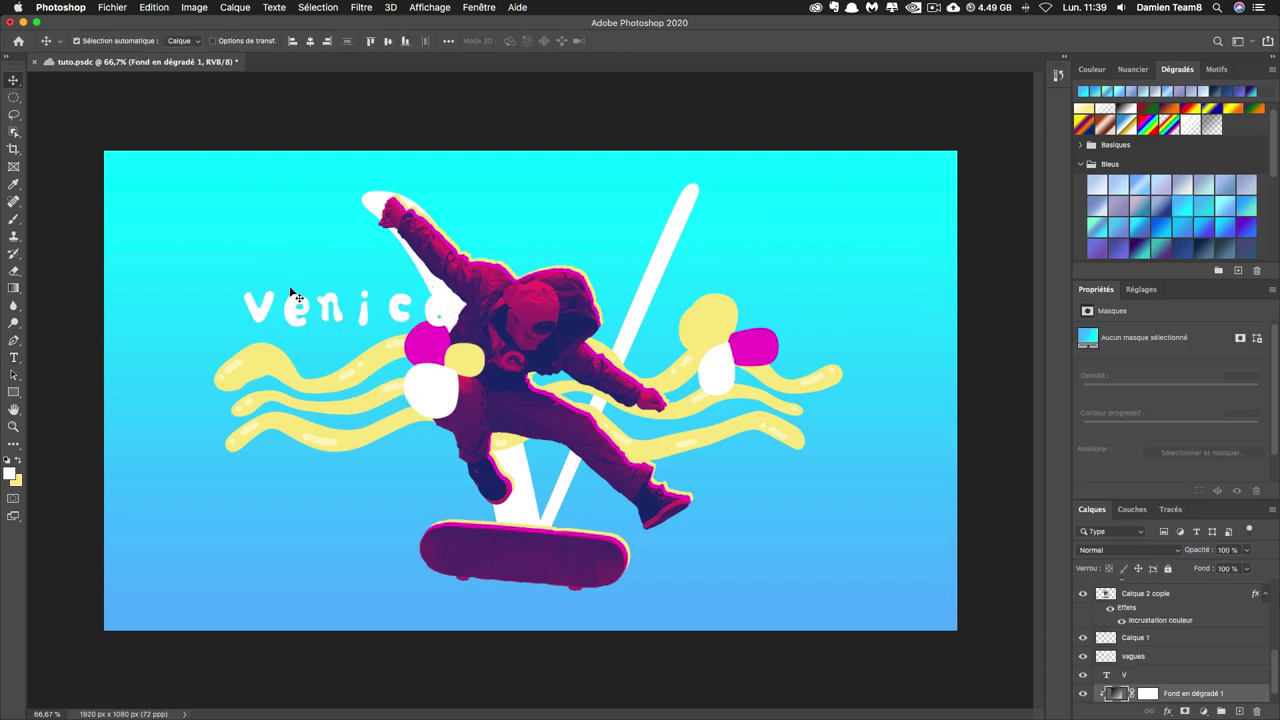
{"action": "double_click", "coordinate": [272, 310]}
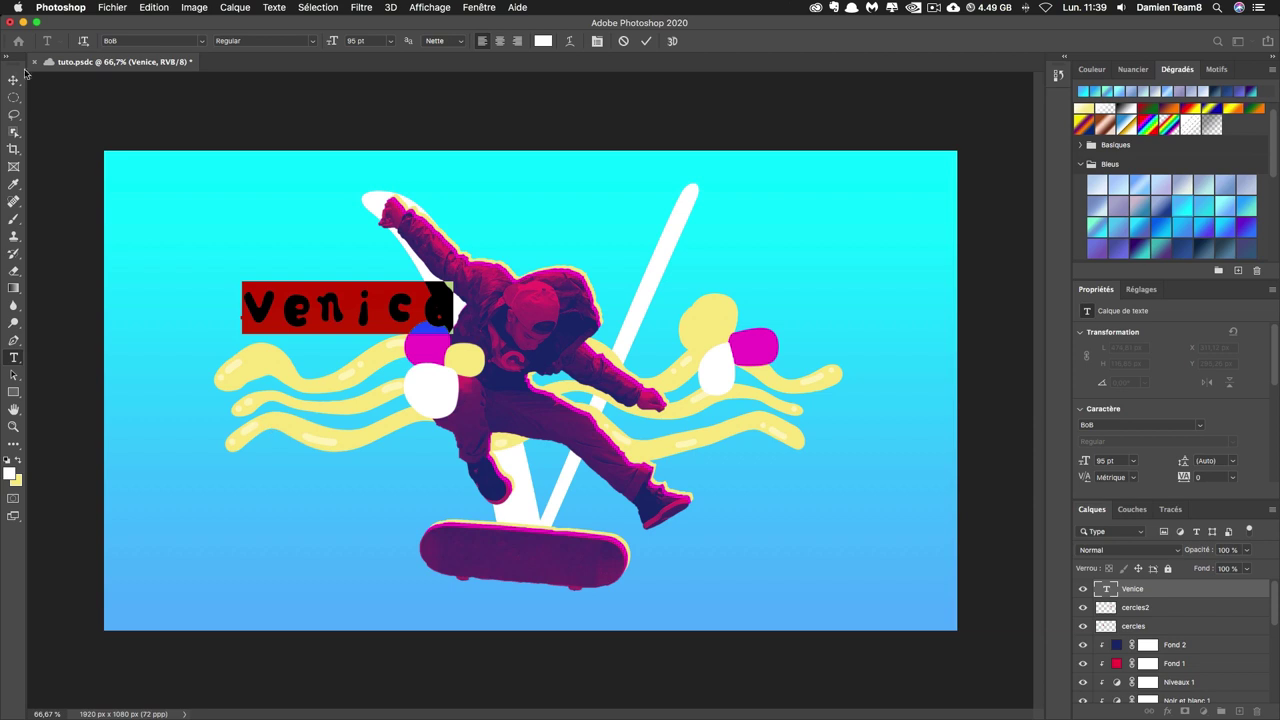
{"action": "key", "text": "Escape"}
Step: Move Venice onto the skateboard deck, set tracking to -260, and centre it there
{"action": "left_click_drag", "start_coordinate": [258, 320], "coordinate": [387, 561]}
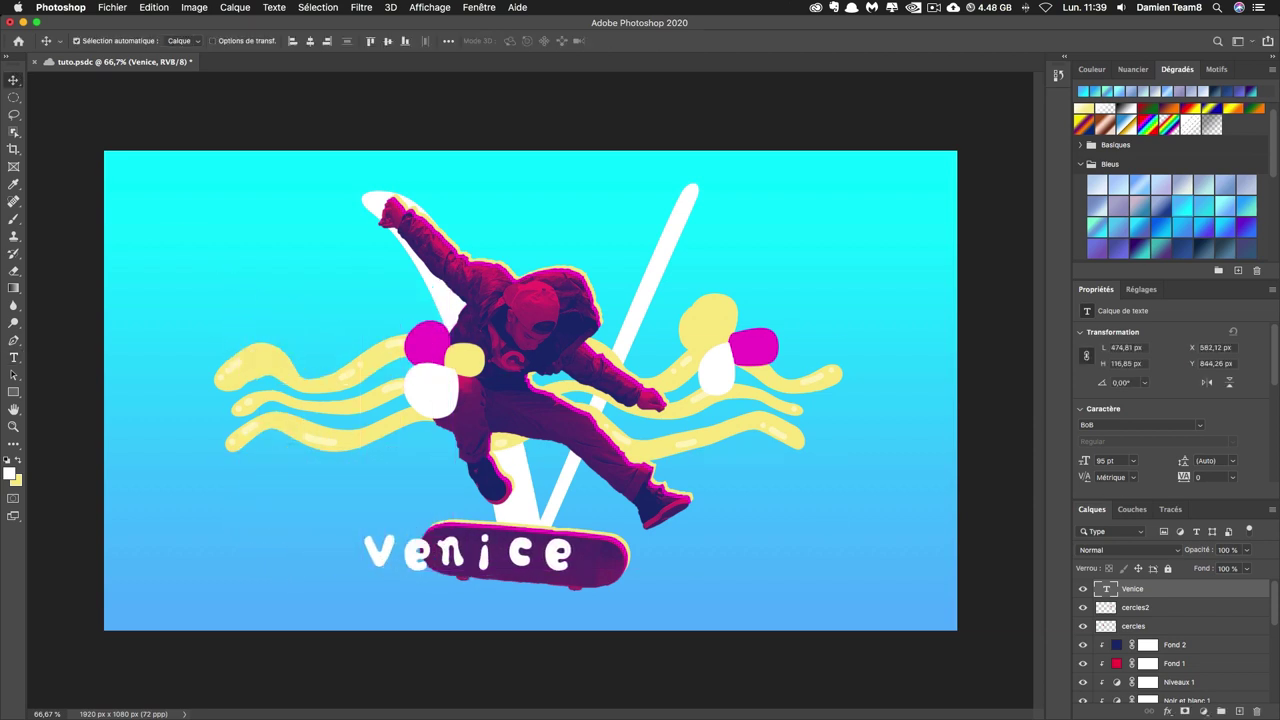
{"action": "scroll", "coordinate": [1206, 461], "scroll_direction": "down", "scroll_amount": 2}
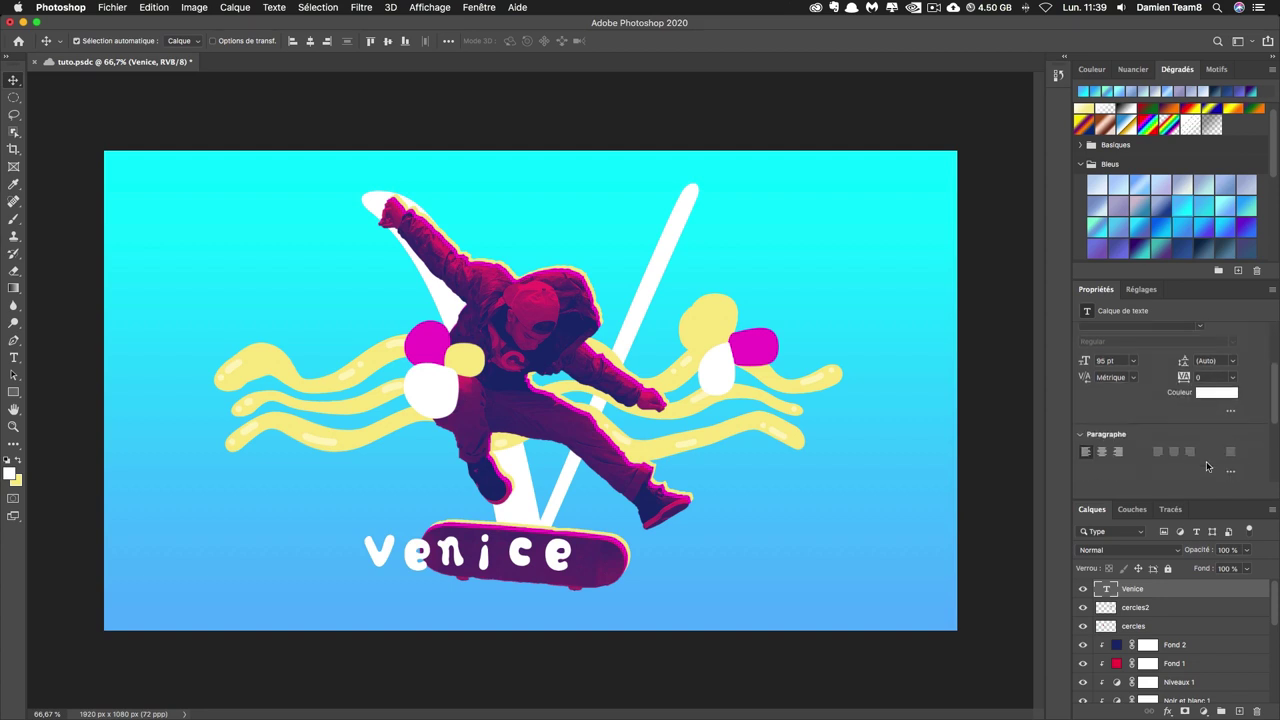
{"action": "left_click", "coordinate": [1196, 411]}
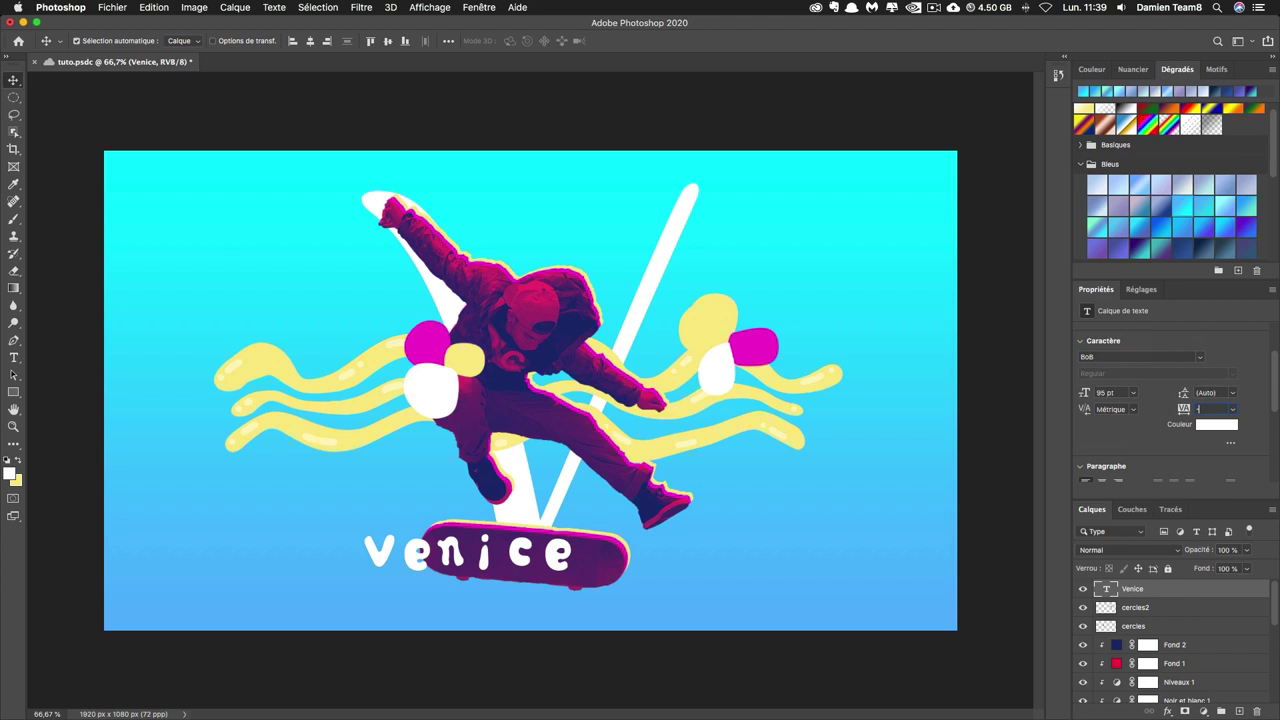
{"action": "type", "text": "-20"}
{"action": "key", "text": "Return"}
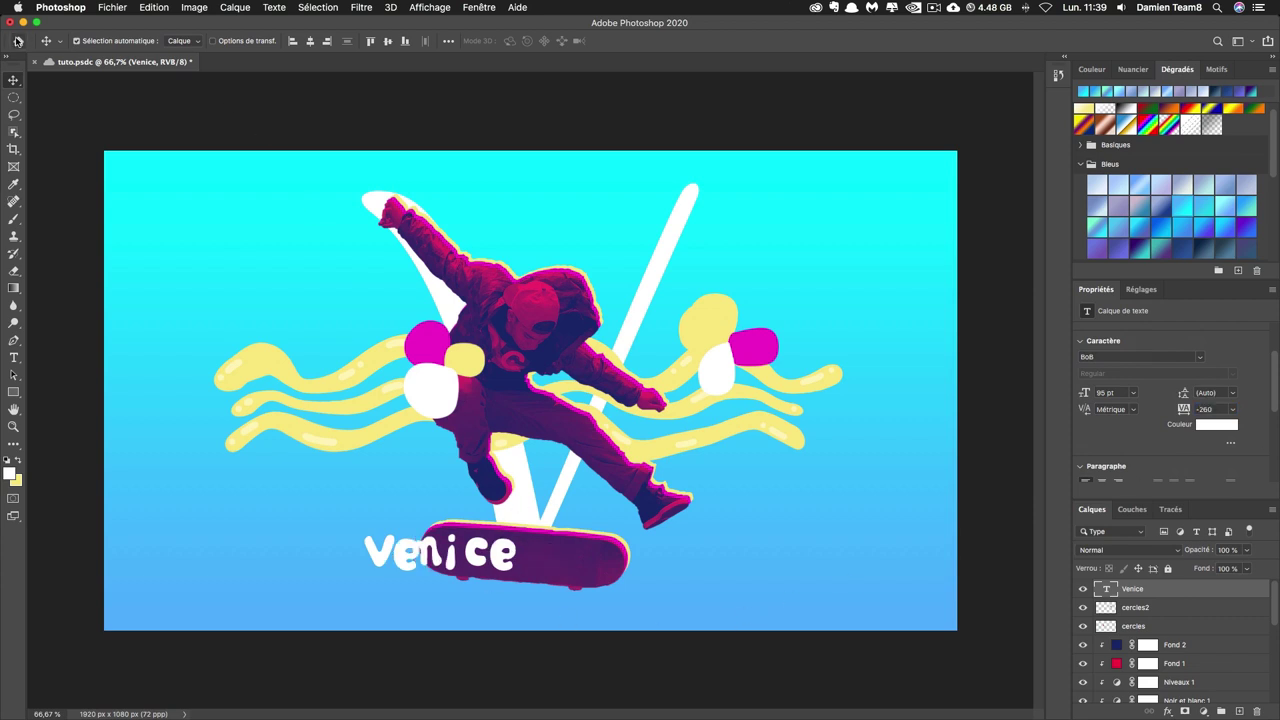
{"action": "left_click_drag", "start_coordinate": [493, 556], "coordinate": [572, 565]}
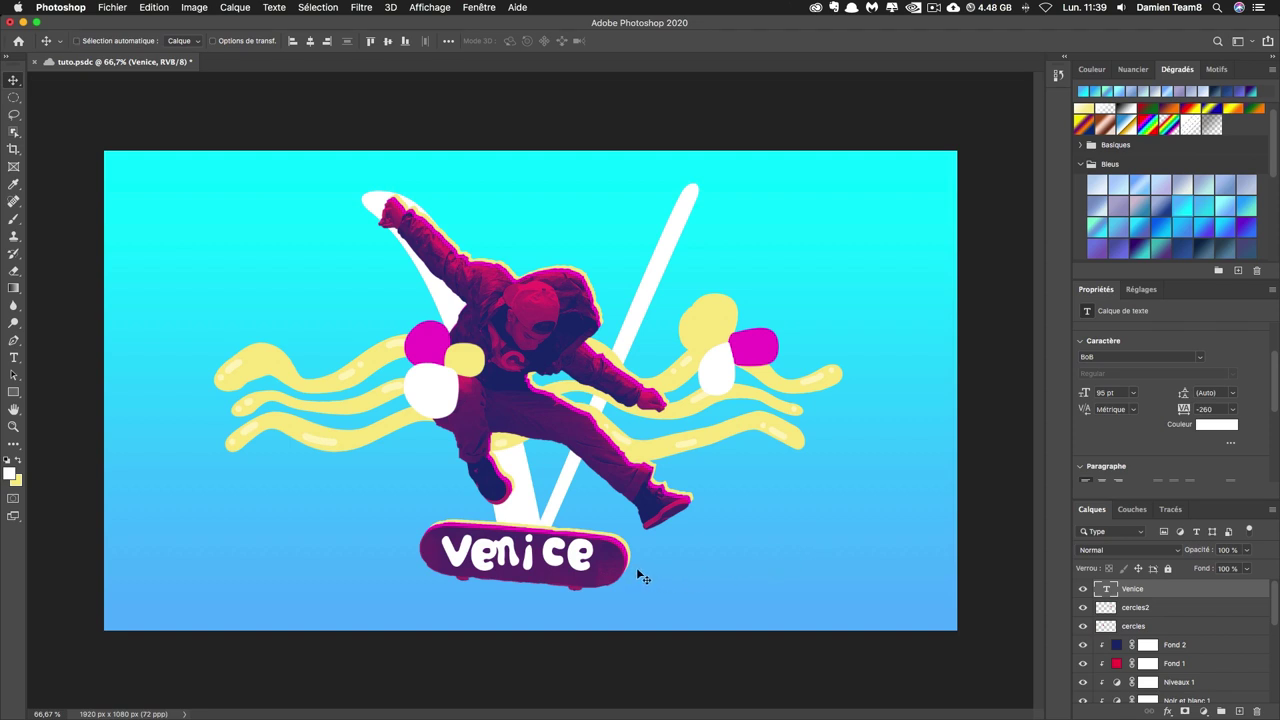
Step: Colour the Venice text yellow, sampled from the artwork
{"action": "key", "text": "ctrl+t"}
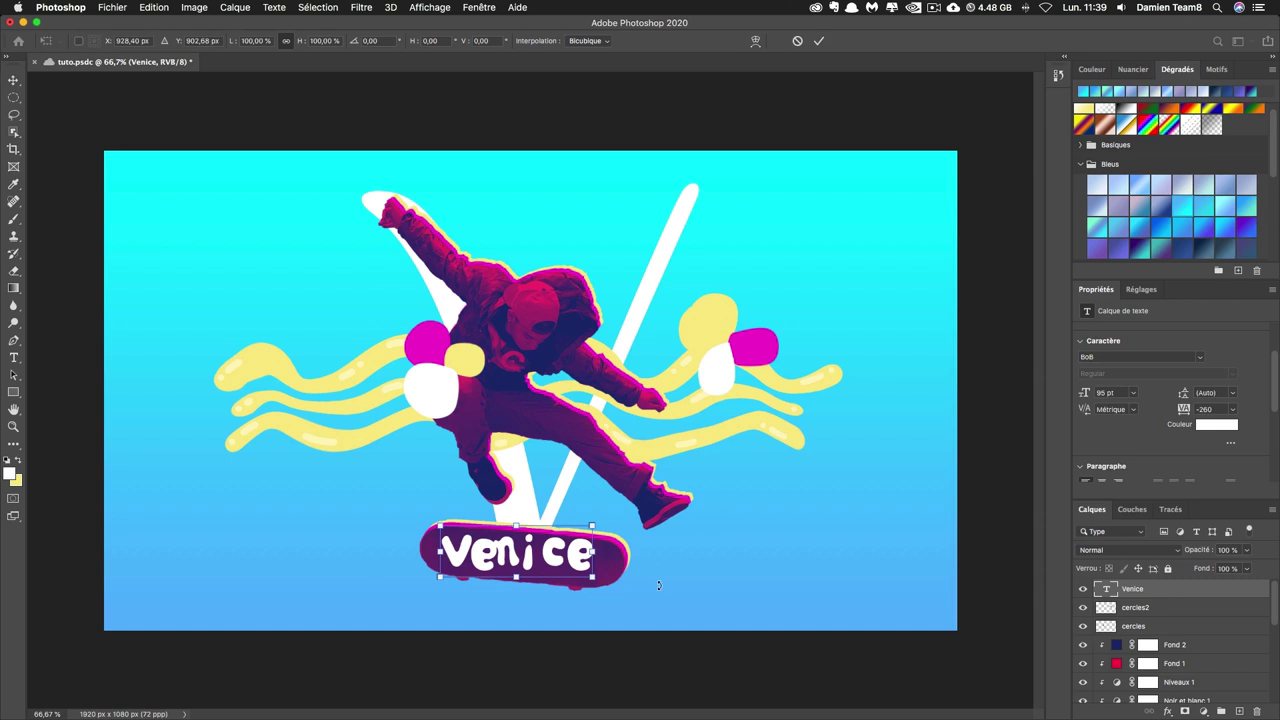
{"action": "key", "text": "Return"}
{"action": "left_click", "coordinate": [1216, 424]}
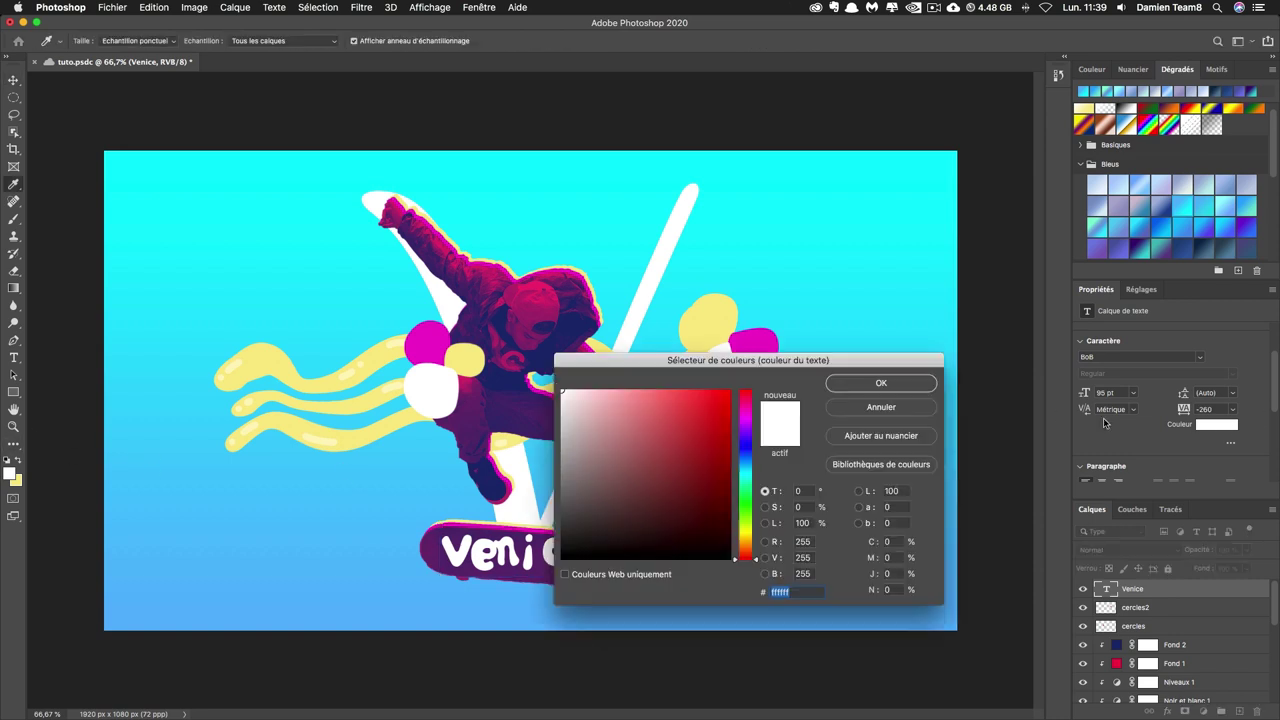
{"action": "left_click", "coordinate": [721, 324]}
{"action": "key", "text": "Return"}
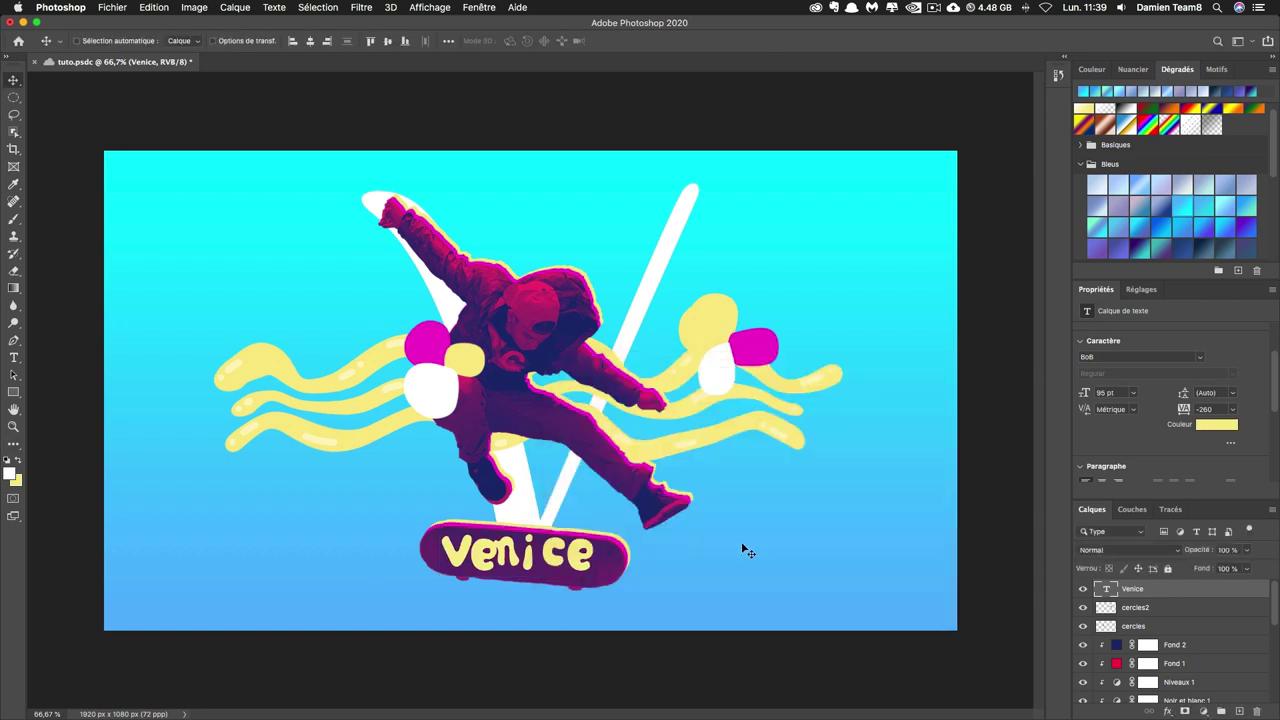
Step: Nudge the Venice text and rotate it about 4.3° to follow the skateboard
{"action": "key", "text": "ctrl+t"}
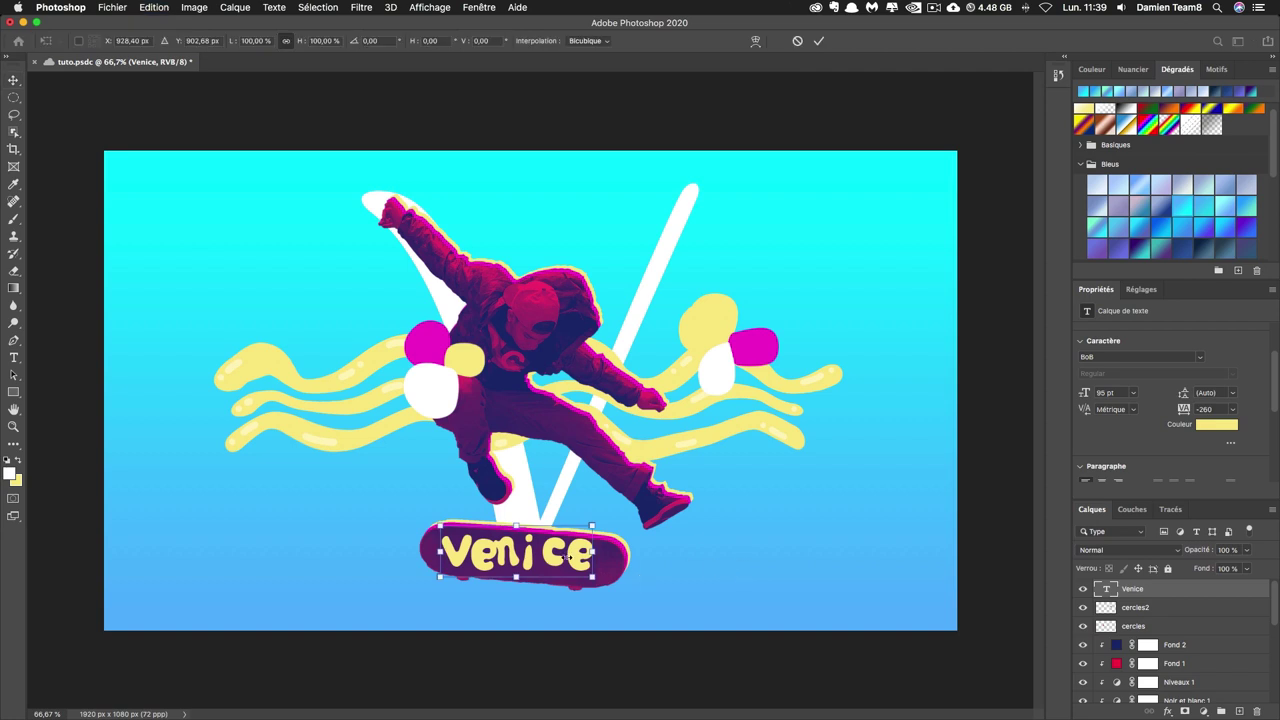
{"action": "left_click_drag", "start_coordinate": [567, 557], "coordinate": [549, 560]}
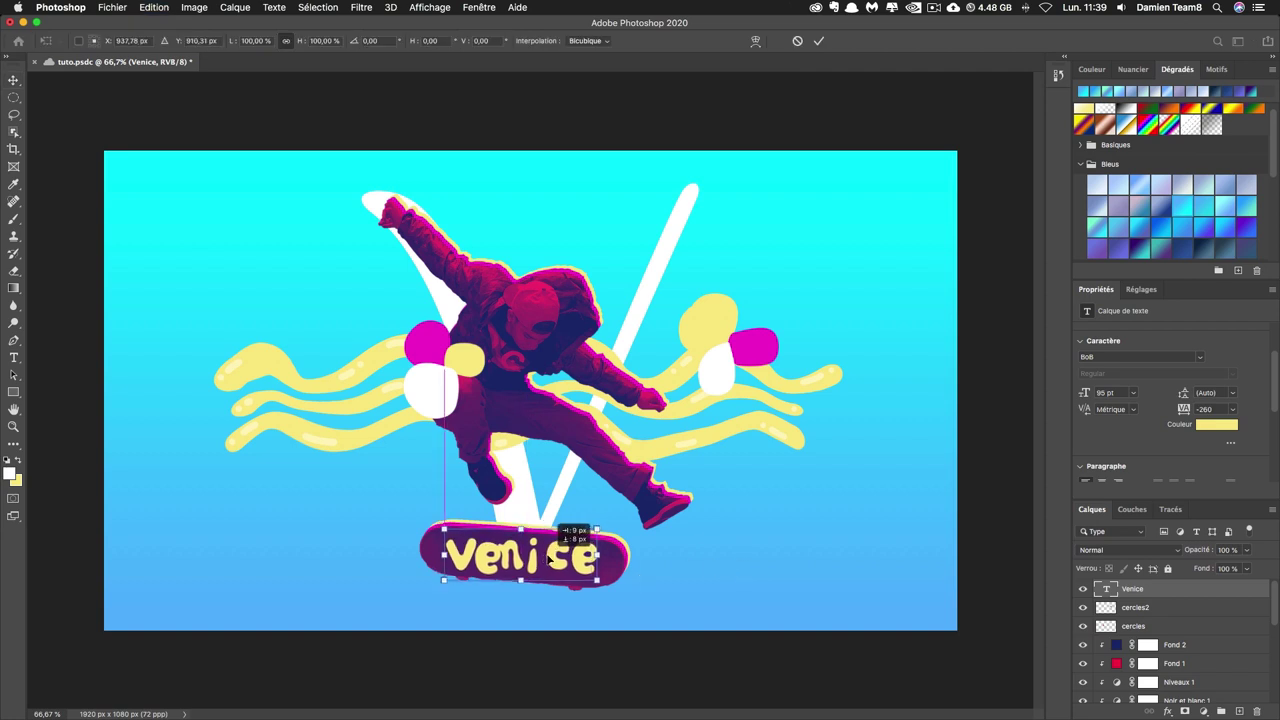
{"action": "left_click_drag", "start_coordinate": [617, 603], "coordinate": [613, 610]}
{"action": "key", "text": "Return"}
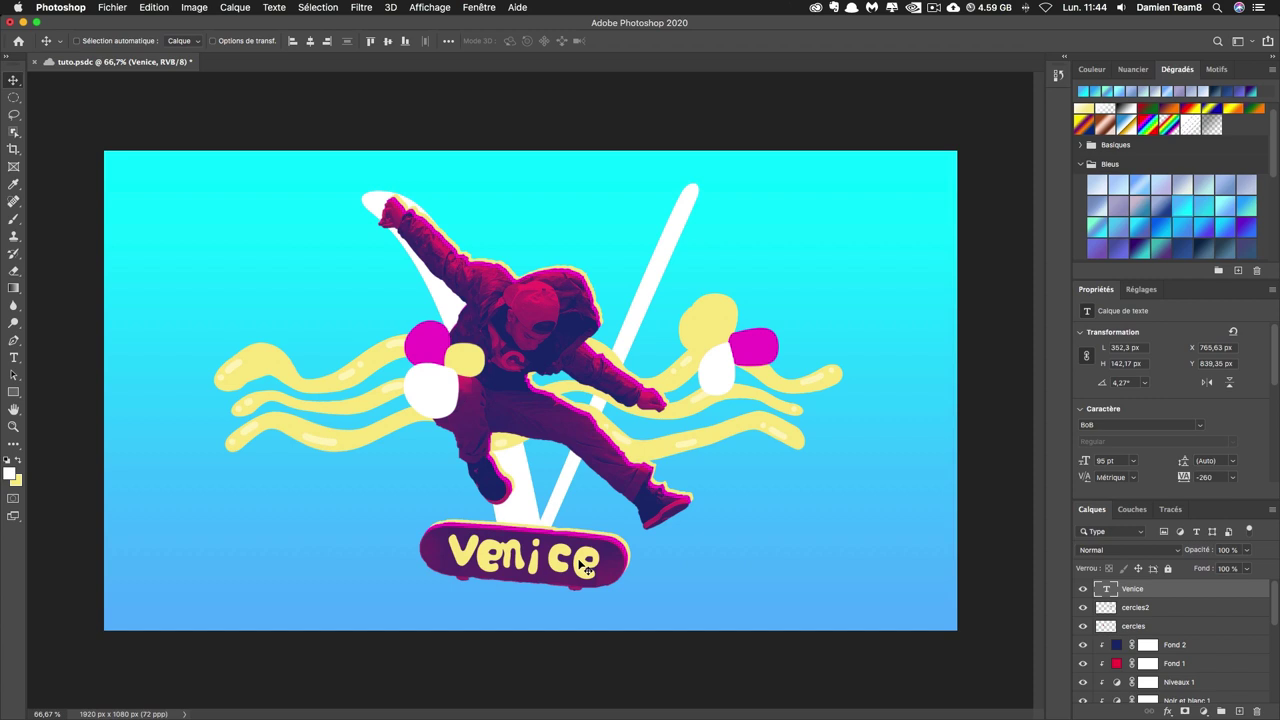
Step: Add an empty Calque 3 above Venice and zoom in to 200%
{"action": "left_click", "coordinate": [1240, 711]}
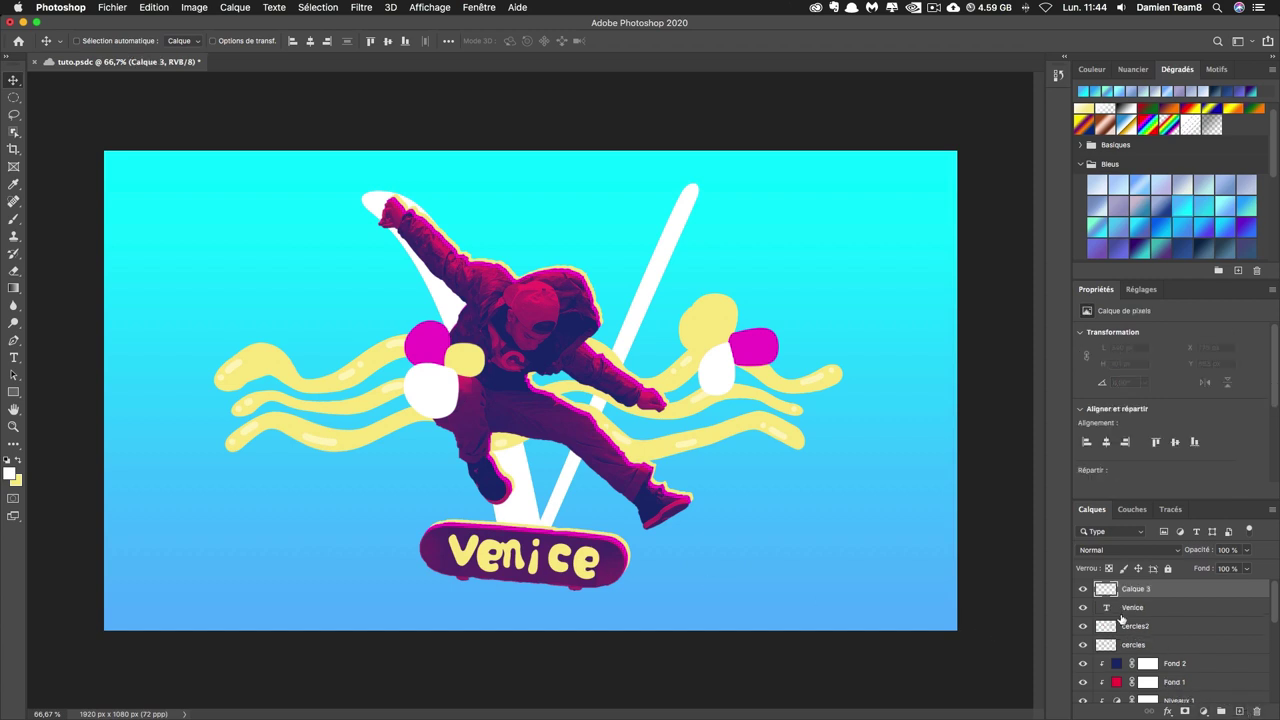
{"action": "key", "text": "super+plus"}
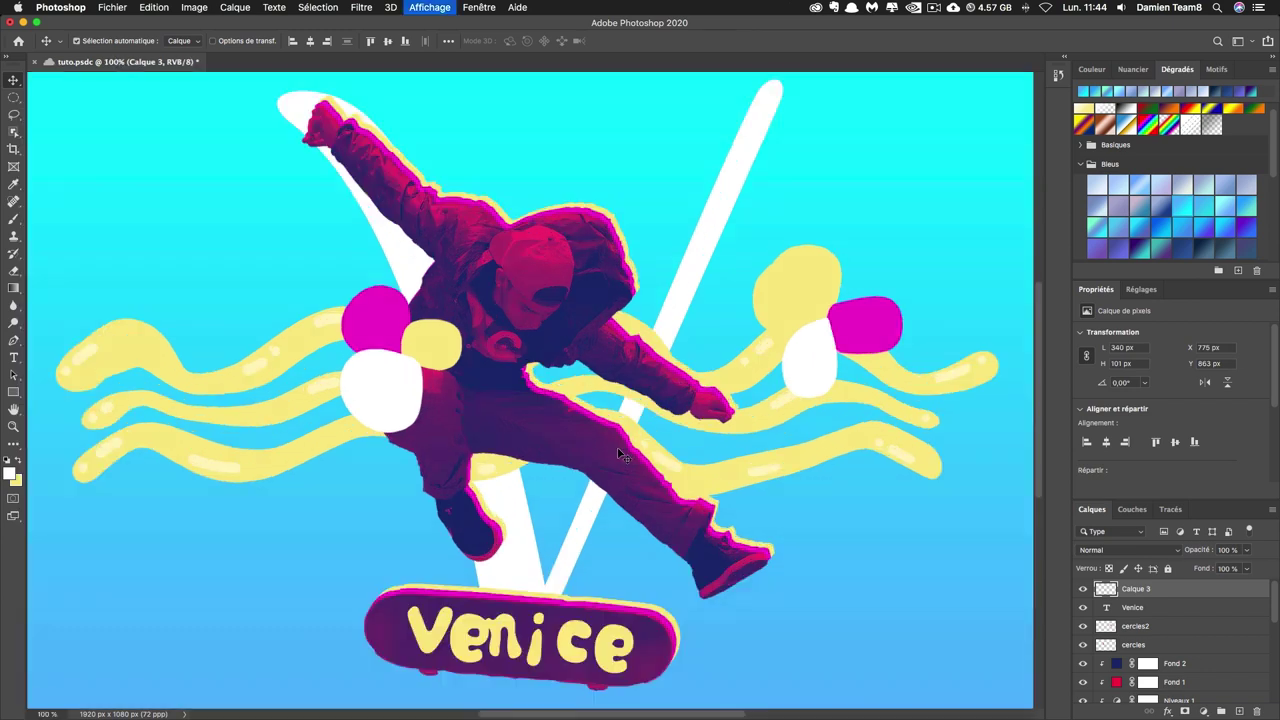
{"action": "key", "text": "super+plus"}
{"action": "scroll", "coordinate": [622, 452], "scroll_direction": "down", "scroll_amount": 10}
{"action": "scroll", "coordinate": [622, 452], "scroll_direction": "up", "scroll_amount": 3}
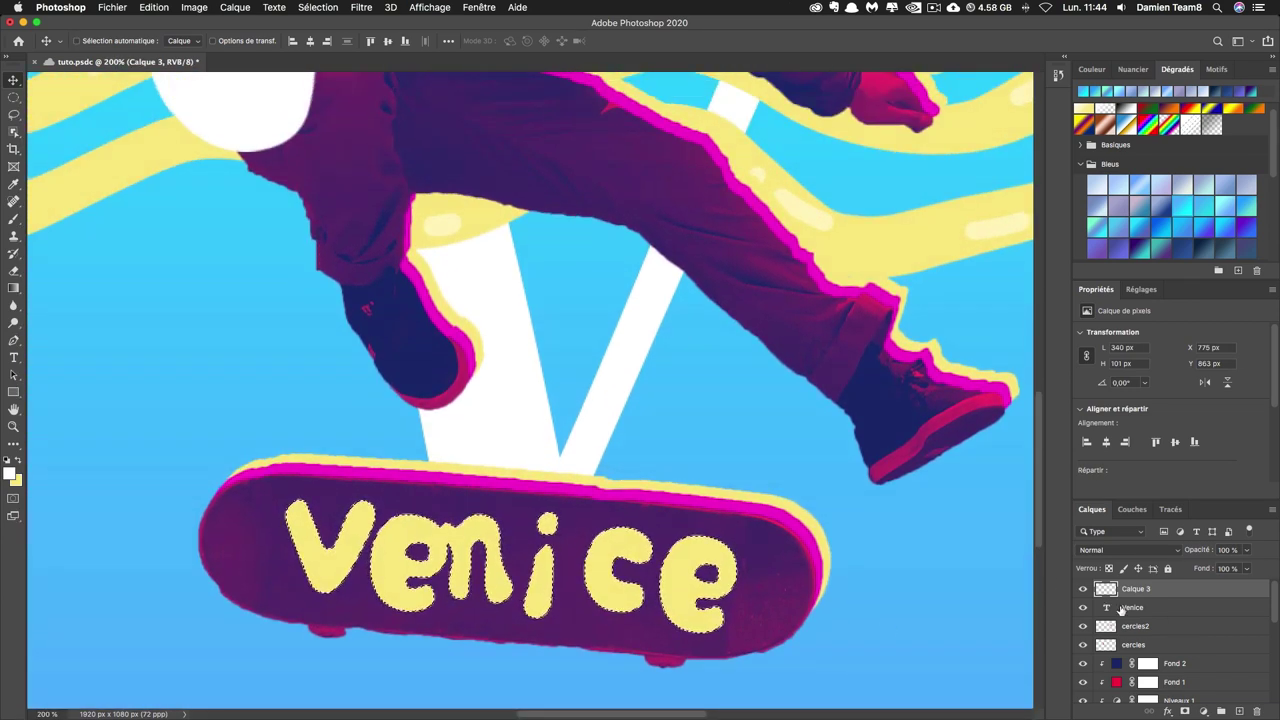
Step: Set the foreground colour to light yellow sampled from the artwork, ready for brushing
{"action": "left_click", "coordinate": [10, 473]}
{"action": "left_click", "coordinate": [445, 218]}
{"action": "key", "text": "Return"}
{"action": "key", "text": "b"}
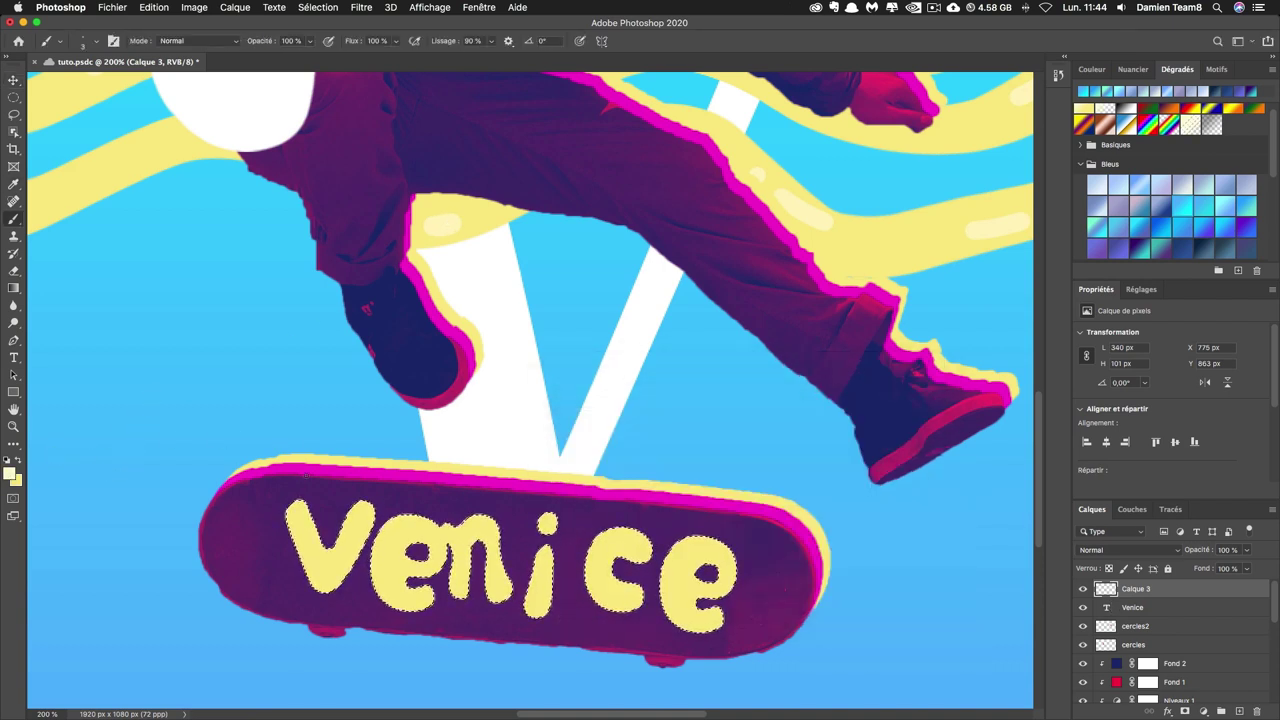
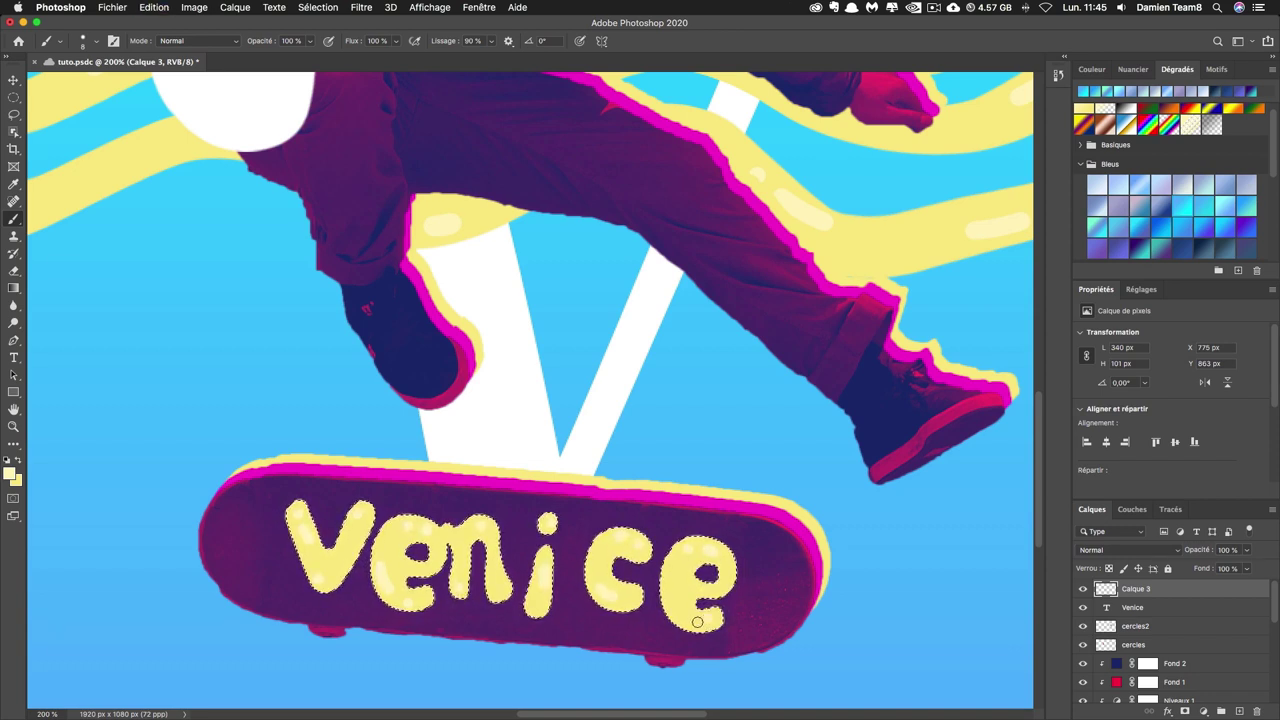
Step: Deselect the Venice letters and type 'Beach' as new text right of the board
{"action": "key", "text": "ctrl+shift+i"}
{"action": "key", "text": "Delete"}
{"action": "key", "text": "ctrl+d"}
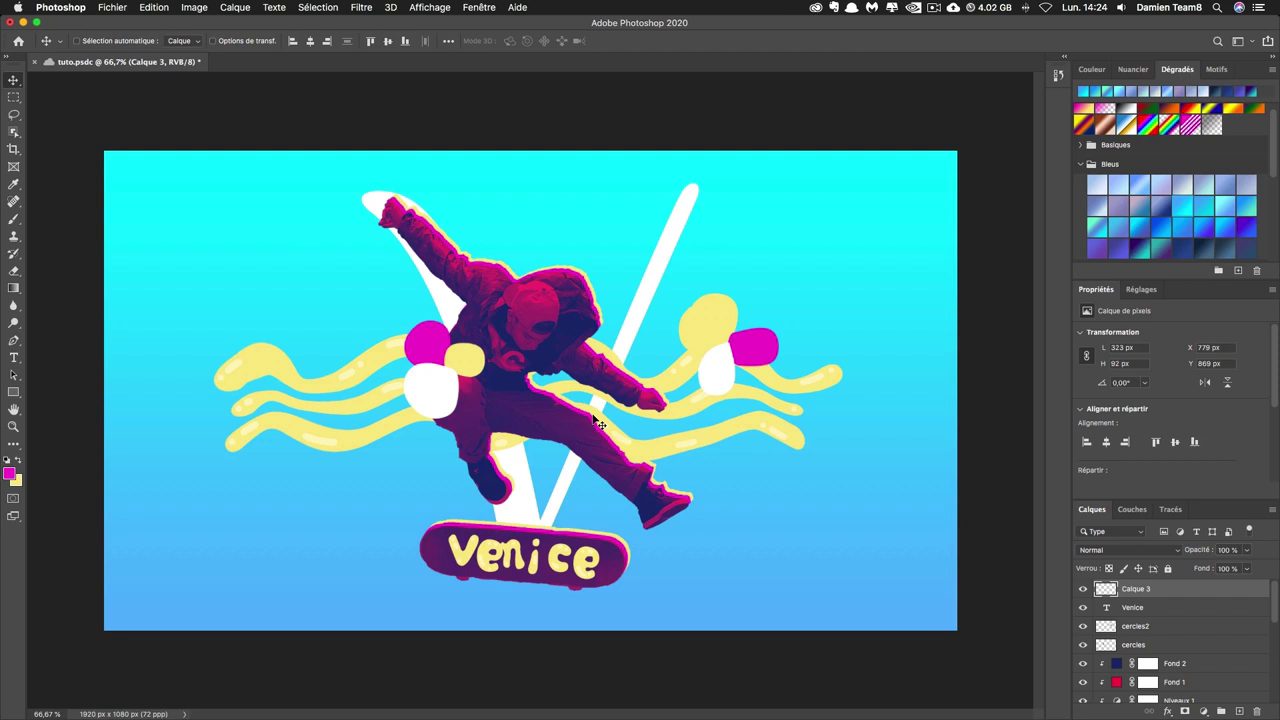
{"action": "left_click", "coordinate": [13, 357]}
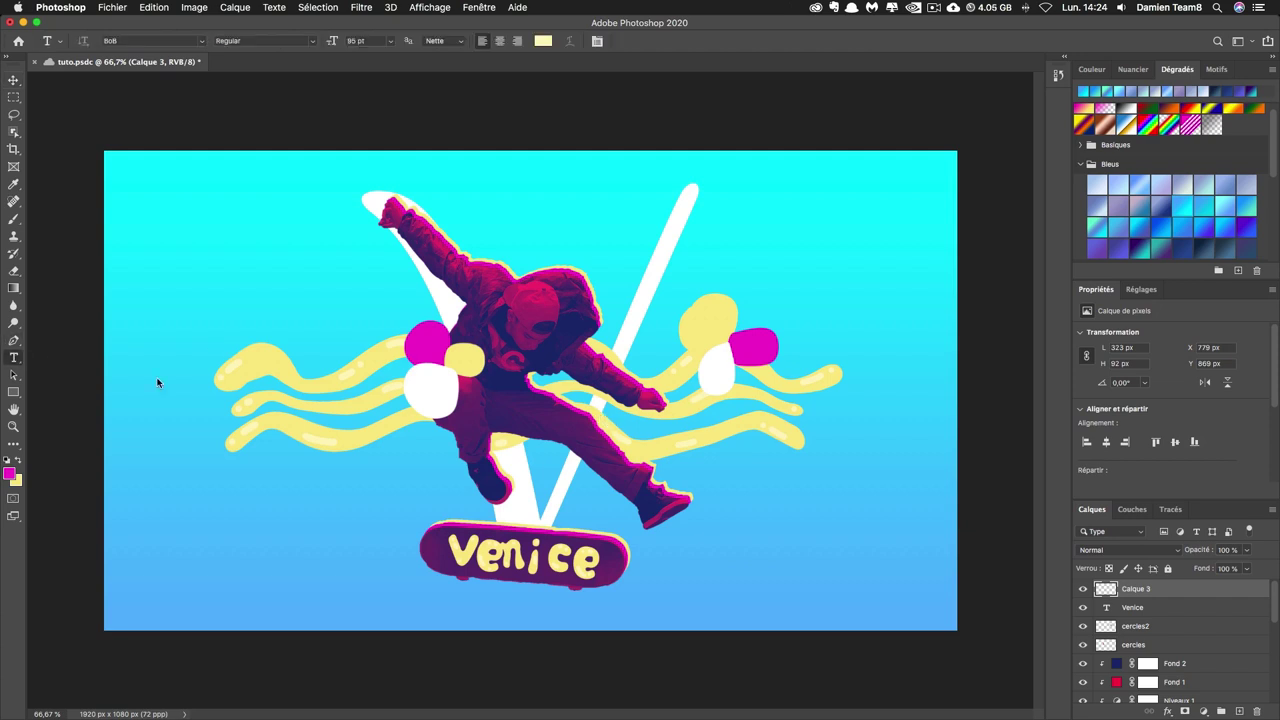
{"action": "left_click", "coordinate": [809, 511]}
{"action": "type", "text": "Bea"}
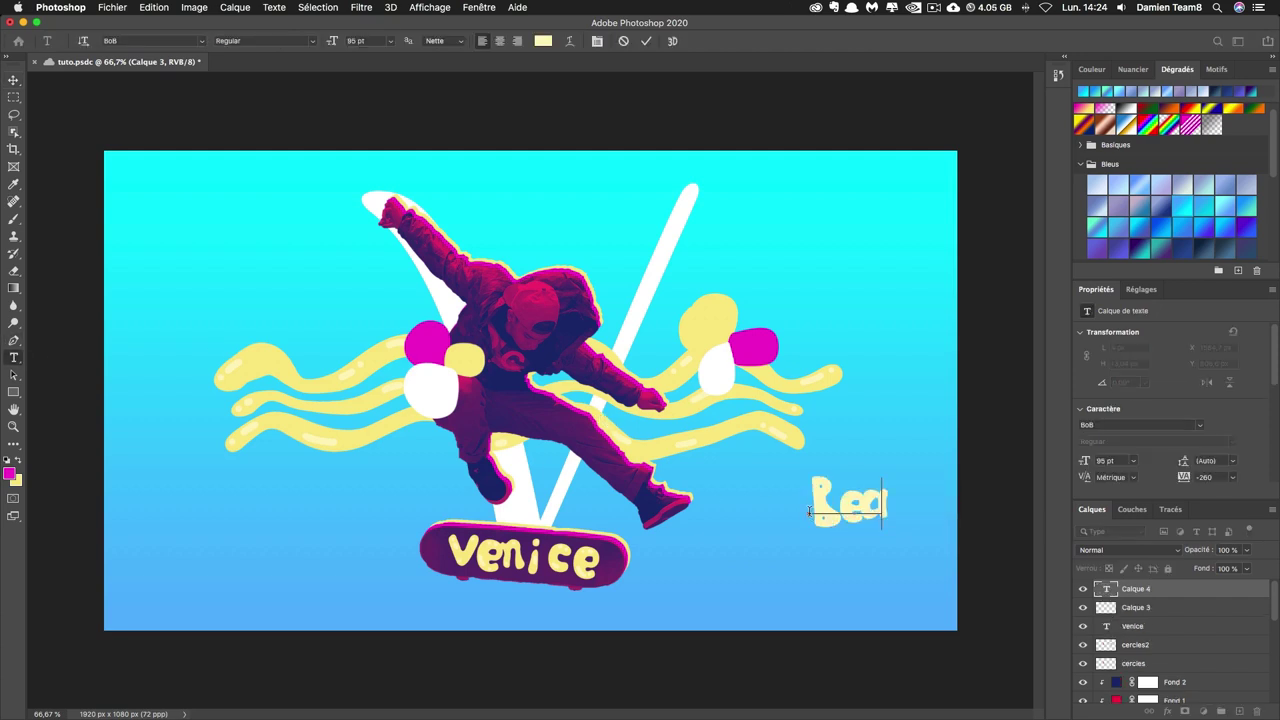
{"action": "type", "text": "ch"}
Step: Make the Beach text 30 pt white and move it beside the Venice board
{"action": "left_click", "coordinate": [13, 80]}
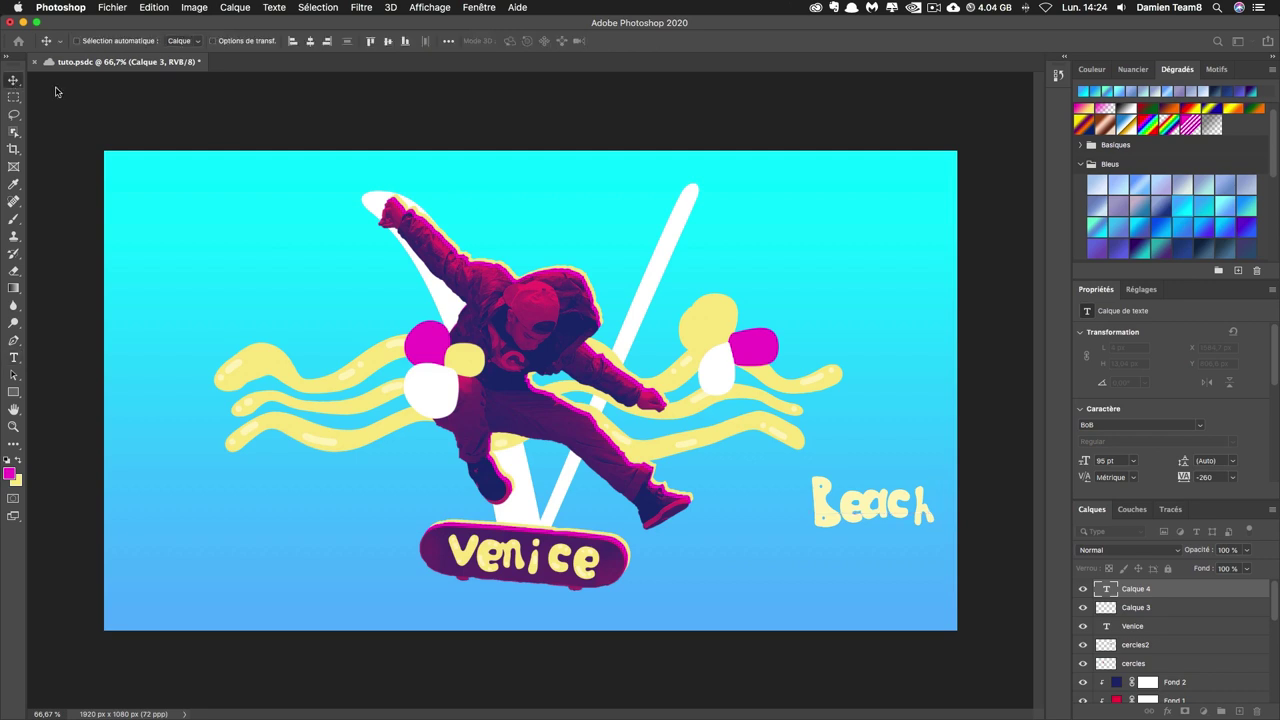
{"action": "type", "text": "30"}
{"action": "key", "text": "Return"}
{"action": "scroll", "coordinate": [1248, 435], "scroll_direction": "down", "scroll_amount": 3}
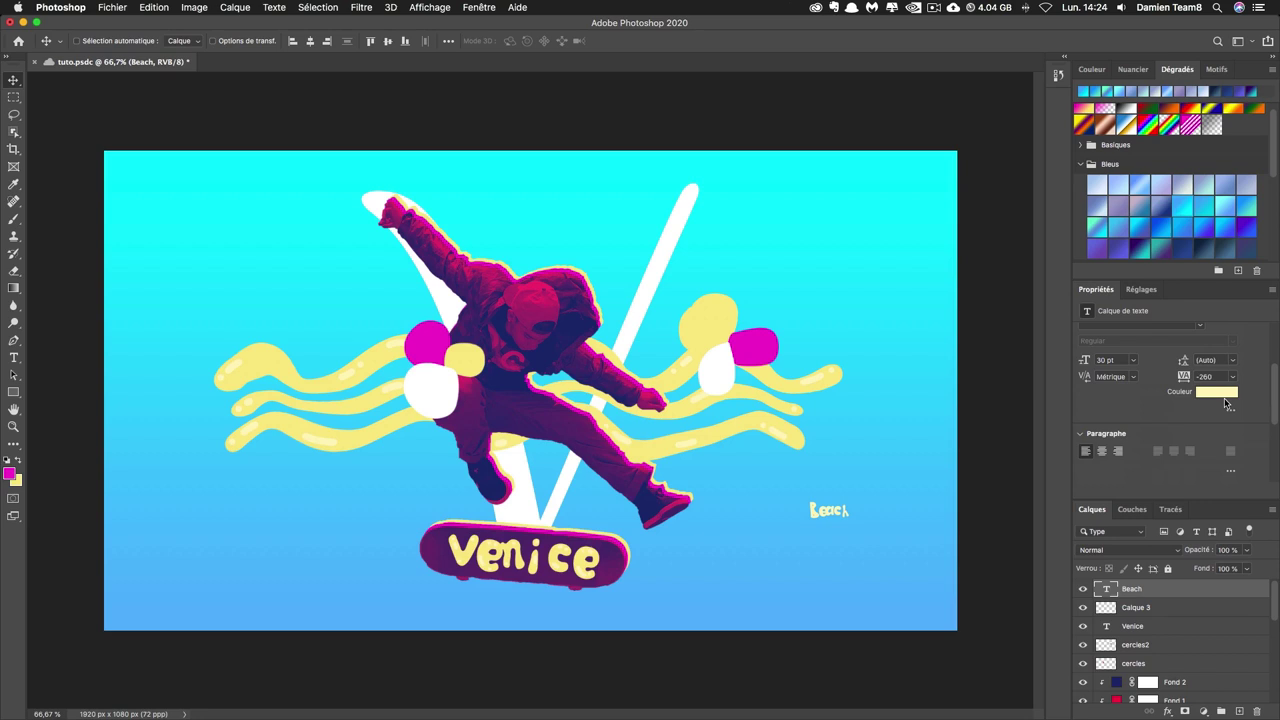
{"action": "left_click", "coordinate": [1216, 391]}
{"action": "left_click", "coordinate": [644, 313]}
{"action": "left_click", "coordinate": [883, 381]}
{"action": "left_click_drag", "start_coordinate": [846, 493], "coordinate": [677, 539]}
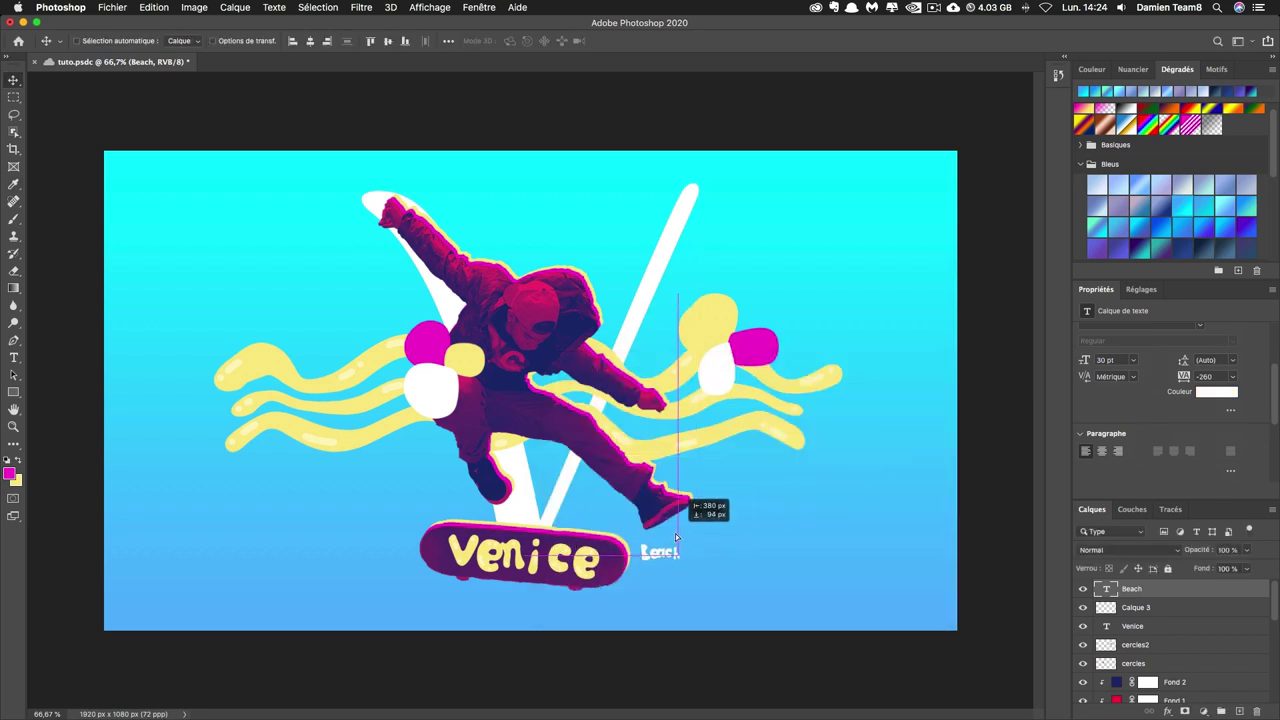
Step: Capitalise the last letter to read 'BeacH' and place it just under Venice
{"action": "left_click", "coordinate": [14, 358]}
{"action": "key", "text": "super+plus"}
{"action": "key", "text": "super+plus"}
{"action": "scroll", "coordinate": [652, 436], "scroll_direction": "down", "scroll_amount": 10}
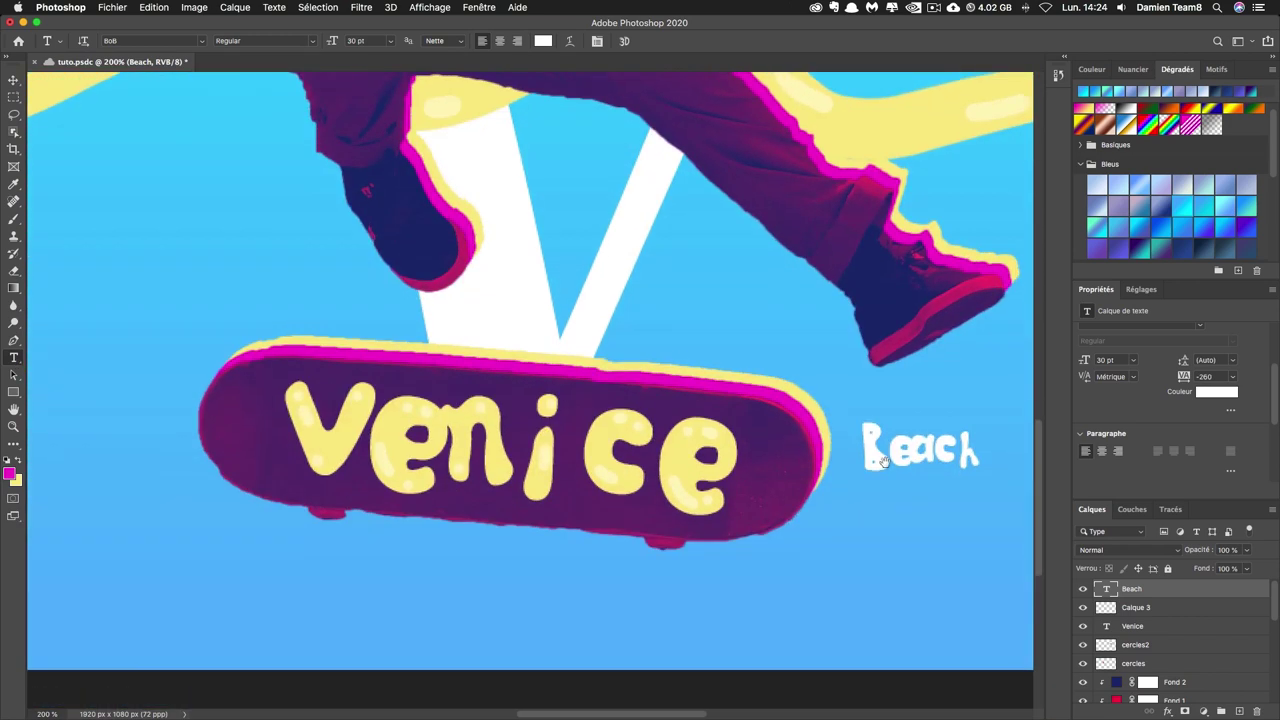
{"action": "left_click_drag", "start_coordinate": [952, 455], "coordinate": [980, 455]}
{"action": "scroll", "coordinate": [989, 469], "scroll_direction": "right", "scroll_amount": 5}
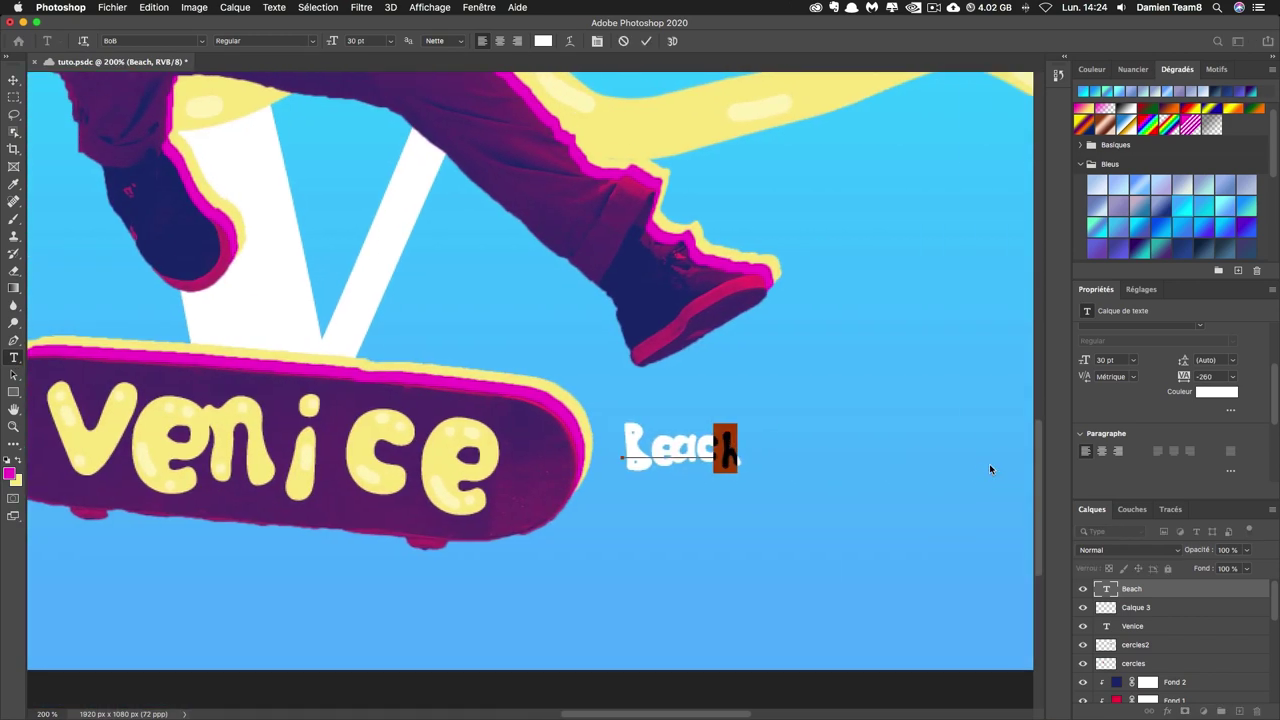
{"action": "type", "text": "H"}
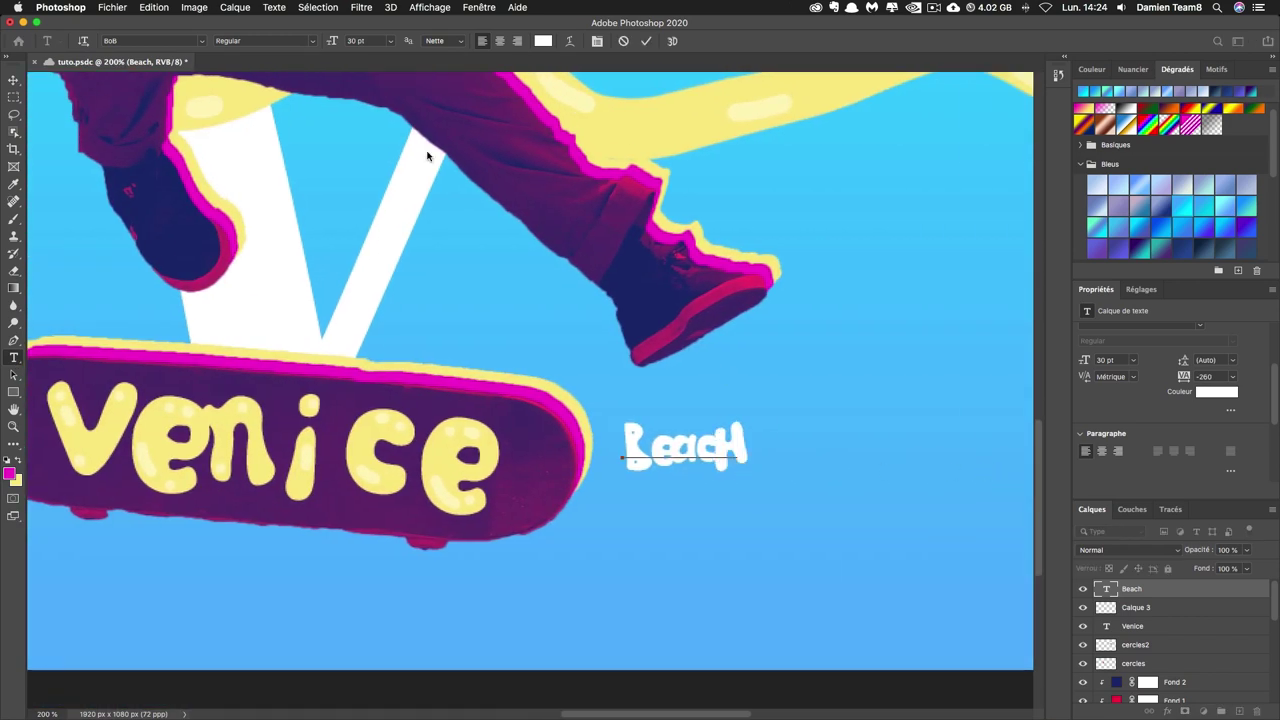
{"action": "left_click", "coordinate": [13, 79]}
{"action": "left_click_drag", "start_coordinate": [372, 292], "coordinate": [560, 268]}
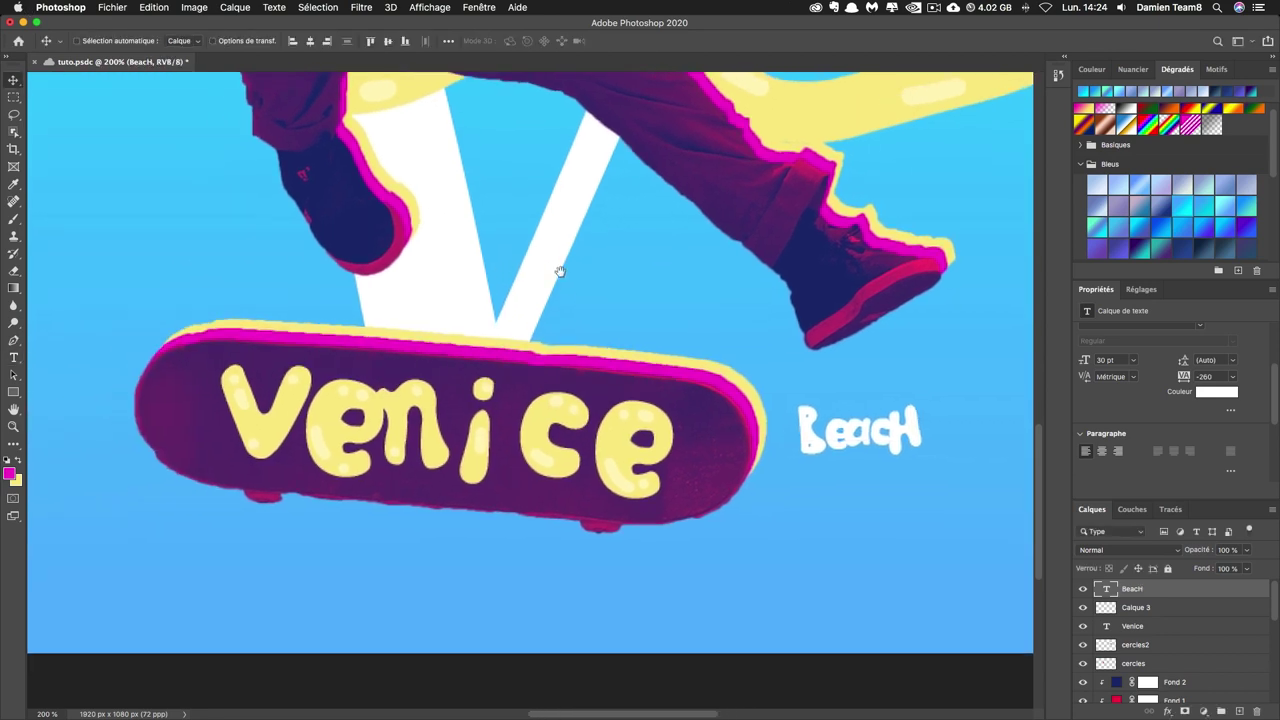
{"action": "left_click_drag", "start_coordinate": [860, 440], "coordinate": [613, 530]}
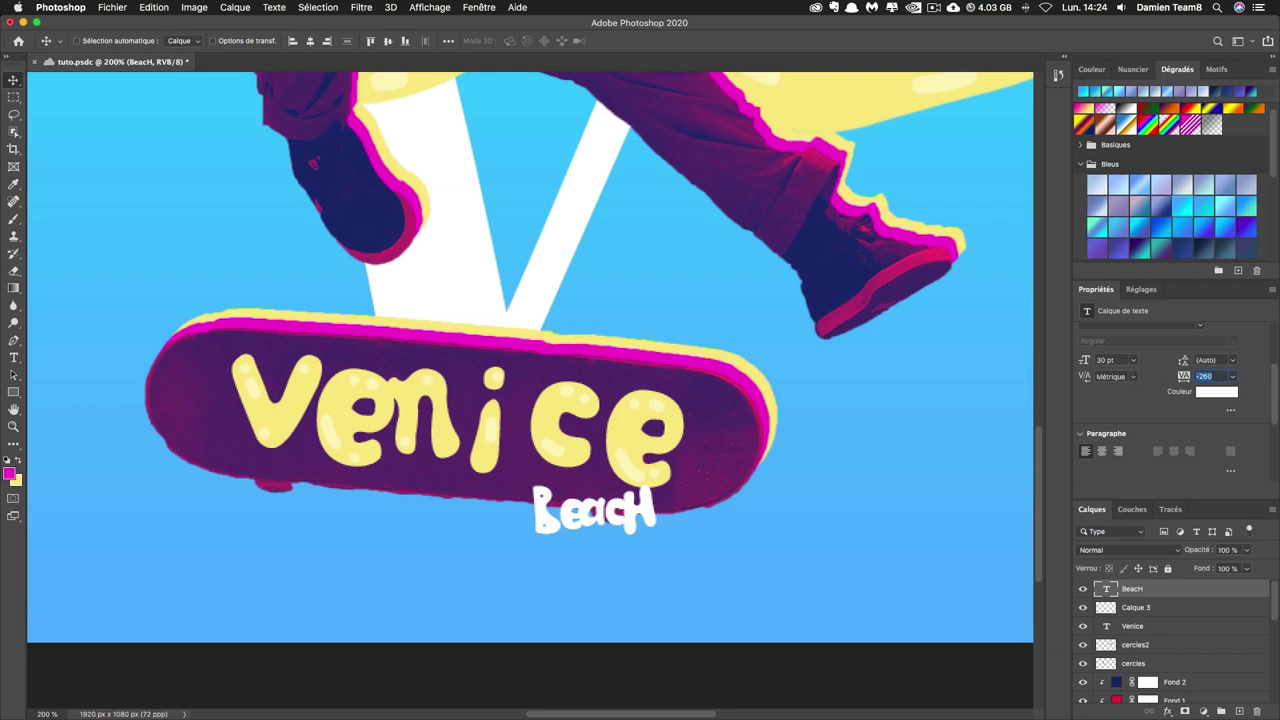
{"action": "type", "text": "-100"}
Step: Apply -100 tracking to BeacH and tilt it slightly with Free Transform
{"action": "key", "text": "Return"}
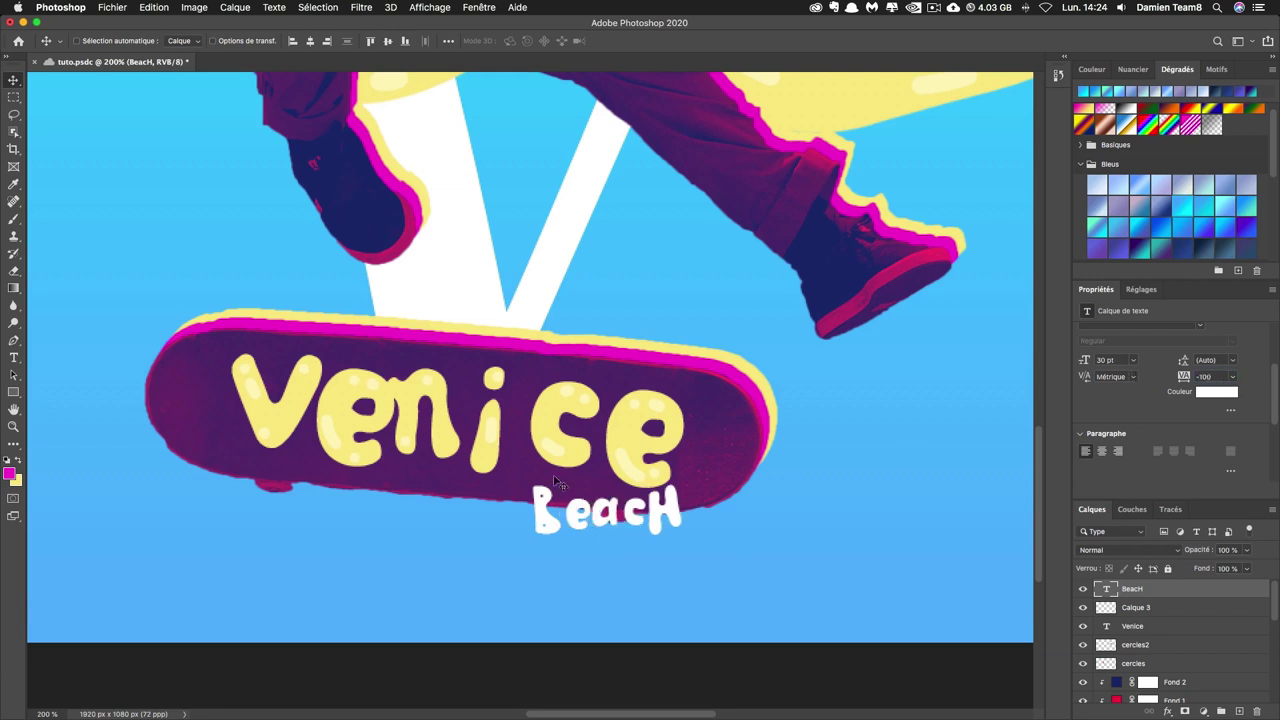
{"action": "key", "text": "ctrl+t"}
{"action": "left_click_drag", "start_coordinate": [718, 540], "coordinate": [712, 555]}
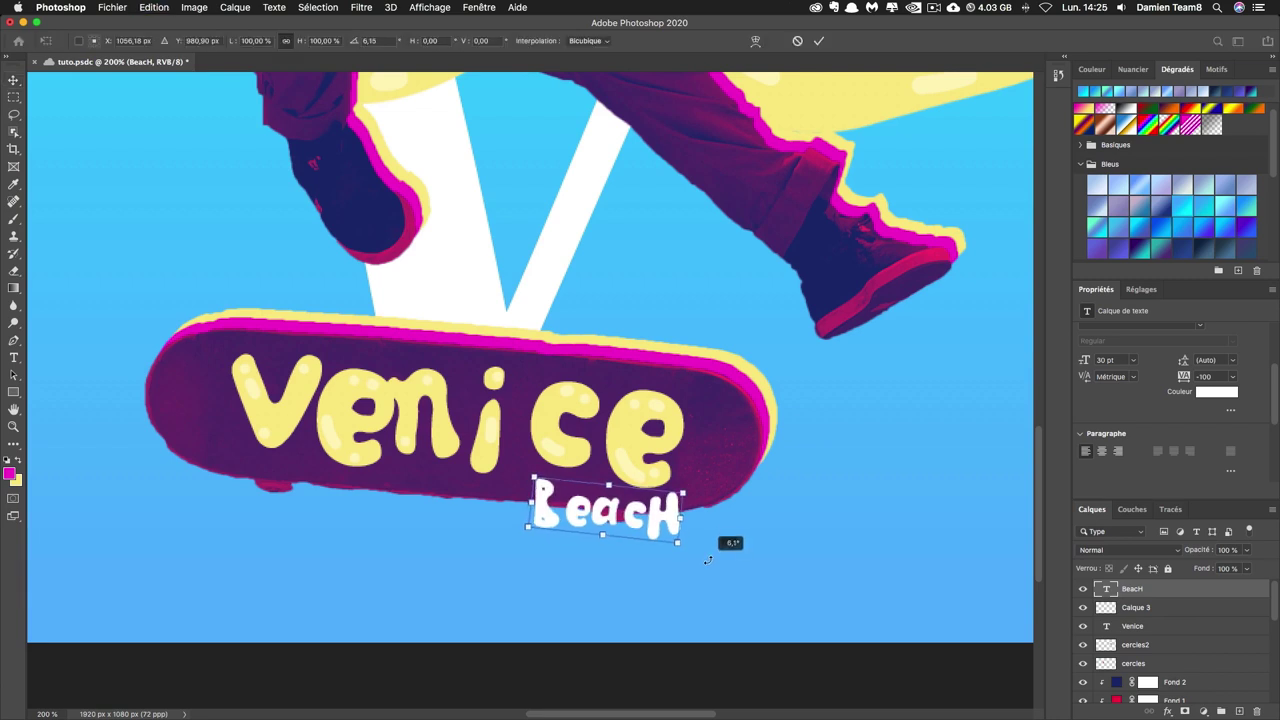
{"action": "key", "text": "Return"}
{"action": "key", "text": "ctrl+z"}
{"action": "key", "text": "ctrl+t"}
{"action": "left_click_drag", "start_coordinate": [735, 550], "coordinate": [748, 538]}
{"action": "key", "text": "Return"}
{"action": "key", "text": "ctrl+t"}
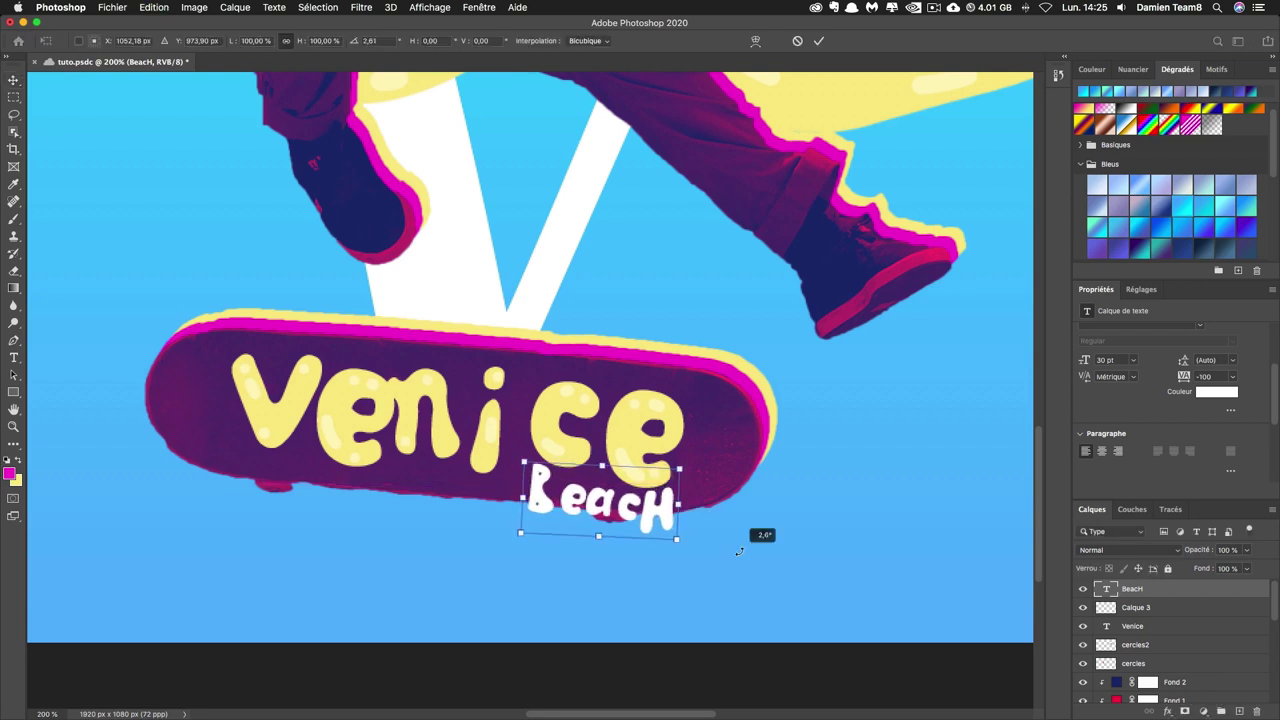
{"action": "key", "text": "Return"}
Step: On a new layer above Calque 3, fill a magenta rectangle around BeacH
{"action": "left_click", "coordinate": [1187, 612]}
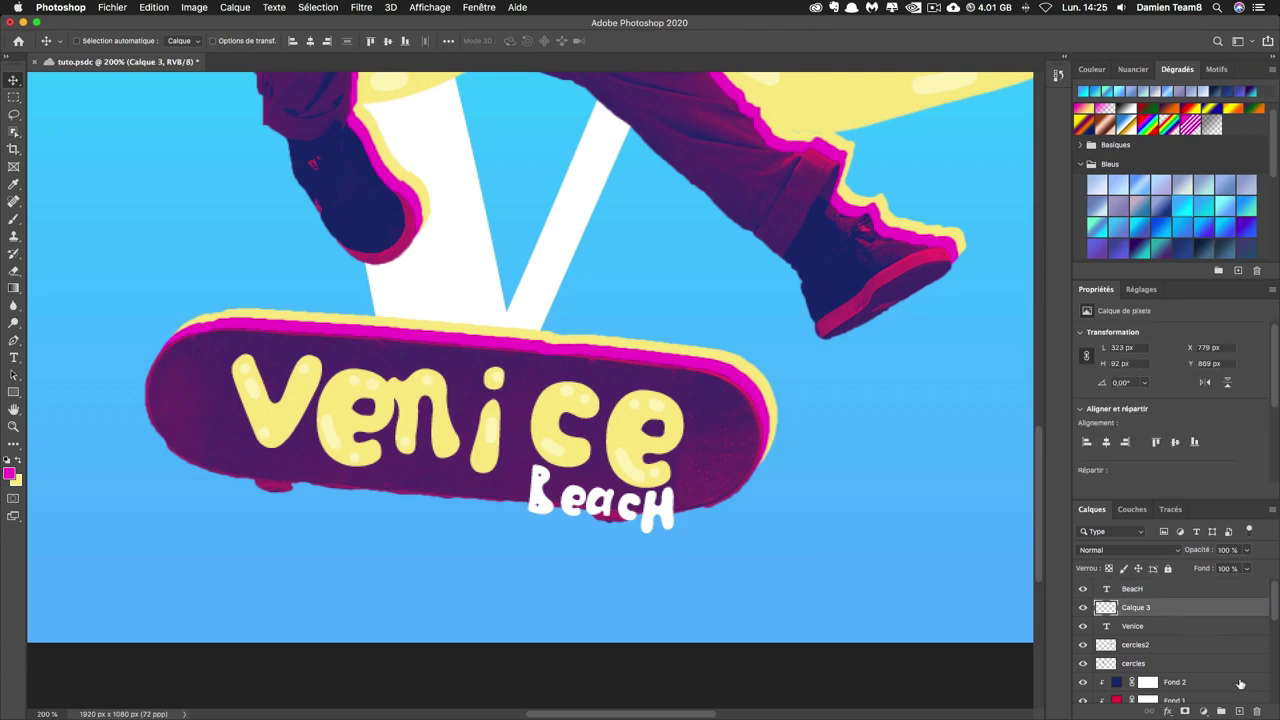
{"action": "left_click", "coordinate": [1240, 712]}
{"action": "left_click", "coordinate": [14, 97]}
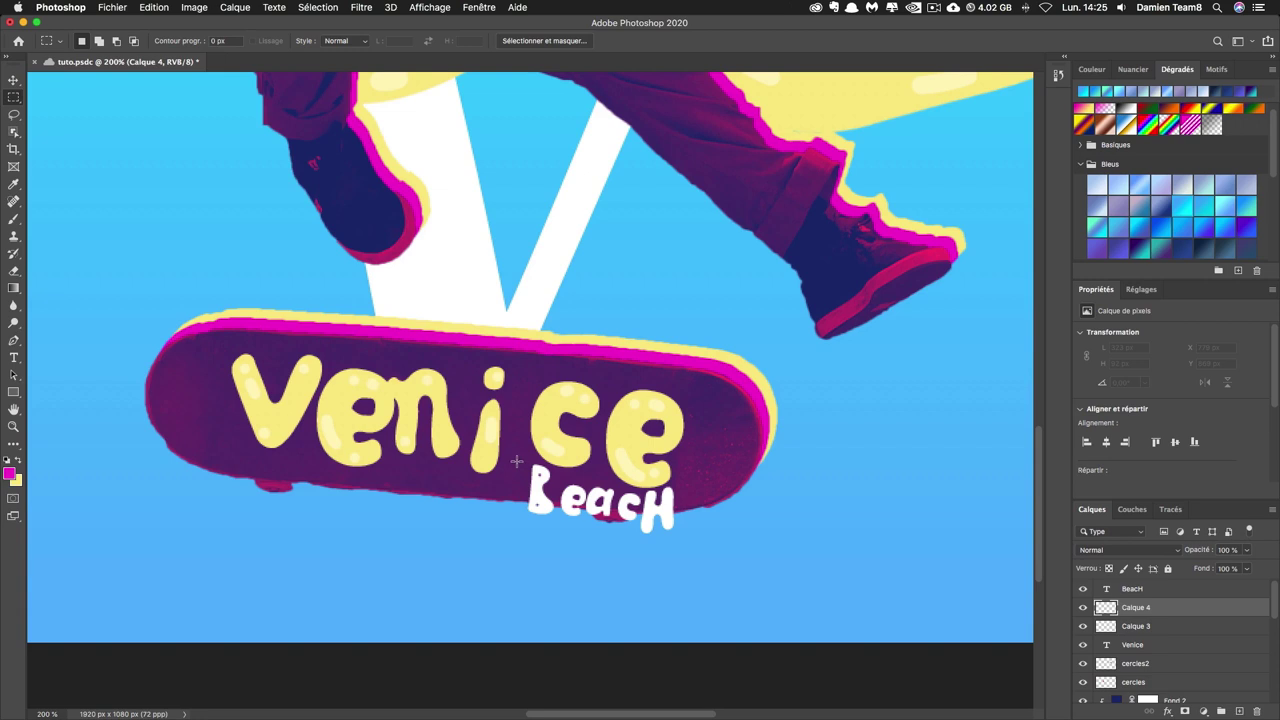
{"action": "left_click_drag", "start_coordinate": [516, 462], "coordinate": [696, 538]}
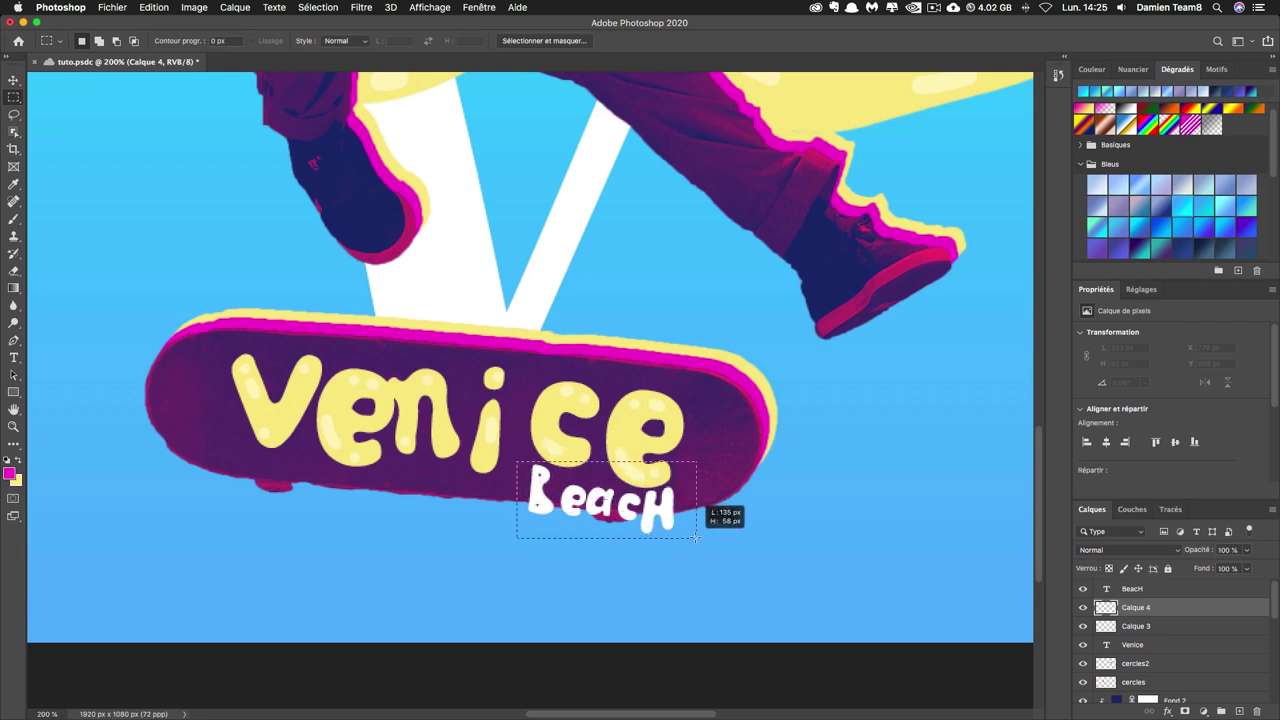
{"action": "key", "text": "shift+BackSpace"}
{"action": "key", "text": "Return"}
{"action": "key", "text": "super+d"}
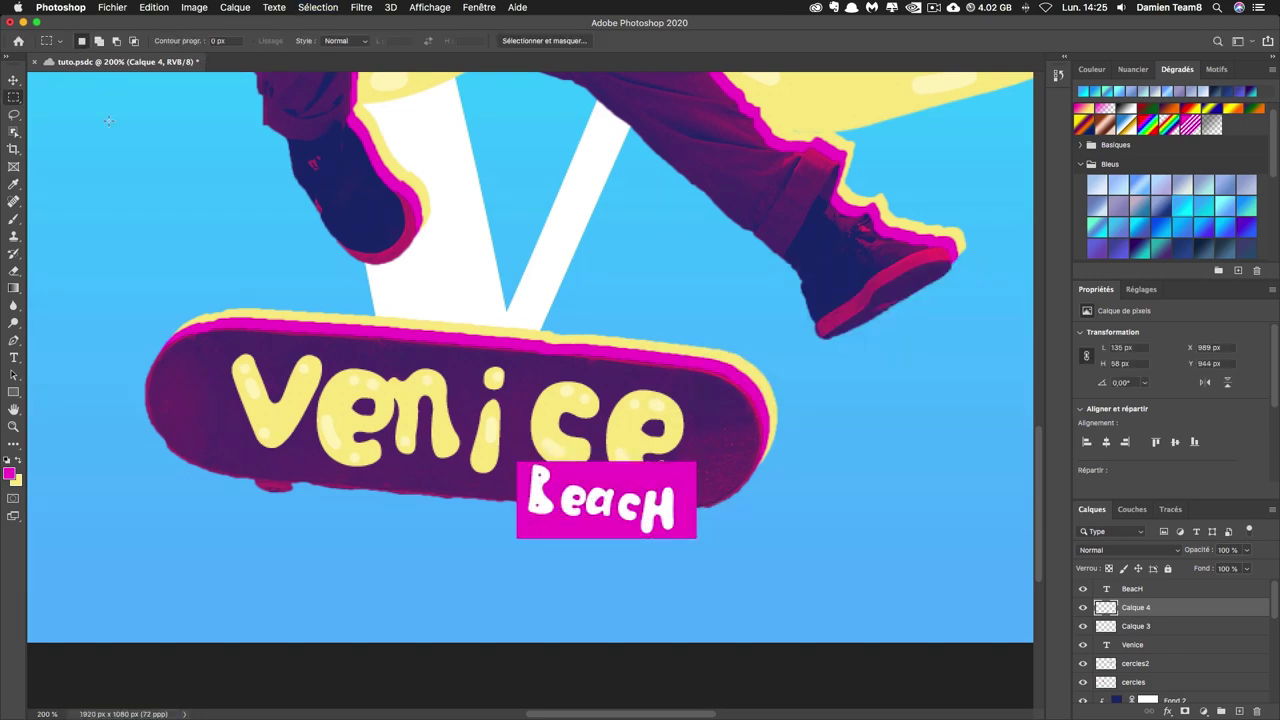
Step: Warp the magenta rectangle into an irregular tag shape
{"action": "key", "text": "super+t"}
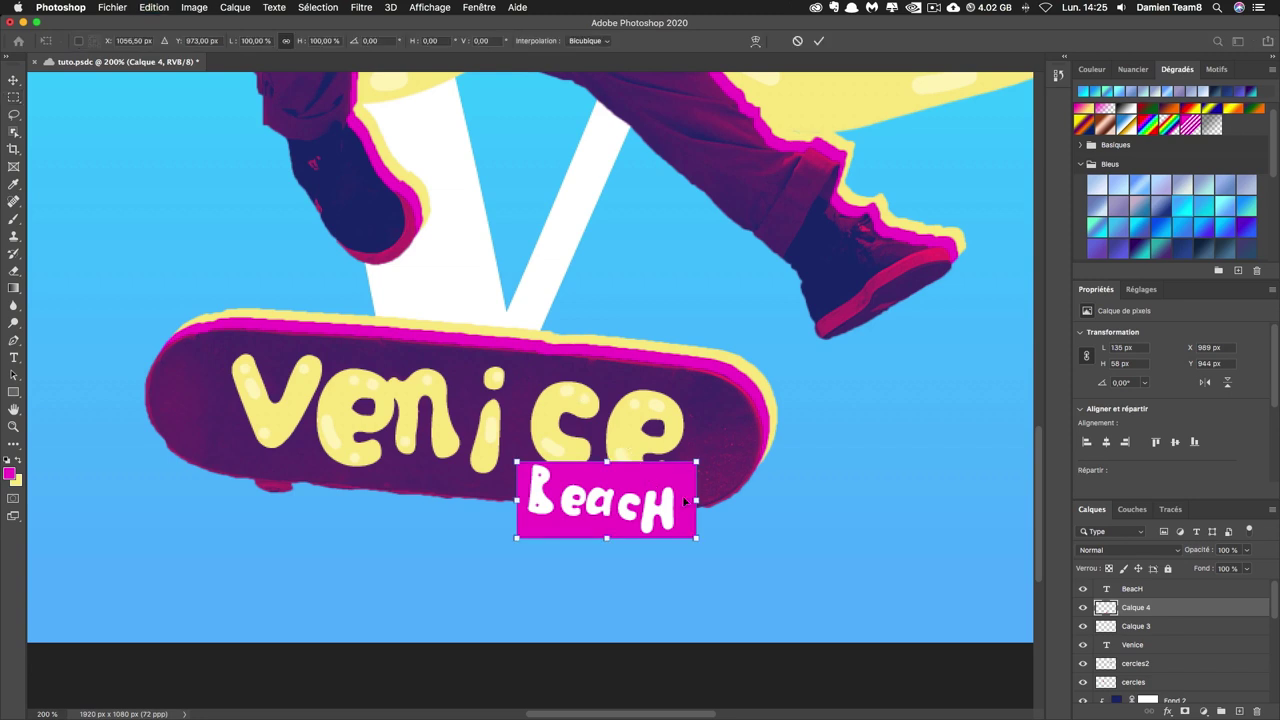
{"action": "right_click", "coordinate": [666, 503]}
{"action": "left_click", "coordinate": [710, 562]}
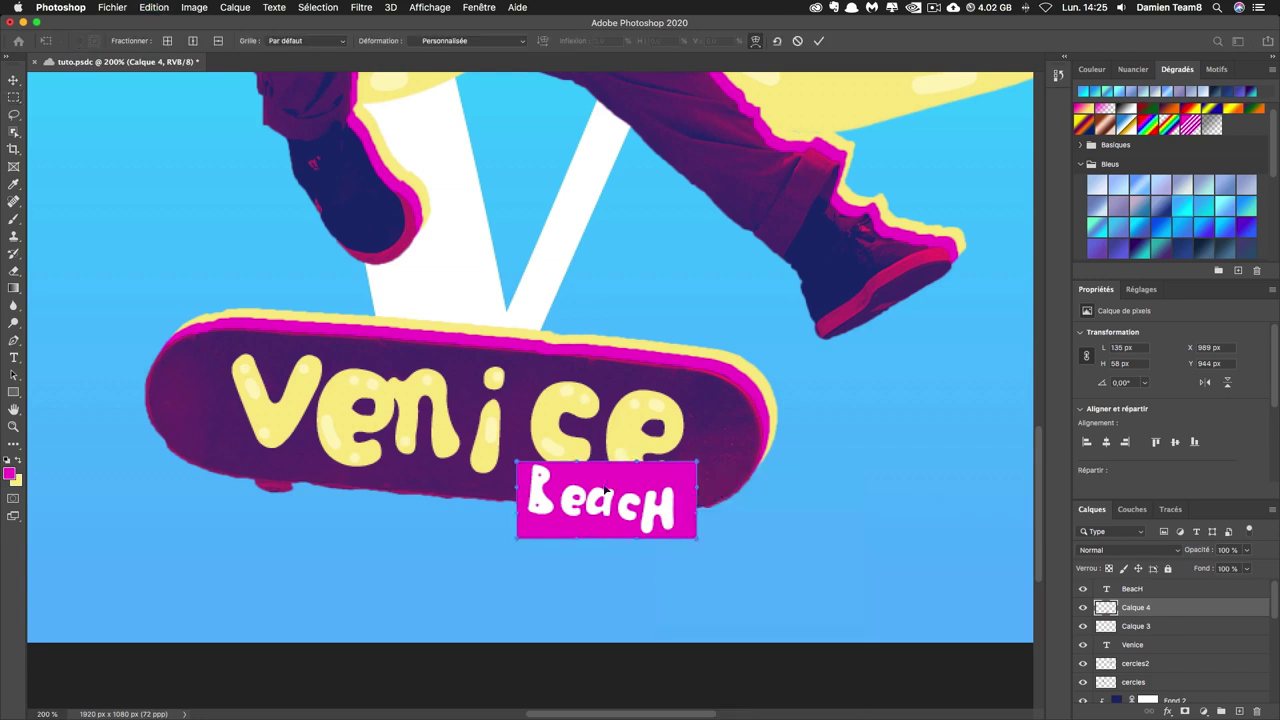
{"action": "mouse_move", "coordinate": [539, 503]}
{"action": "left_mouse_down"}
{"action": "mouse_move", "coordinate": [539, 468]}
{"action": "mouse_move", "coordinate": [521, 500]}
{"action": "mouse_move", "coordinate": [575, 500]}
{"action": "mouse_move", "coordinate": [545, 500]}
{"action": "mouse_move", "coordinate": [550, 541]}
{"action": "left_mouse_up"}
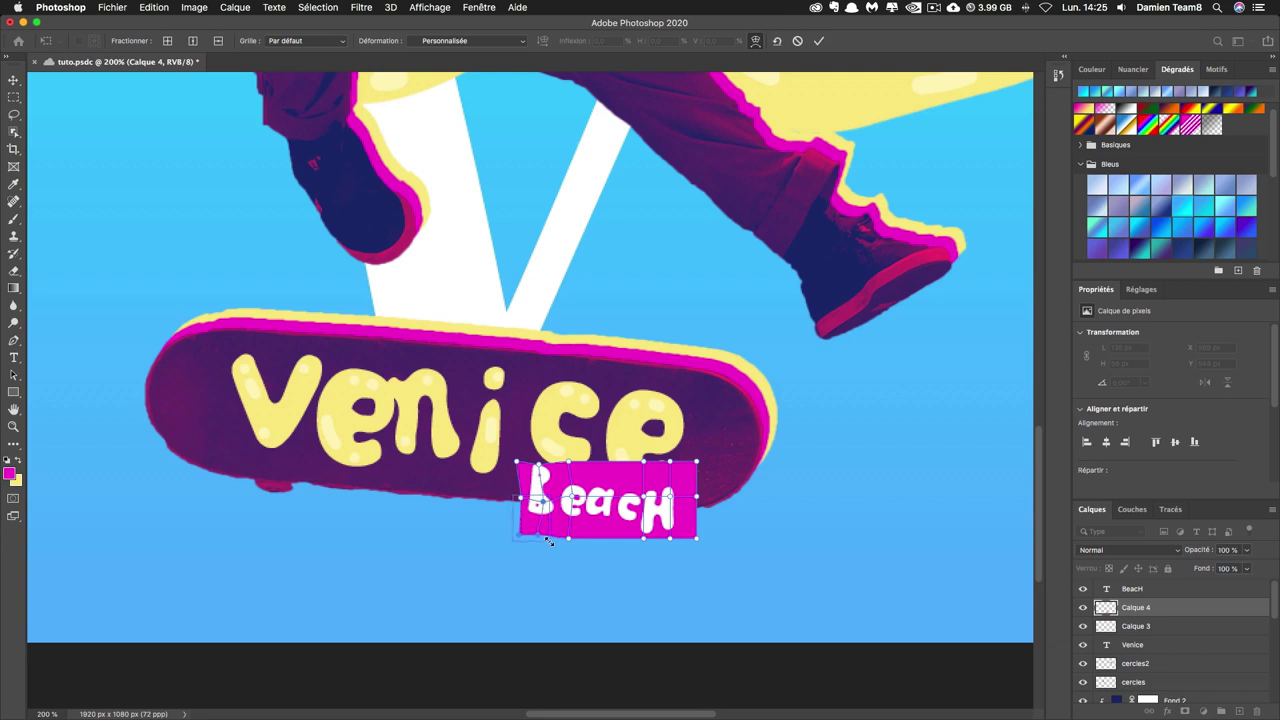
{"action": "left_click_drag", "start_coordinate": [704, 545], "coordinate": [697, 538]}
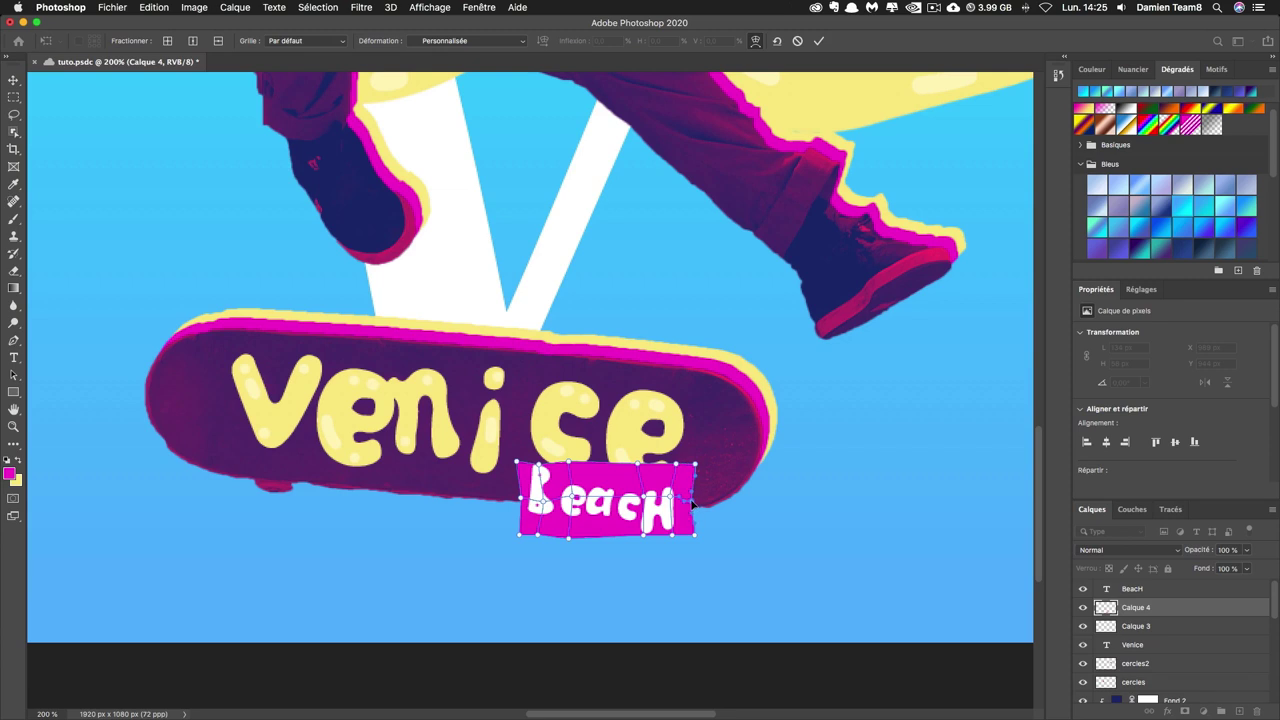
{"action": "left_click", "coordinate": [11, 82]}
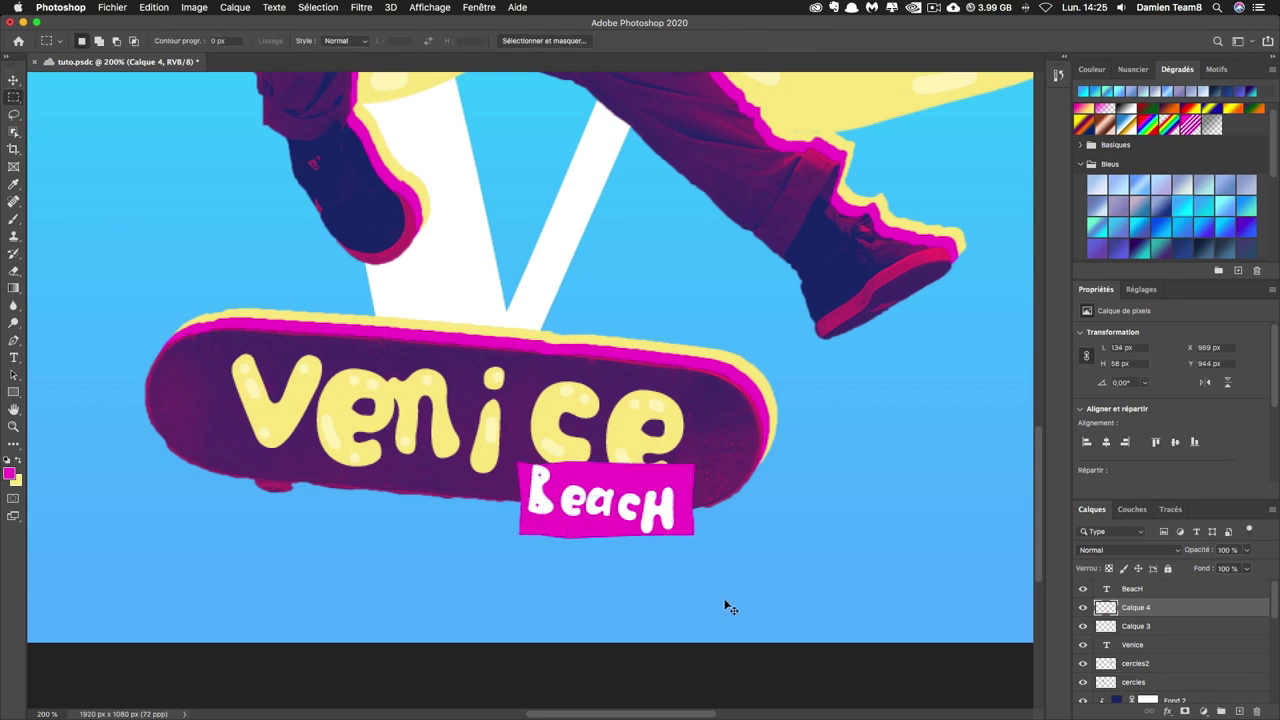
Step: Rotate the magenta tag slightly behind the BeacH label
{"action": "key", "text": "ctrl+t"}
{"action": "left_click_drag", "start_coordinate": [771, 549], "coordinate": [750, 566]}
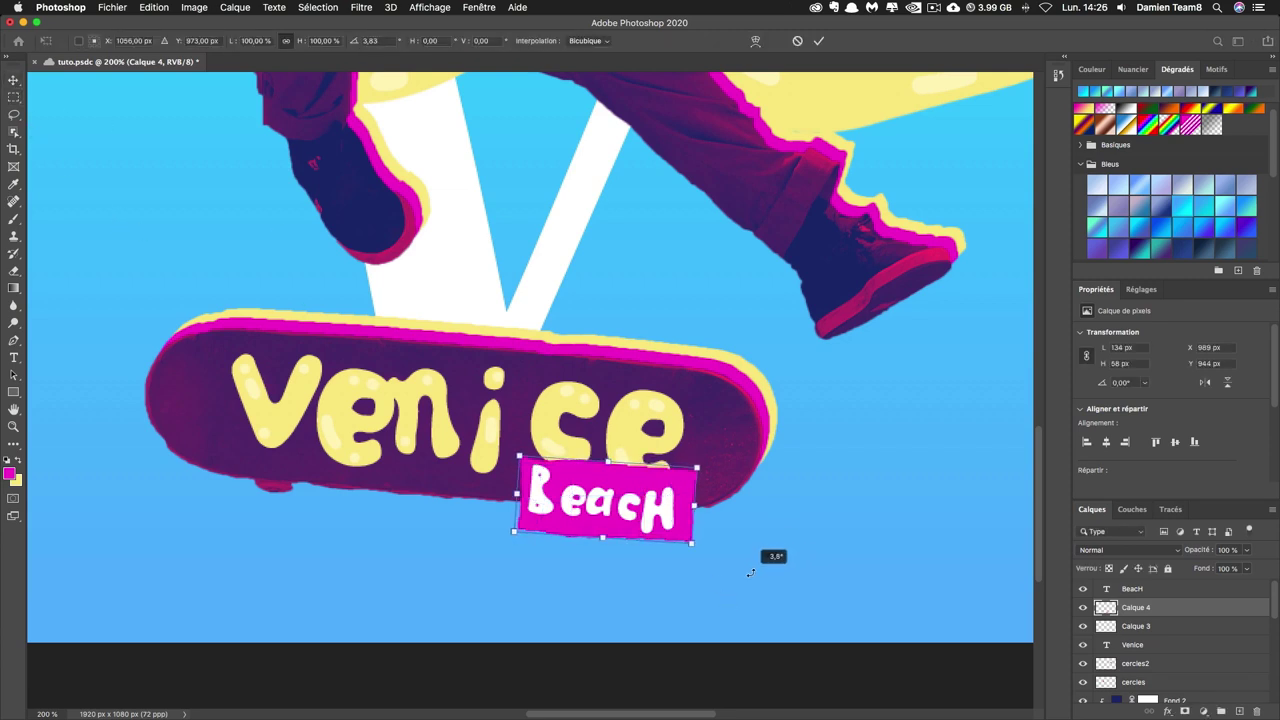
{"action": "key", "text": "Return"}
{"action": "key", "text": "ctrl+t"}
{"action": "left_click_drag", "start_coordinate": [745, 545], "coordinate": [747, 548]}
{"action": "key", "text": "Return"}
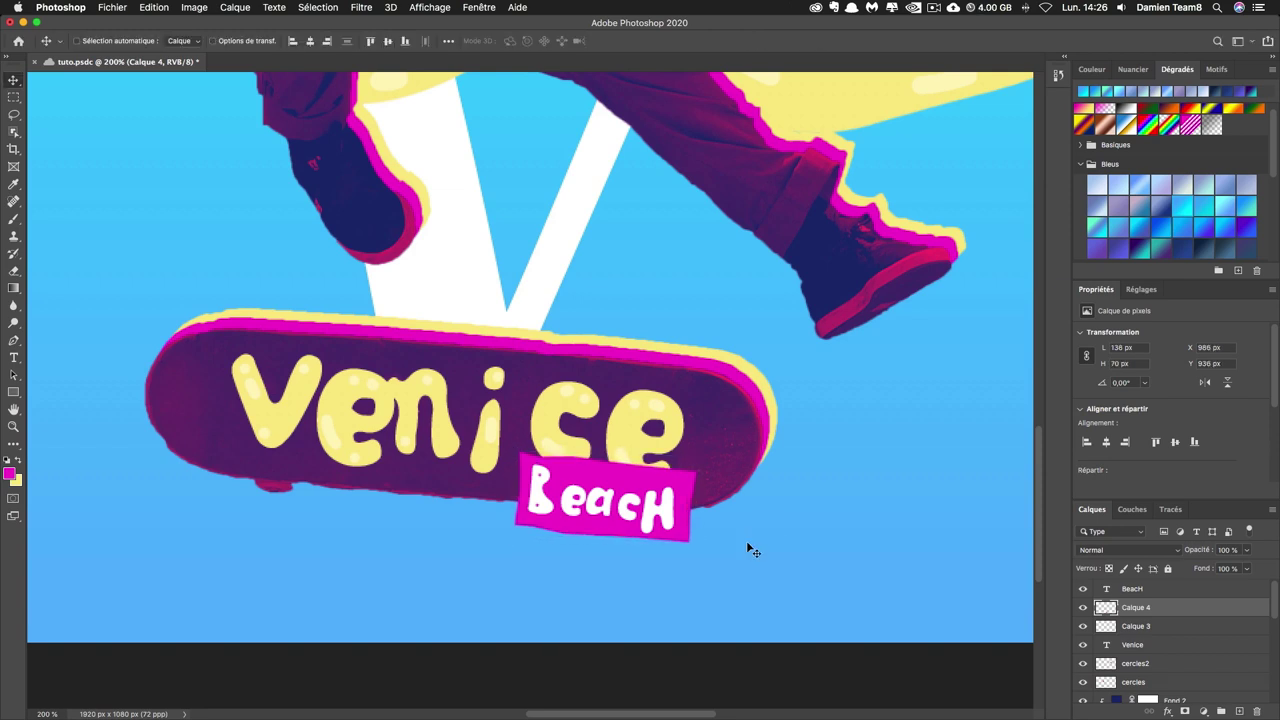
Step: Fit the poster on screen, then choose 'Obtenir plus de pinceaux...' from the Brush tool's preset menu
{"action": "key", "text": "ctrl+0"}
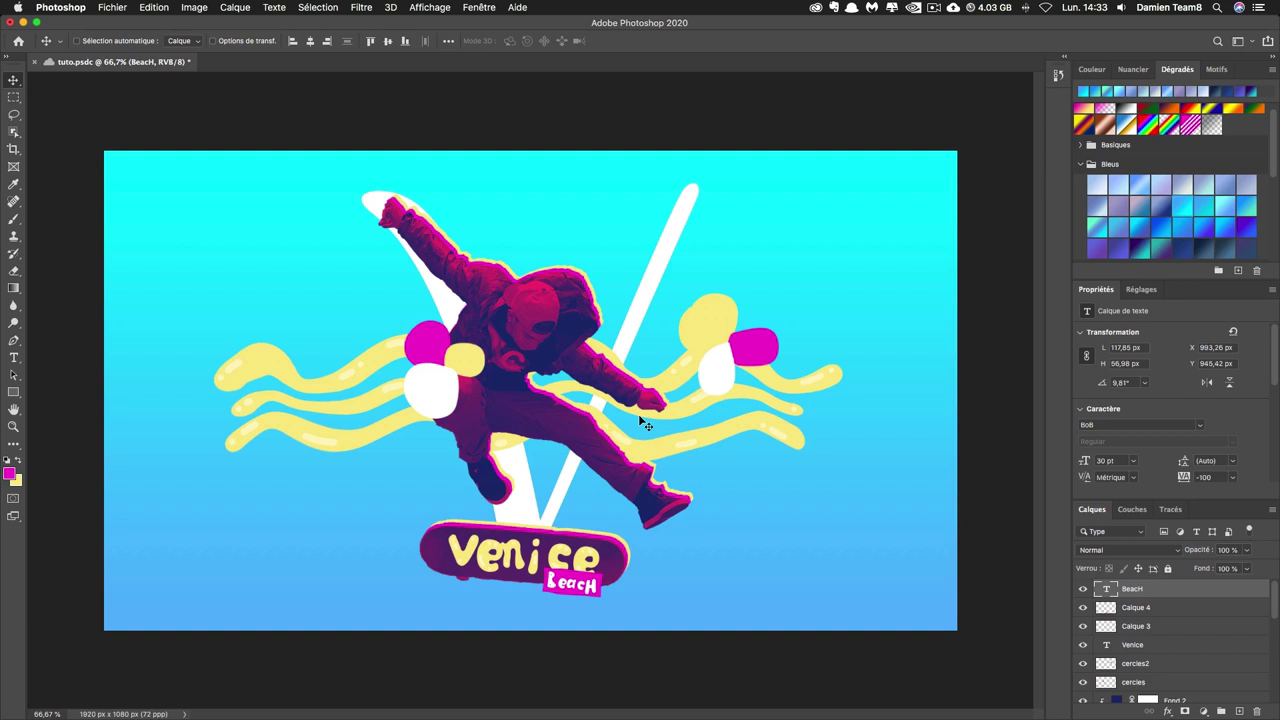
{"action": "key", "text": "b"}
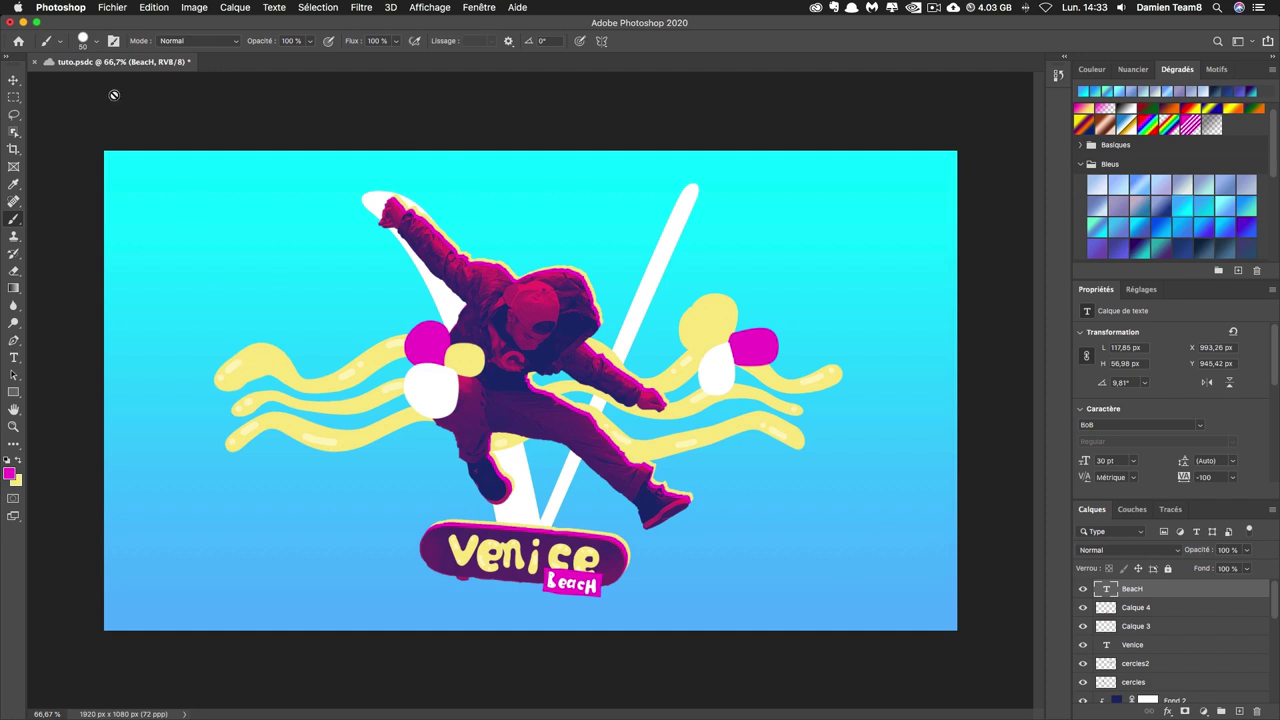
{"action": "left_click", "coordinate": [96, 46]}
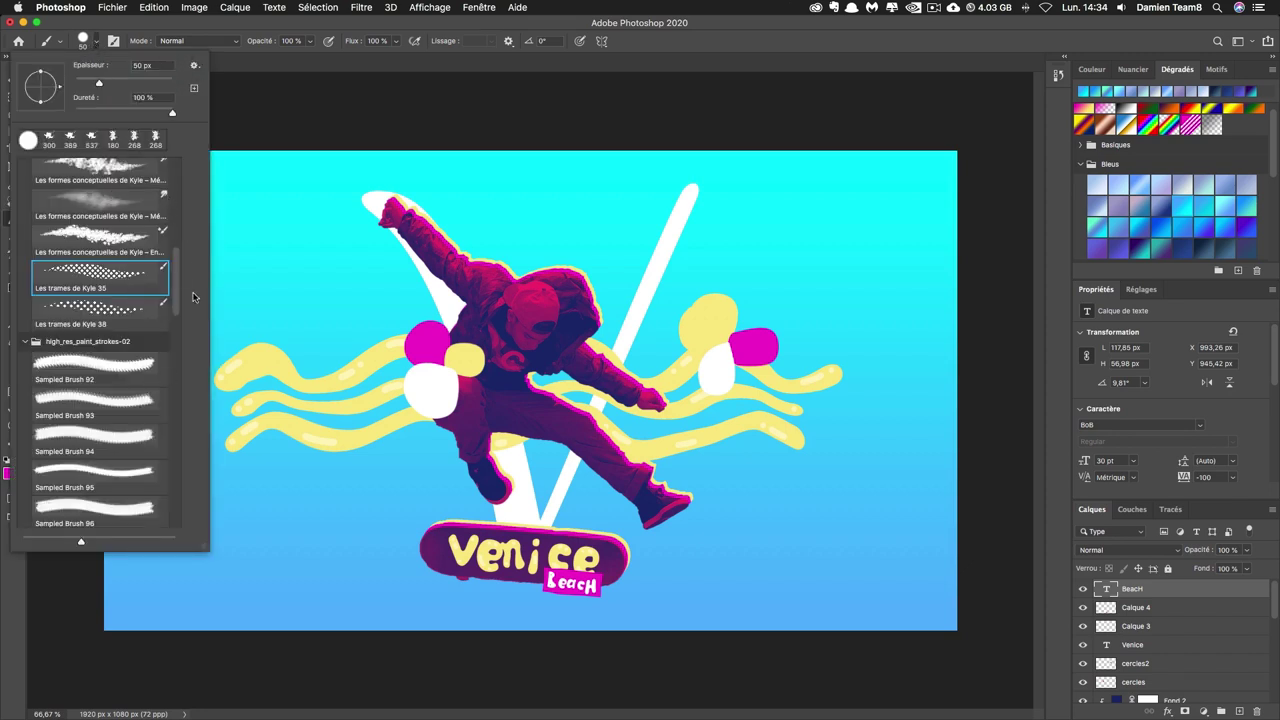
{"action": "scroll", "coordinate": [180, 299], "scroll_direction": "up", "scroll_amount": 4}
{"action": "scroll", "coordinate": [180, 299], "scroll_direction": "up", "scroll_amount": 1}
{"action": "left_click", "coordinate": [194, 65]}
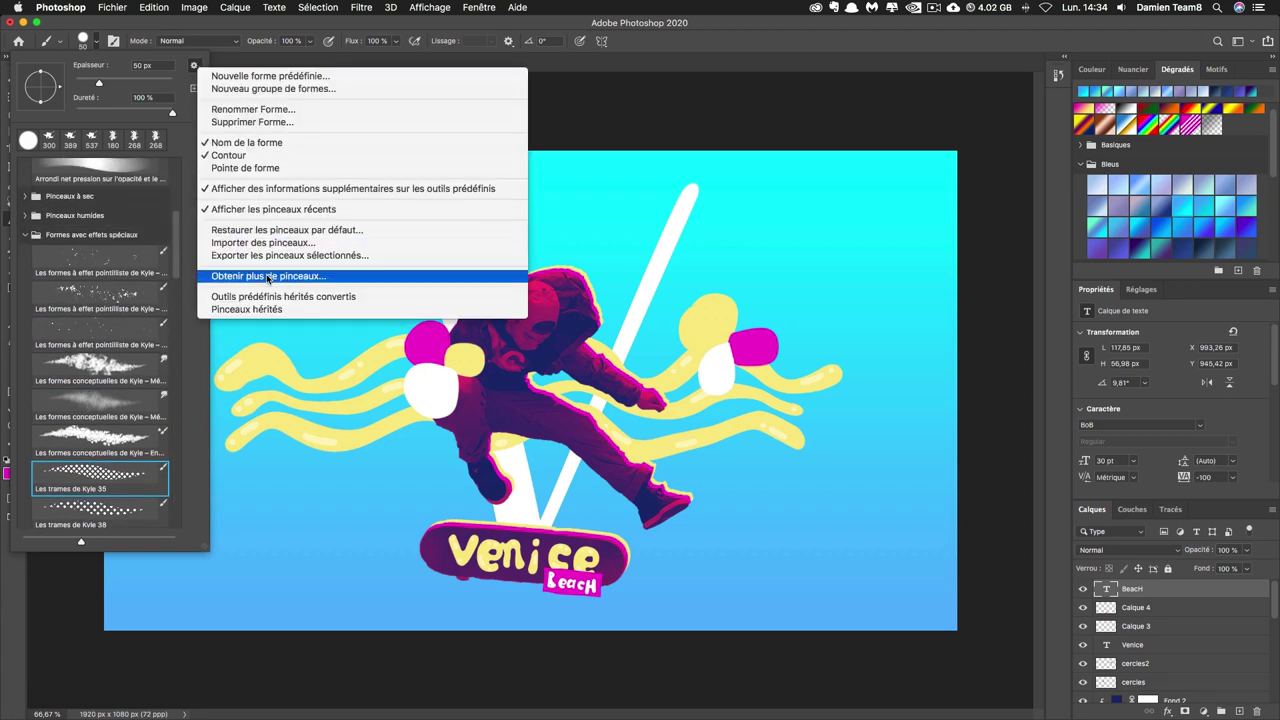
{"action": "left_click", "coordinate": [267, 277]}
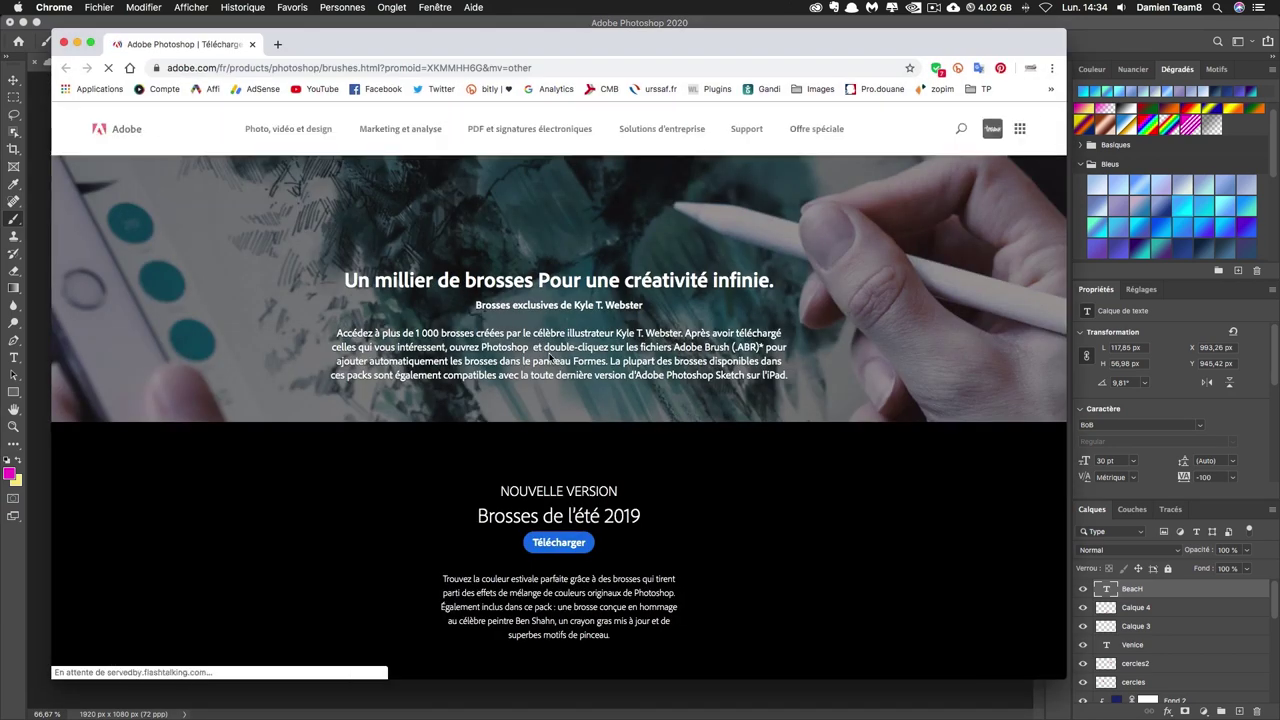
Step: Scroll down and back up through the brush packs on Adobe's download page
{"action": "scroll", "coordinate": [571, 375], "scroll_direction": "down", "scroll_amount": 5}
{"action": "scroll", "coordinate": [571, 375], "scroll_direction": "down", "scroll_amount": 2}
{"action": "scroll", "coordinate": [540, 350], "scroll_direction": "down", "scroll_amount": 5}
{"action": "scroll", "coordinate": [500, 323], "scroll_direction": "down", "scroll_amount": 5}
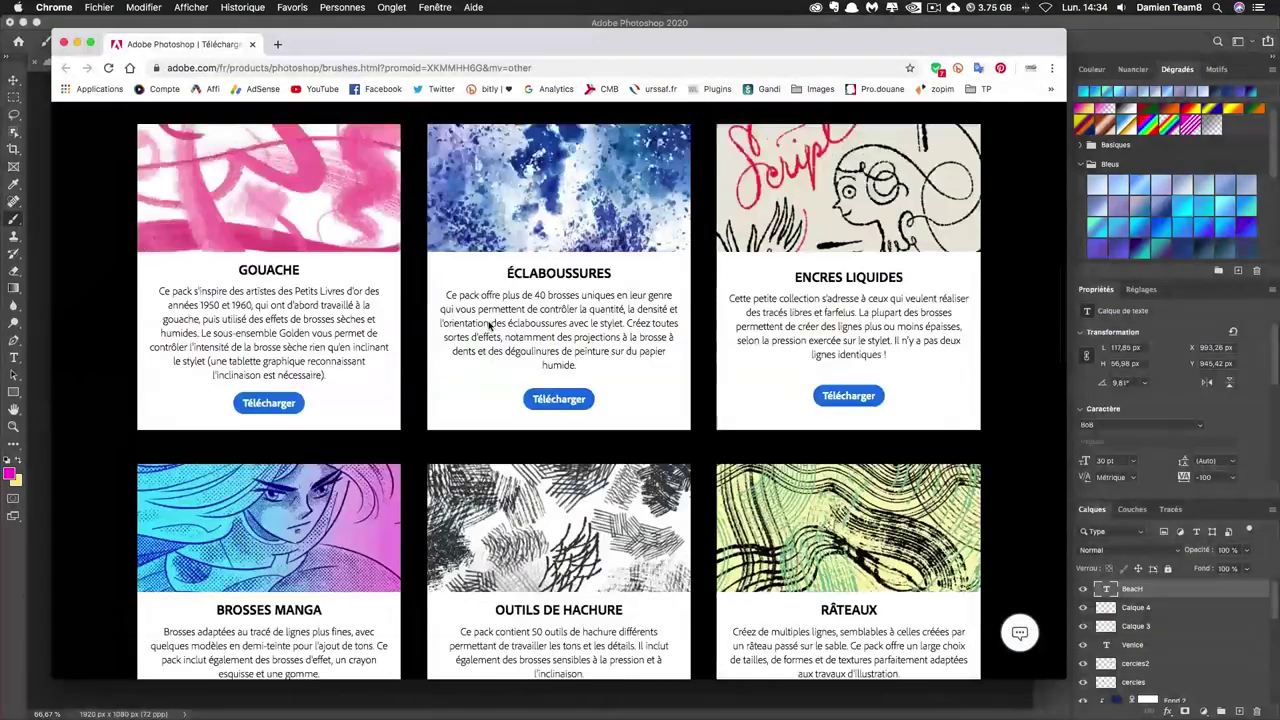
{"action": "scroll", "coordinate": [490, 320], "scroll_direction": "down", "scroll_amount": 5}
{"action": "scroll", "coordinate": [490, 320], "scroll_direction": "down", "scroll_amount": 2}
{"action": "scroll", "coordinate": [490, 320], "scroll_direction": "down", "scroll_amount": 5}
{"action": "scroll", "coordinate": [490, 322], "scroll_direction": "up", "scroll_amount": 3}
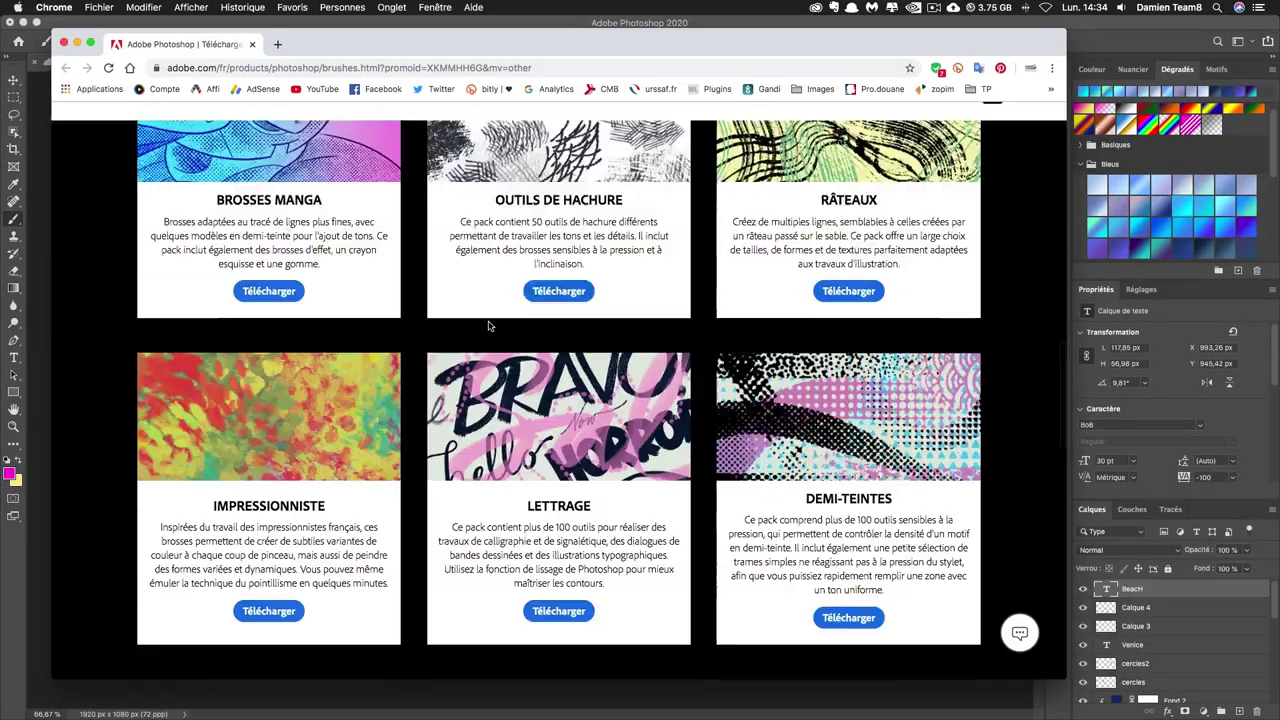
{"action": "scroll", "coordinate": [489, 325], "scroll_direction": "up", "scroll_amount": 10}
{"action": "scroll", "coordinate": [489, 325], "scroll_direction": "up", "scroll_amount": 5}
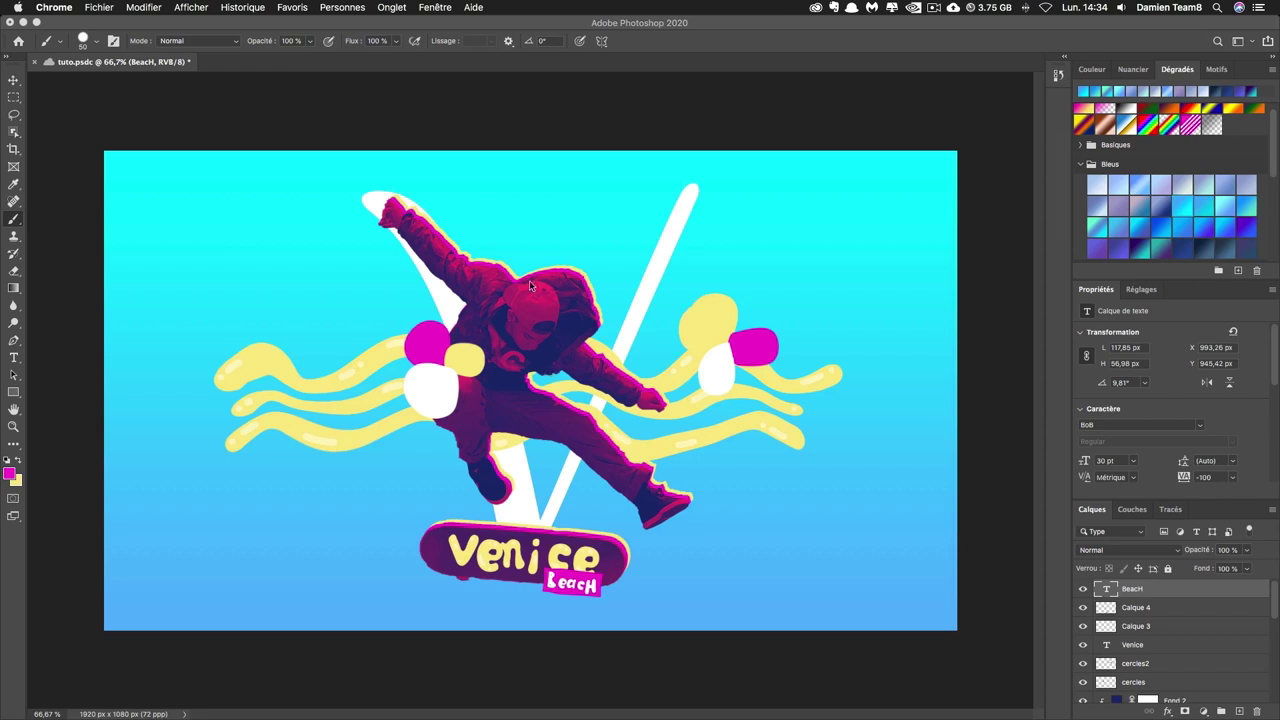
Step: Back in Photoshop, set up a Kyle halftone brush at about 83 px on new layer Calque 5
{"action": "left_click", "coordinate": [113, 52]}
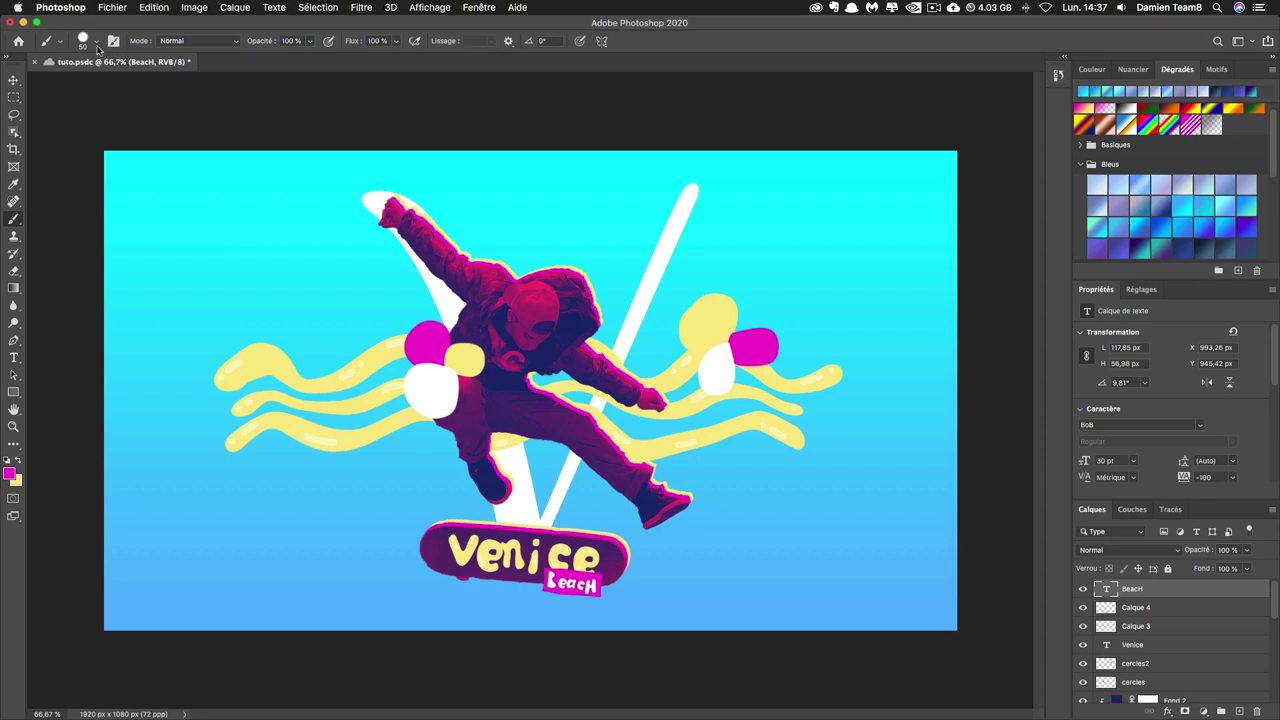
{"action": "left_click", "coordinate": [96, 42]}
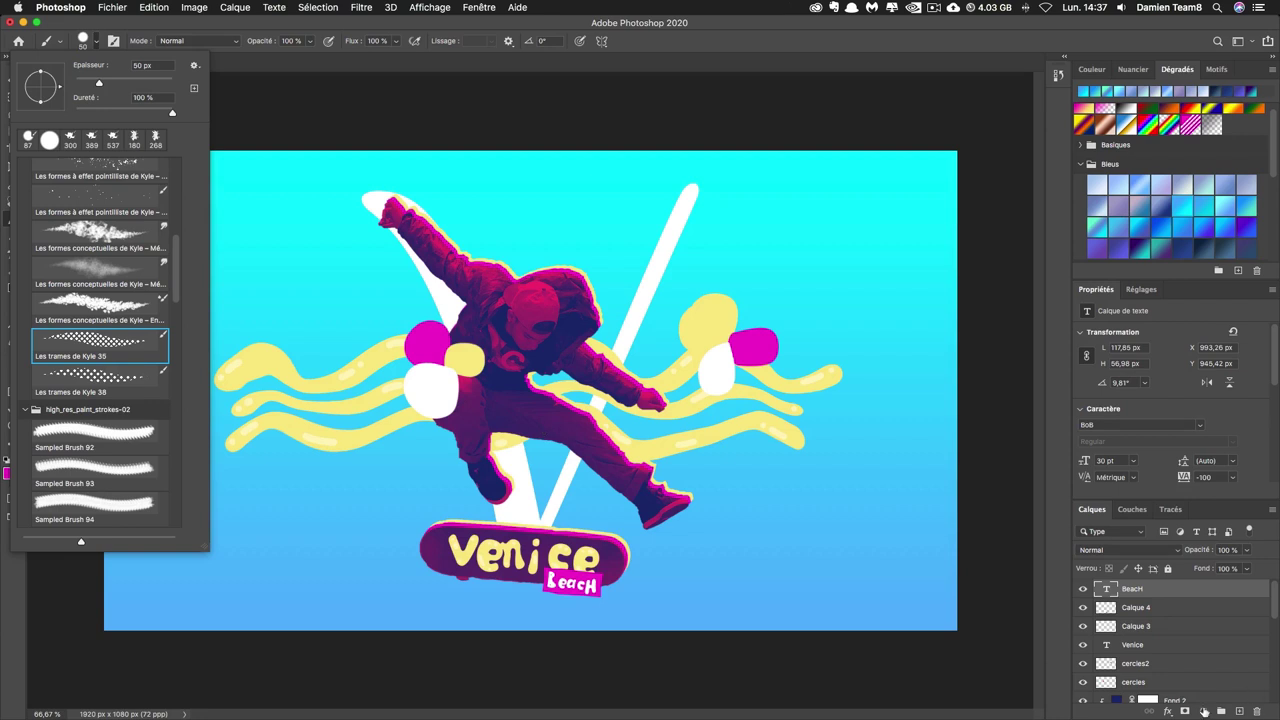
{"action": "left_click", "coordinate": [1240, 711]}
{"action": "left_click_drag", "start_coordinate": [444, 380], "coordinate": [470, 380]}
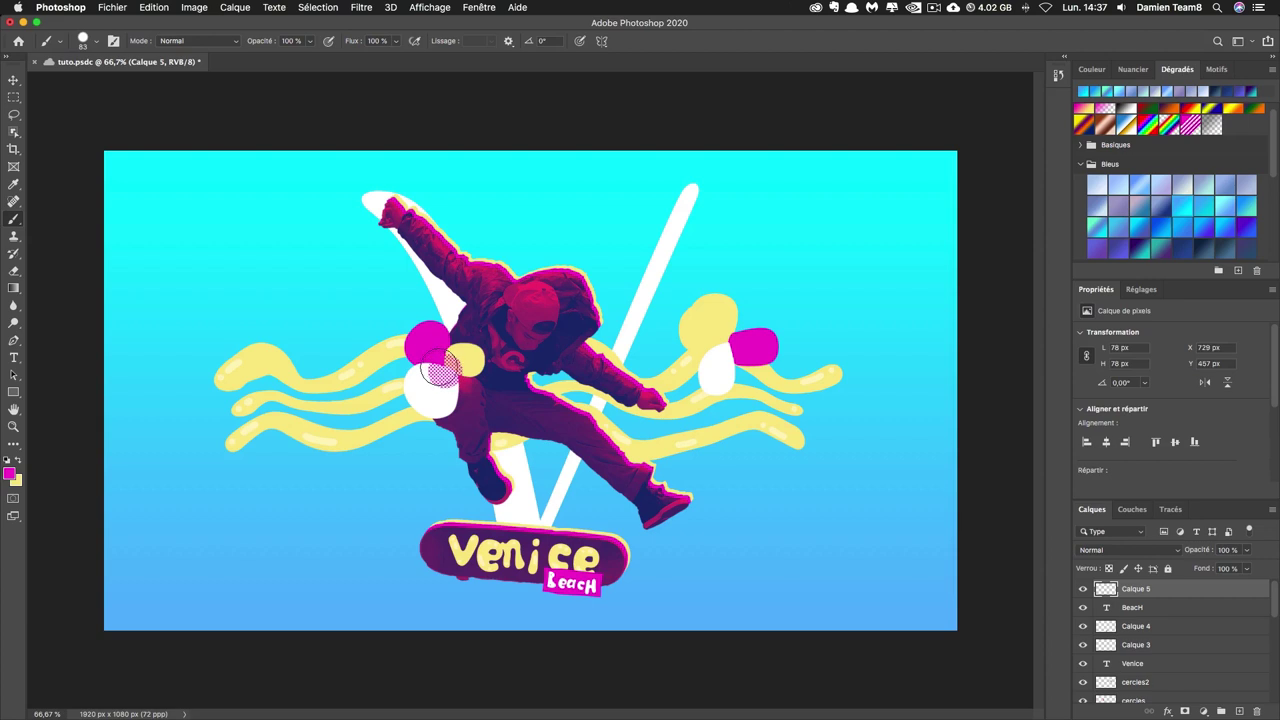
{"action": "left_click", "coordinate": [438, 365]}
{"action": "key", "text": "super+z"}
Step: Load the circle layers as selections, paint pink halftone dots inside them, and deselect
{"action": "scroll", "coordinate": [1180, 638], "scroll_direction": "down", "scroll_amount": 1}
{"action": "scroll", "coordinate": [1180, 638], "scroll_direction": "down", "scroll_amount": 1}
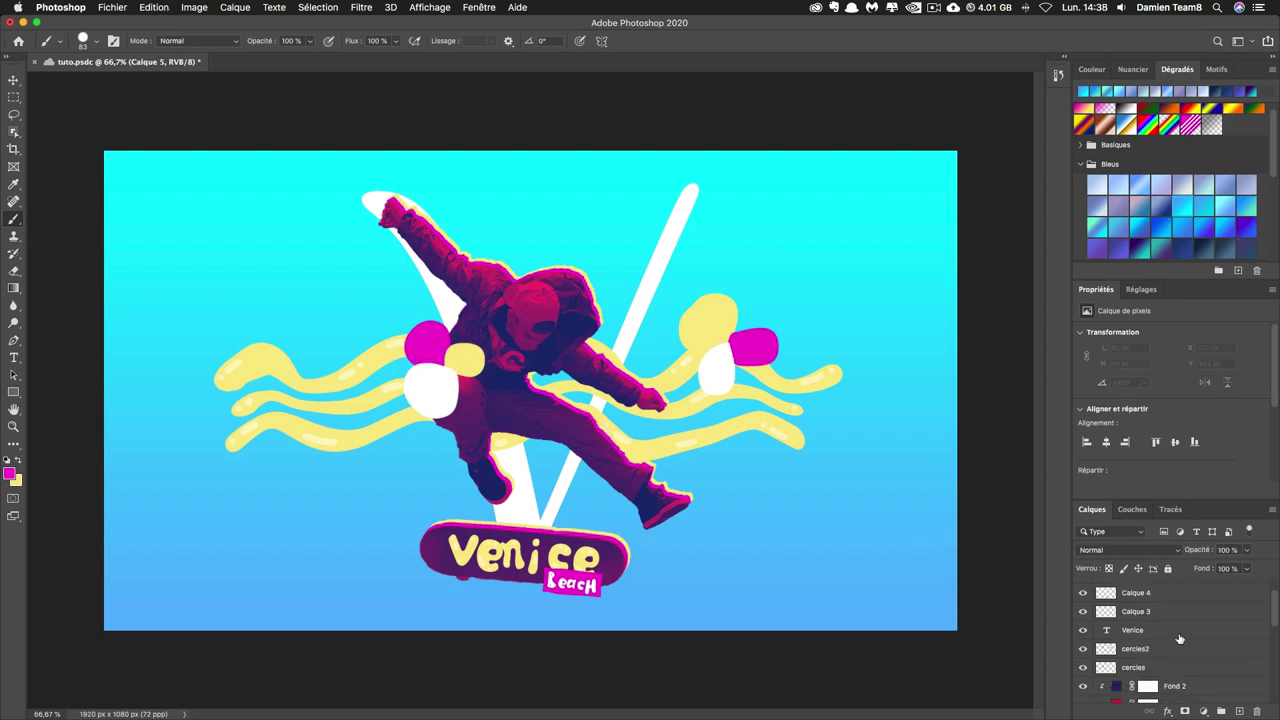
{"action": "left_click", "coordinate": [1106, 670], "text": "super"}
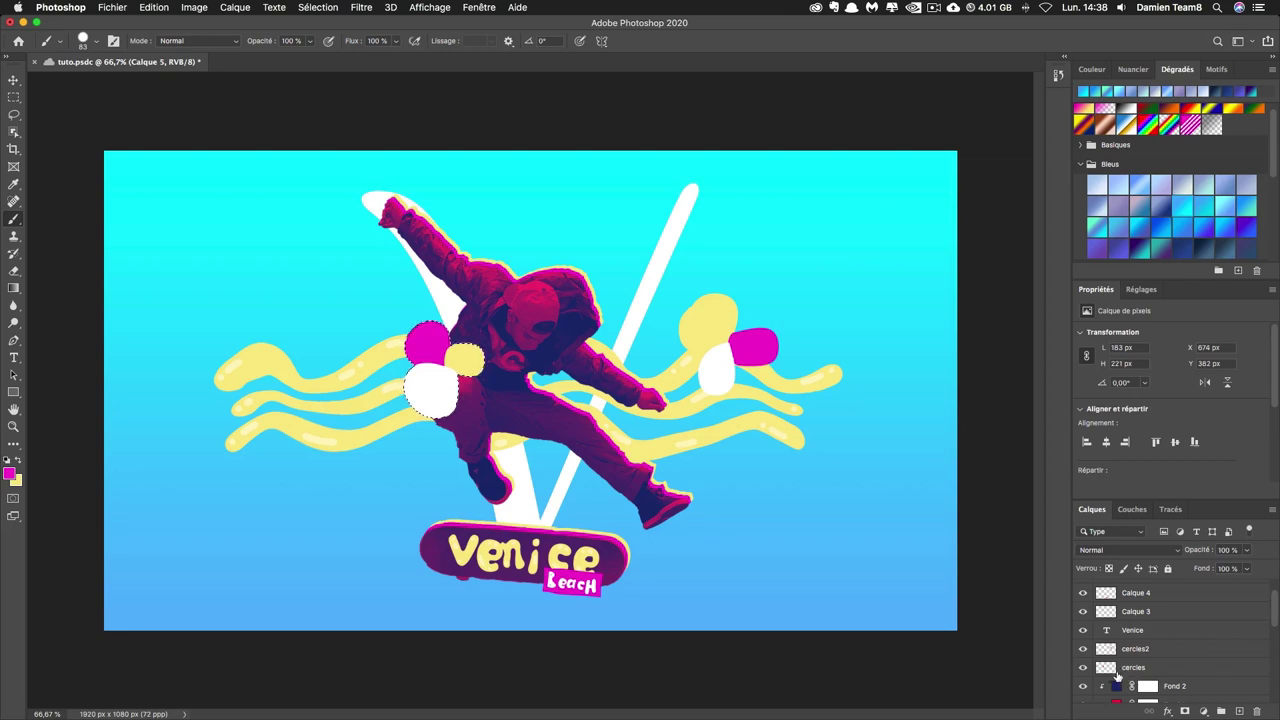
{"action": "scroll", "coordinate": [1113, 670], "scroll_direction": "up", "scroll_amount": 2}
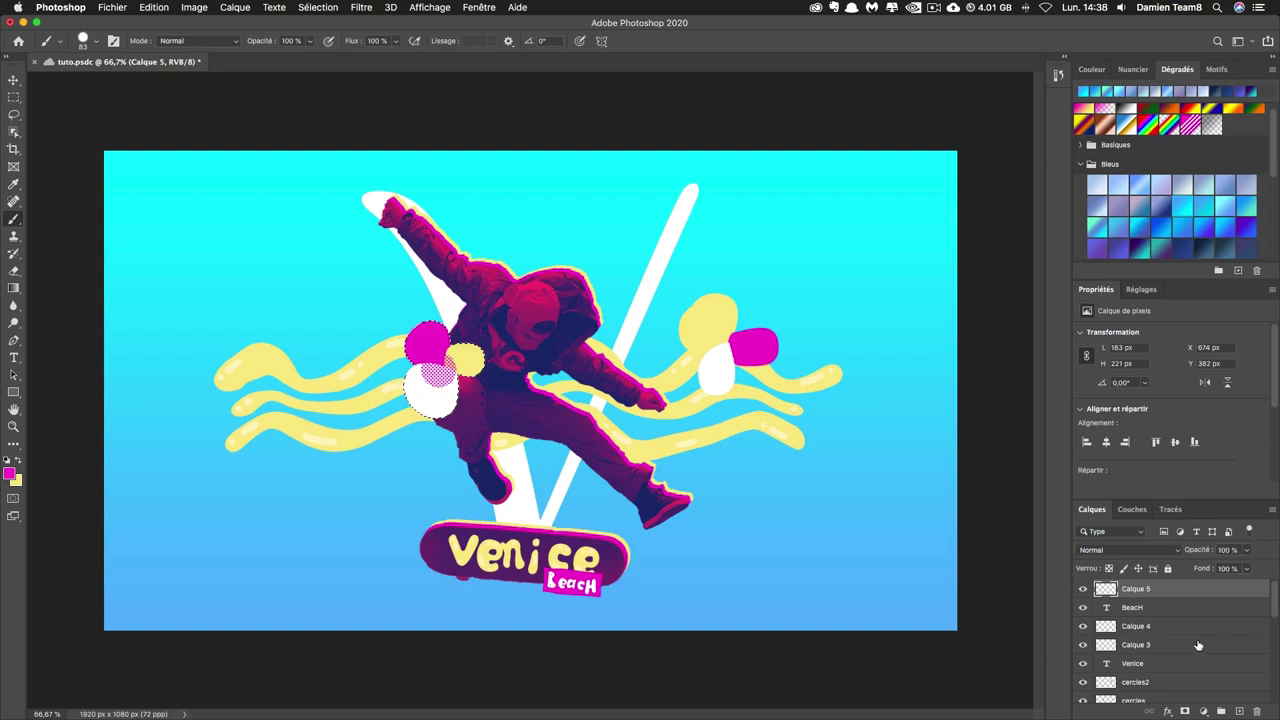
{"action": "scroll", "coordinate": [1194, 650], "scroll_direction": "down", "scroll_amount": 5}
{"action": "scroll", "coordinate": [1194, 650], "scroll_direction": "up", "scroll_amount": 2}
{"action": "left_click", "coordinate": [1105, 606], "text": "super"}
{"action": "scroll", "coordinate": [1150, 620], "scroll_direction": "up", "scroll_amount": 2}
{"action": "left_click_drag", "start_coordinate": [737, 381], "coordinate": [720, 345]}
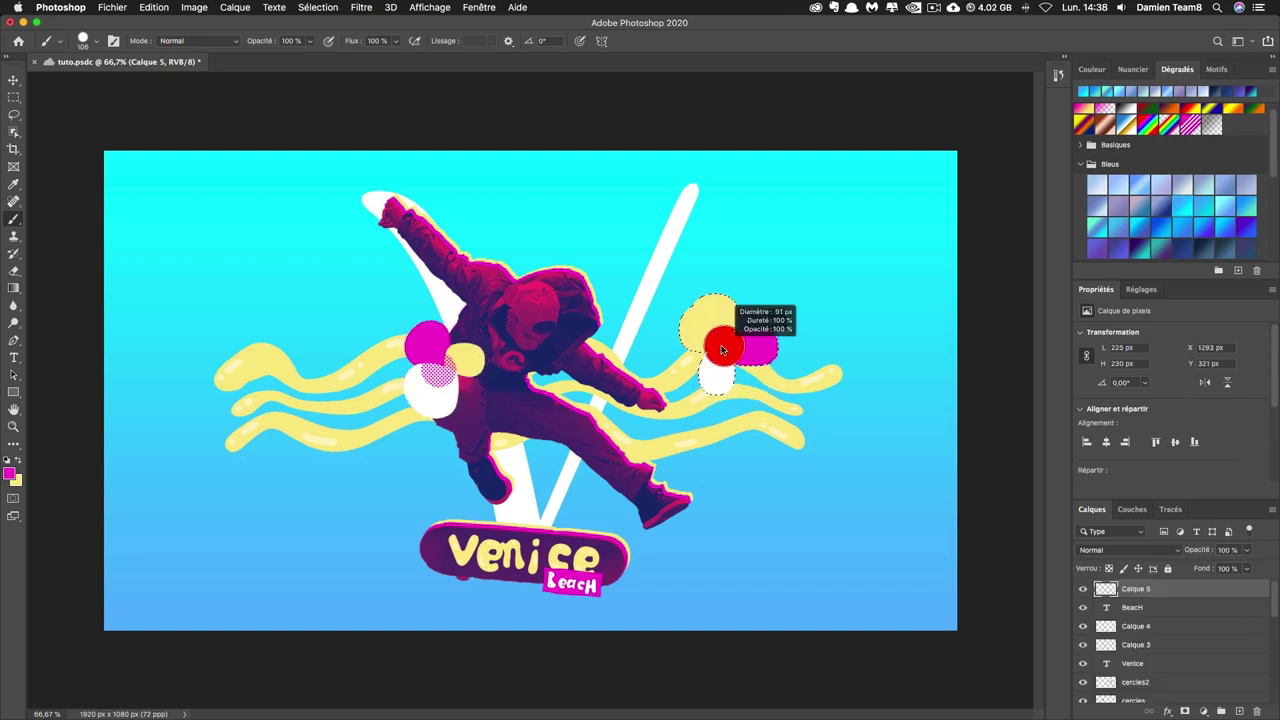
{"action": "key", "text": "super+d"}
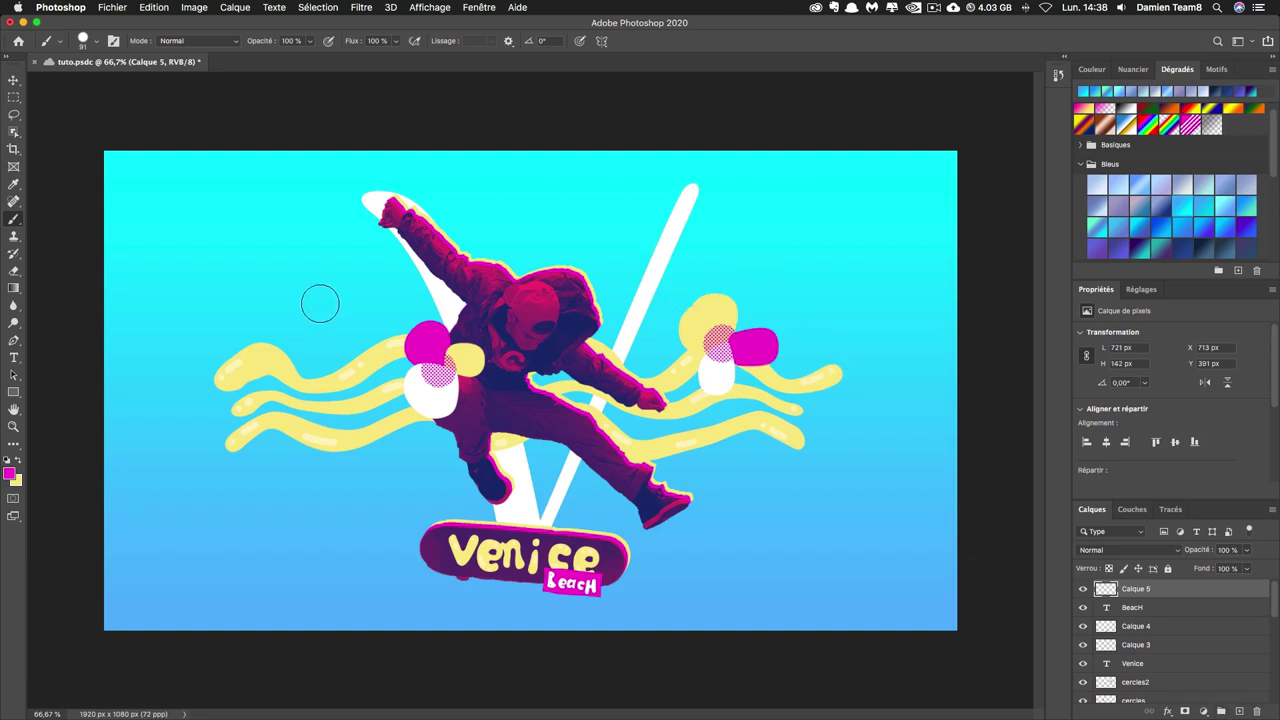
Step: Pick a smaller brush preset and set the painting colour to yellow
{"action": "left_click", "coordinate": [84, 41]}
{"action": "scroll", "coordinate": [100, 350], "scroll_direction": "up", "scroll_amount": 2}
{"action": "double_click", "coordinate": [100, 380]}
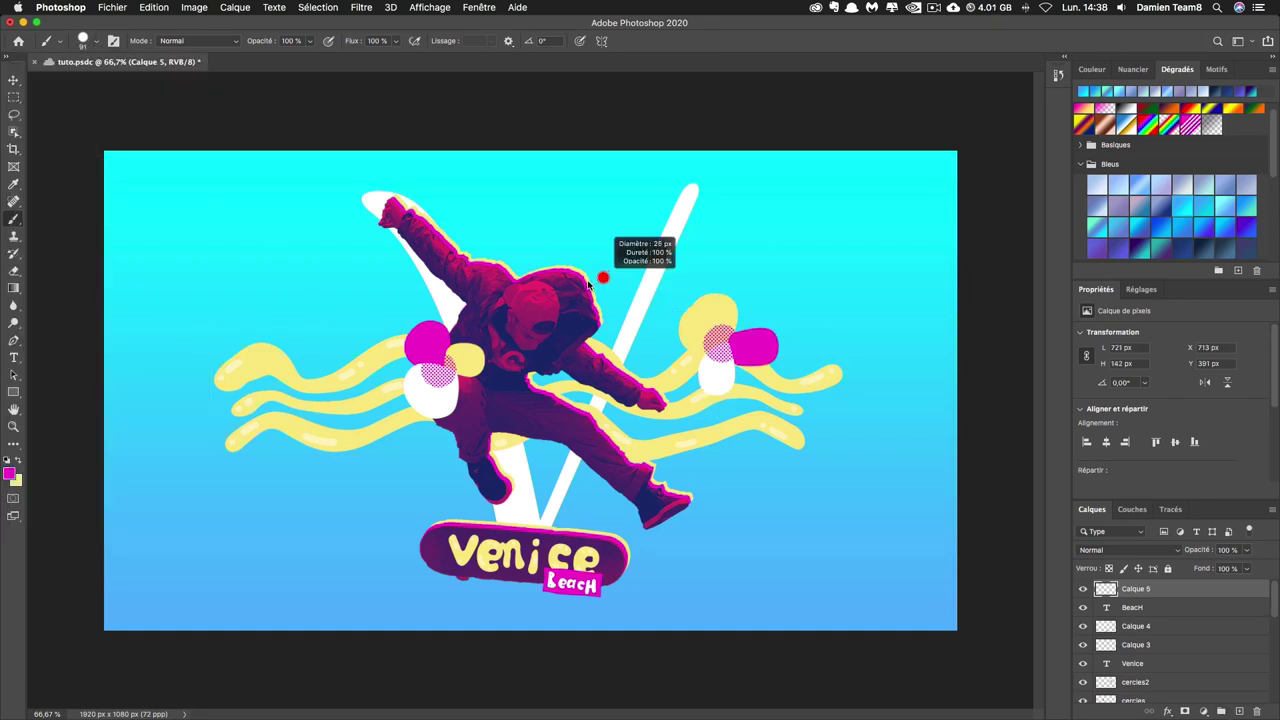
{"action": "left_click", "coordinate": [735, 313], "text": "alt"}
Step: Paint small 10 px yellow rays above the right blob, then draw a large square over the skater
{"action": "key", "text": "bracketleft"}
{"action": "key", "text": "bracketleft"}
{"action": "key", "text": "bracketleft"}
{"action": "mouse_move", "coordinate": [728, 275]}
{"action": "left_mouse_down"}
{"action": "mouse_move", "coordinate": [743, 297]}
{"action": "mouse_move", "coordinate": [687, 299]}
{"action": "left_mouse_up"}
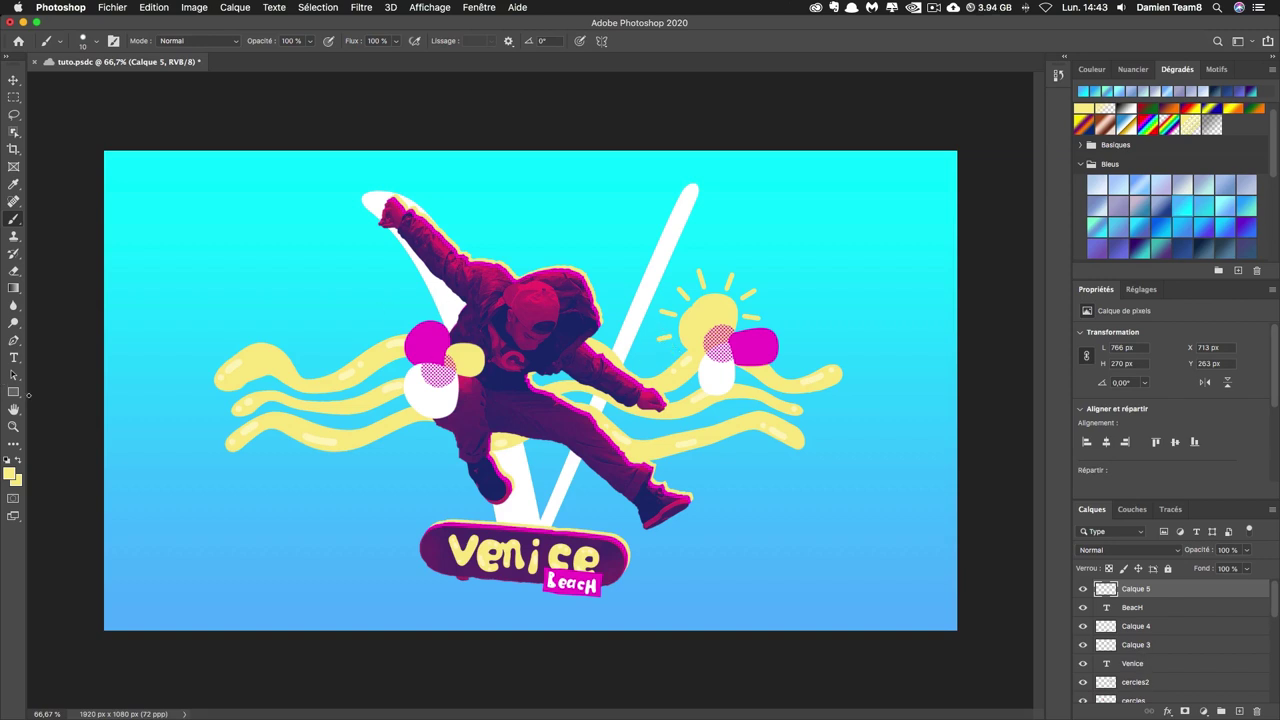
{"action": "left_click", "coordinate": [14, 394]}
{"action": "mouse_move", "coordinate": [445, 268]}
{"action": "left_mouse_down"}
{"action": "mouse_move", "coordinate": [637, 480]}
{"action": "mouse_move", "coordinate": [762, 570]}
{"action": "mouse_move", "coordinate": [748, 558]}
{"action": "left_mouse_up"}
Step: Give the square no fill and a 12 px white outline
{"action": "left_click", "coordinate": [156, 41]}
{"action": "left_click", "coordinate": [78, 67]}
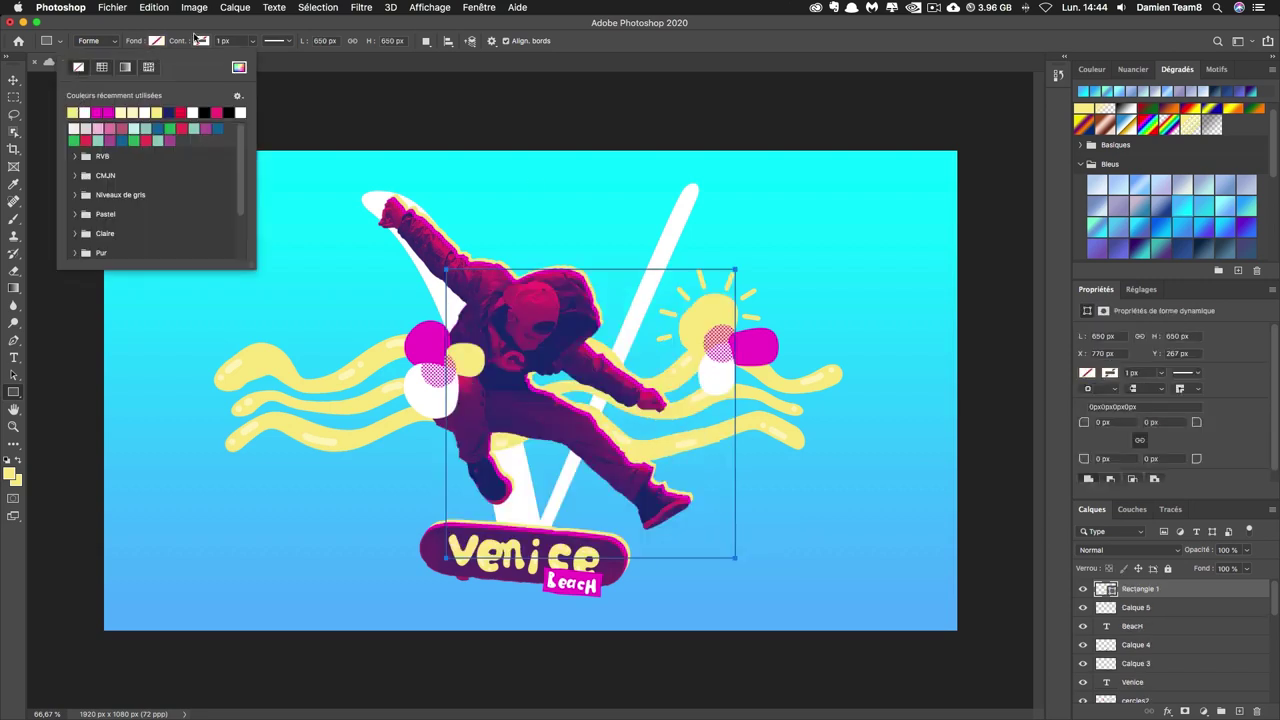
{"action": "left_click", "coordinate": [201, 41]}
{"action": "left_click", "coordinate": [200, 41]}
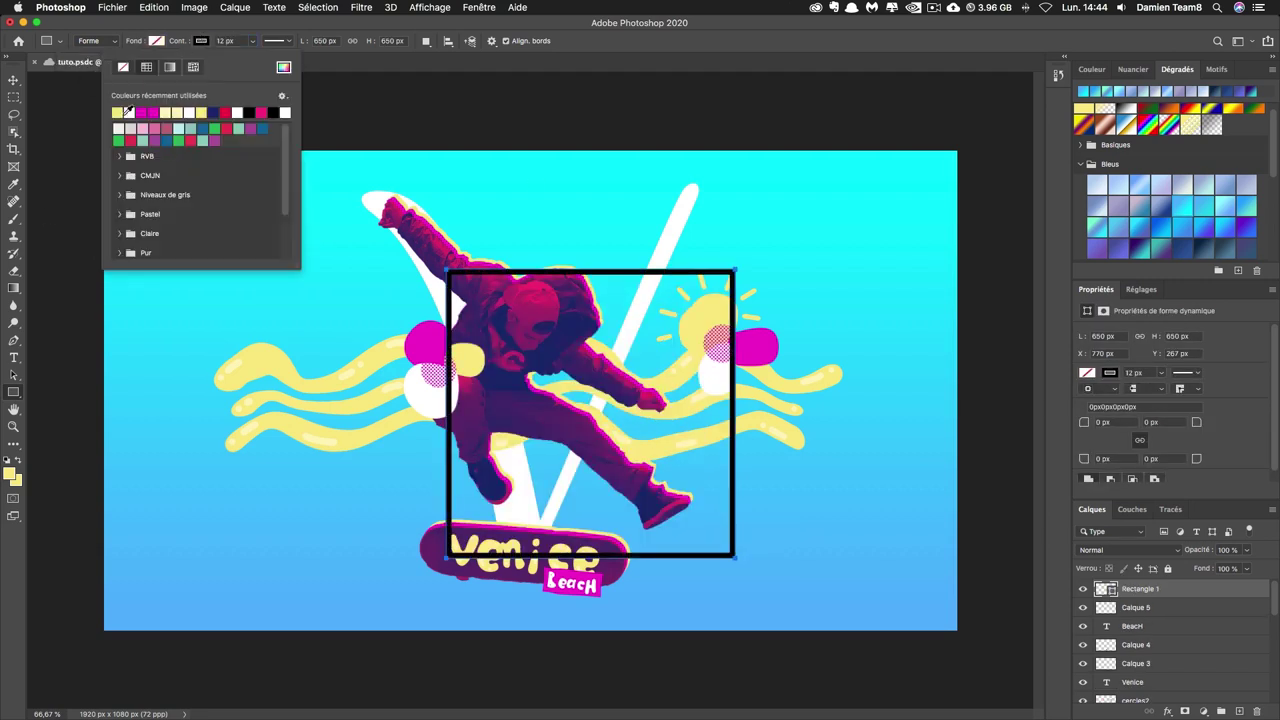
{"action": "left_click", "coordinate": [220, 112]}
Step: Rotate the square 45° into a diamond centred on the skateboarder
{"action": "key", "text": "ctrl+t"}
{"action": "left_click_drag", "start_coordinate": [720, 174], "coordinate": [519, 172]}
{"action": "mouse_move", "coordinate": [682, 376]}
{"action": "left_mouse_down"}
{"action": "mouse_move", "coordinate": [613, 350]}
{"action": "mouse_move", "coordinate": [660, 363]}
{"action": "left_mouse_up"}
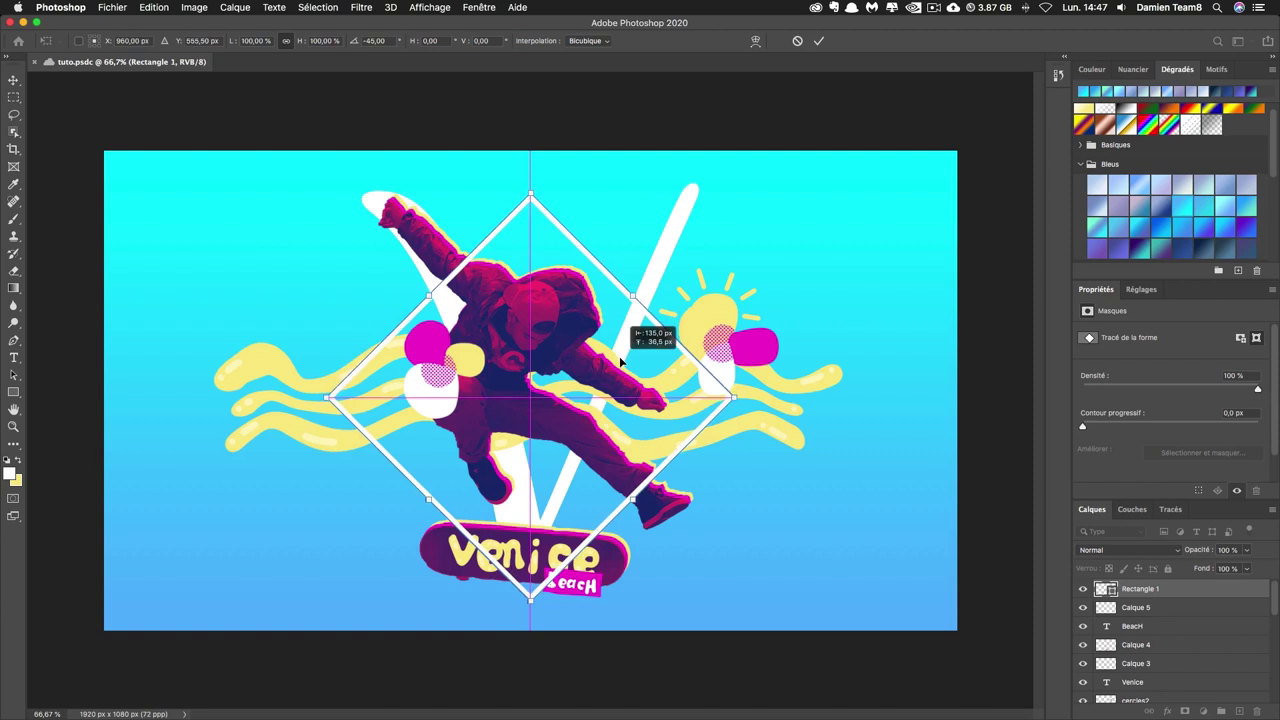
{"action": "key", "text": "Return"}
Step: Add a layer mask to the diamond and break up its outline with a halftone brush
{"action": "key", "text": "b"}
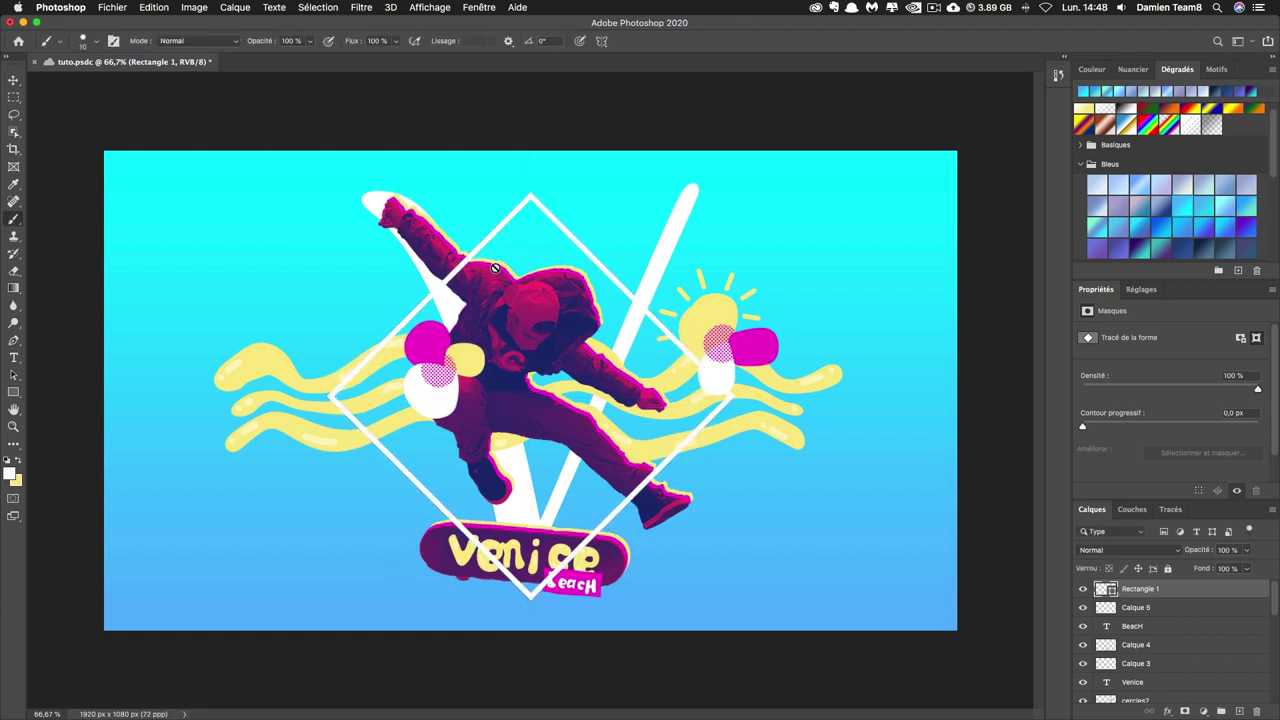
{"action": "left_click", "coordinate": [1185, 711]}
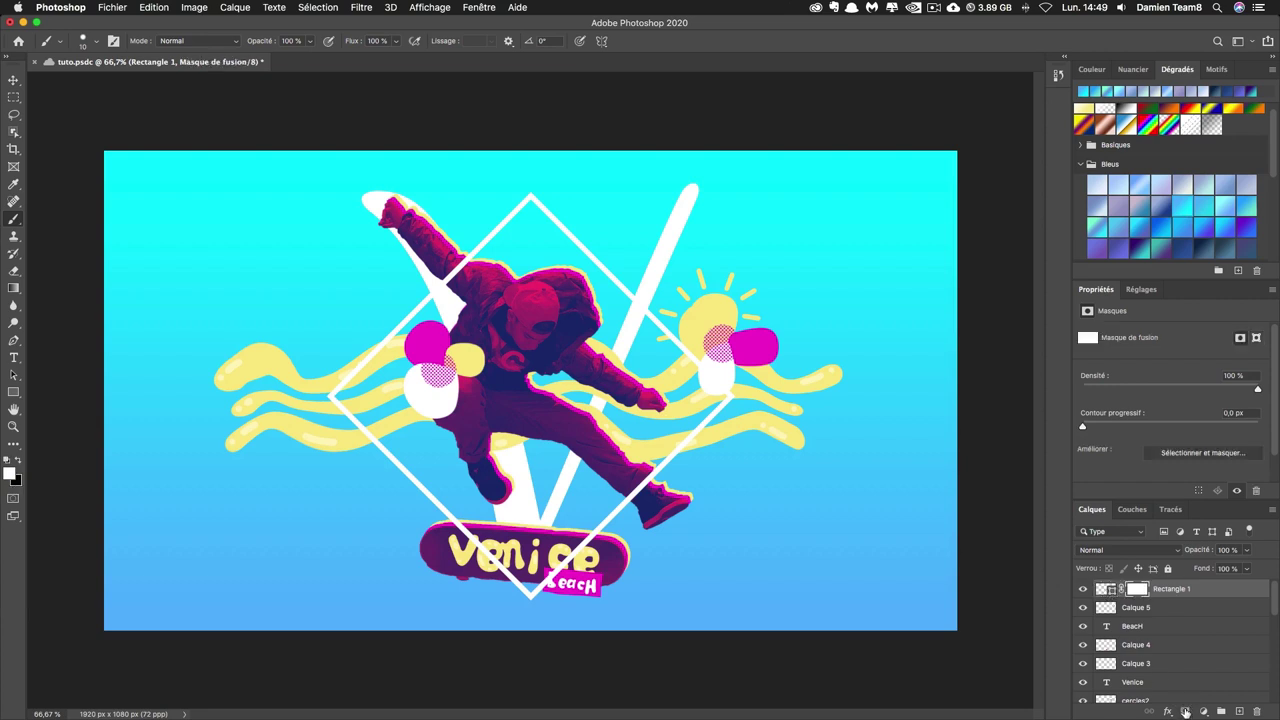
{"action": "left_click", "coordinate": [84, 44]}
{"action": "scroll", "coordinate": [140, 419], "scroll_direction": "down", "scroll_amount": 2}
{"action": "scroll", "coordinate": [140, 419], "scroll_direction": "down", "scroll_amount": 3}
{"action": "scroll", "coordinate": [140, 419], "scroll_direction": "down", "scroll_amount": 2}
{"action": "scroll", "coordinate": [140, 419], "scroll_direction": "down", "scroll_amount": 1}
{"action": "left_click", "coordinate": [100, 250]}
{"action": "left_click", "coordinate": [336, 394]}
{"action": "mouse_move", "coordinate": [336, 394]}
{"action": "left_mouse_down"}
{"action": "mouse_move", "coordinate": [517, 210]}
{"action": "mouse_move", "coordinate": [678, 346]}
{"action": "mouse_move", "coordinate": [612, 516]}
{"action": "mouse_move", "coordinate": [530, 594]}
{"action": "mouse_move", "coordinate": [345, 413]}
{"action": "left_mouse_up"}
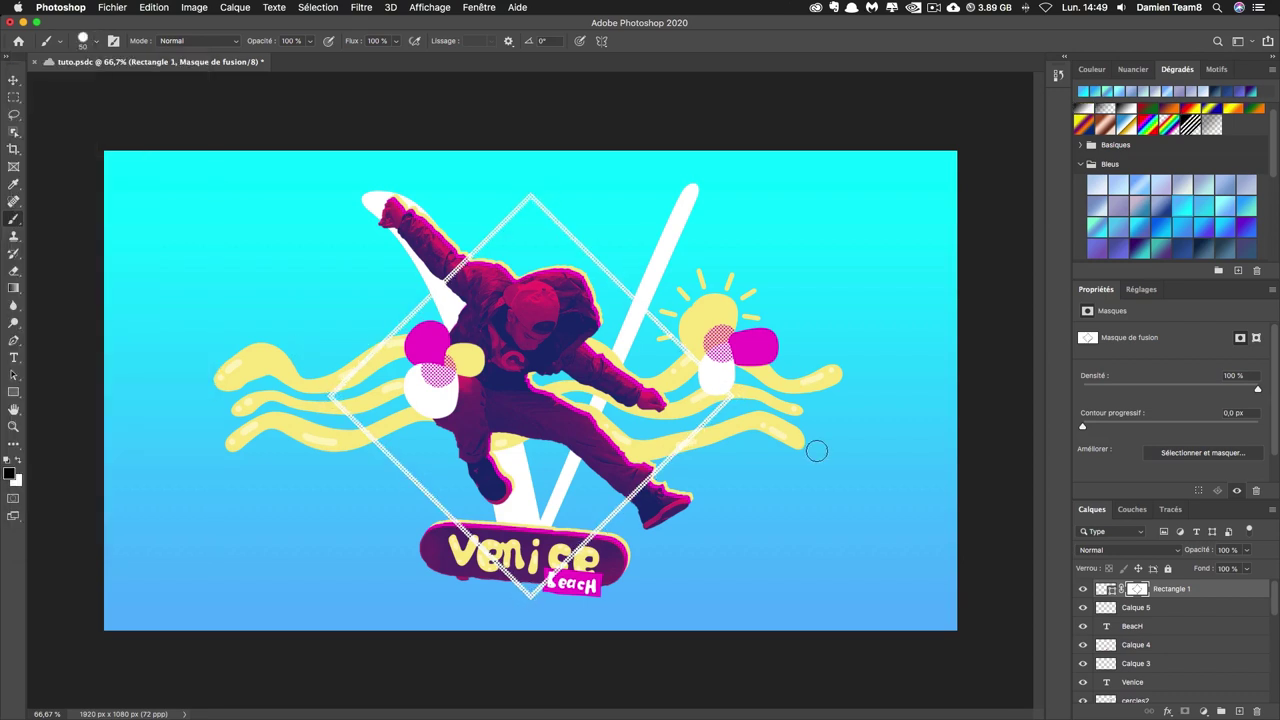
Step: With the Arrondi net hard round brush, mask out most of the diamond's four sides
{"action": "left_click", "coordinate": [93, 42]}
{"action": "scroll", "coordinate": [113, 367], "scroll_direction": "up", "scroll_amount": 15}
{"action": "left_click", "coordinate": [87, 226]}
{"action": "left_click", "coordinate": [383, 322]}
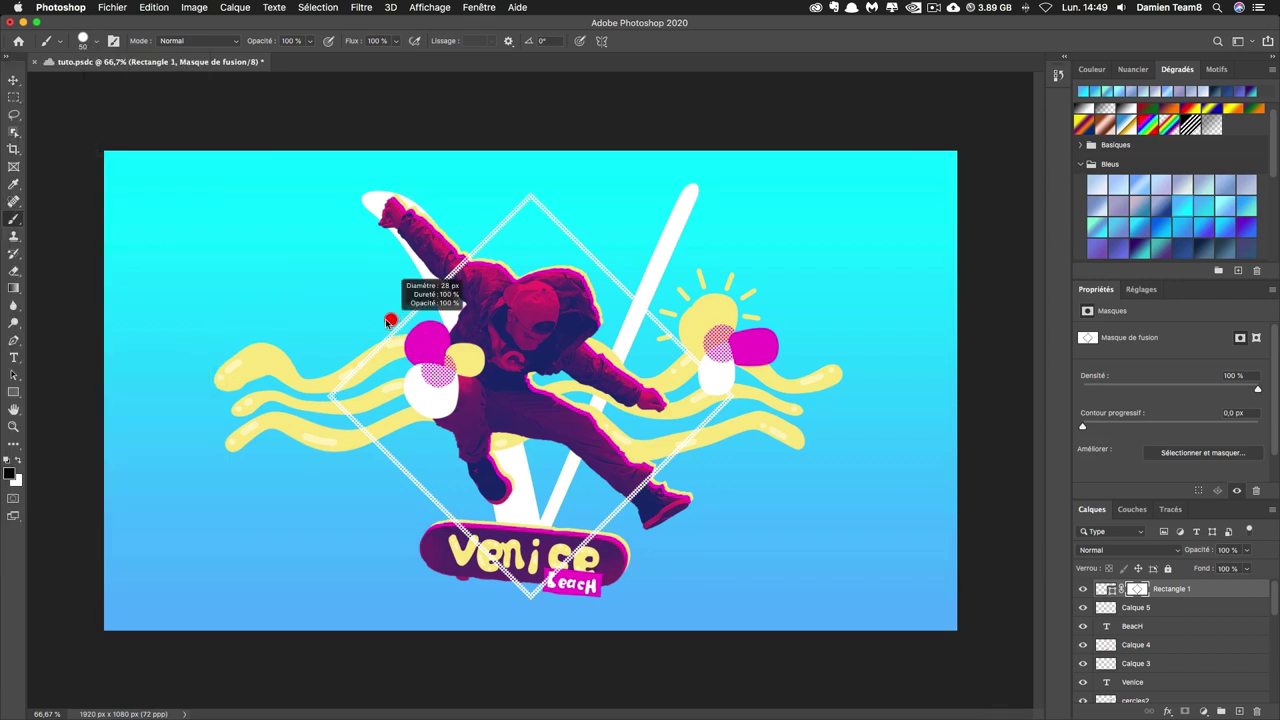
{"action": "left_click_drag", "start_coordinate": [332, 398], "coordinate": [467, 250]}
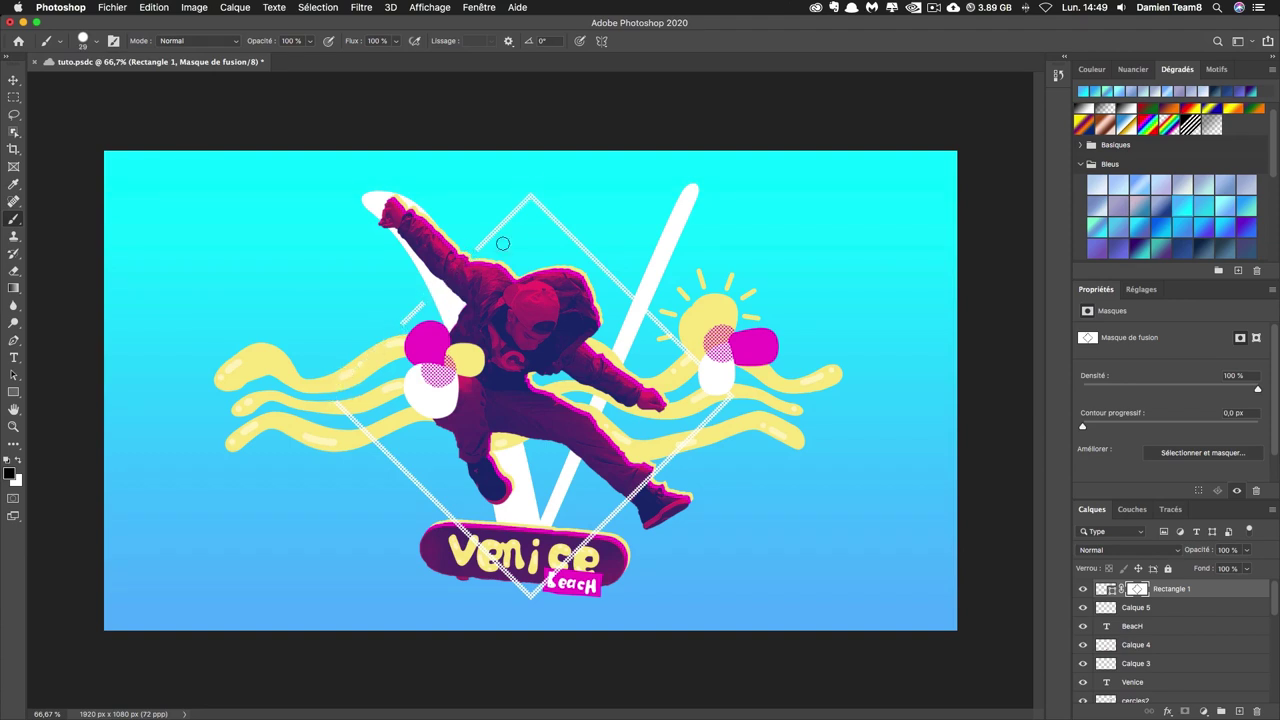
{"action": "left_click_drag", "start_coordinate": [620, 286], "coordinate": [675, 340]}
{"action": "mouse_move", "coordinate": [732, 396]}
{"action": "left_mouse_down"}
{"action": "mouse_move", "coordinate": [536, 598]}
{"action": "mouse_move", "coordinate": [458, 520]}
{"action": "left_mouse_up"}
{"action": "left_click_drag", "start_coordinate": [338, 402], "coordinate": [379, 443]}
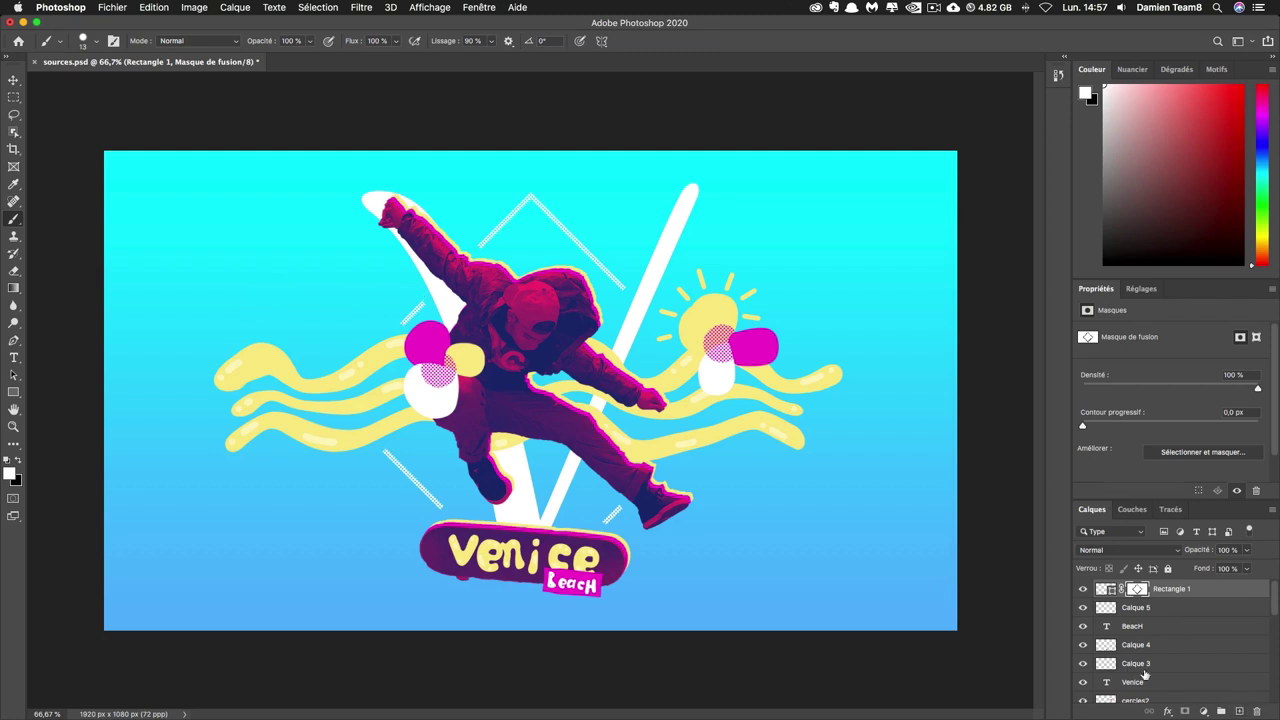
Step: Add new layer Calque 6 for a wavy magenta squiggle and check the brush smoothing
{"action": "left_click", "coordinate": [1240, 711]}
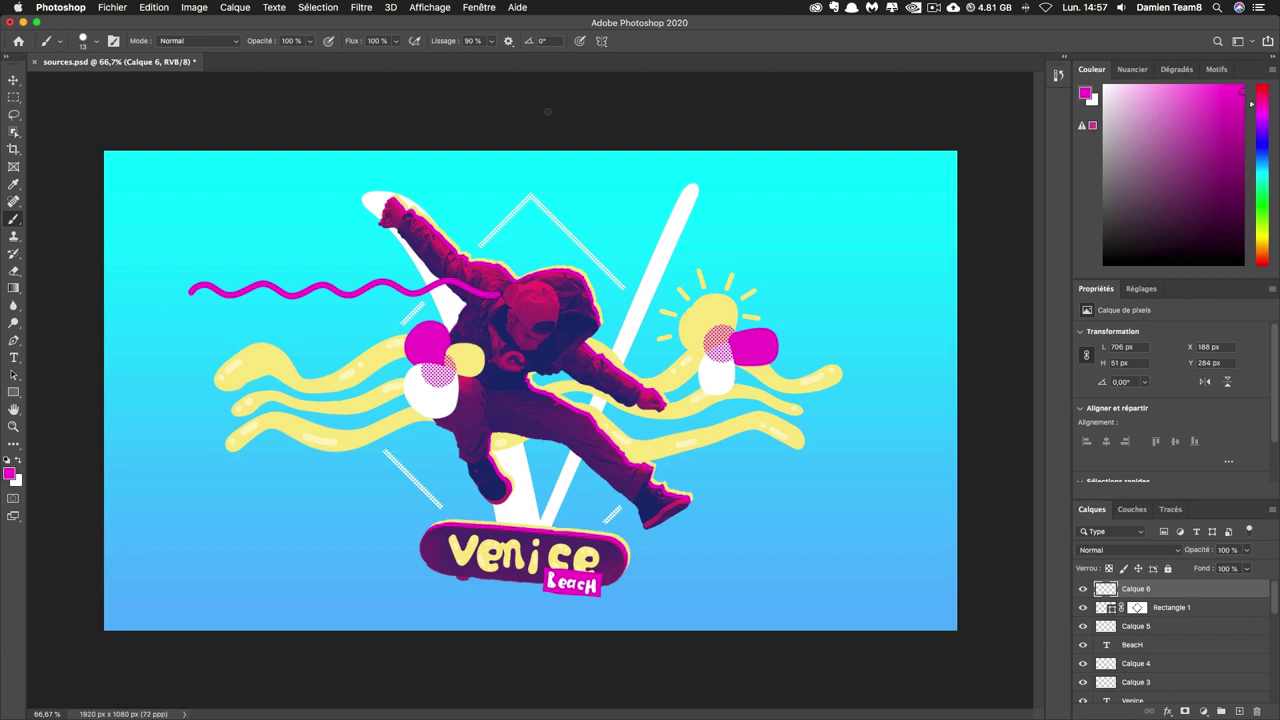
{"action": "left_click", "coordinate": [488, 41]}
{"action": "left_click", "coordinate": [490, 57]}
{"action": "left_click", "coordinate": [13, 79]}
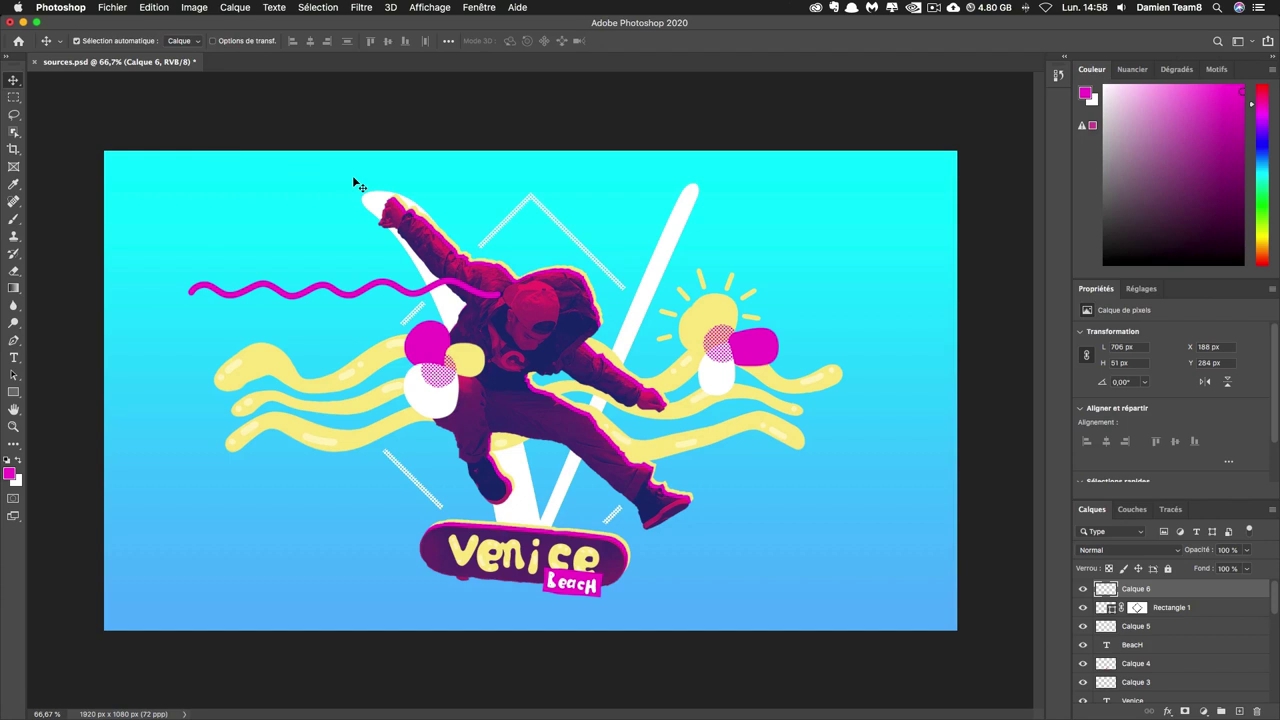
{"action": "left_click", "coordinate": [64, 8]}
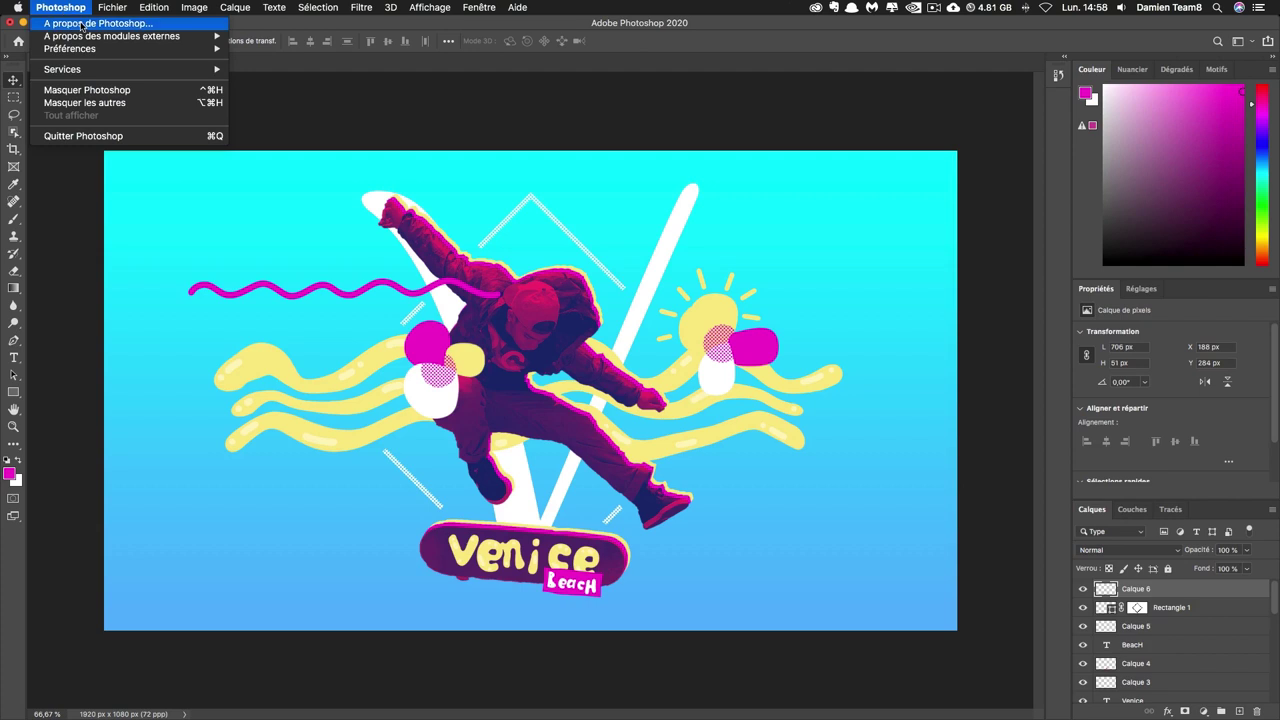
{"action": "left_click", "coordinate": [64, 8]}
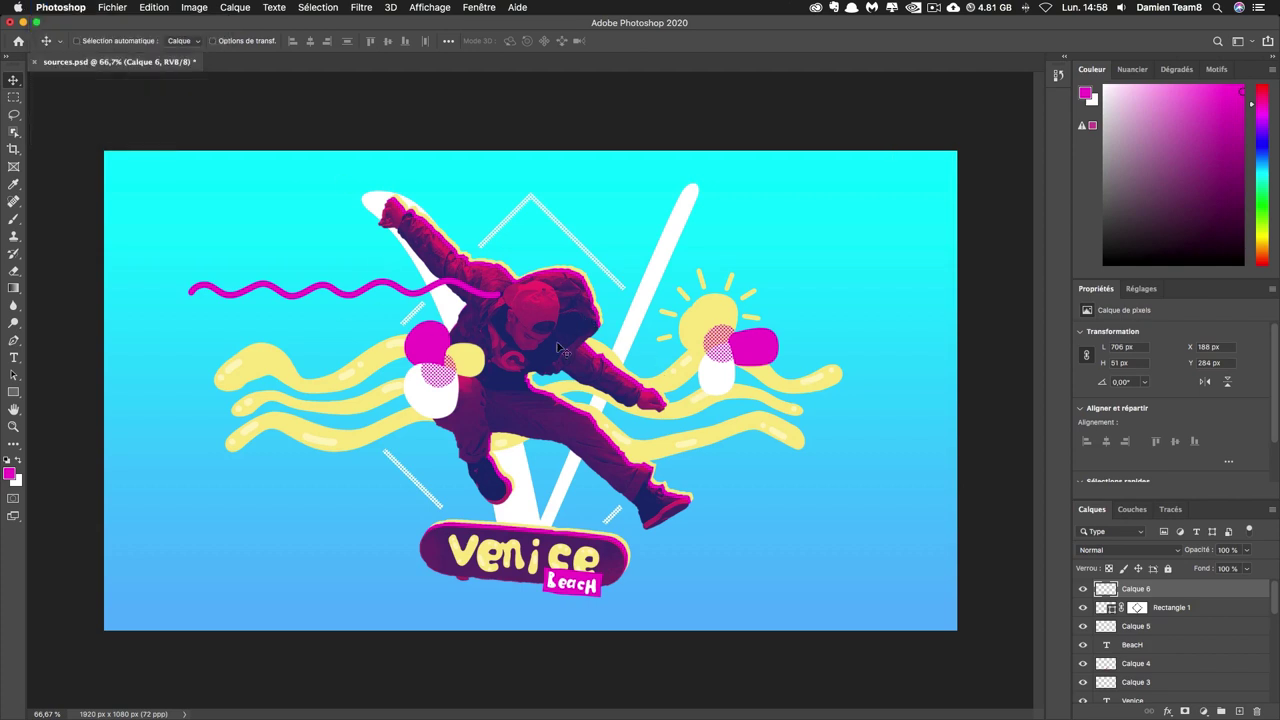
Step: Shrink and slant the squiggle, then Alt-drag a copy just below it
{"action": "key", "text": "ctrl+t"}
{"action": "mouse_move", "coordinate": [518, 314]}
{"action": "left_mouse_down"}
{"action": "mouse_move", "coordinate": [491, 338]}
{"action": "mouse_move", "coordinate": [321, 296]}
{"action": "mouse_move", "coordinate": [300, 272]}
{"action": "mouse_move", "coordinate": [341, 268]}
{"action": "mouse_move", "coordinate": [375, 293]}
{"action": "left_mouse_up"}
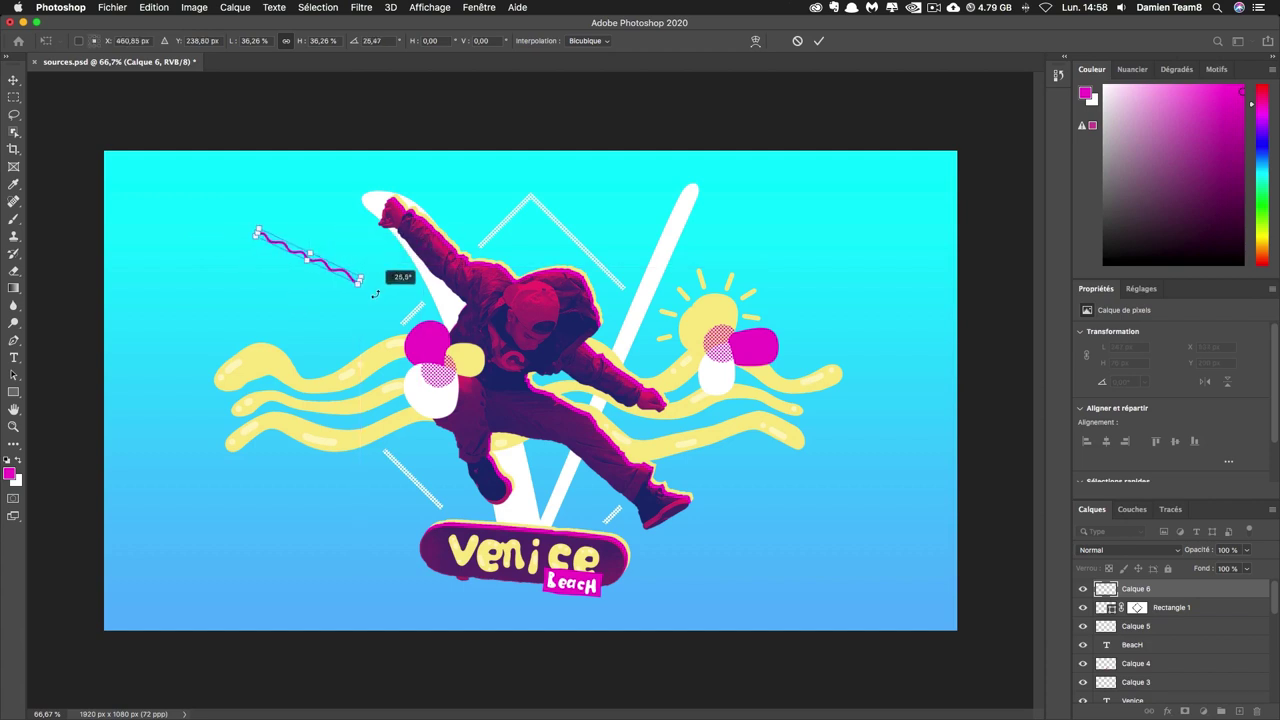
{"action": "key", "text": "Return"}
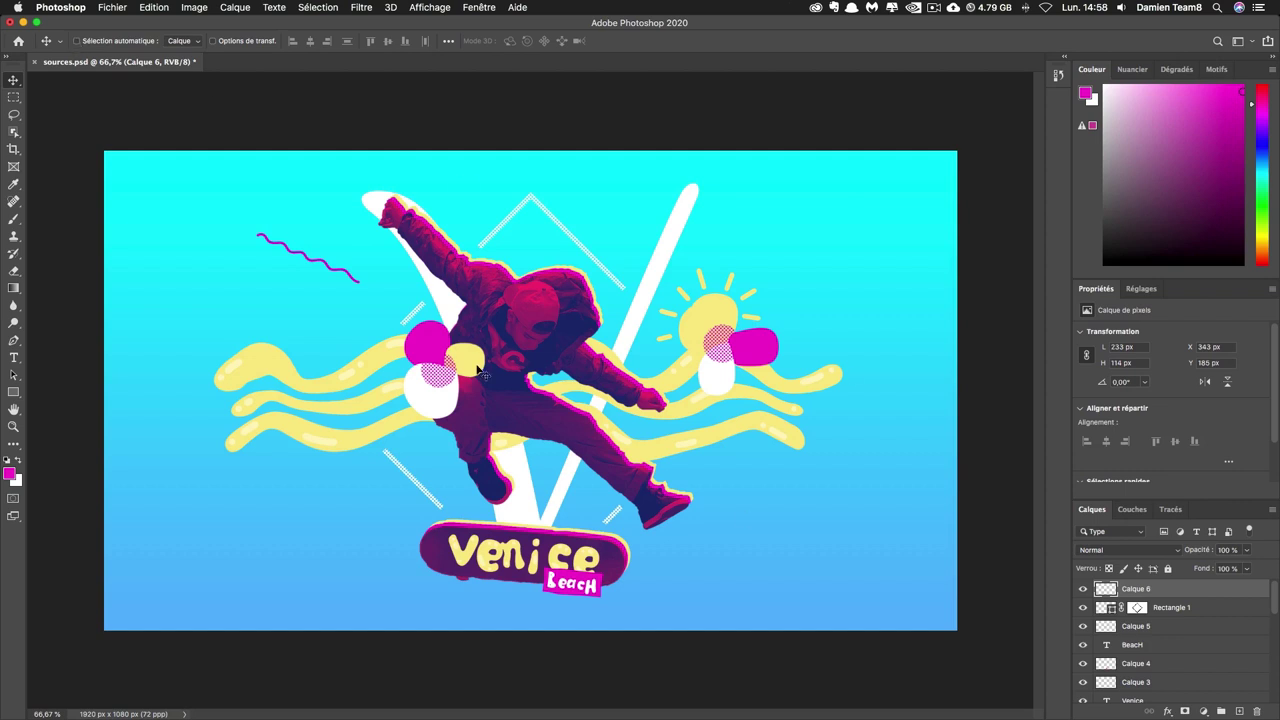
{"action": "left_click_drag", "start_coordinate": [452, 298], "coordinate": [435, 323]}
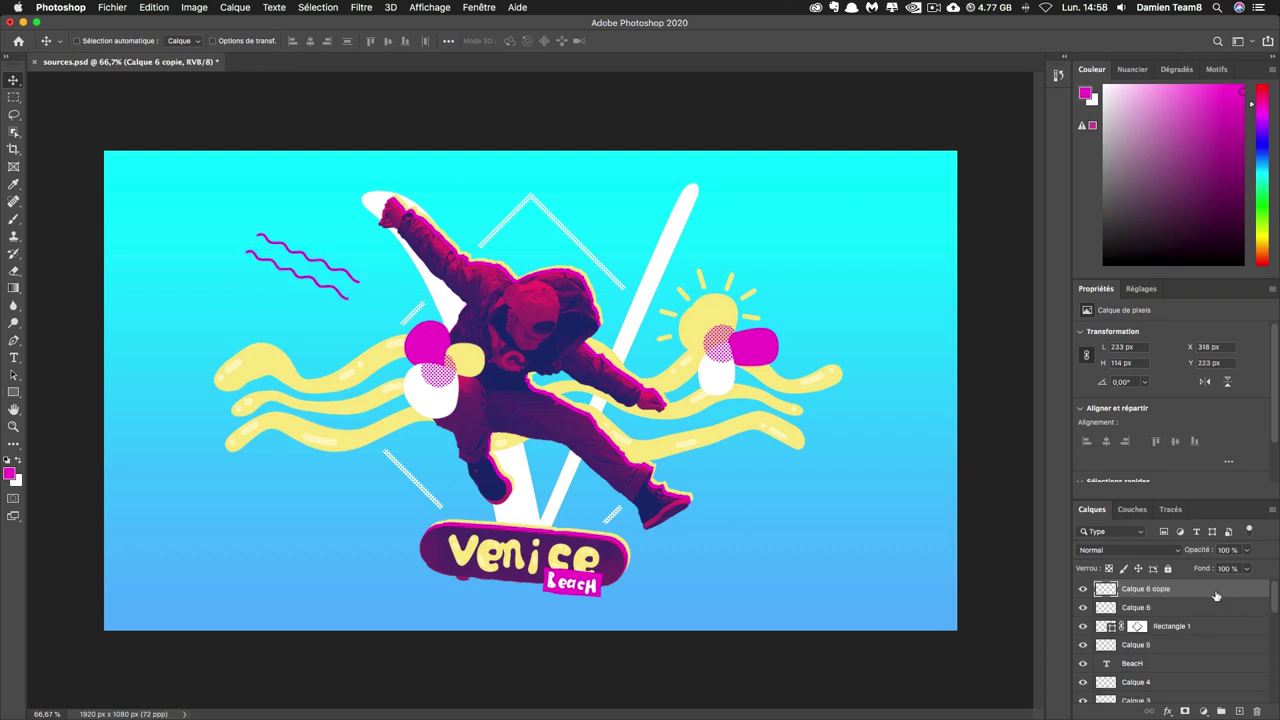
Step: Add a colour overlay to the wavy-lines copy and shift it down and right
{"action": "key", "text": "space"}
{"action": "double_click", "coordinate": [1220, 588]}
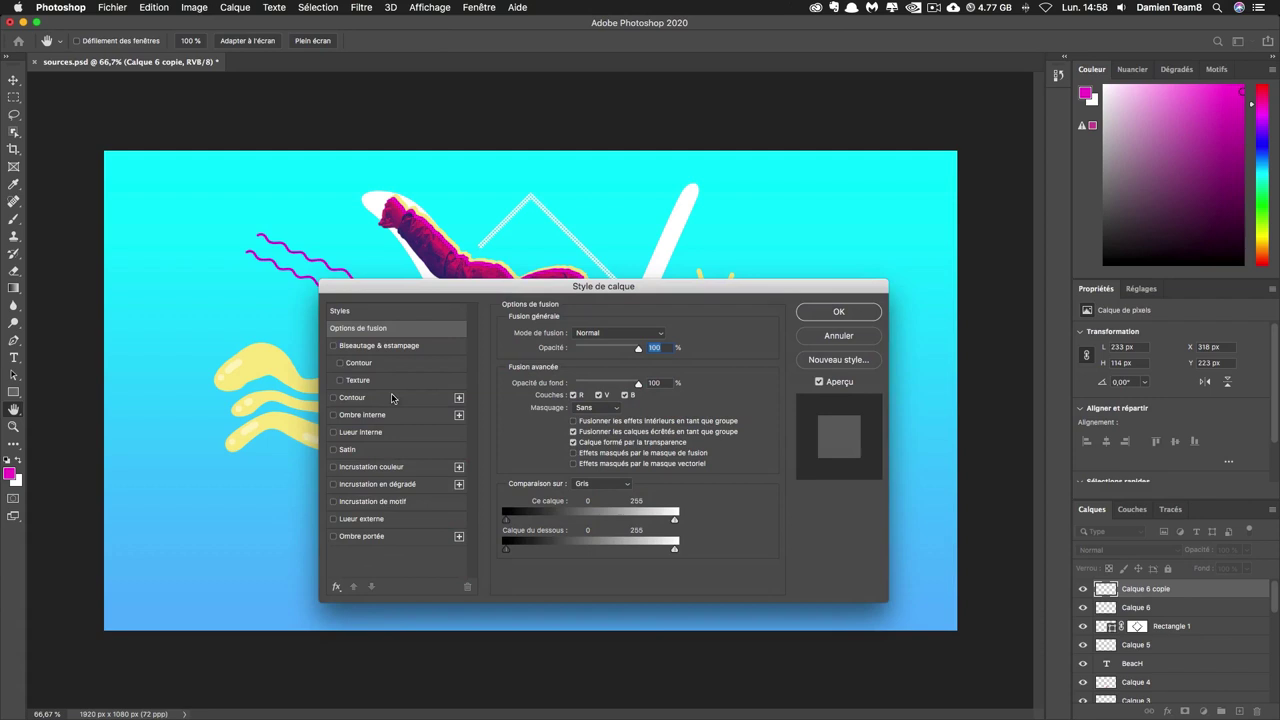
{"action": "left_click", "coordinate": [376, 467]}
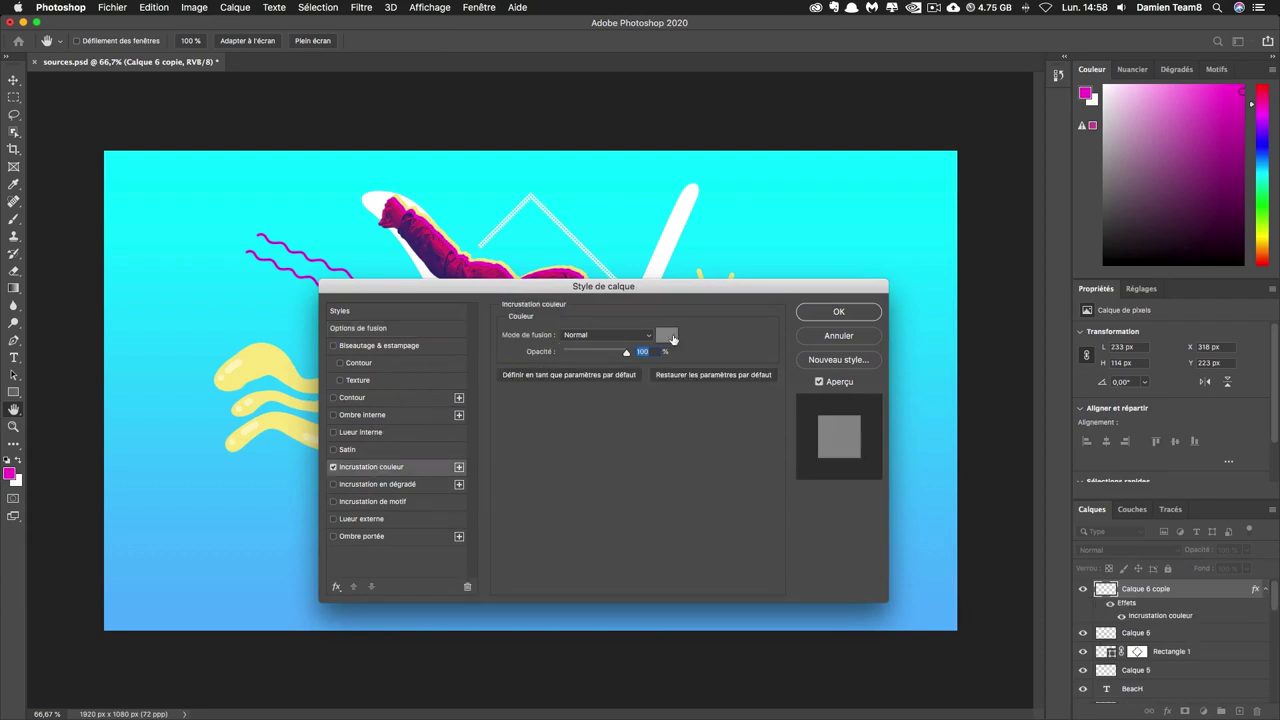
{"action": "left_click", "coordinate": [672, 339]}
{"action": "key", "text": "Return"}
{"action": "key", "text": "Return"}
{"action": "left_click_drag", "start_coordinate": [443, 291], "coordinate": [462, 304]}
Step: Duplicate the wavy lines lower down and tint the copy magenta
{"action": "left_click_drag", "start_coordinate": [445, 260], "coordinate": [453, 469]}
{"action": "double_click", "coordinate": [1150, 615]}
{"action": "left_click", "coordinate": [666, 335]}
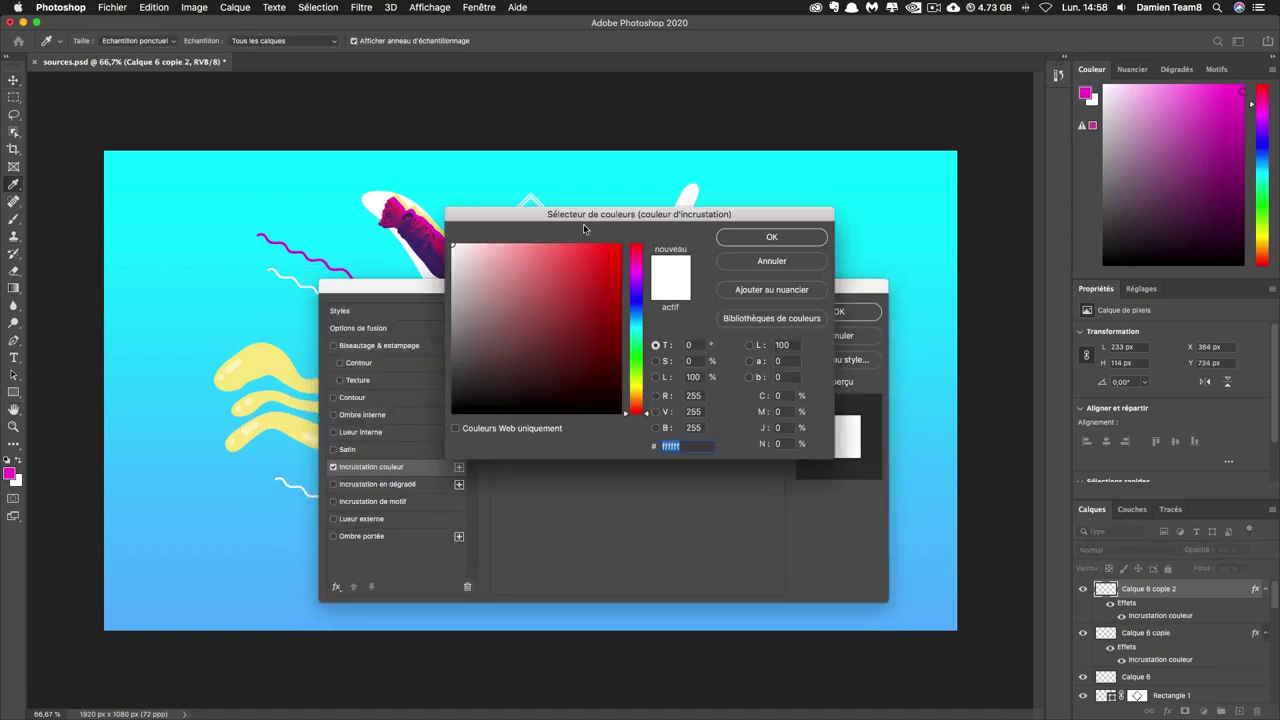
{"action": "left_click", "coordinate": [1063, 286]}
{"action": "left_click", "coordinate": [839, 311]}
Step: Make a smaller white-overlay copy of the magenta lines and move it right
{"action": "mouse_move", "coordinate": [410, 525]}
{"action": "left_mouse_down"}
{"action": "mouse_move", "coordinate": [413, 565]}
{"action": "mouse_move", "coordinate": [337, 532]}
{"action": "left_mouse_up"}
{"action": "key", "text": "ctrl+t"}
{"action": "key", "text": "Return"}
{"action": "double_click", "coordinate": [1160, 615]}
{"action": "left_click", "coordinate": [666, 334]}
{"action": "left_click", "coordinate": [793, 289]}
{"action": "left_click", "coordinate": [986, 280]}
{"action": "left_click", "coordinate": [834, 311]}
{"action": "mouse_move", "coordinate": [357, 490]}
{"action": "left_mouse_down"}
{"action": "mouse_move", "coordinate": [400, 505]}
{"action": "mouse_move", "coordinate": [785, 510]}
{"action": "left_mouse_up"}
Step: Recolour one copy of the pair magenta, sampled from the artwork
{"action": "left_click", "coordinate": [350, 505], "text": "shift"}
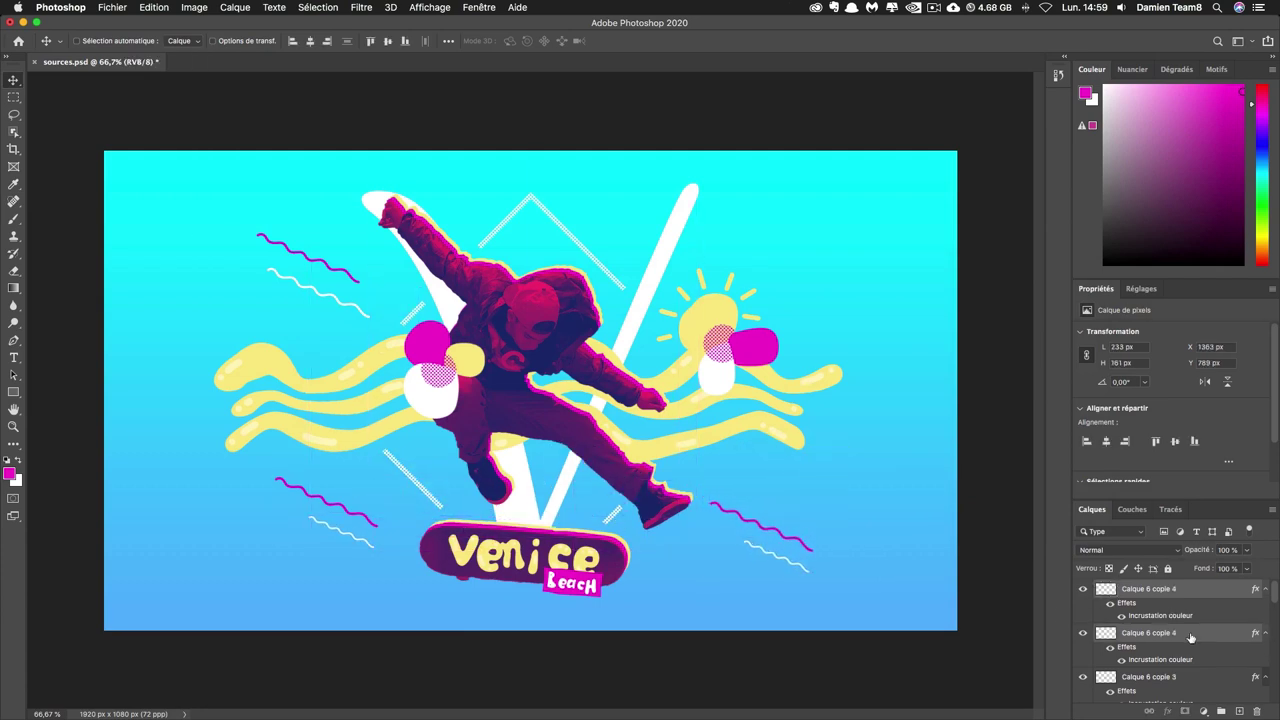
{"action": "double_click", "coordinate": [1160, 615]}
{"action": "left_click_drag", "start_coordinate": [649, 300], "coordinate": [516, 277]}
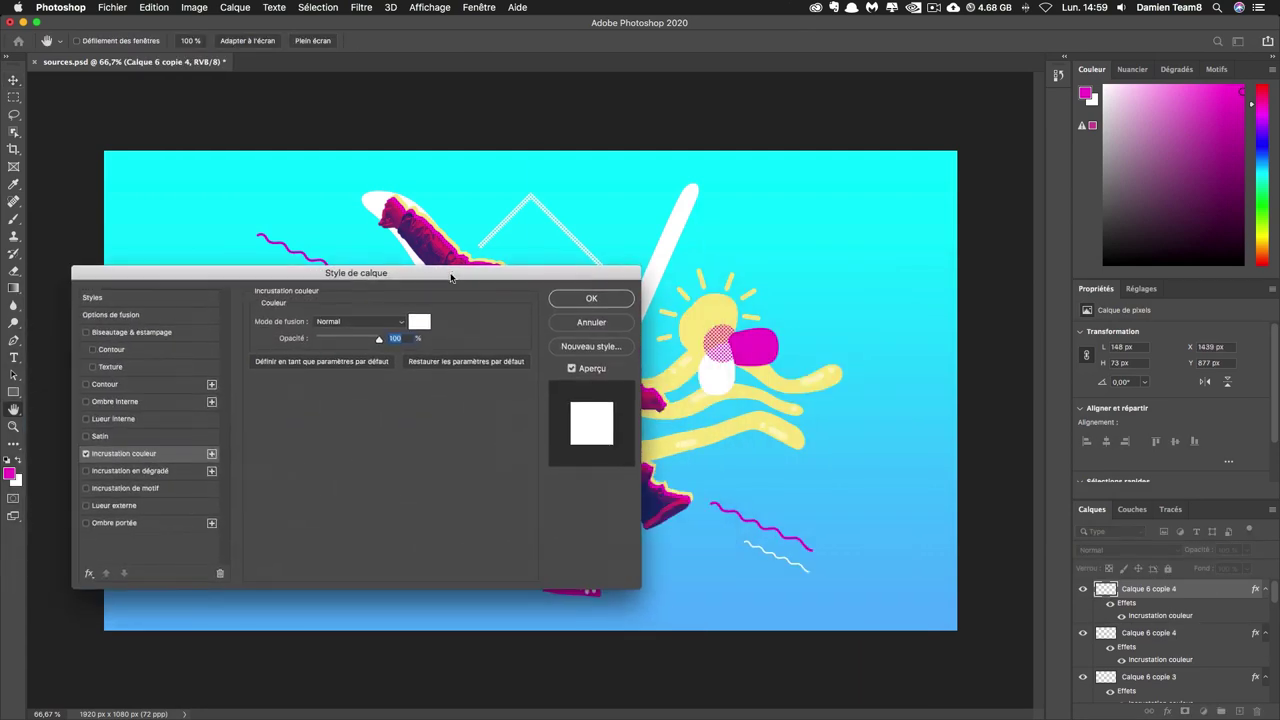
{"action": "left_click", "coordinate": [501, 325]}
{"action": "left_click", "coordinate": [314, 256]}
{"action": "key", "text": "Return"}
{"action": "key", "text": "Return"}
Step: Tint the other copy white and nudge the right-hand lines up and left
{"action": "double_click", "coordinate": [1160, 659]}
{"action": "left_click", "coordinate": [420, 317]}
{"action": "left_click", "coordinate": [716, 290]}
{"action": "key", "text": "Return"}
{"action": "key", "text": "Return"}
{"action": "mouse_move", "coordinate": [783, 551]}
{"action": "left_mouse_down"}
{"action": "mouse_move", "coordinate": [772, 515]}
{"action": "mouse_move", "coordinate": [743, 540]}
{"action": "left_mouse_up"}
Step: Set the top copy's overlay to magenta f502c4 and reposition it
{"action": "left_click", "coordinate": [1070, 590]}
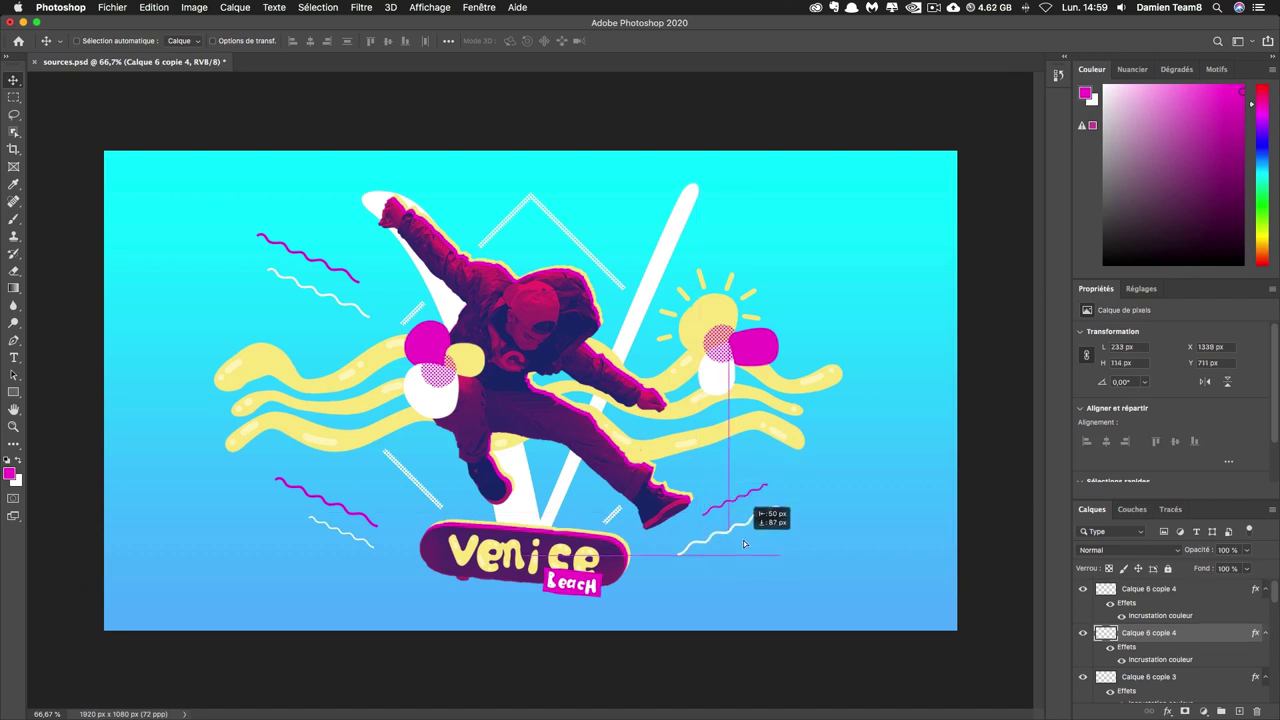
{"action": "double_click", "coordinate": [1160, 659]}
{"action": "left_click", "coordinate": [420, 321]}
{"action": "left_click", "coordinate": [755, 346]}
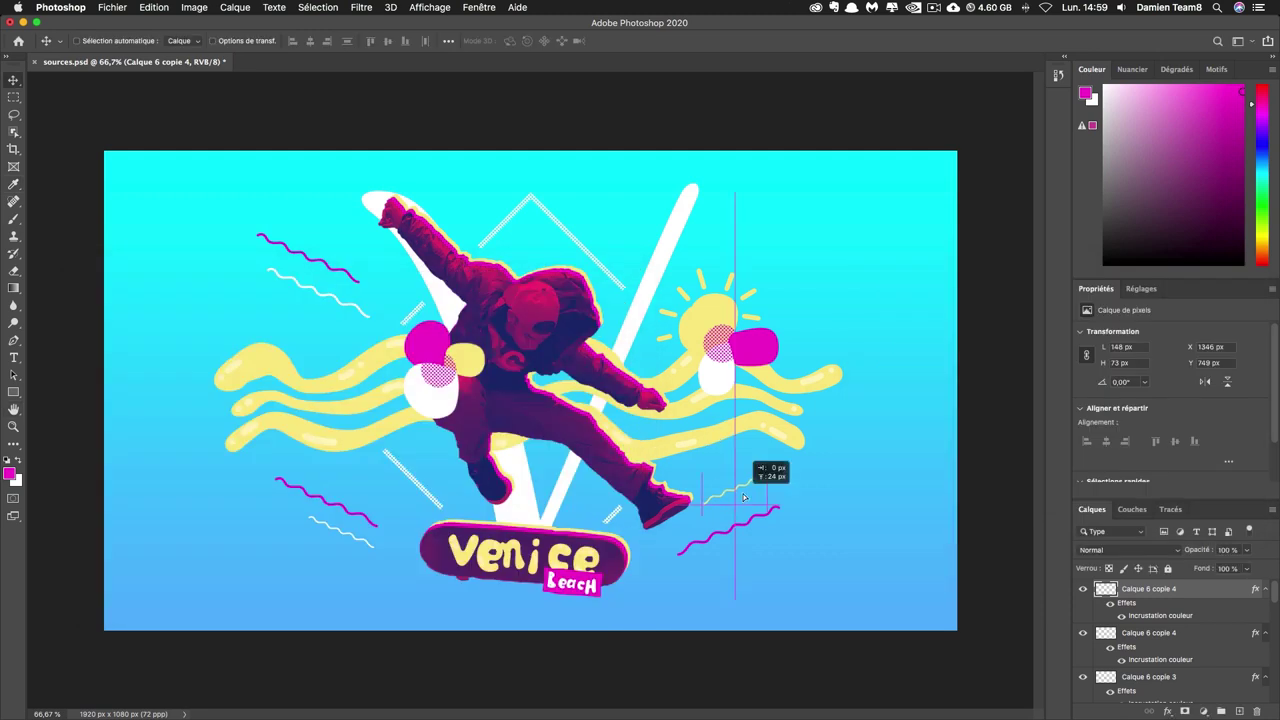
{"action": "left_click_drag", "start_coordinate": [743, 497], "coordinate": [745, 557]}
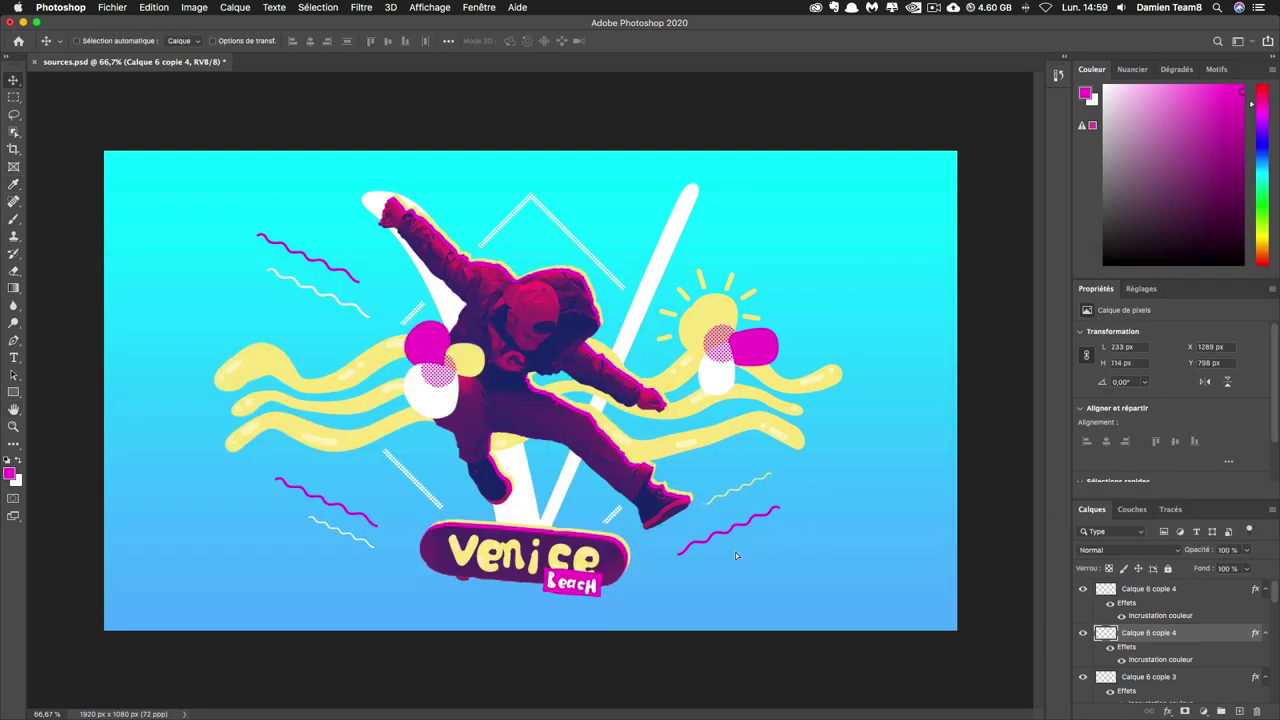
Step: Shift the lower-left and white wavy-line copies to the right
{"action": "left_click", "coordinate": [348, 515]}
{"action": "left_click_drag", "start_coordinate": [522, 424], "coordinate": [560, 428]}
{"action": "scroll", "coordinate": [1100, 688], "scroll_direction": "down", "scroll_amount": 1}
{"action": "left_click_drag", "start_coordinate": [360, 543], "coordinate": [410, 546]}
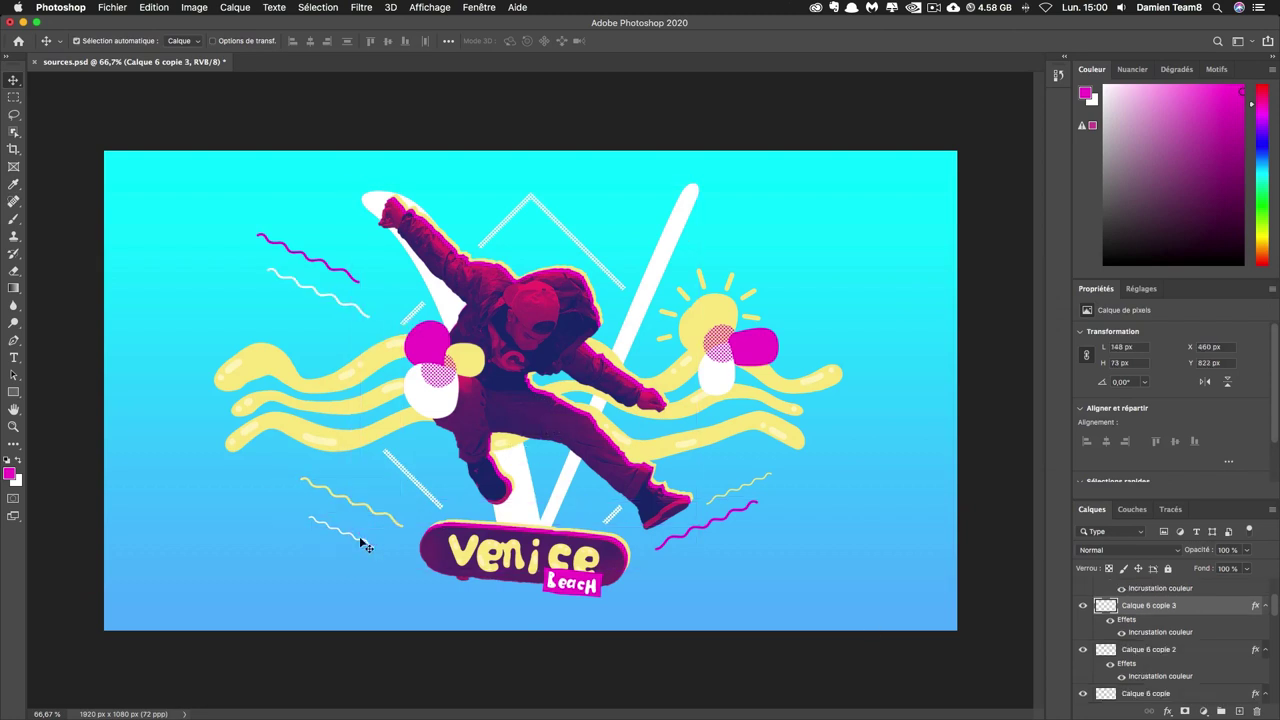
Step: Nudge the magenta wavy line into place and choose a spatter brush preset
{"action": "mouse_move", "coordinate": [370, 284]}
{"action": "left_mouse_down"}
{"action": "mouse_move", "coordinate": [419, 298]}
{"action": "mouse_move", "coordinate": [410, 291]}
{"action": "left_mouse_up"}
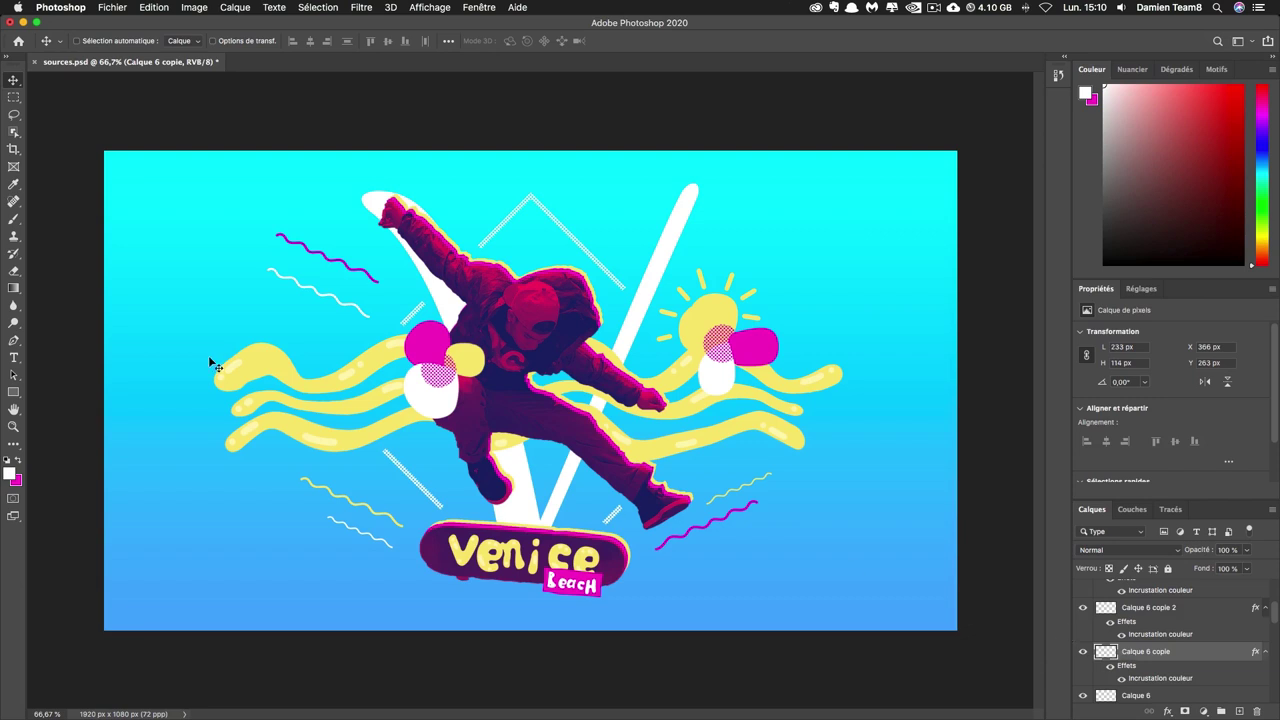
{"action": "key", "text": "b"}
{"action": "left_click", "coordinate": [84, 41]}
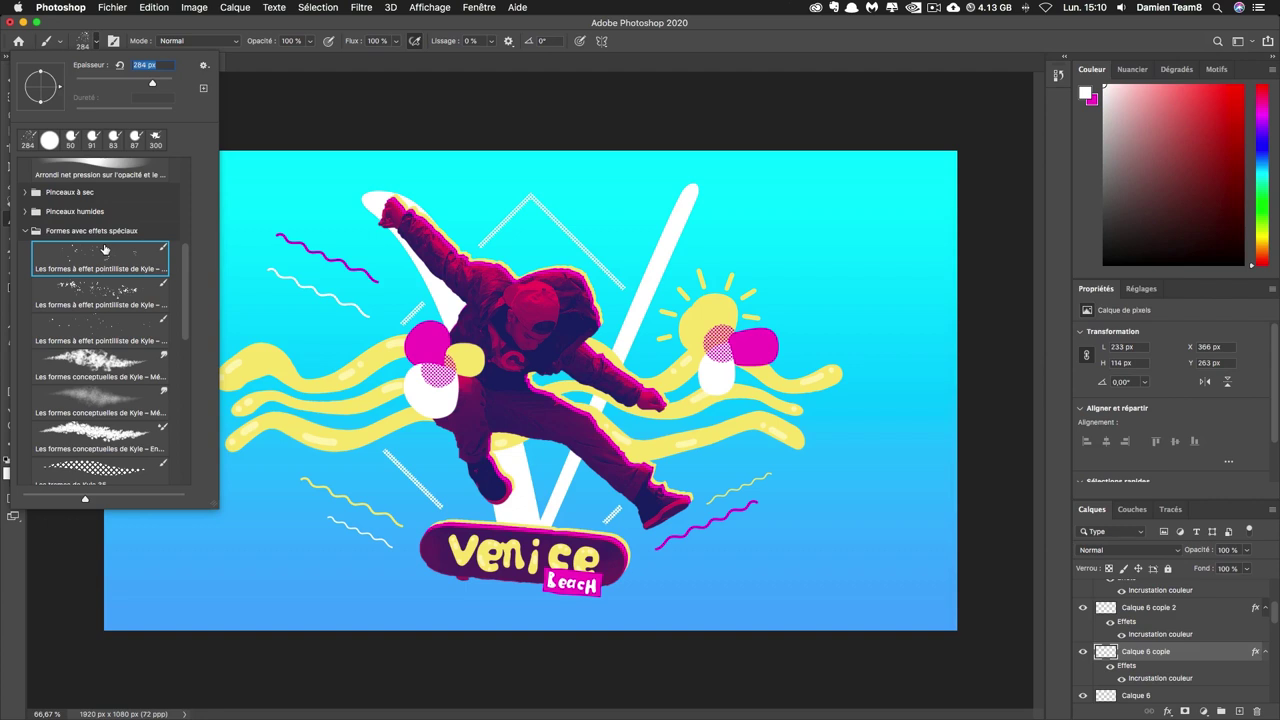
{"action": "scroll", "coordinate": [1185, 650], "scroll_direction": "up", "scroll_amount": 3}
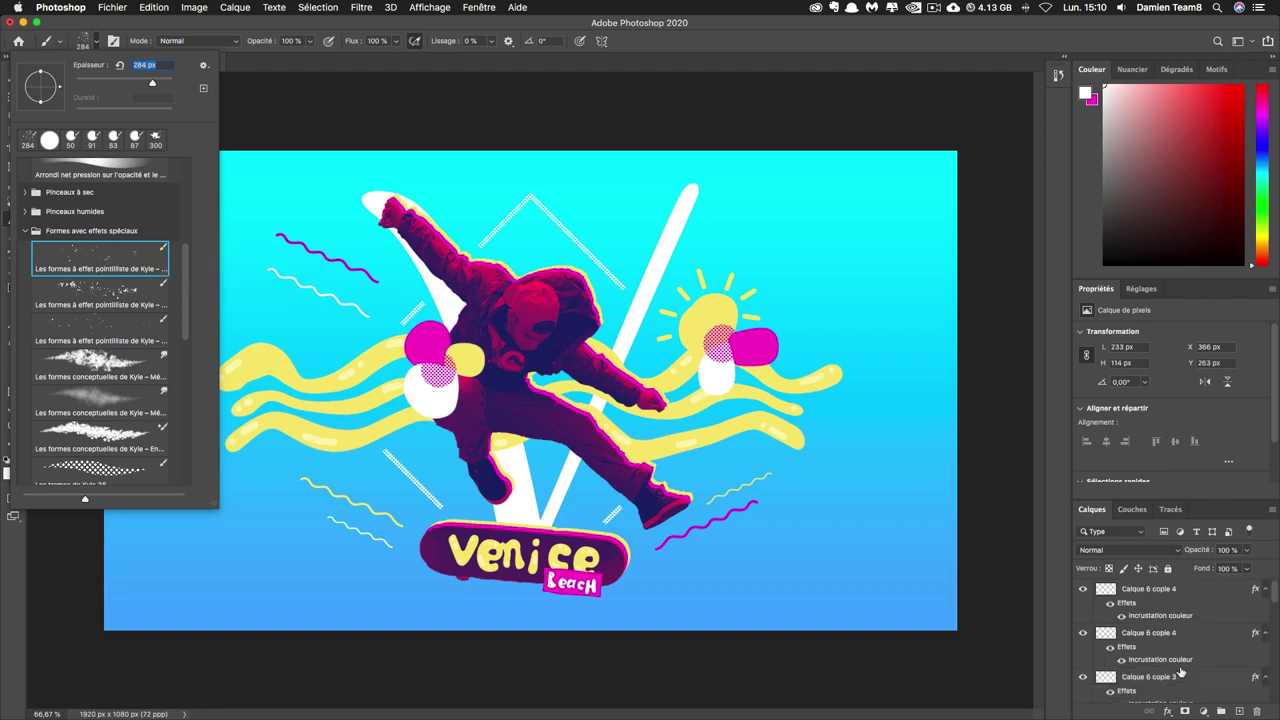
{"action": "left_click", "coordinate": [1150, 590]}
Step: On new layer Calque 7, dab magenta spatter around the skater's arm and head
{"action": "left_click", "coordinate": [1239, 711]}
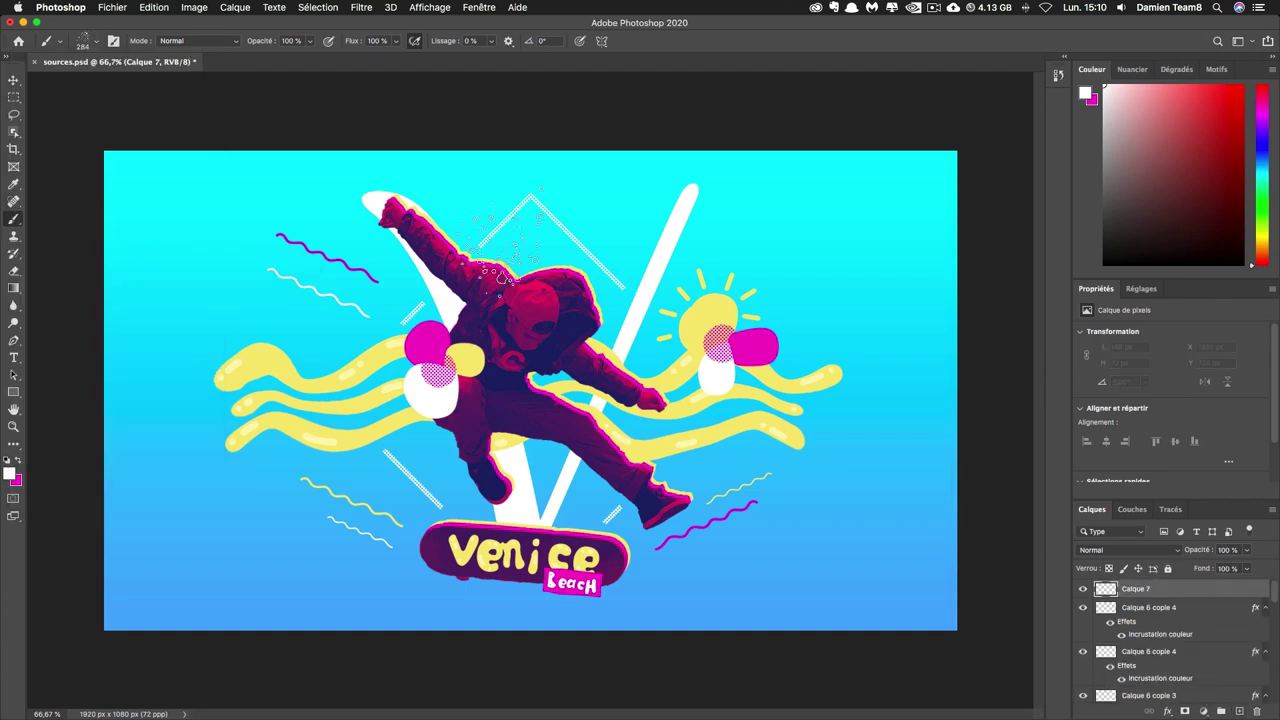
{"action": "left_click", "coordinate": [100, 42]}
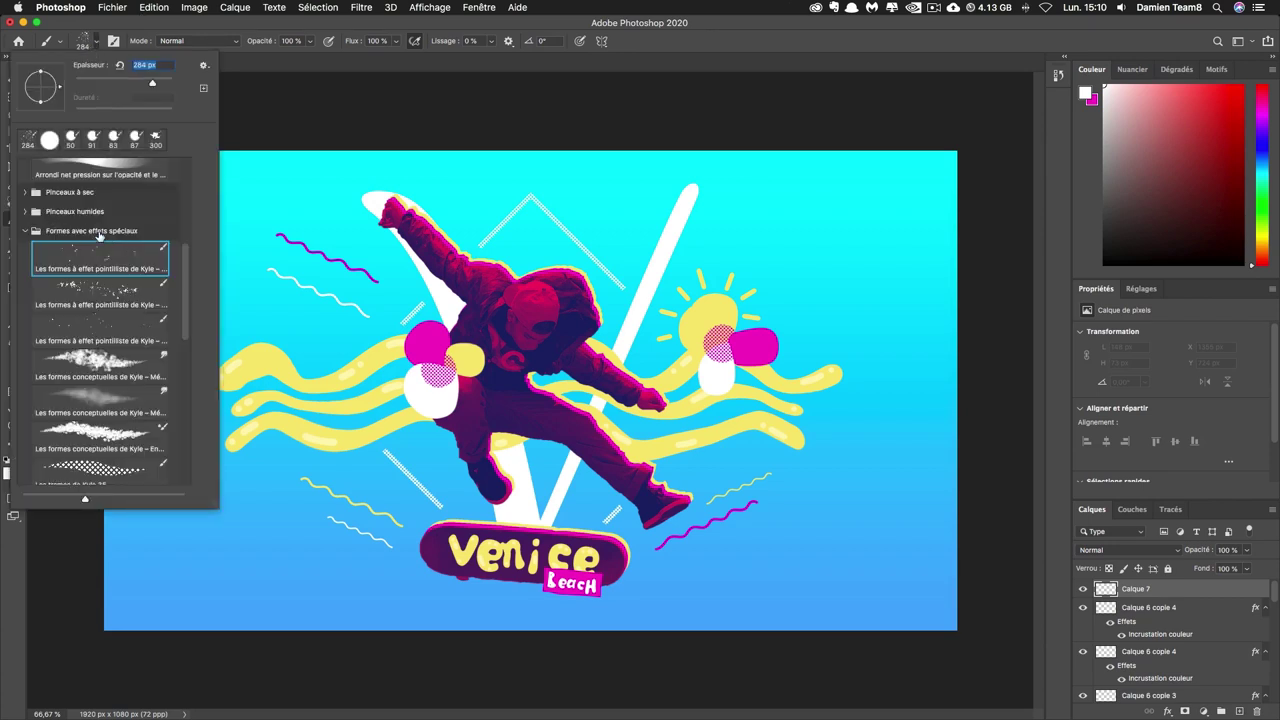
{"action": "left_click", "coordinate": [476, 316]}
{"action": "key", "text": "x"}
{"action": "mouse_move", "coordinate": [380, 300]}
{"action": "left_mouse_down"}
{"action": "mouse_move", "coordinate": [515, 345]}
{"action": "mouse_move", "coordinate": [508, 305]}
{"action": "left_mouse_up"}
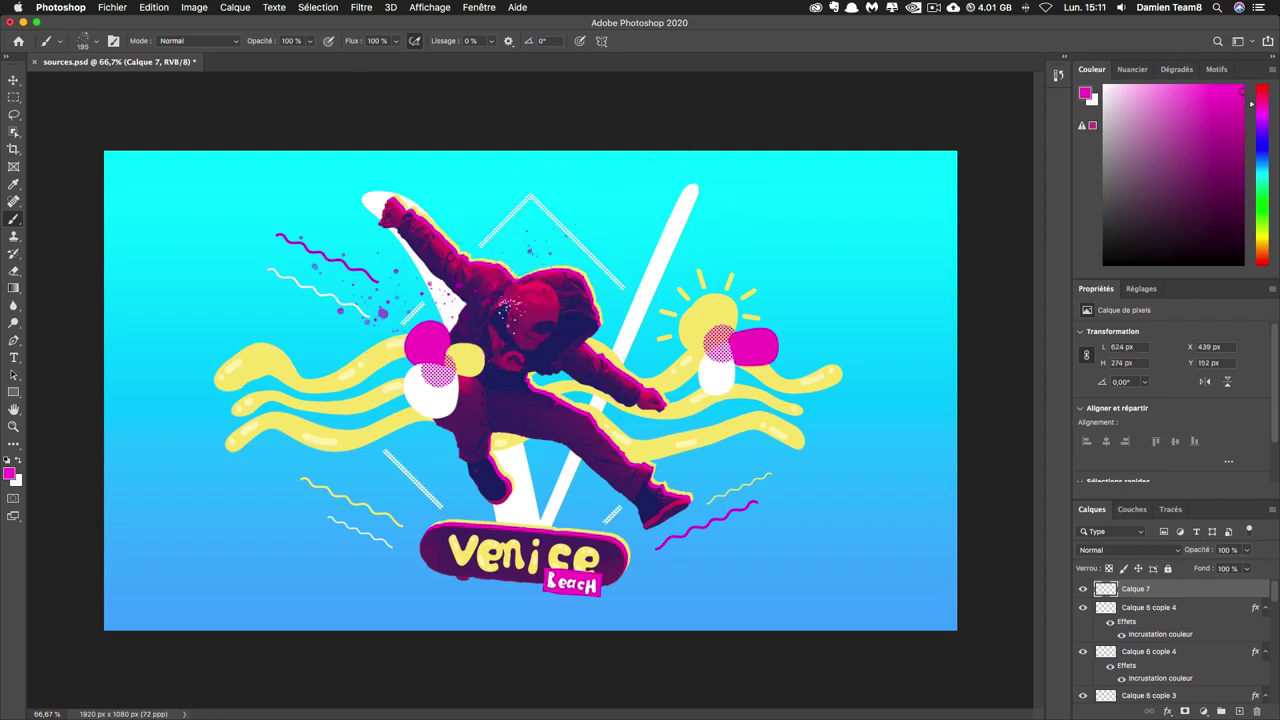
{"action": "left_click_drag", "start_coordinate": [1195, 590], "coordinate": [1200, 615]}
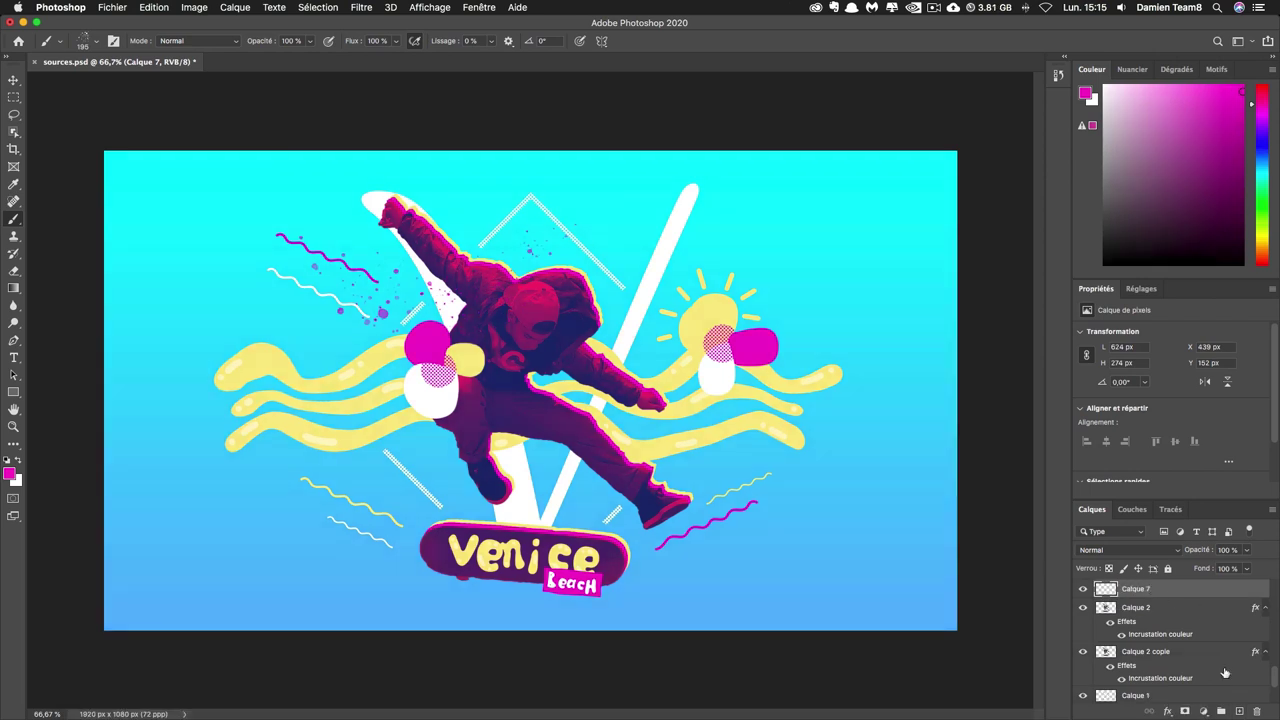
Step: Add new layer Calque 8 and pick Sampled Brush 92 at about 701 px
{"action": "left_click", "coordinate": [1239, 711]}
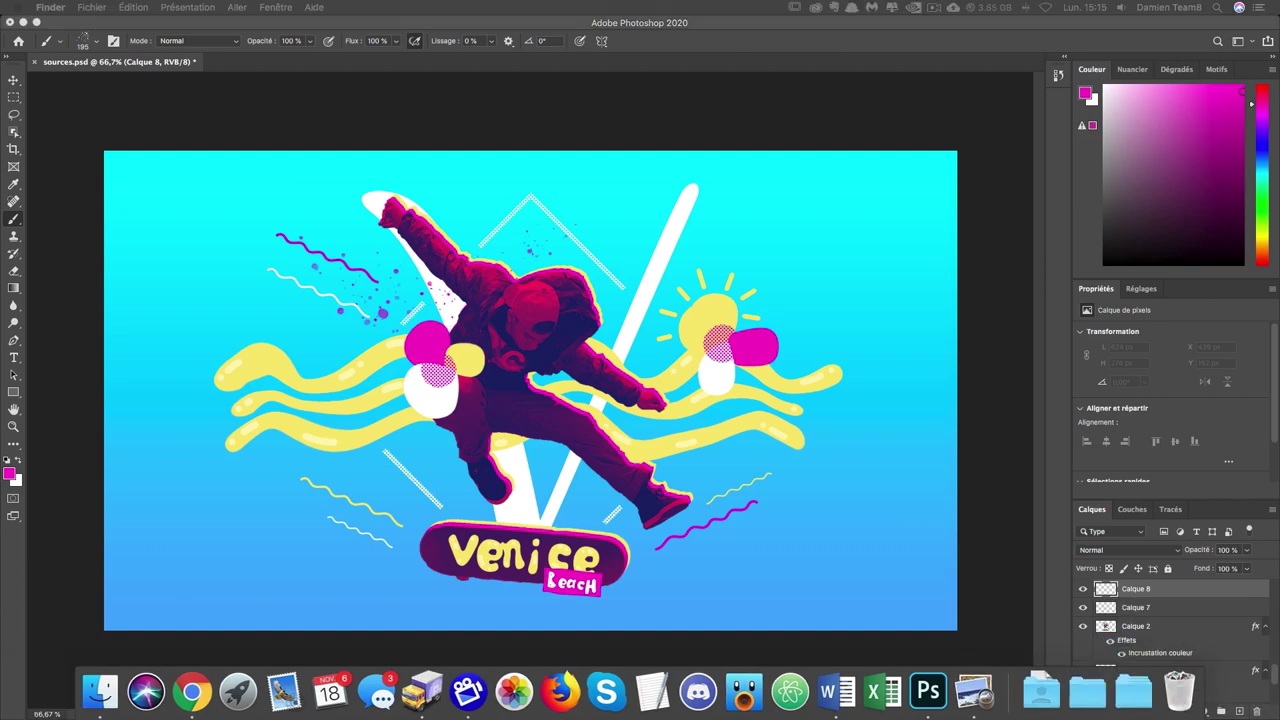
{"action": "left_click", "coordinate": [85, 48]}
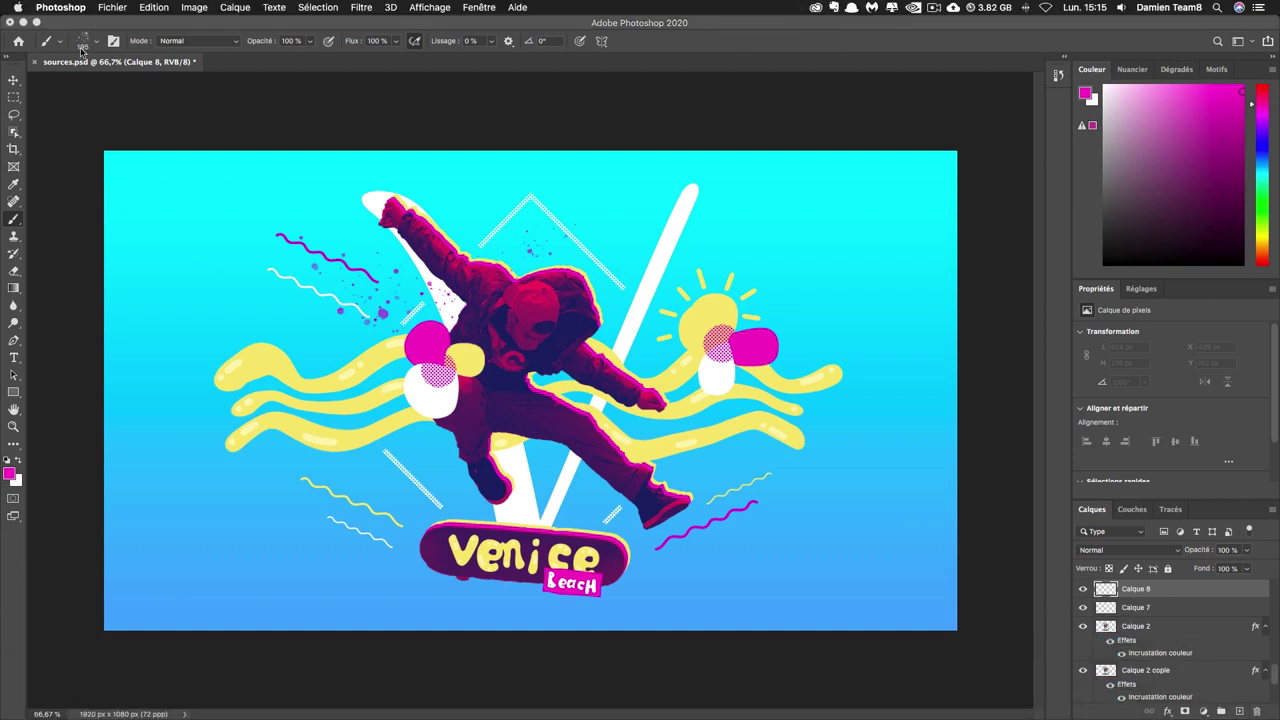
{"action": "scroll", "coordinate": [126, 246], "scroll_direction": "down", "scroll_amount": 2}
{"action": "scroll", "coordinate": [110, 254], "scroll_direction": "down", "scroll_amount": 2}
{"action": "scroll", "coordinate": [90, 264], "scroll_direction": "down", "scroll_amount": 1}
{"action": "left_click", "coordinate": [85, 267]}
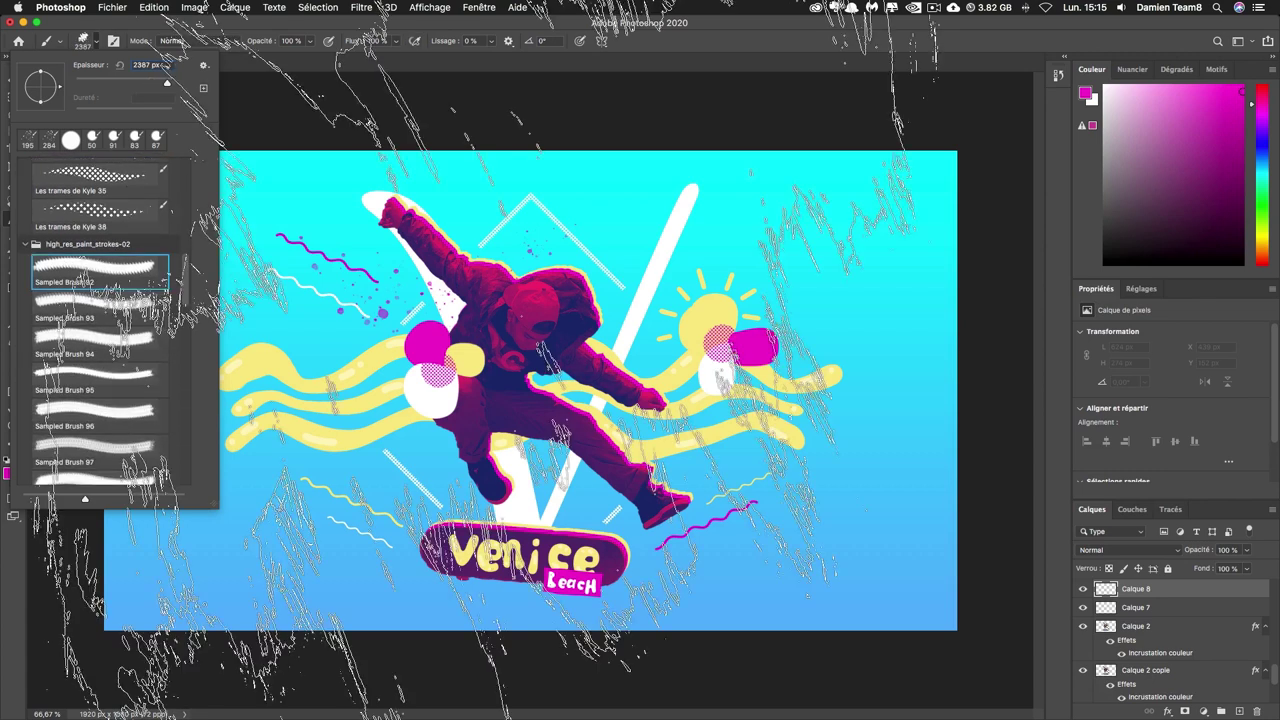
{"action": "left_click", "coordinate": [535, 37]}
{"action": "left_click_drag", "start_coordinate": [527, 345], "coordinate": [209, 322]}
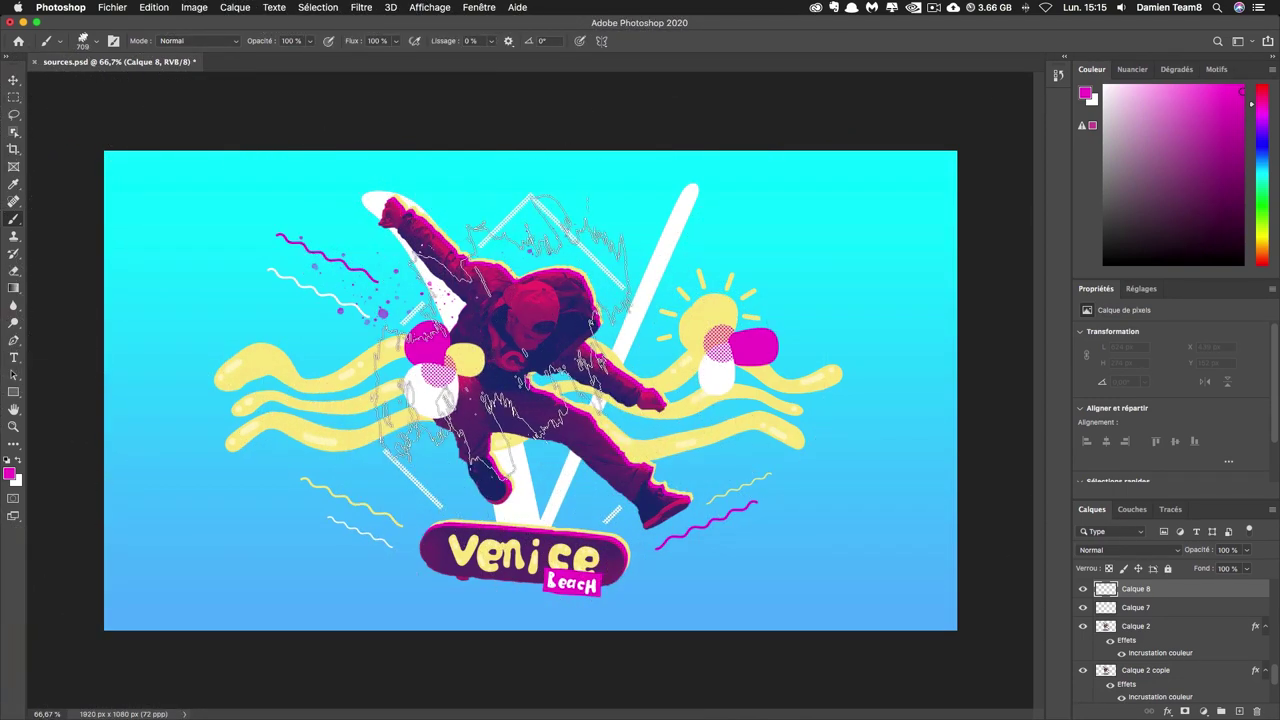
Step: Set white as painting colour, brush size 440 px, tip rotated to -74°
{"action": "left_click", "coordinate": [24, 462]}
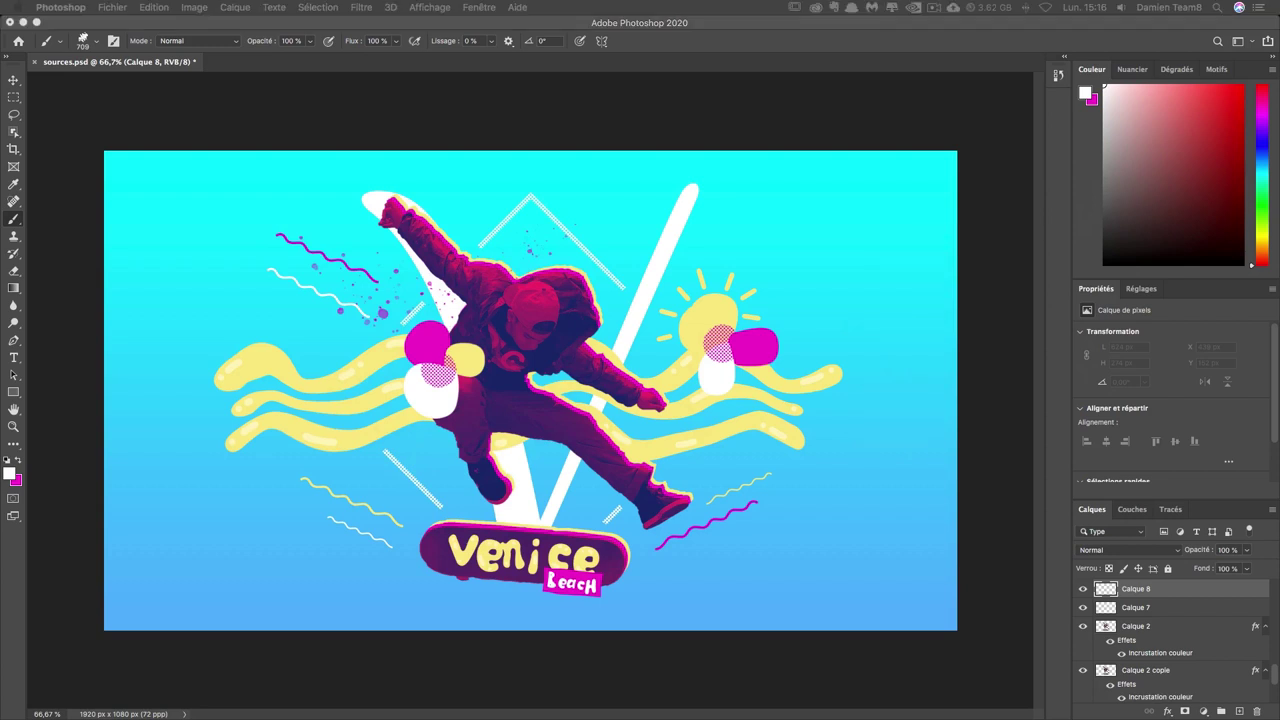
{"action": "left_click", "coordinate": [509, 100]}
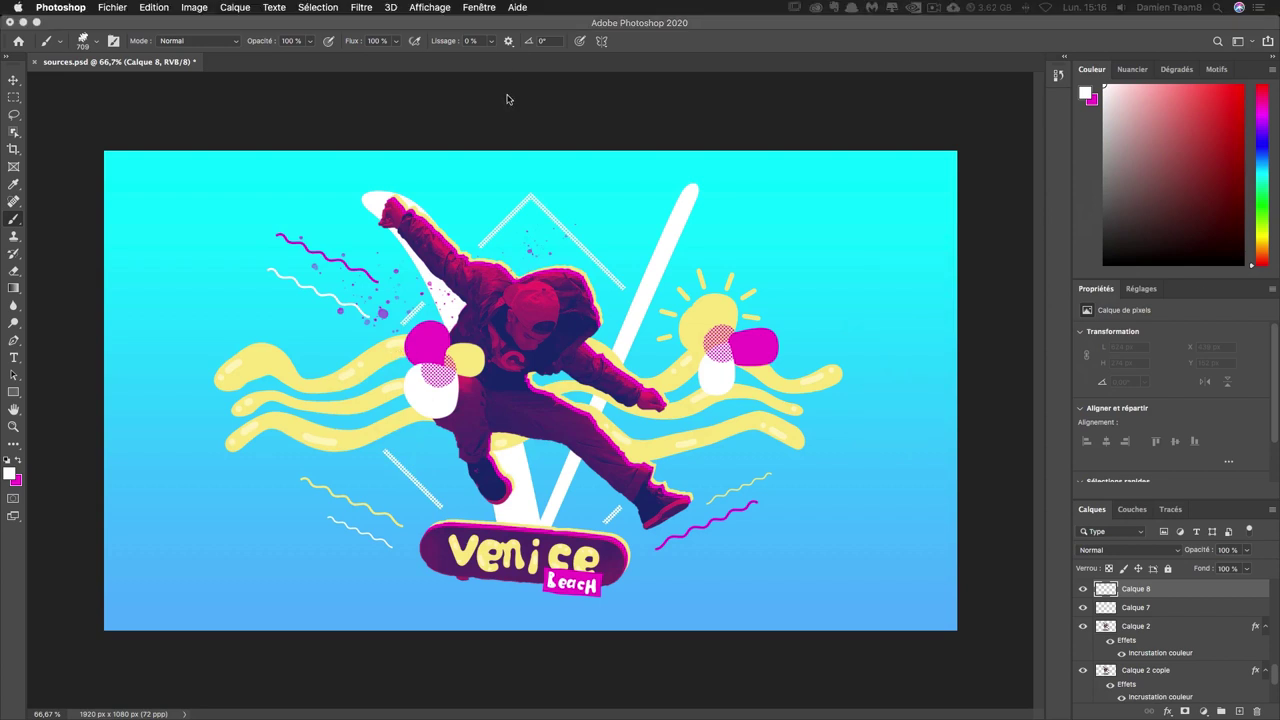
{"action": "left_click_drag", "start_coordinate": [453, 342], "coordinate": [467, 322]}
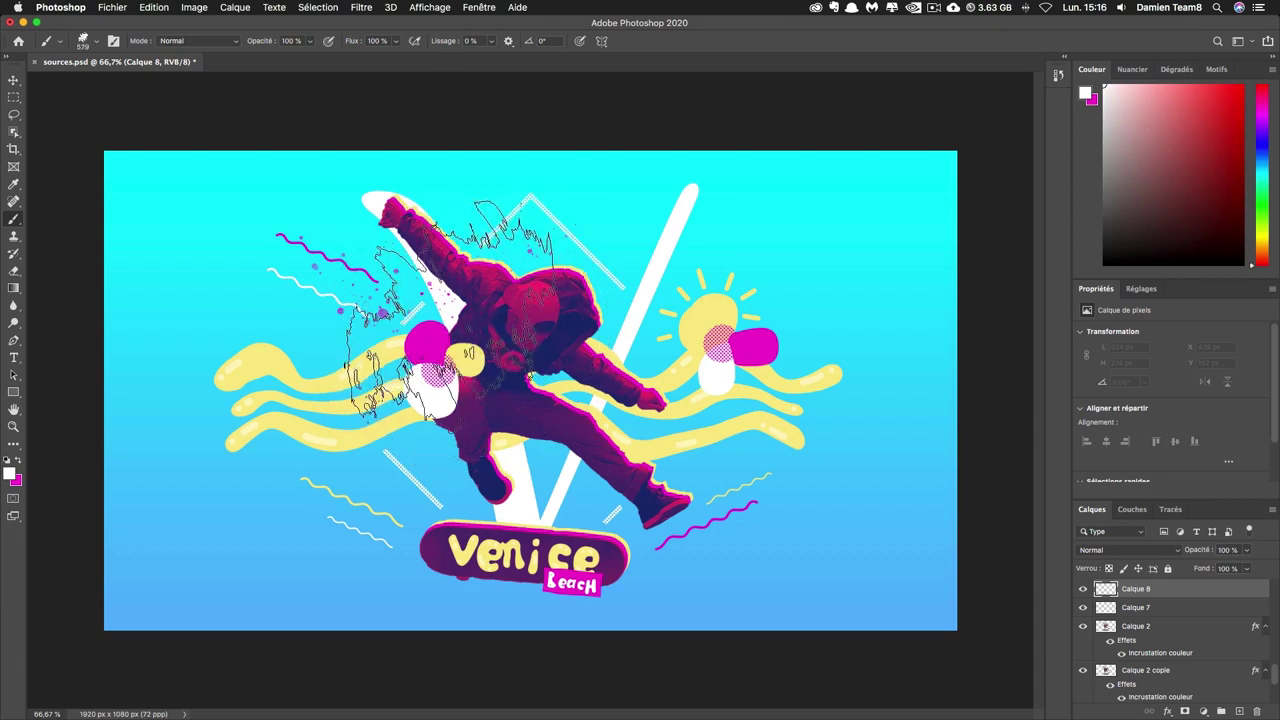
{"action": "key", "text": "Right"}
{"action": "key", "text": "Right"}
{"action": "key", "text": "Right"}
{"action": "key", "text": "Right"}
{"action": "key", "text": "Right"}
{"action": "key", "text": "Right"}
{"action": "key", "text": "Right"}
{"action": "key", "text": "Right"}
{"action": "key", "text": "Right"}
{"action": "key", "text": "Right"}
{"action": "key", "text": "Right"}
{"action": "key", "text": "Right"}
{"action": "key", "text": "Right"}
{"action": "key", "text": "Right"}
{"action": "key", "text": "Right"}
{"action": "key", "text": "Right"}
{"action": "key", "text": "Right"}
{"action": "key", "text": "Right"}
{"action": "key", "text": "Right"}
{"action": "key", "text": "Right"}
{"action": "key", "text": "Right"}
{"action": "key", "text": "Right"}
{"action": "key", "text": "Right"}
{"action": "key", "text": "Right"}
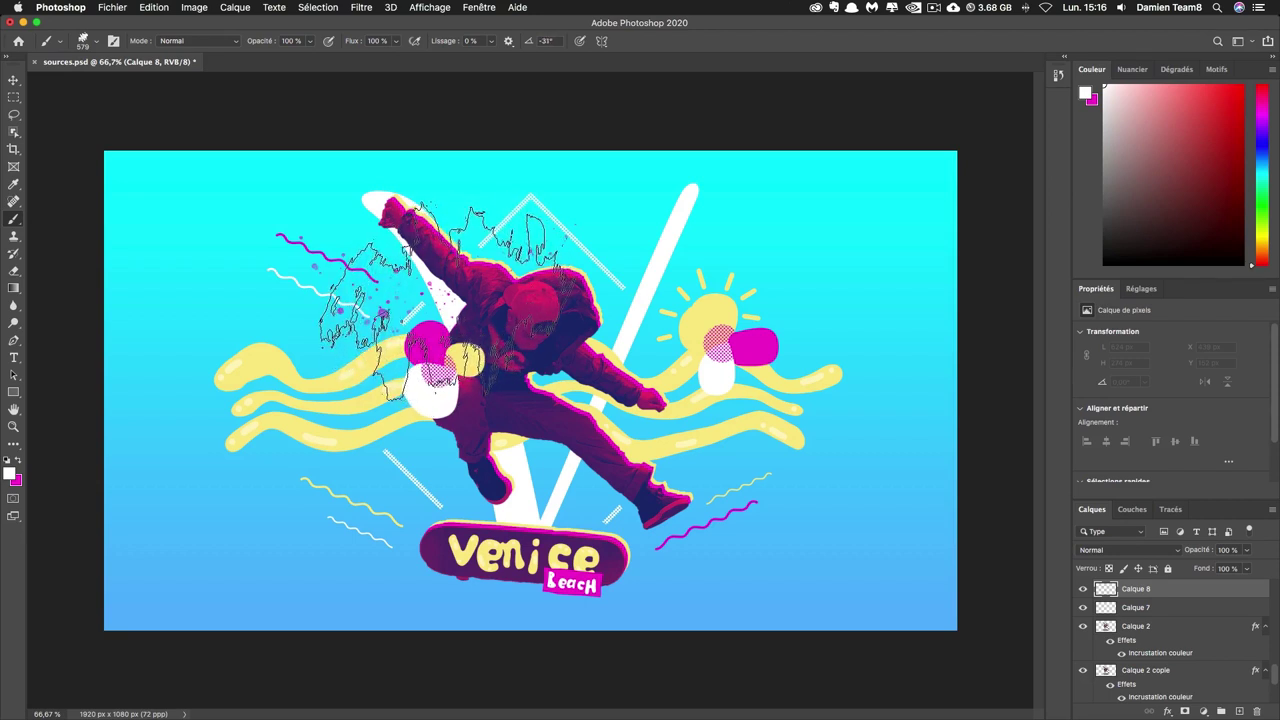
{"action": "key", "text": "Right"}
{"action": "key", "text": "Right"}
{"action": "key", "text": "Right"}
{"action": "key", "text": "Right"}
{"action": "key", "text": "Right"}
{"action": "key", "text": "Right"}
{"action": "key", "text": "Right"}
{"action": "key", "text": "Right"}
{"action": "key", "text": "Right"}
{"action": "key", "text": "Right"}
{"action": "key", "text": "Right"}
{"action": "key", "text": "Right"}
{"action": "key", "text": "Right"}
{"action": "key", "text": "Right"}
{"action": "key", "text": "Right"}
{"action": "key", "text": "Right"}
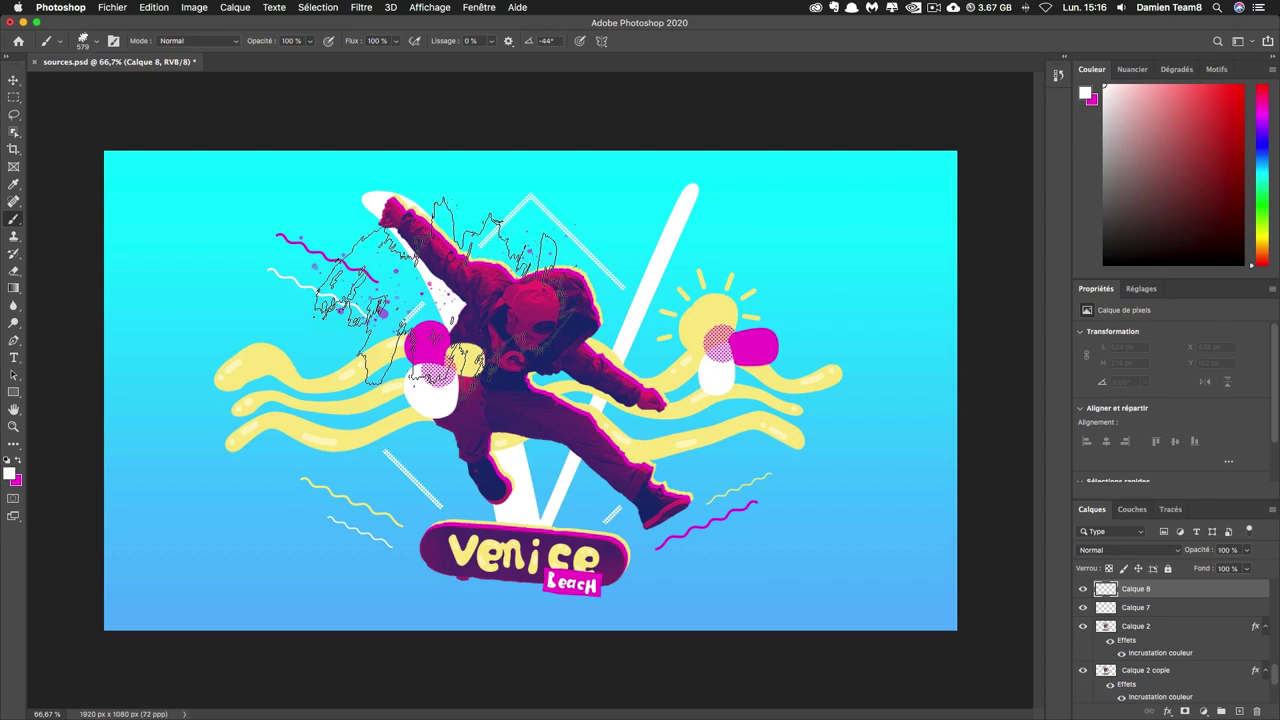
{"action": "key", "text": "shift+Right"}
{"action": "key", "text": "shift+Right"}
{"action": "key", "text": "shift+Right"}
{"action": "key", "text": "shift+Right"}
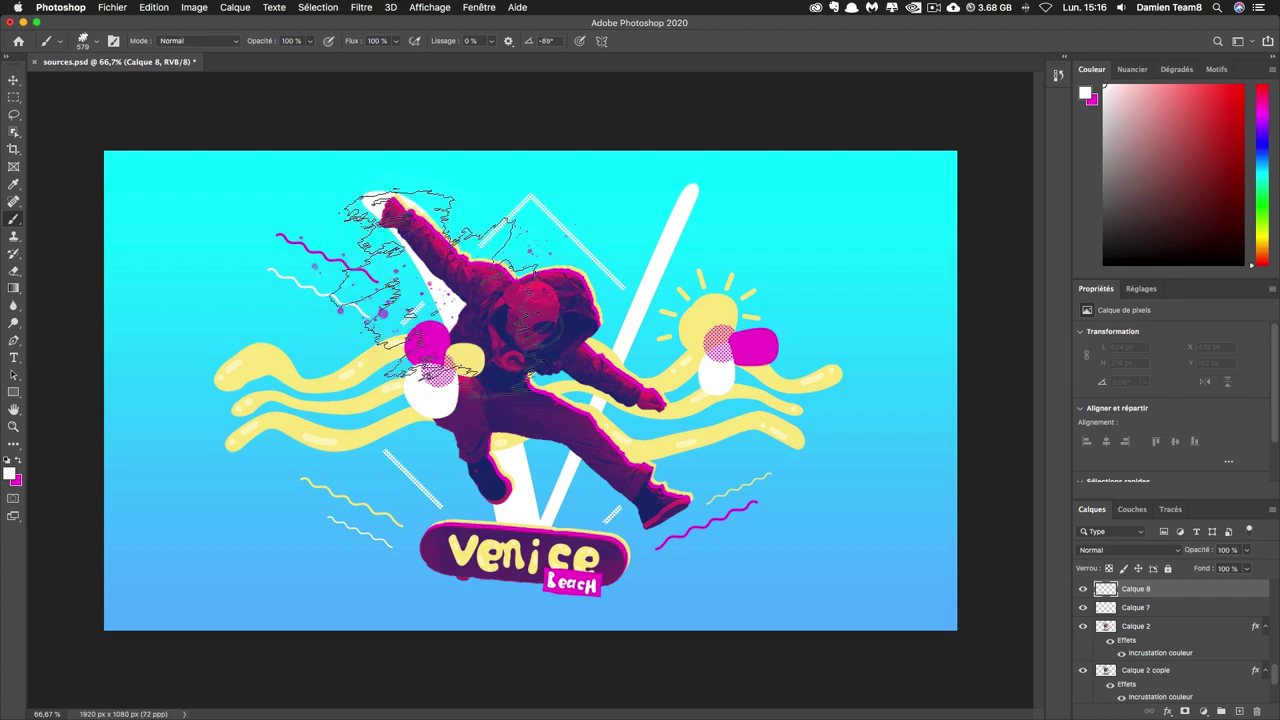
{"action": "key", "text": "shift+Left"}
{"action": "key", "text": "shift+Left"}
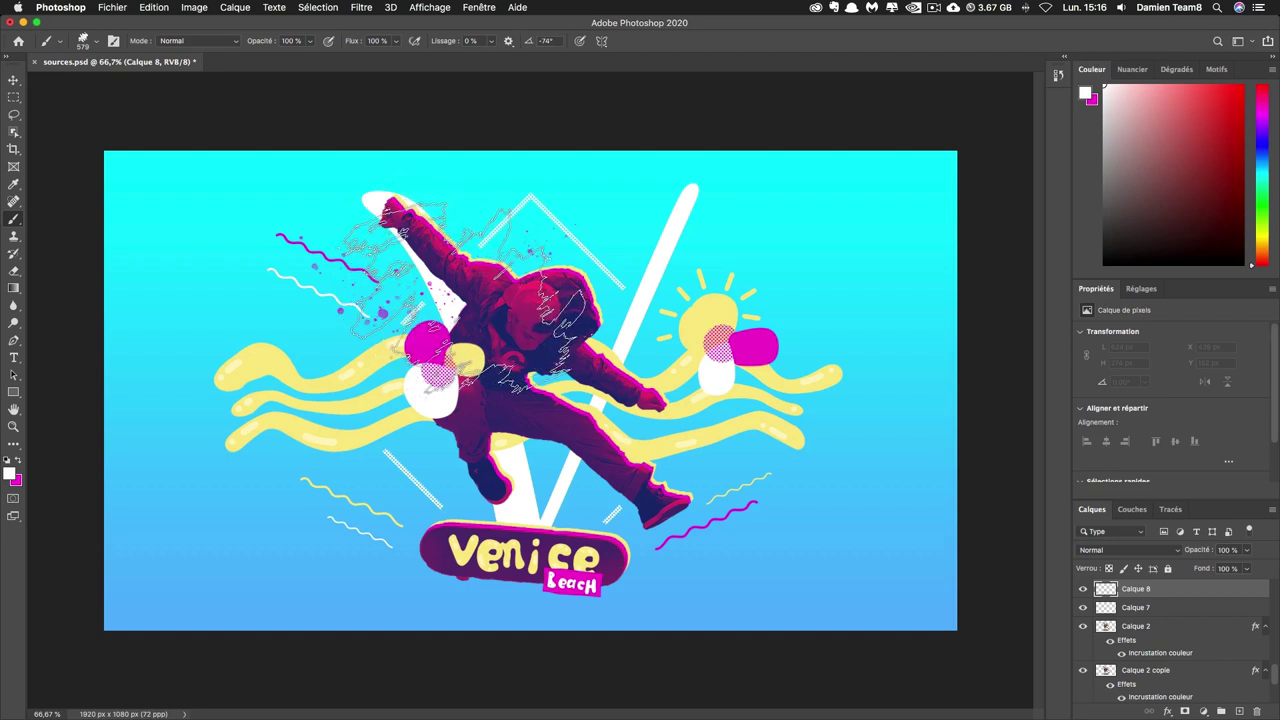
{"action": "left_click_drag", "start_coordinate": [460, 295], "coordinate": [420, 295]}
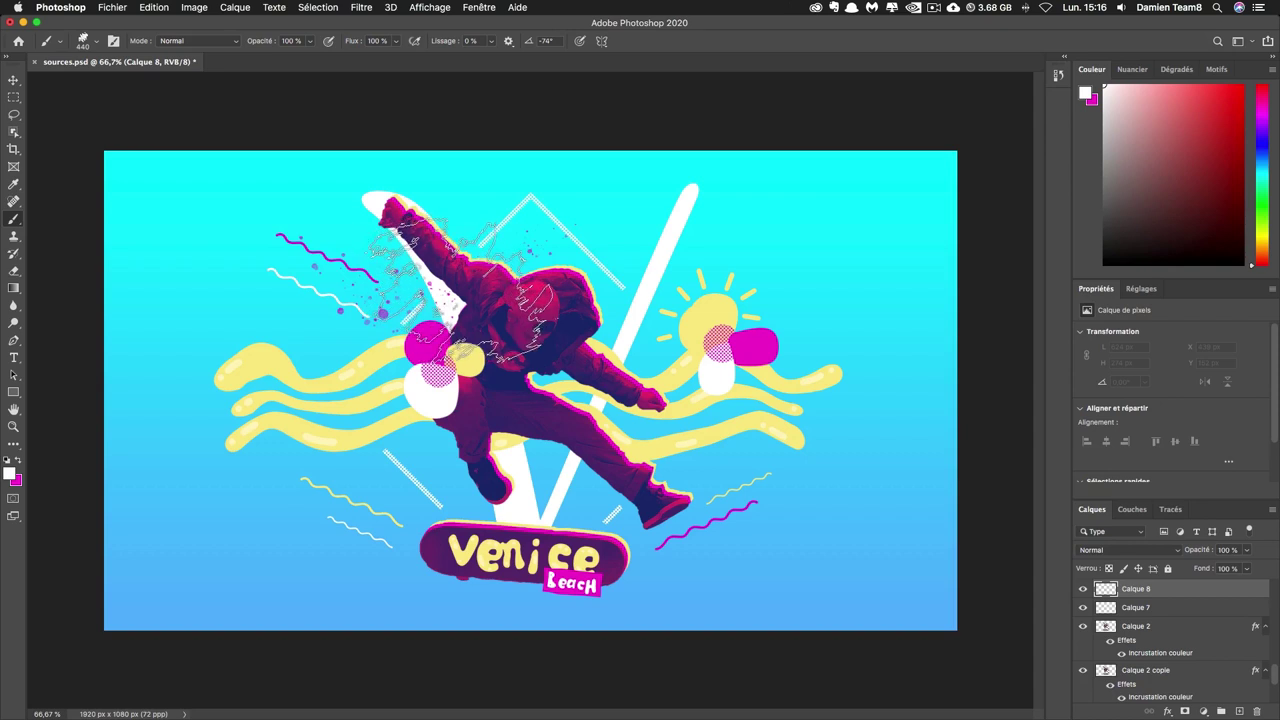
Step: Stamp a white paint splash beside the raised arm at 335 px, redoing stray strokes
{"action": "left_click", "coordinate": [462, 290]}
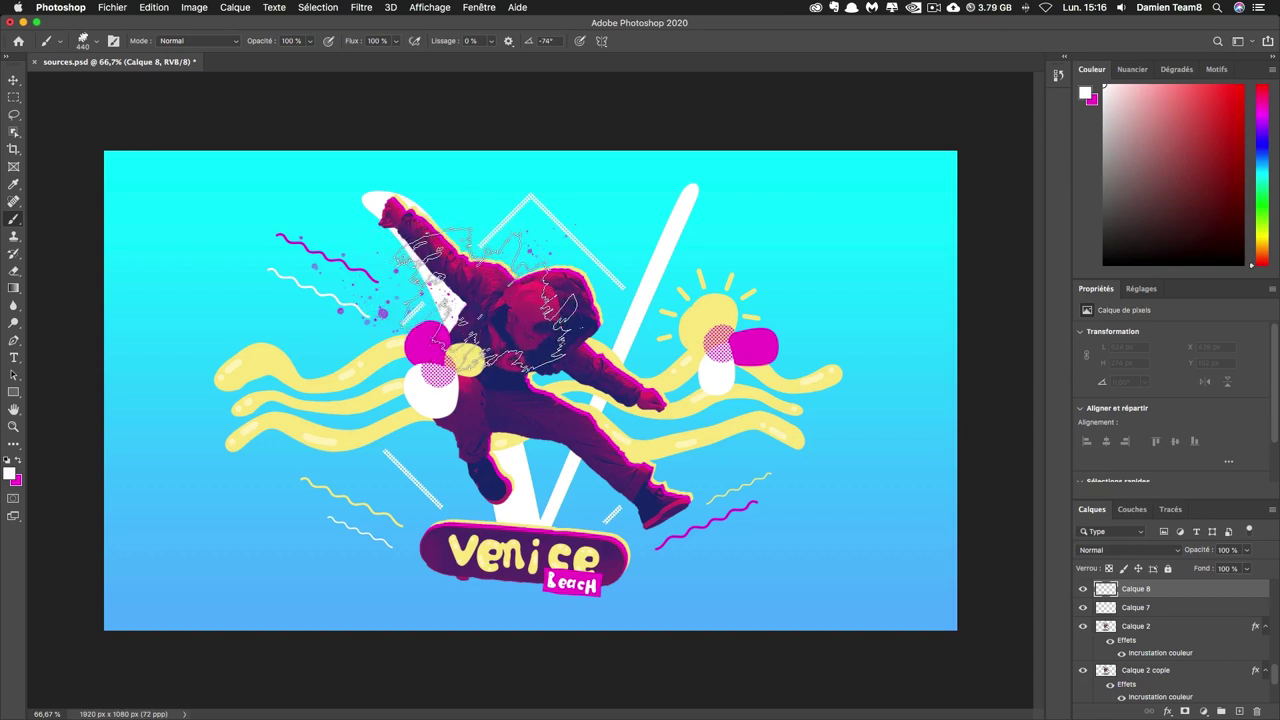
{"action": "key", "text": "ctrl+z"}
{"action": "left_click_drag", "start_coordinate": [465, 285], "coordinate": [435, 285]}
{"action": "left_click", "coordinate": [445, 285]}
{"action": "key", "text": "shift+Right"}
{"action": "left_click", "coordinate": [452, 282]}
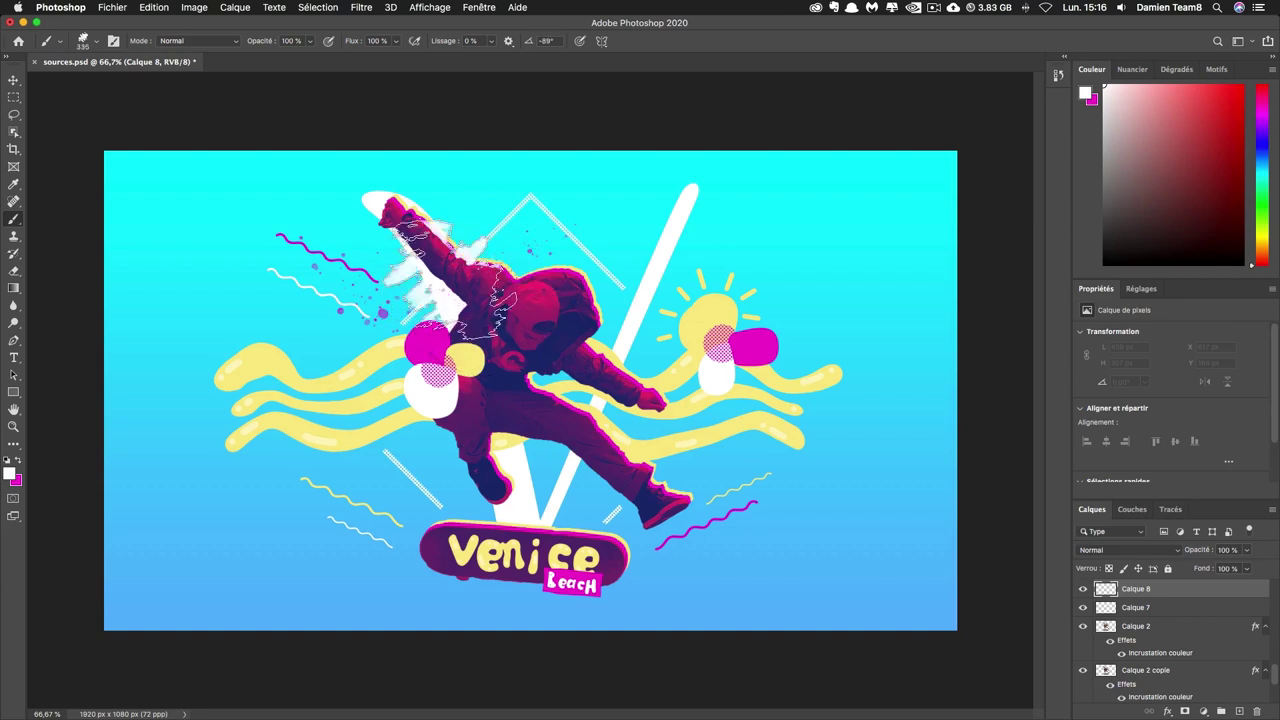
{"action": "key", "text": "ctrl+z"}
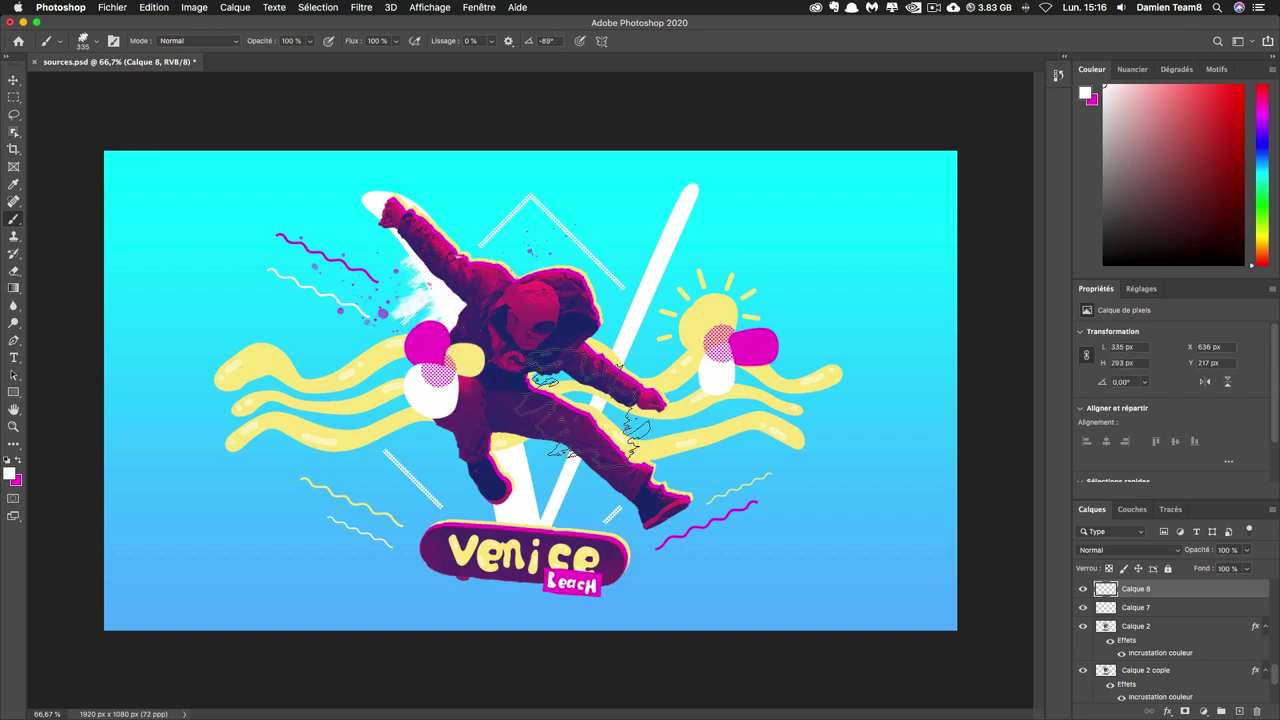
{"action": "key", "text": "ctrl+z"}
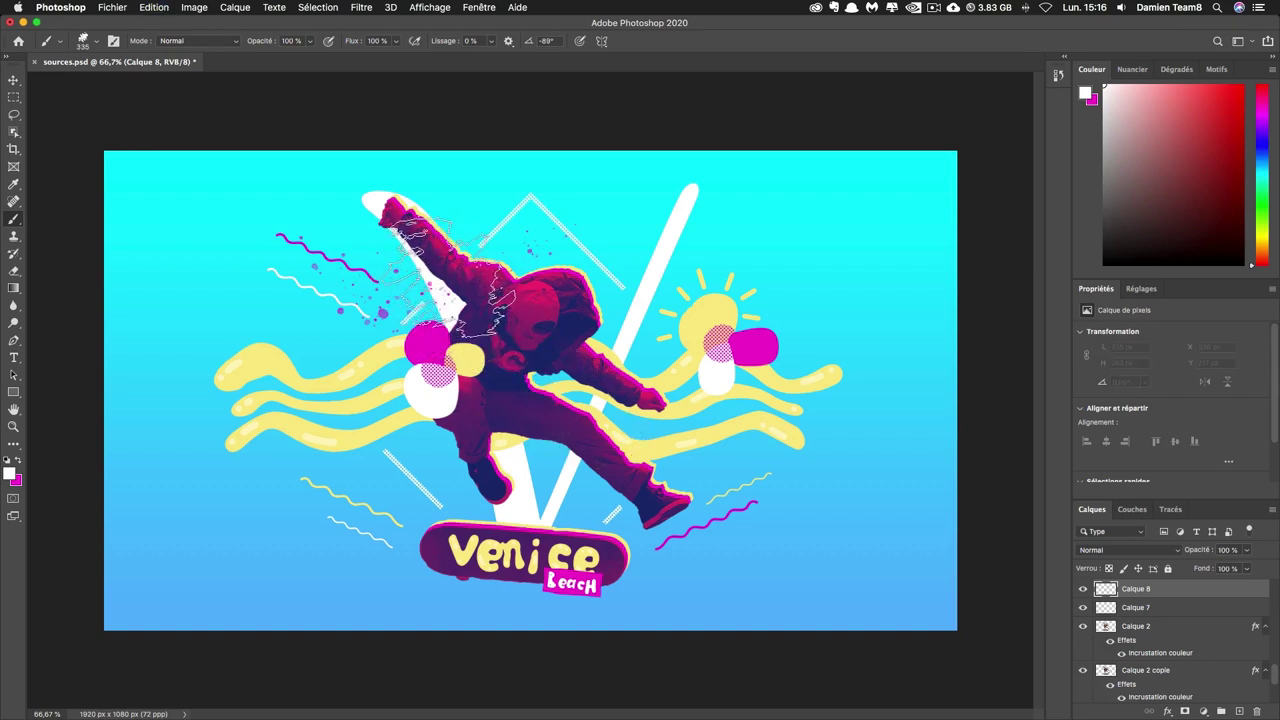
{"action": "left_click", "coordinate": [450, 270]}
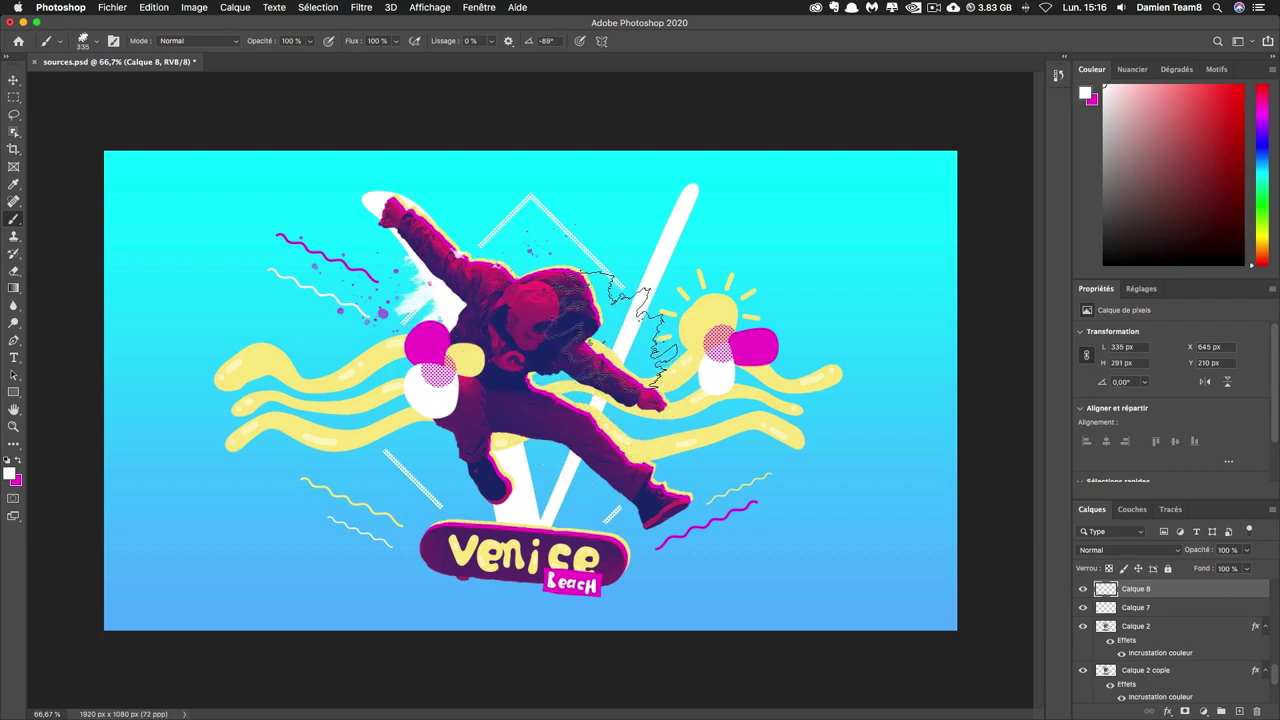
Step: Stamp a 363 px, 135° textured white splash by the legs; move Calque 8 down
{"action": "left_click", "coordinate": [84, 44]}
{"action": "left_click", "coordinate": [132, 380]}
{"action": "key", "text": "Return"}
{"action": "left_click_drag", "start_coordinate": [434, 355], "coordinate": [560, 440]}
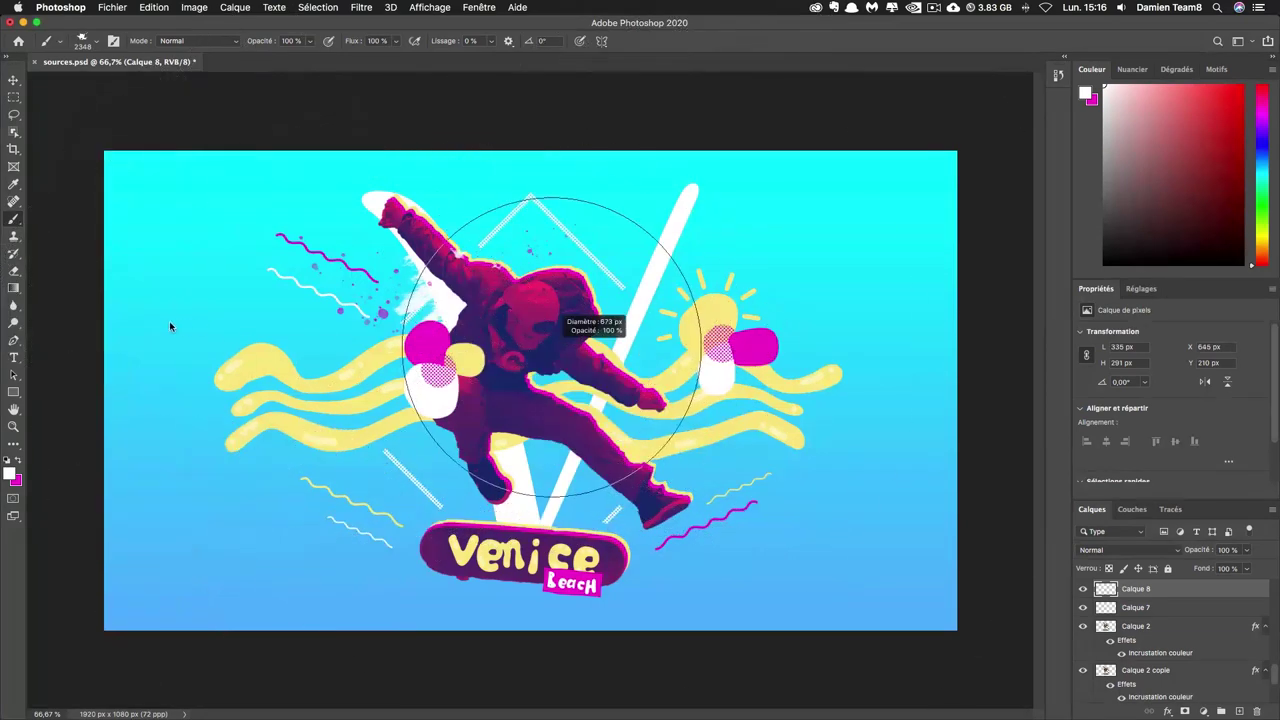
{"action": "key", "text": "shift+Left"}
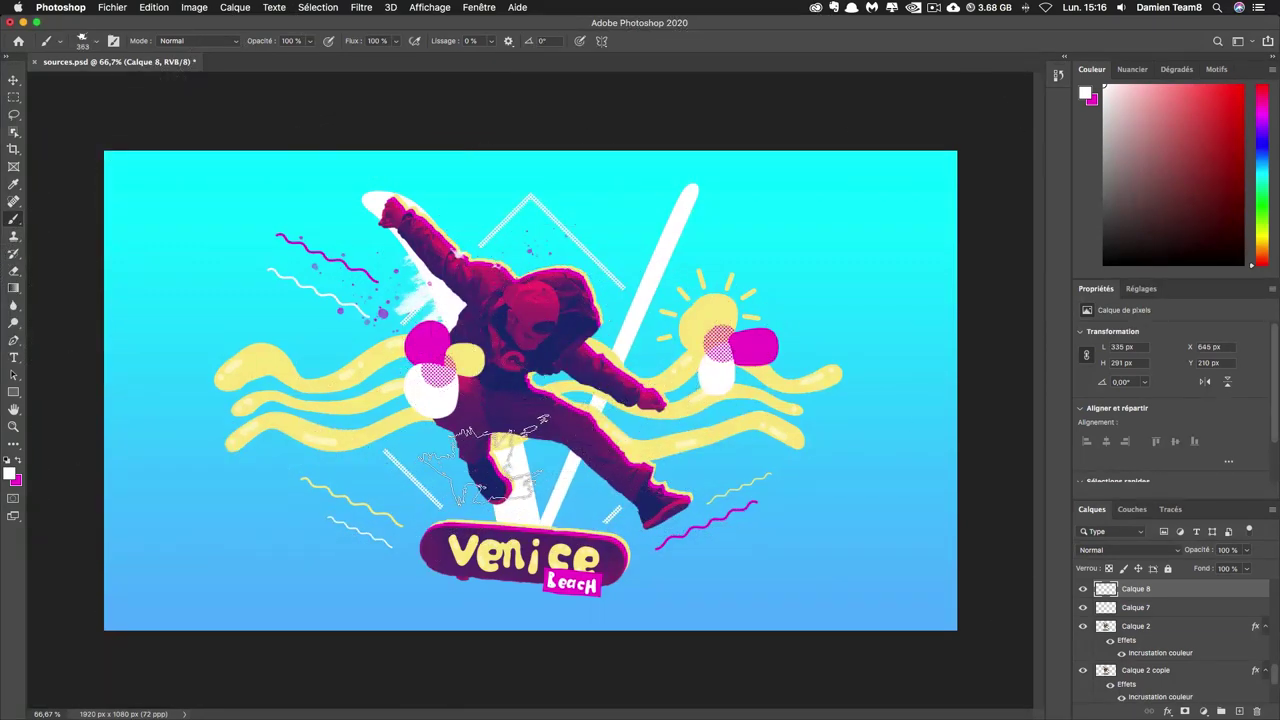
{"action": "key", "text": "shift+Left"}
{"action": "key", "text": "shift+Left"}
{"action": "key", "text": "shift+Left"}
{"action": "key", "text": "shift+Left"}
{"action": "key", "text": "shift+Left"}
{"action": "key", "text": "shift+Left"}
{"action": "key", "text": "shift+Left"}
{"action": "key", "text": "shift+Left"}
{"action": "left_click", "coordinate": [488, 462]}
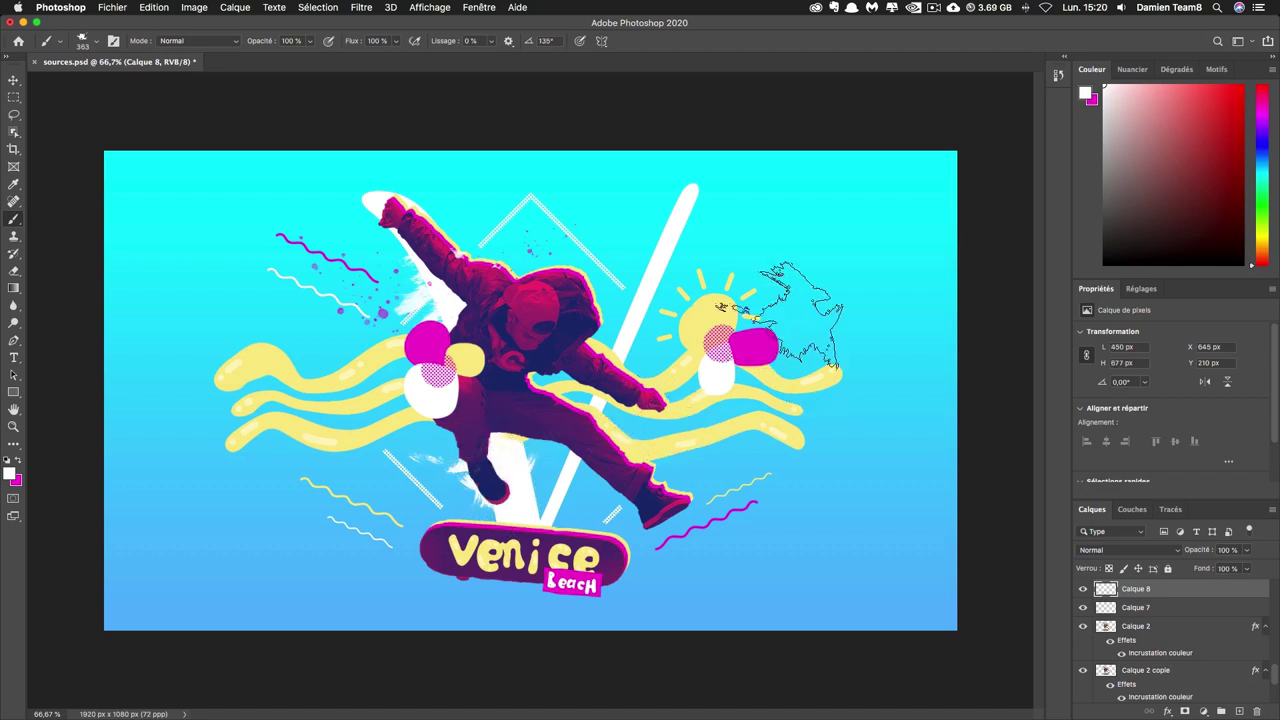
{"action": "mouse_move", "coordinate": [1190, 697]}
{"action": "left_mouse_down"}
{"action": "mouse_move", "coordinate": [1200, 700]}
{"action": "mouse_move", "coordinate": [1177, 621]}
{"action": "mouse_move", "coordinate": [1170, 645]}
{"action": "left_mouse_up"}
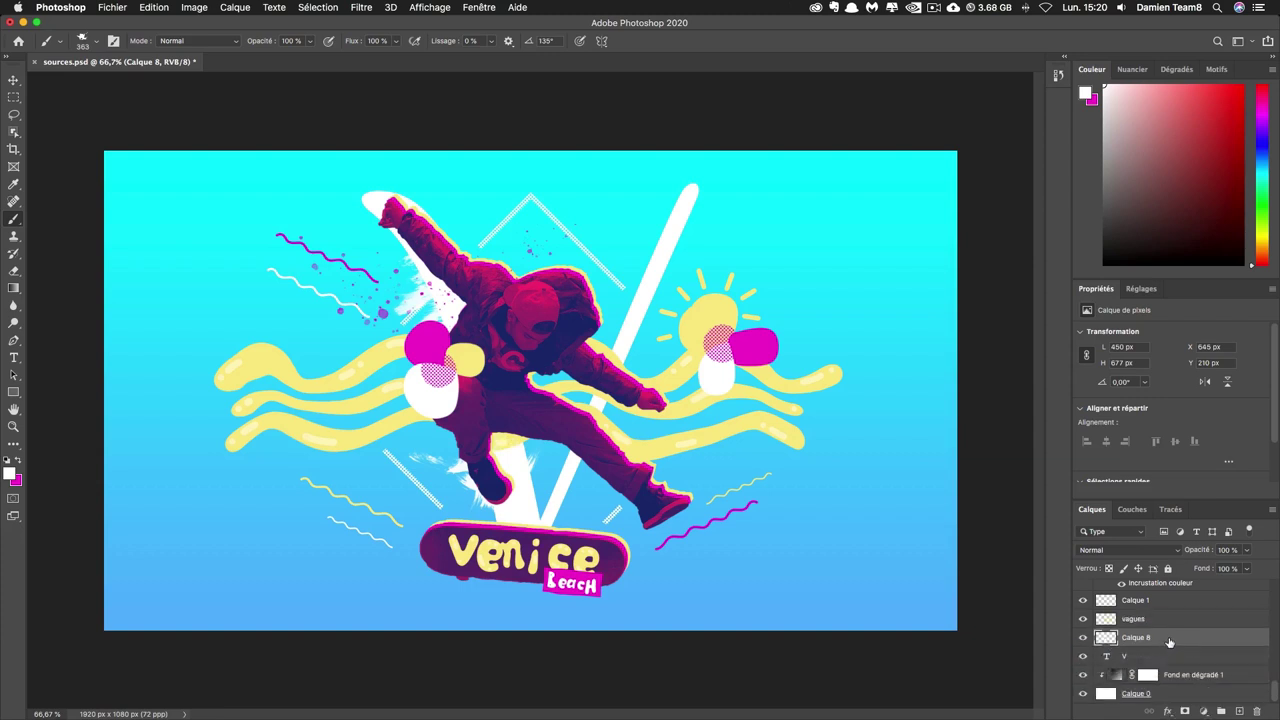
Step: Add a Courbes 1 curves layer at the top of the stack and enlarge its settings panel
{"action": "scroll", "coordinate": [1170, 642], "scroll_direction": "up", "scroll_amount": 5}
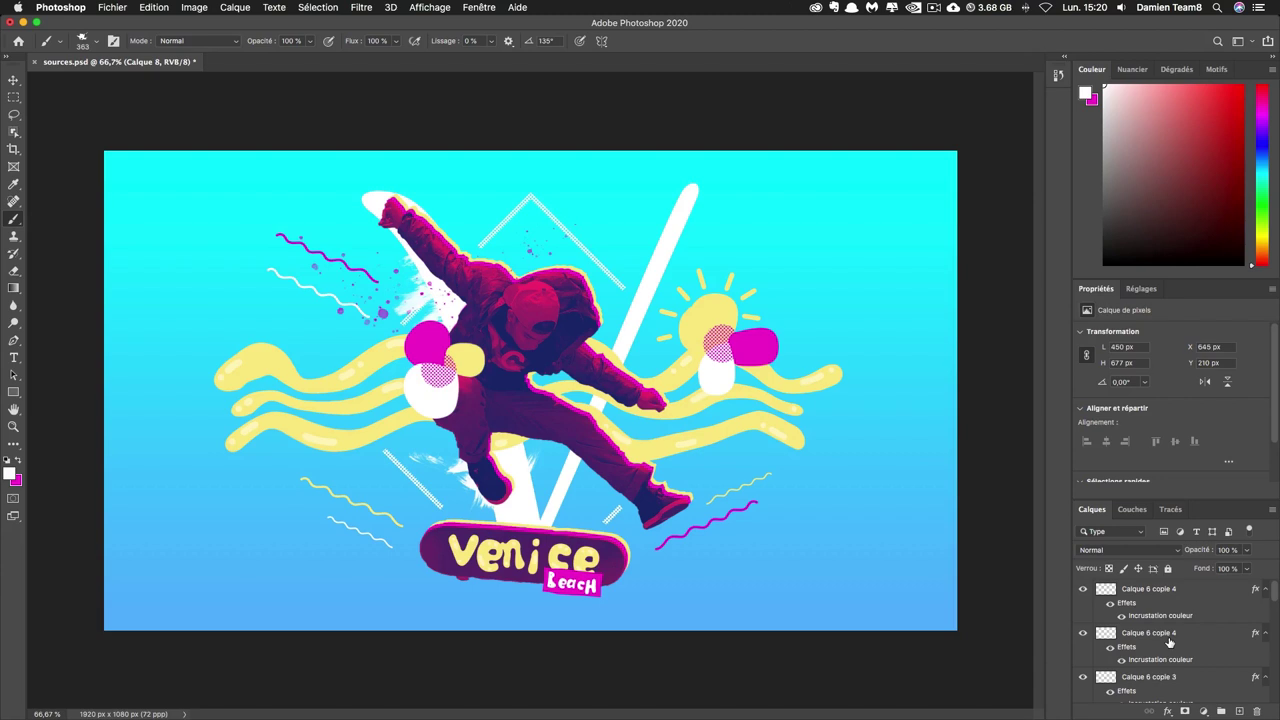
{"action": "left_click", "coordinate": [1173, 591]}
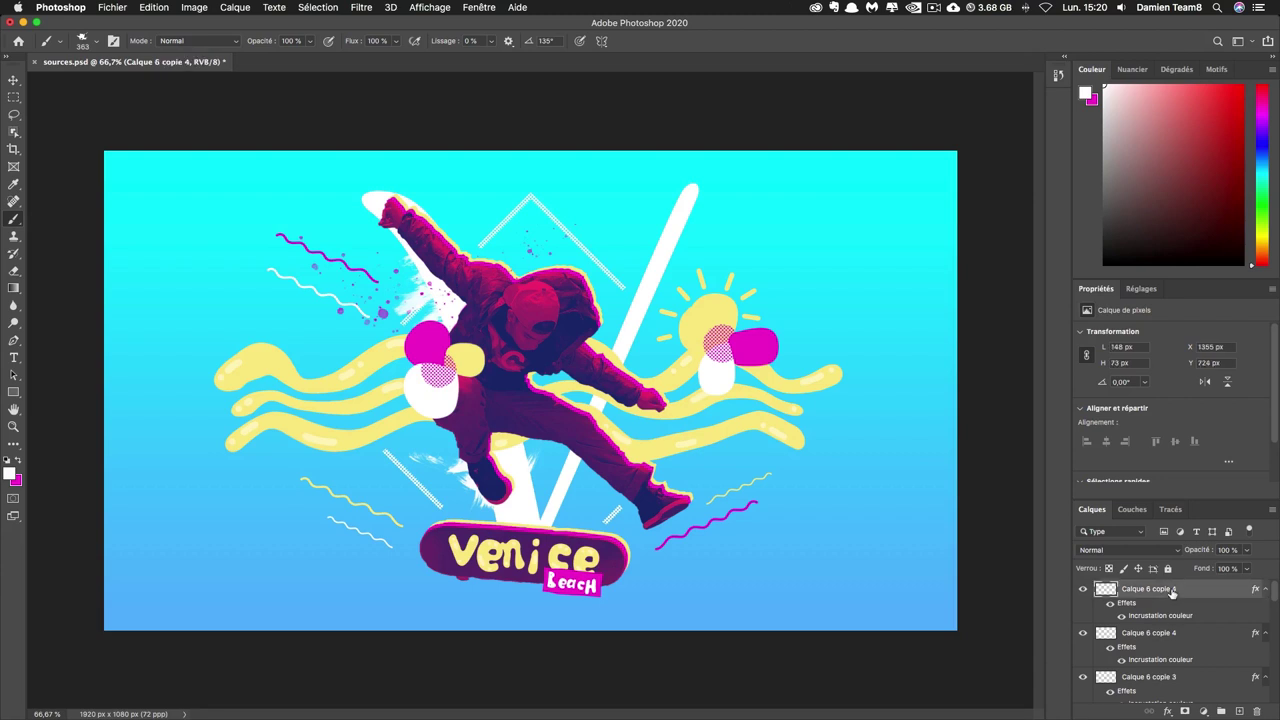
{"action": "left_click", "coordinate": [1203, 711]}
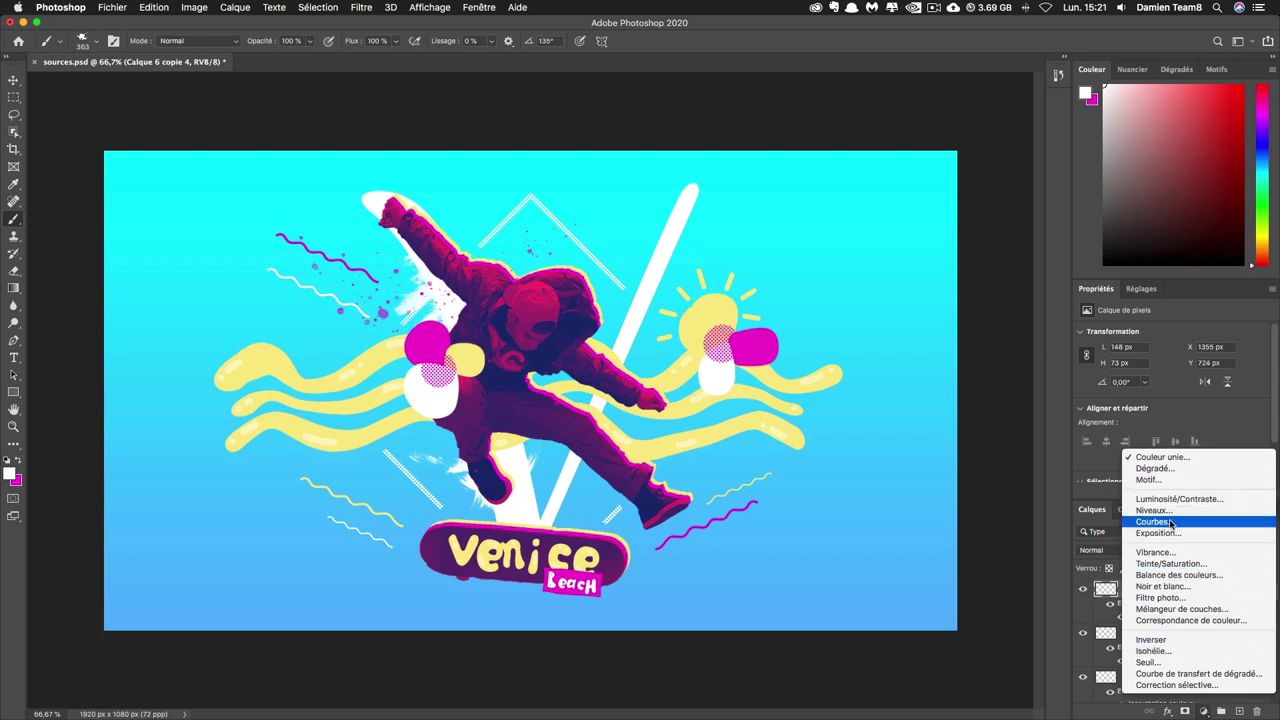
{"action": "left_click", "coordinate": [1199, 523]}
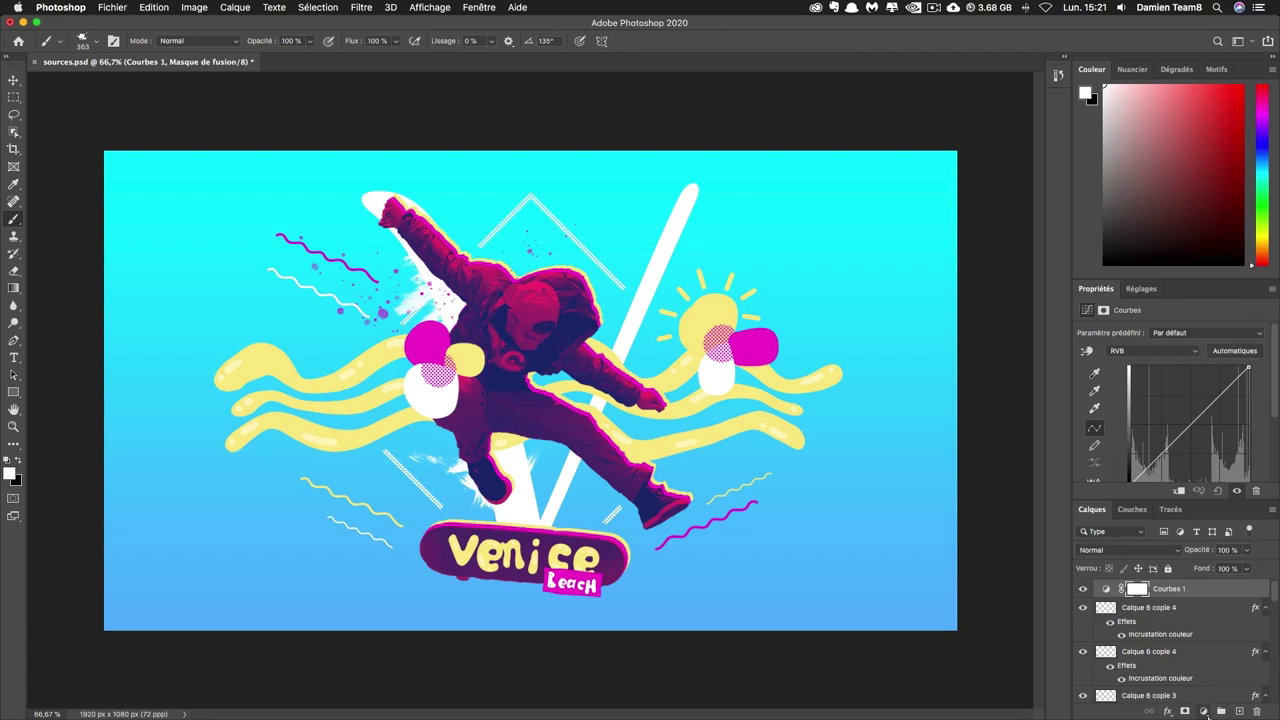
{"action": "left_click", "coordinate": [1203, 711]}
{"action": "left_click", "coordinate": [1249, 313]}
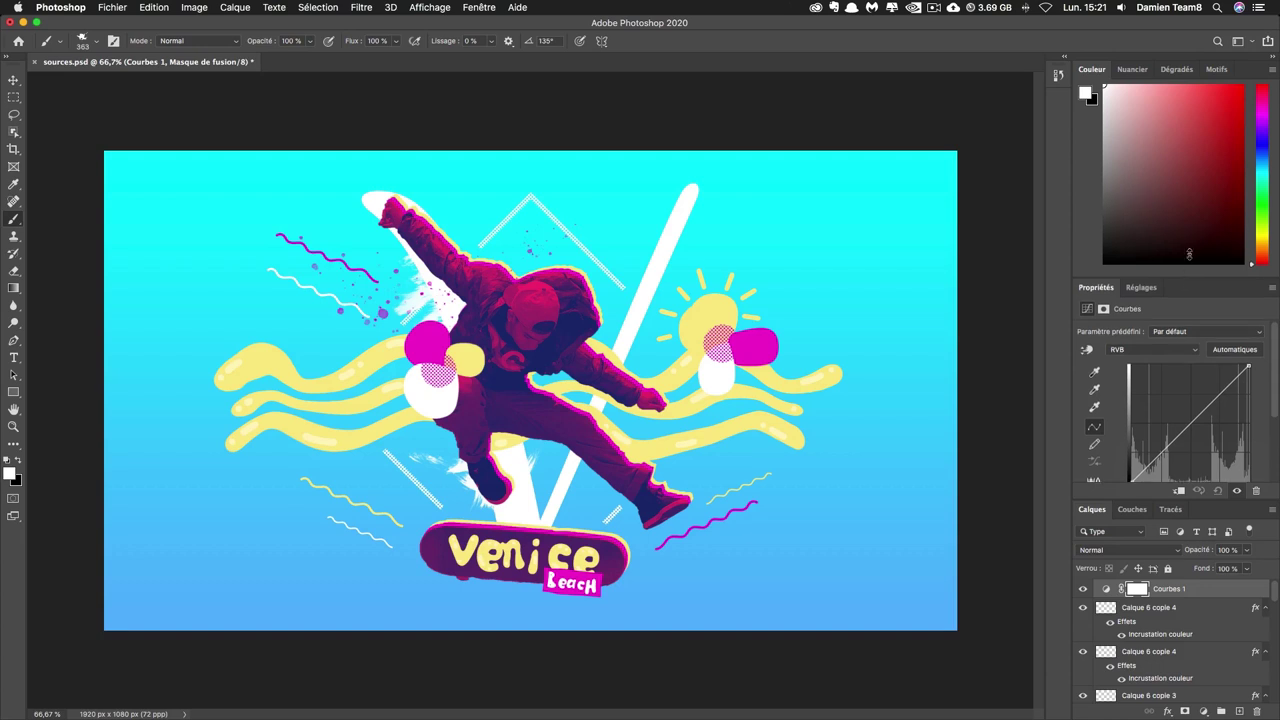
{"action": "left_click_drag", "start_coordinate": [1190, 279], "coordinate": [1187, 185]}
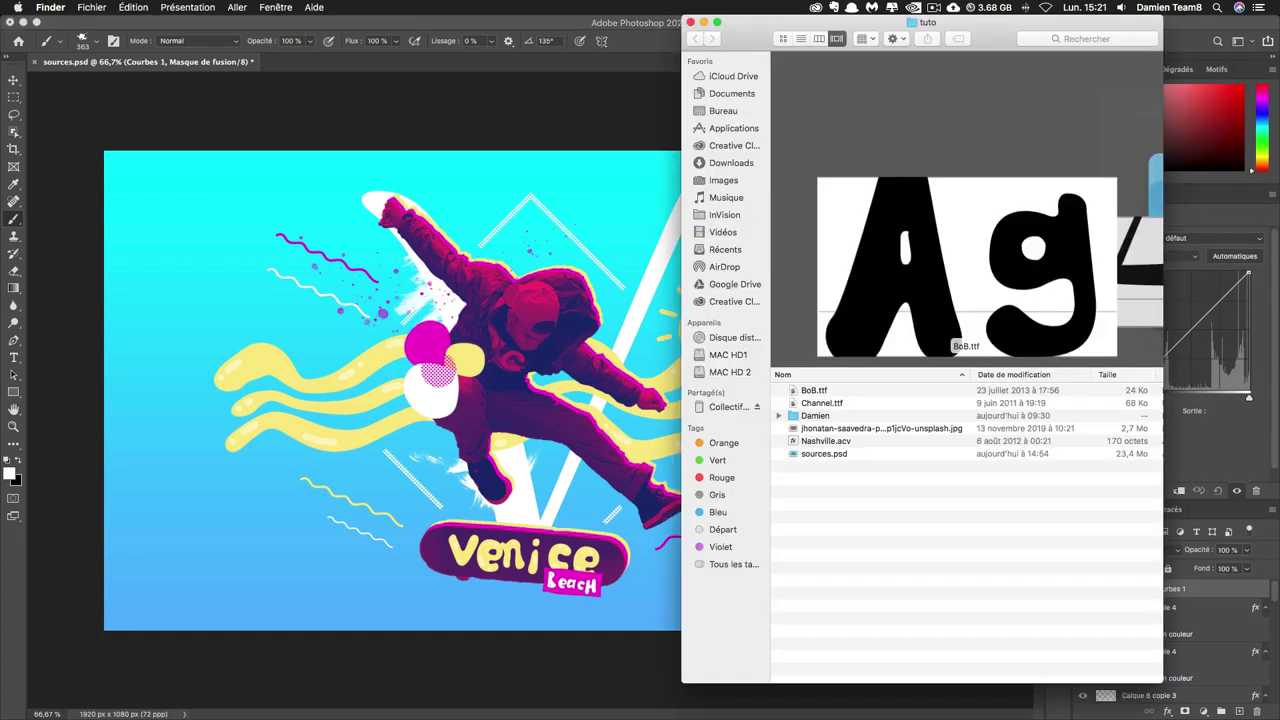
{"action": "left_click", "coordinate": [826, 441]}
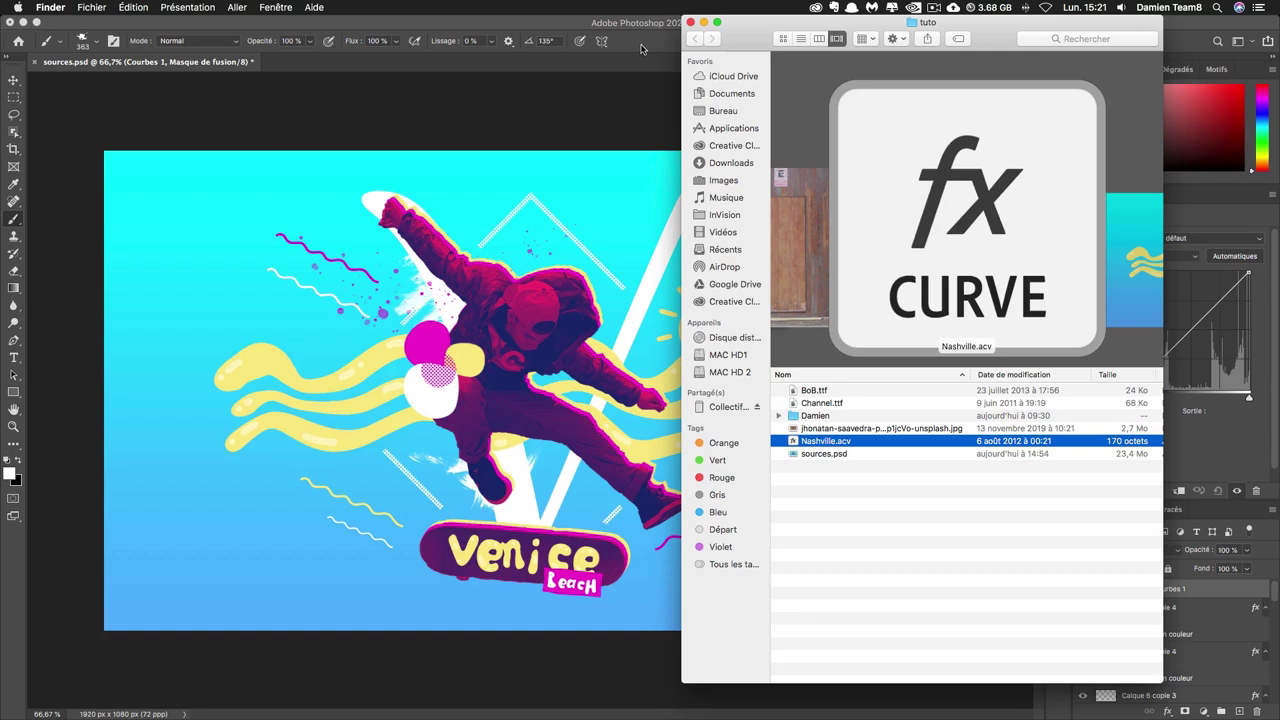
{"action": "left_click", "coordinate": [641, 48]}
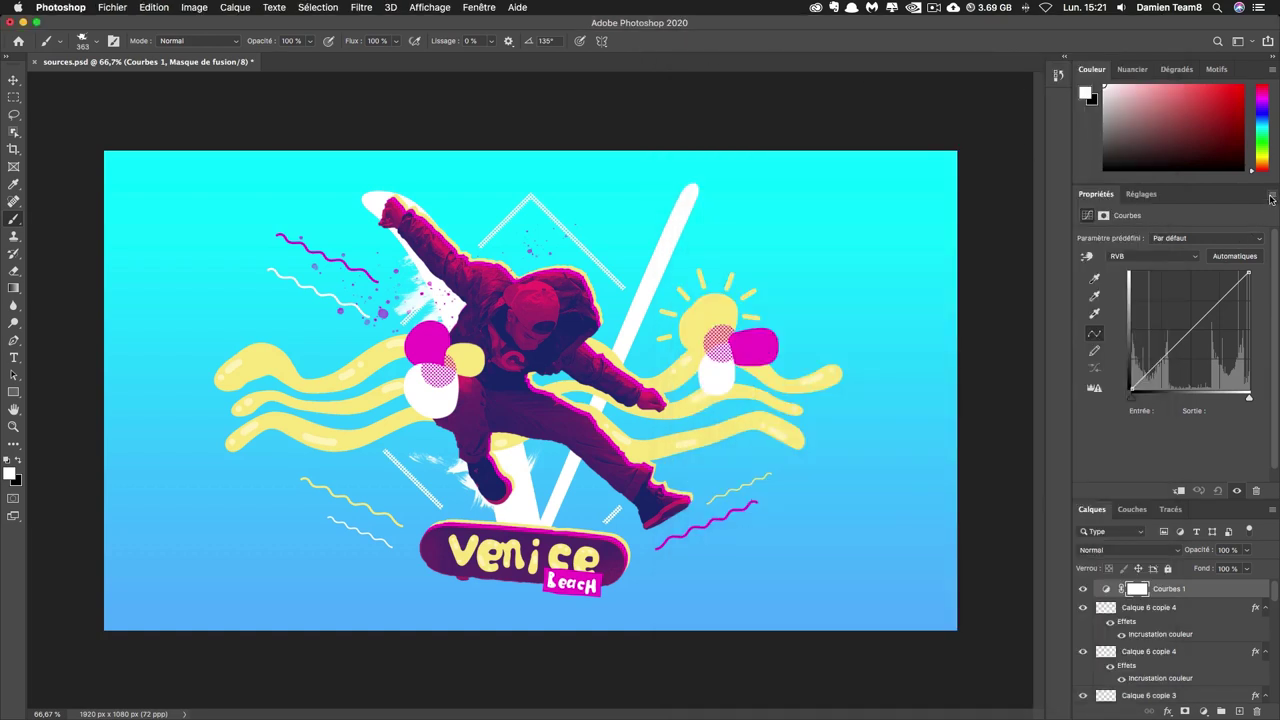
Step: Load the Nashville.acv curves preset from Desktop > tuto into Courbes 1
{"action": "left_click", "coordinate": [1271, 196]}
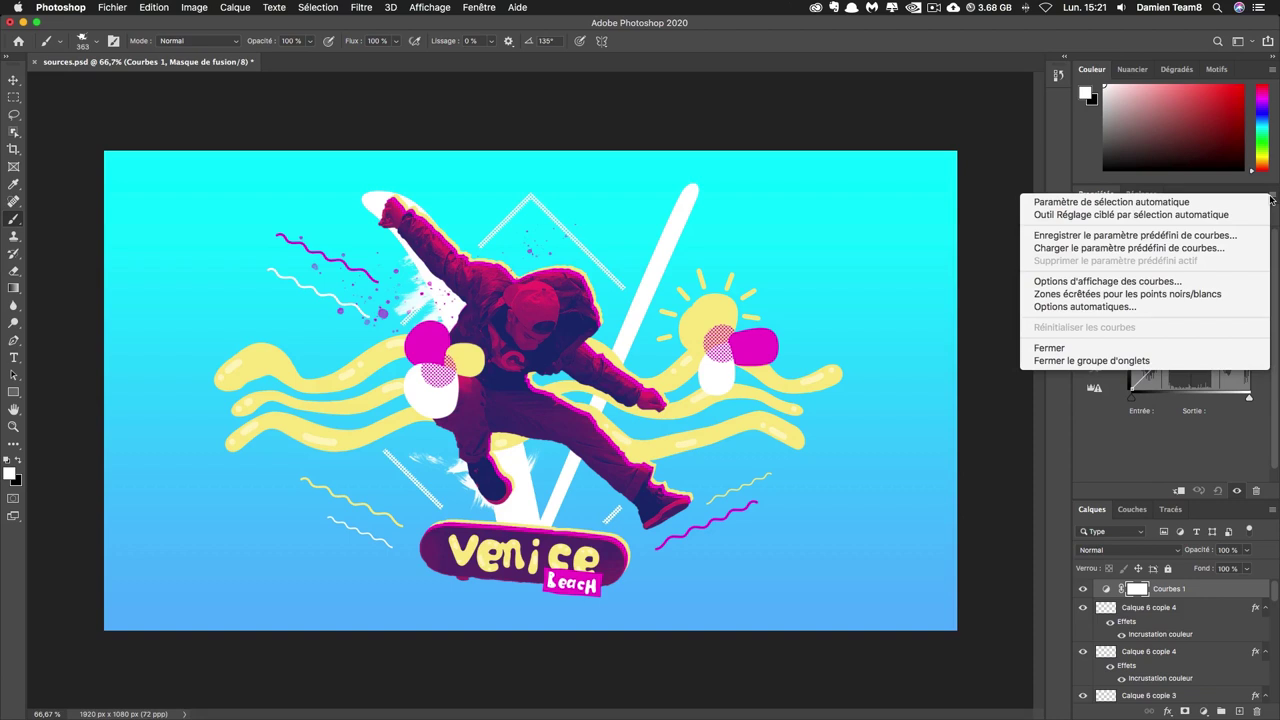
{"action": "left_click", "coordinate": [1116, 254]}
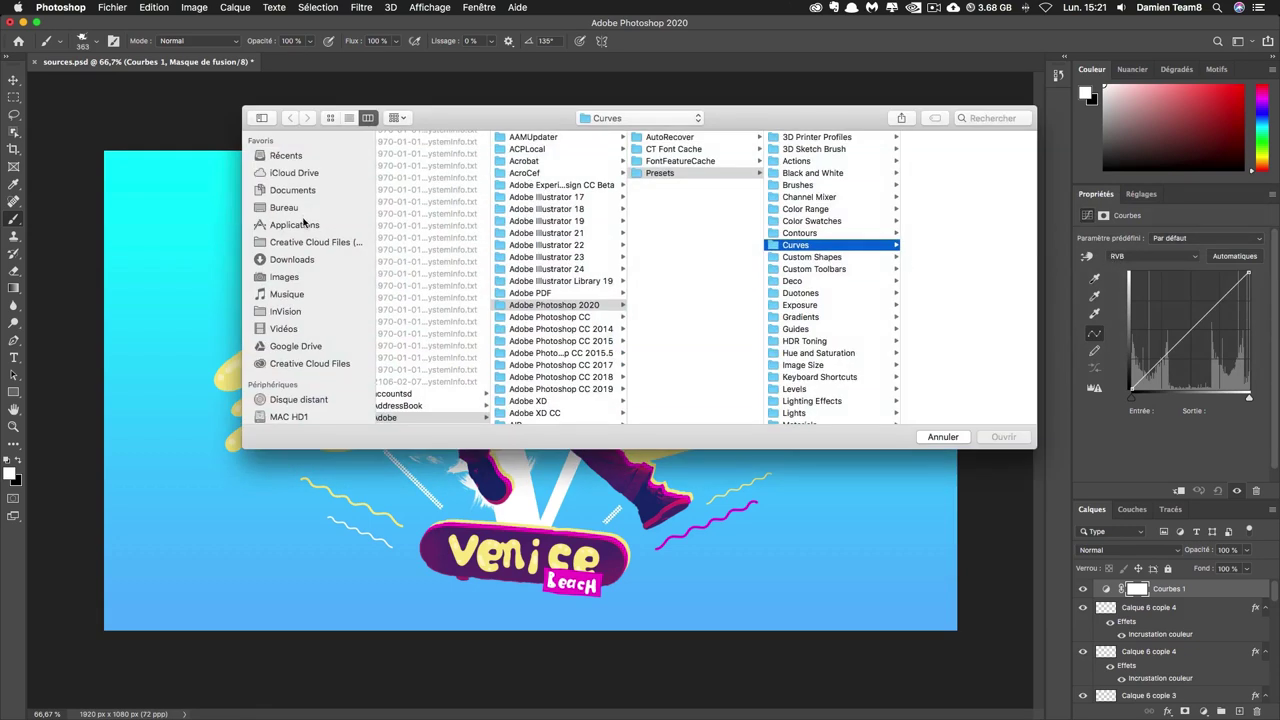
{"action": "left_click", "coordinate": [299, 209]}
{"action": "left_click", "coordinate": [419, 317]}
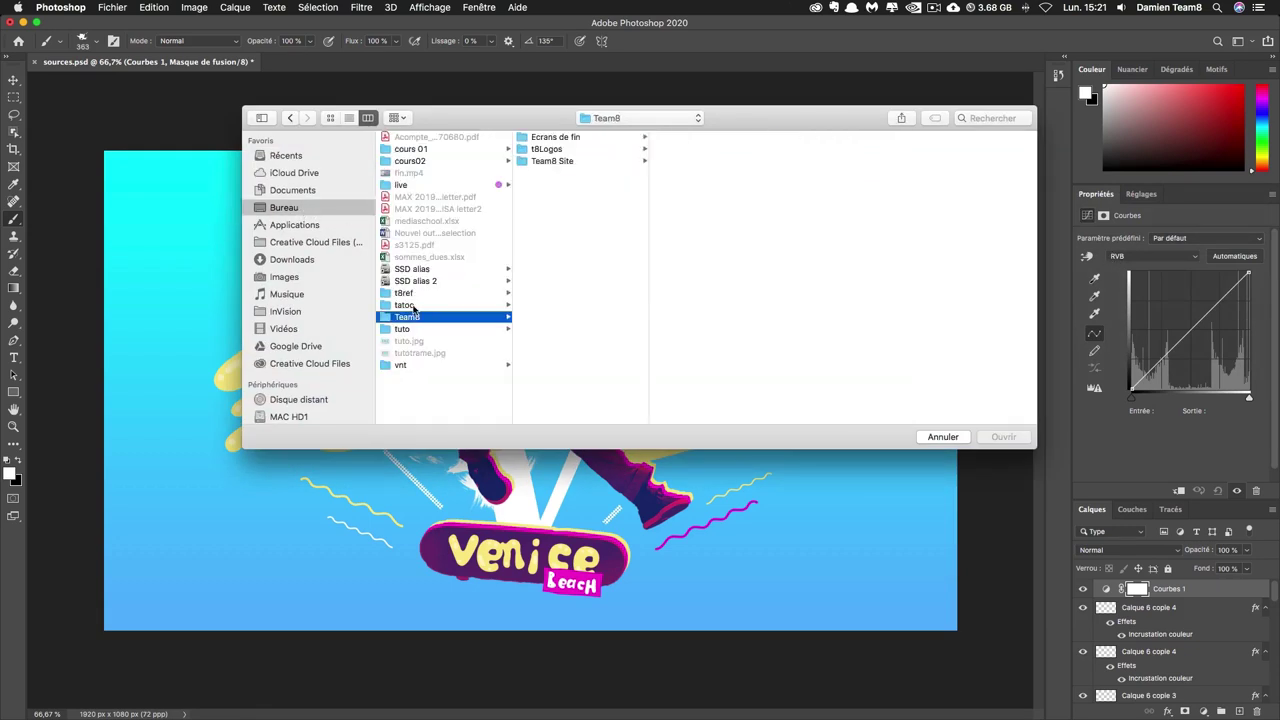
{"action": "left_click", "coordinate": [407, 330]}
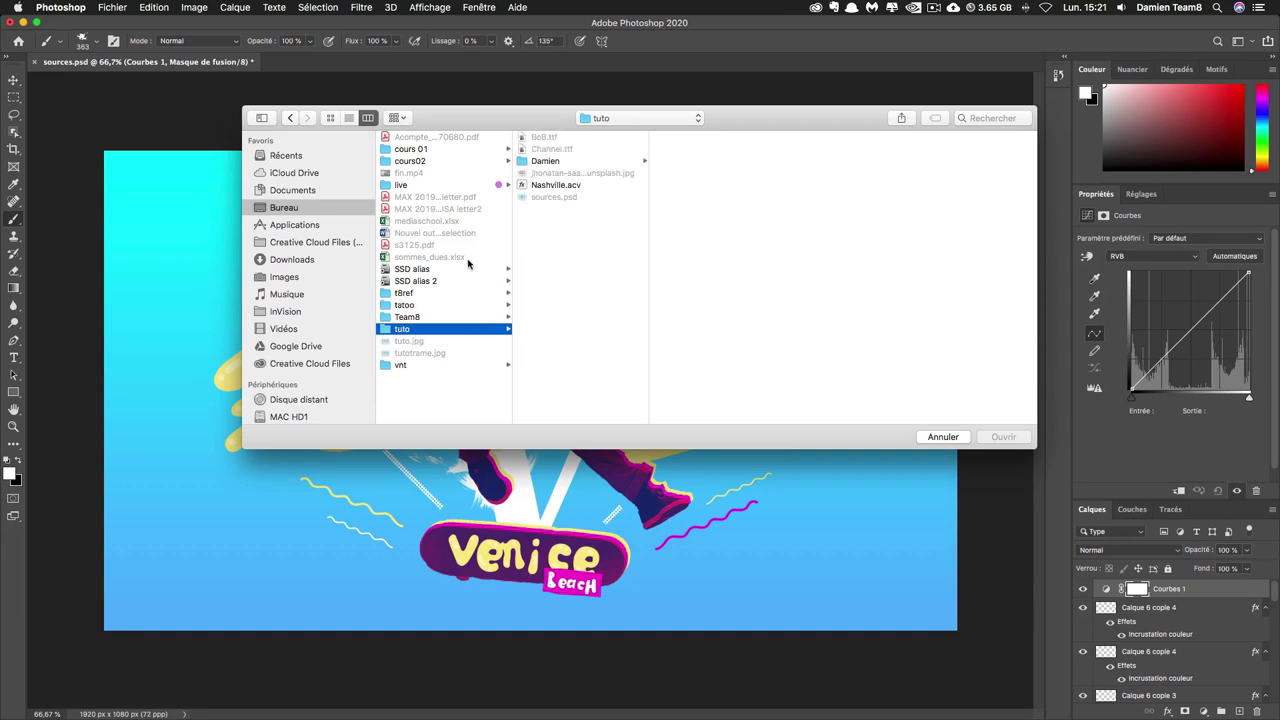
{"action": "left_click", "coordinate": [555, 182]}
{"action": "double_click", "coordinate": [560, 185]}
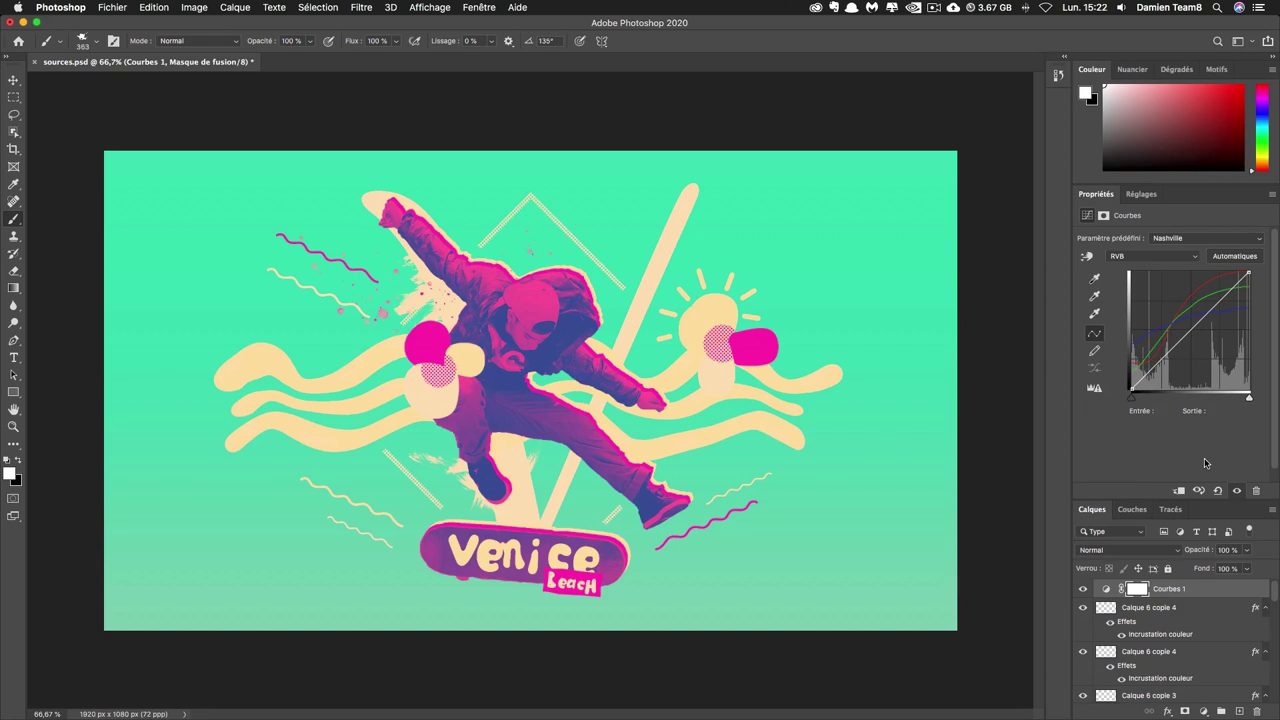
Step: Lower Courbes 1 opacity to 40% and switch to the Move tool
{"action": "left_click", "coordinate": [1228, 549]}
{"action": "type", "text": "40"}
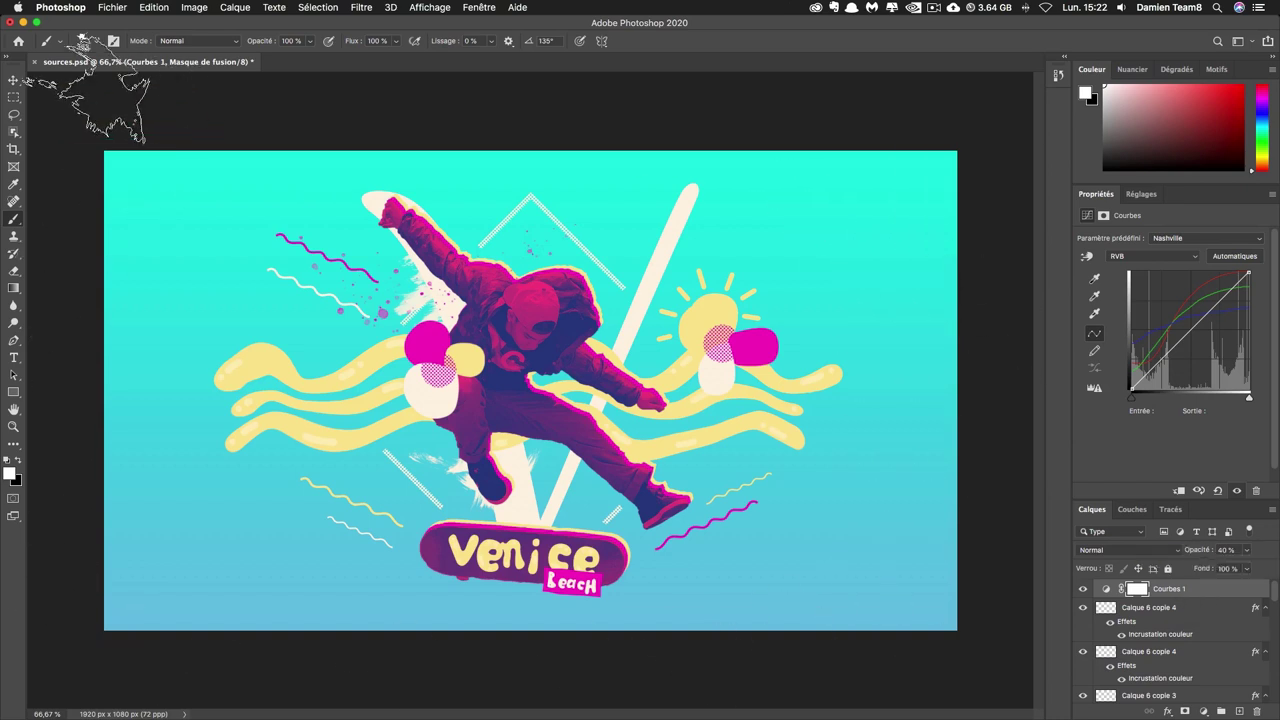
{"action": "left_click", "coordinate": [13, 80]}
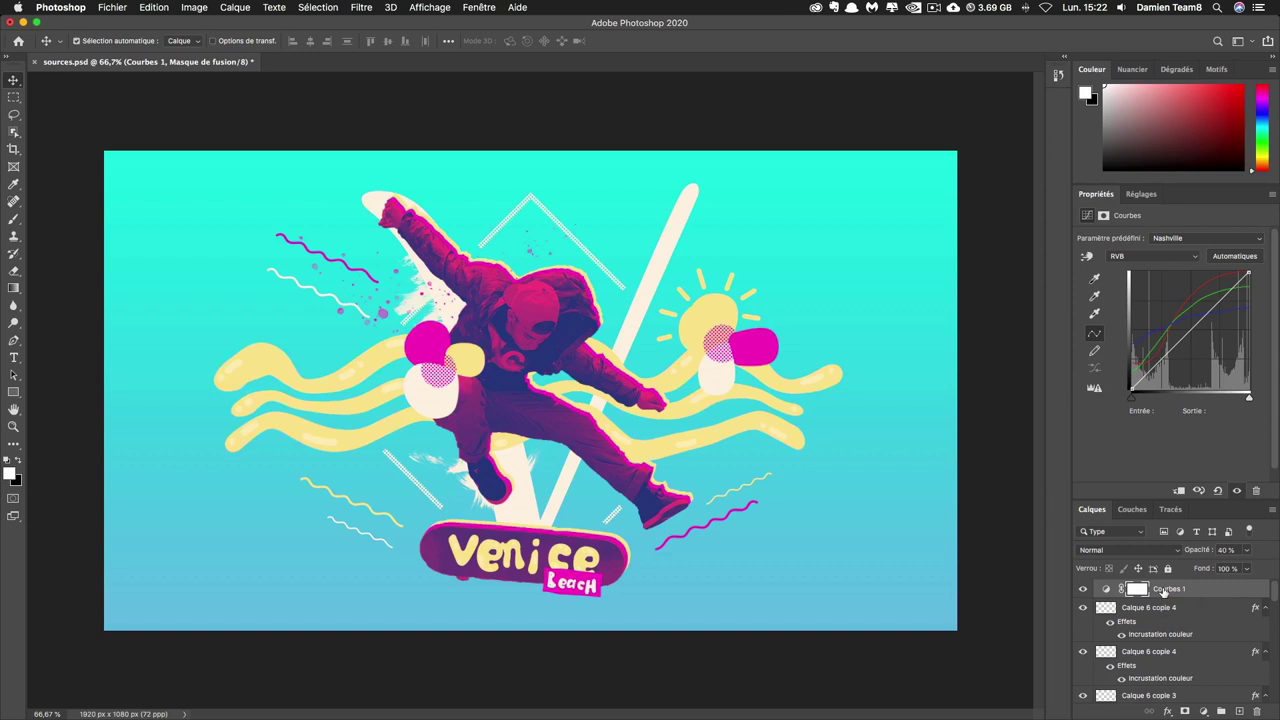
Step: Stamp visible into Calque 9 and apply a Lens Correction vignette: amount -30, midpoint +20
{"action": "key", "text": "ctrl+alt+shift+e"}
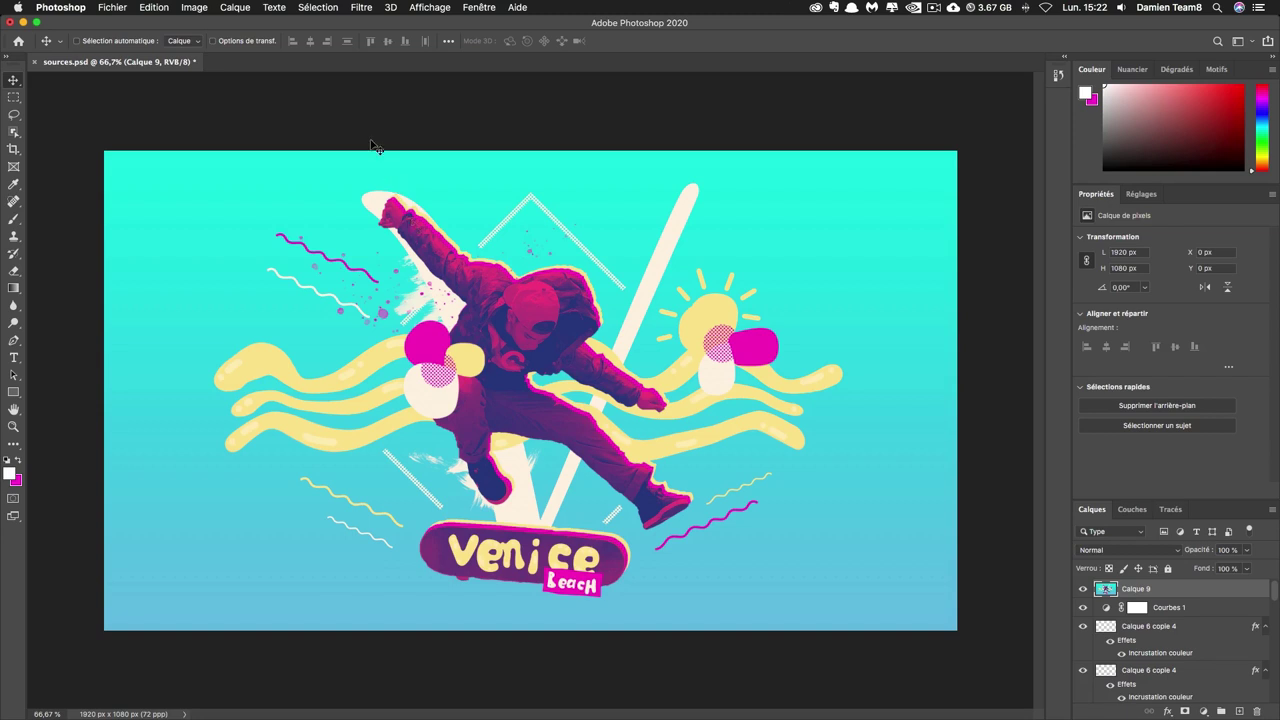
{"action": "left_click", "coordinate": [368, 9]}
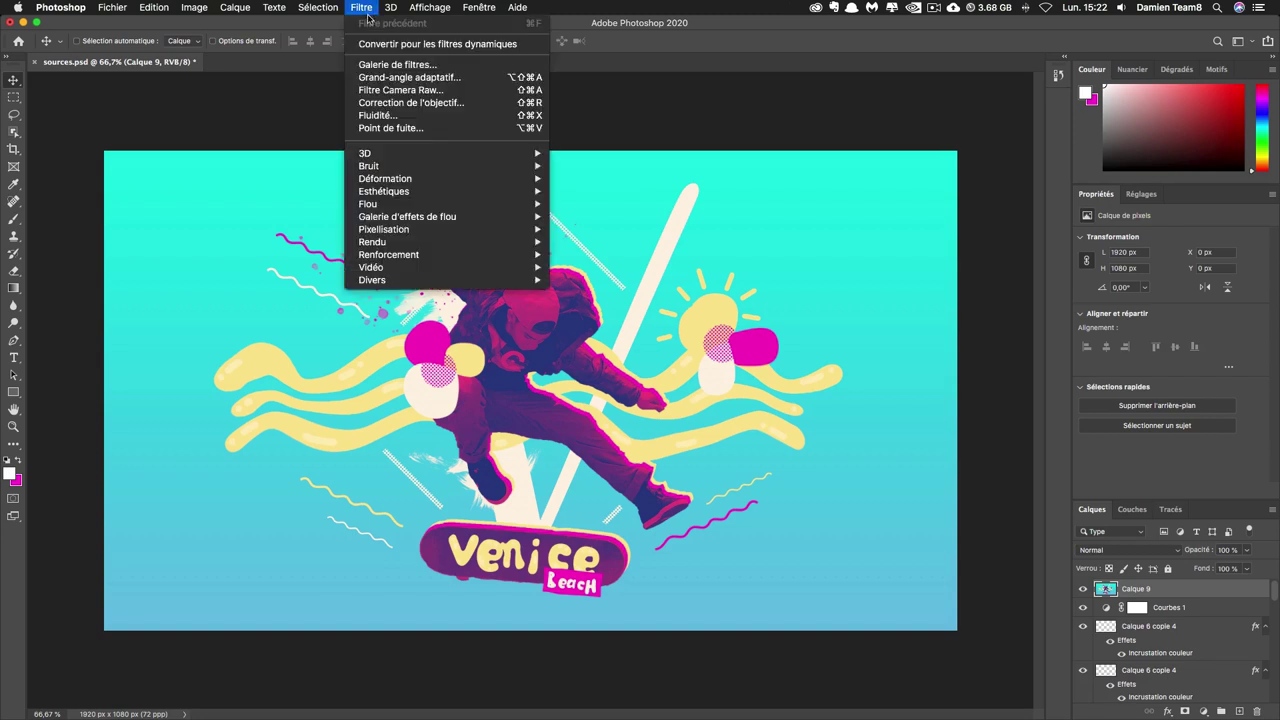
{"action": "left_click", "coordinate": [380, 101]}
{"action": "mouse_move", "coordinate": [763, 152]}
{"action": "left_mouse_down"}
{"action": "mouse_move", "coordinate": [655, 144]}
{"action": "mouse_move", "coordinate": [572, 119]}
{"action": "left_mouse_up"}
{"action": "left_click", "coordinate": [766, 199]}
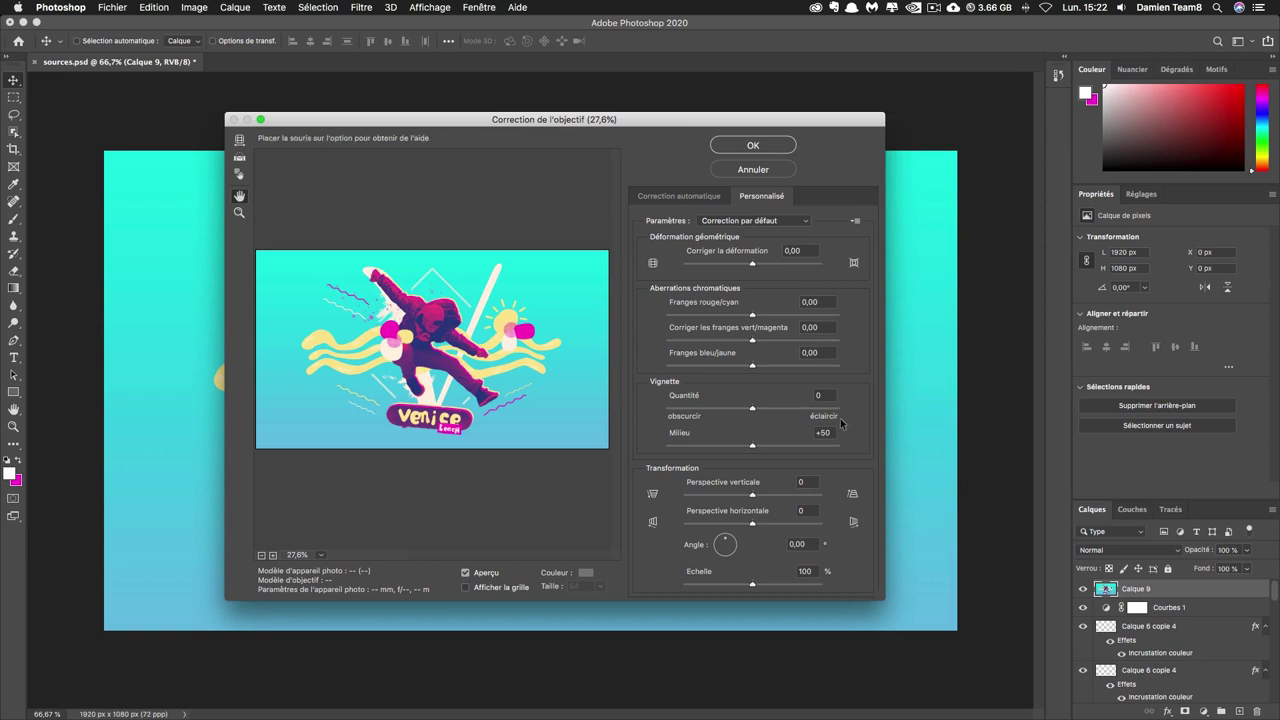
{"action": "left_click", "coordinate": [818, 396]}
{"action": "type", "text": "-30"}
{"action": "key", "text": "Tab"}
{"action": "type", "text": "+20"}
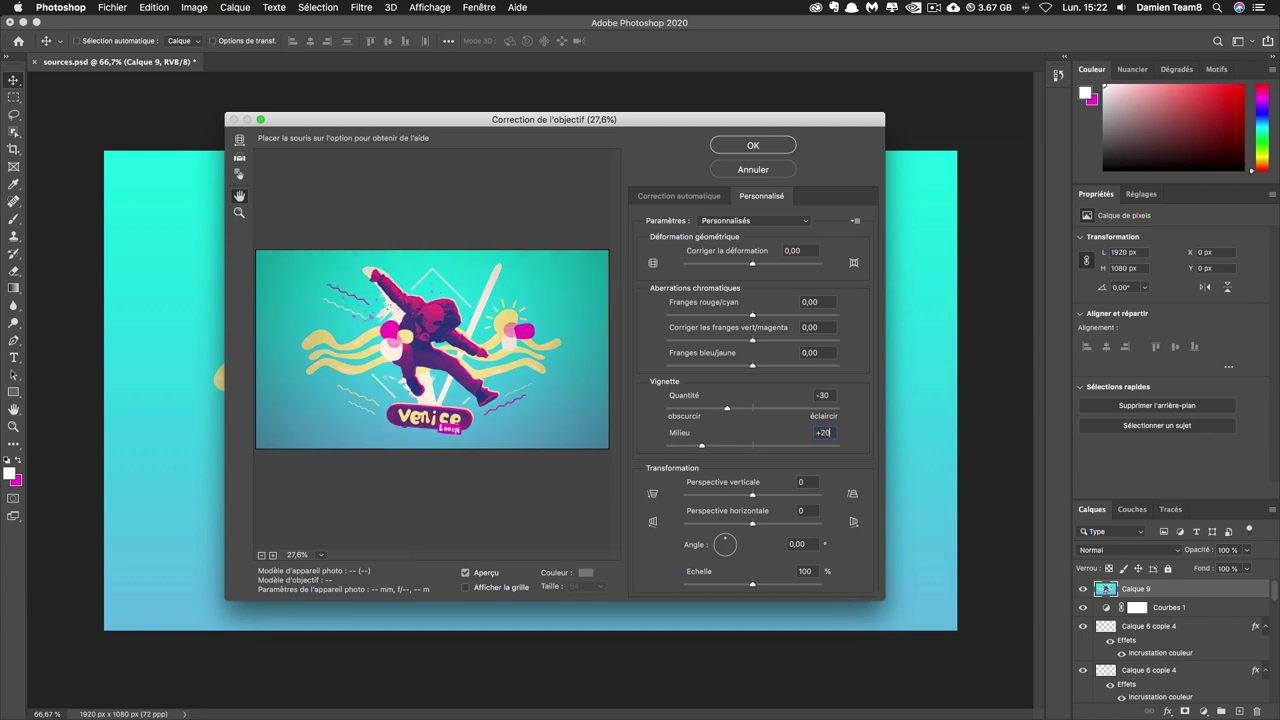
{"action": "key", "text": "Return"}
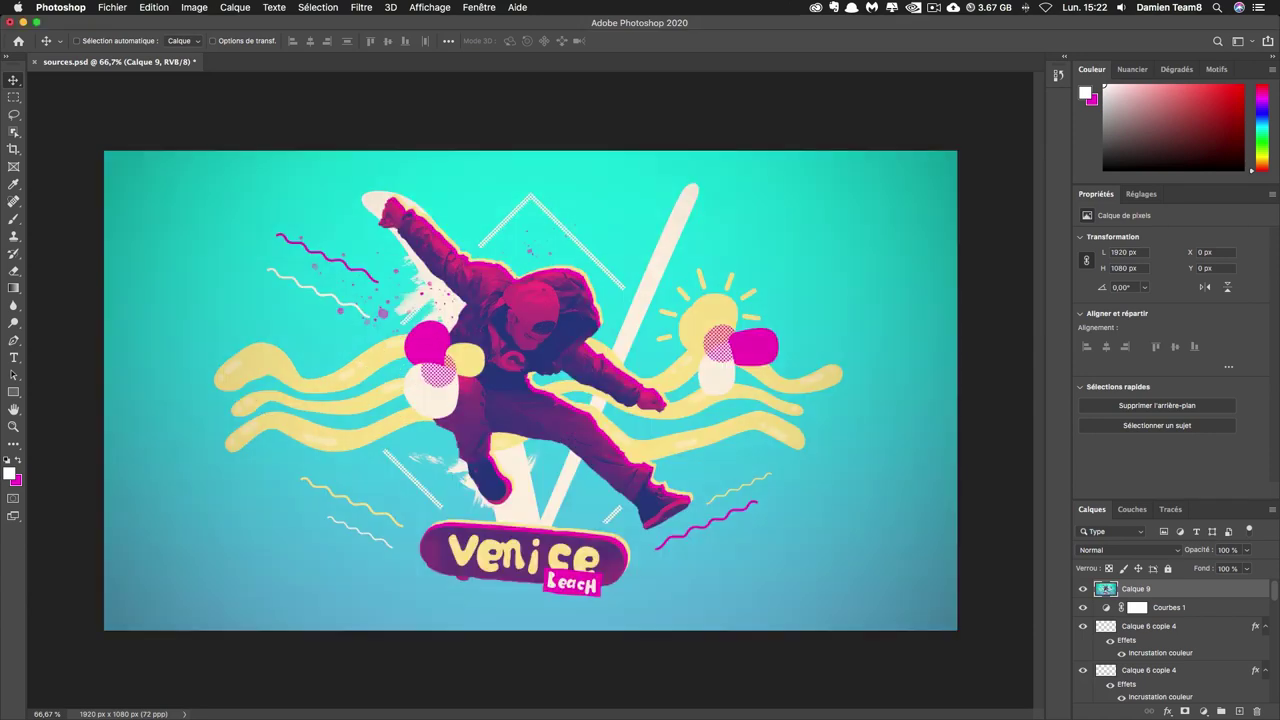
{"action": "left_click", "coordinate": [1082, 589]}
{"action": "left_click", "coordinate": [1082, 589]}
{"action": "left_click", "coordinate": [1082, 589]}
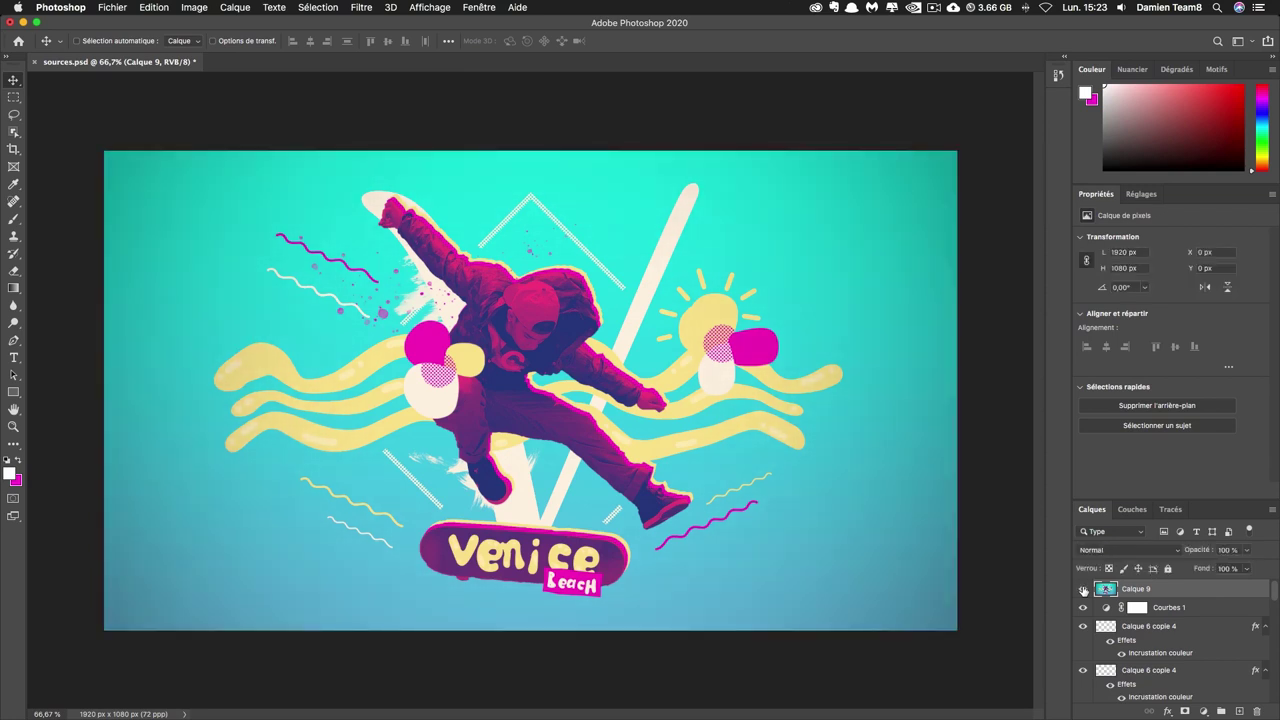